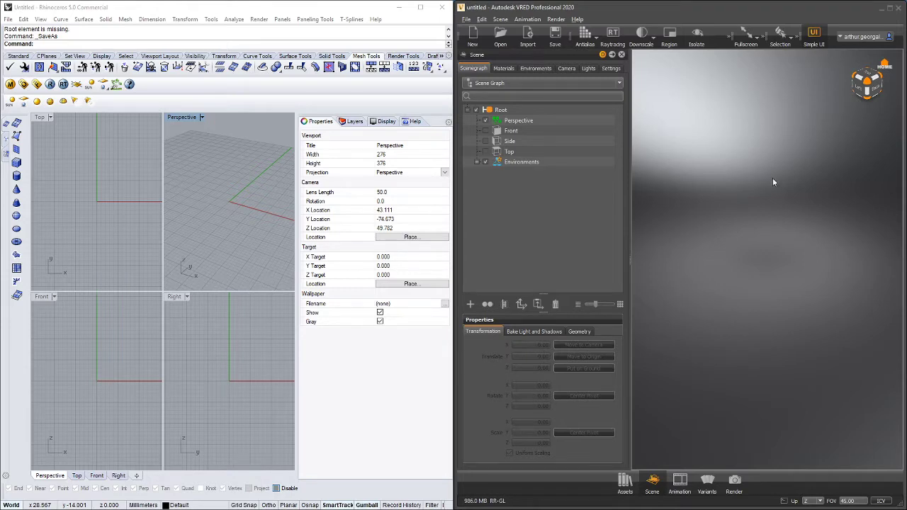
Switch to Rhinoceros in a maximized window and draw an open seven-point zigzag polyline in the Right view, crossing the vertical axis
{"action": "left_click", "coordinate": [884, 14]}
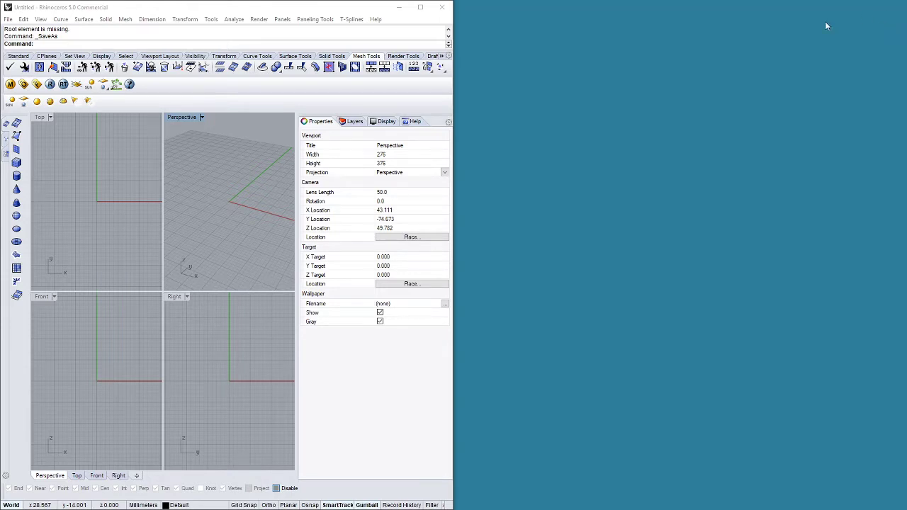
{"action": "left_click", "coordinate": [420, 7]}
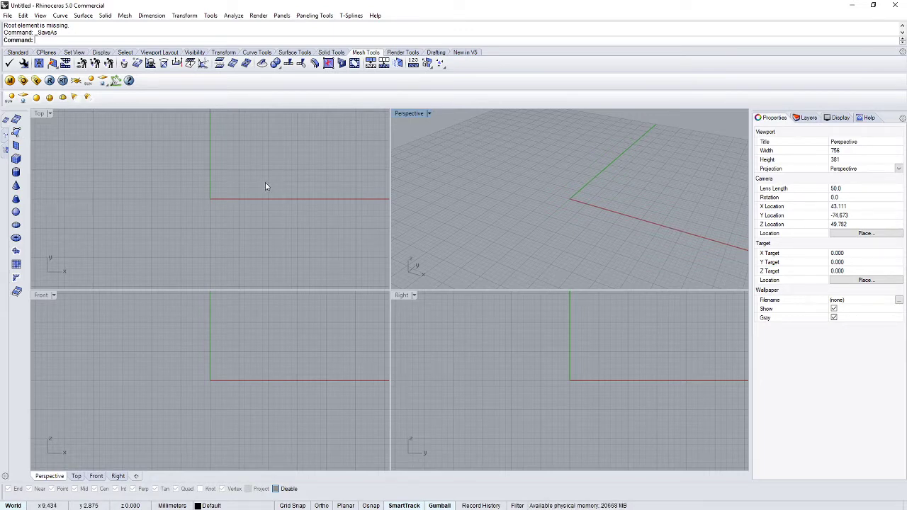
{"action": "type", "text": "Spline"}
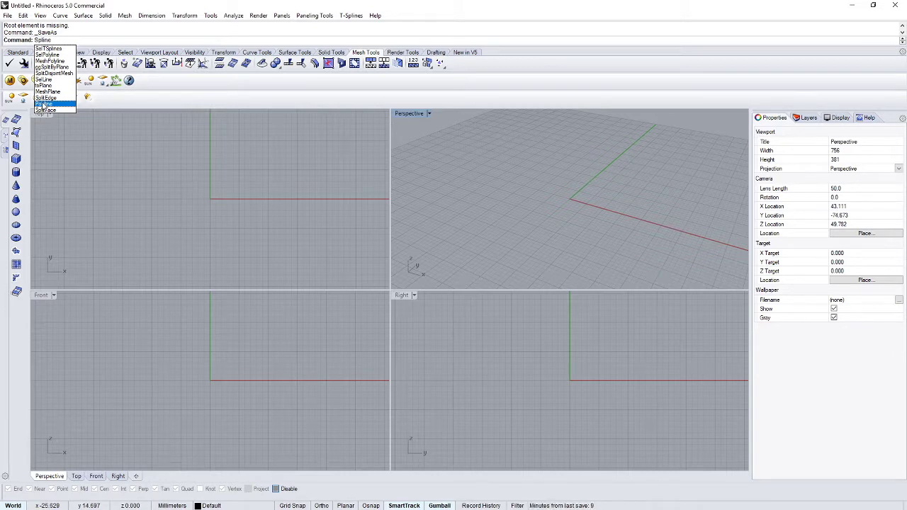
{"action": "left_click", "coordinate": [44, 105]}
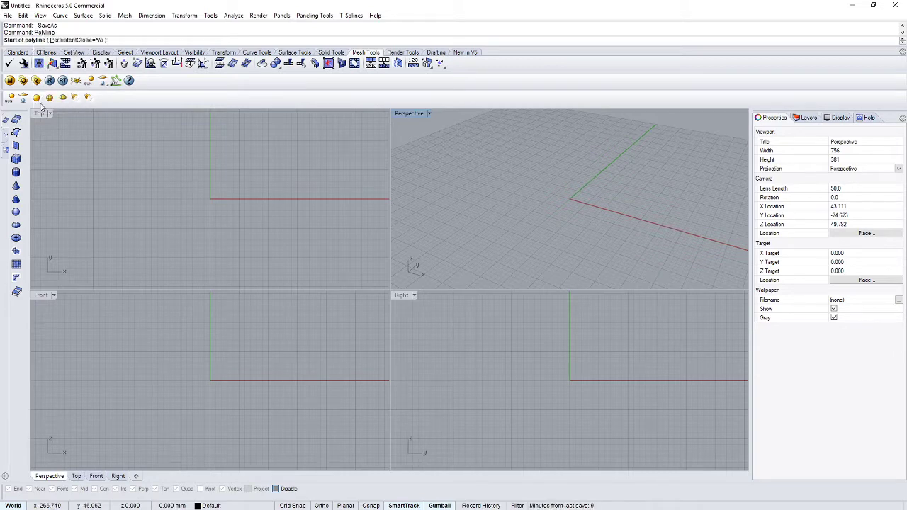
{"action": "left_click", "coordinate": [599, 309]}
{"action": "left_click", "coordinate": [546, 323]}
{"action": "left_click", "coordinate": [608, 341]}
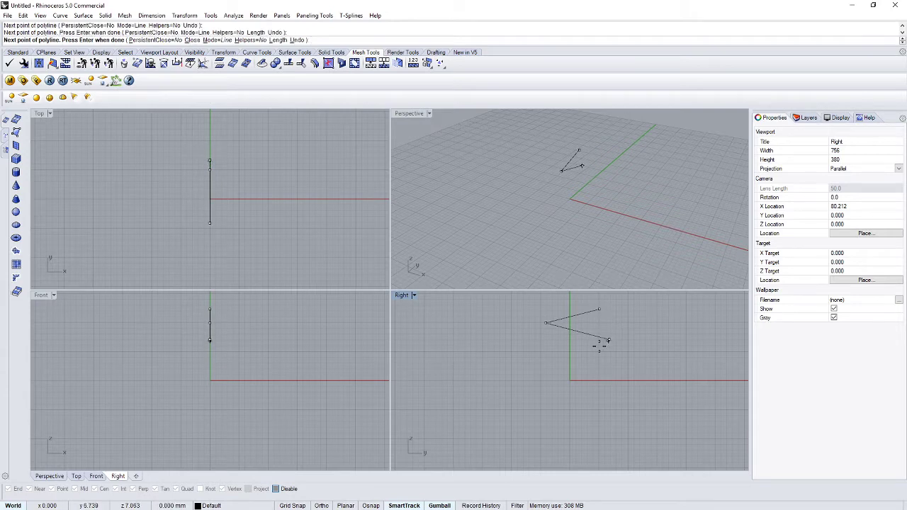
{"action": "left_click", "coordinate": [550, 357]}
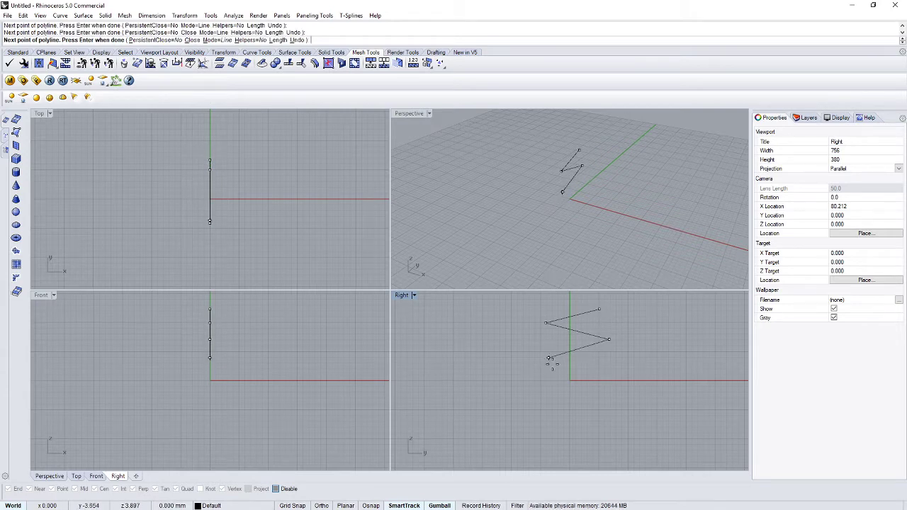
{"action": "left_click", "coordinate": [611, 377]}
{"action": "left_click", "coordinate": [543, 408]}
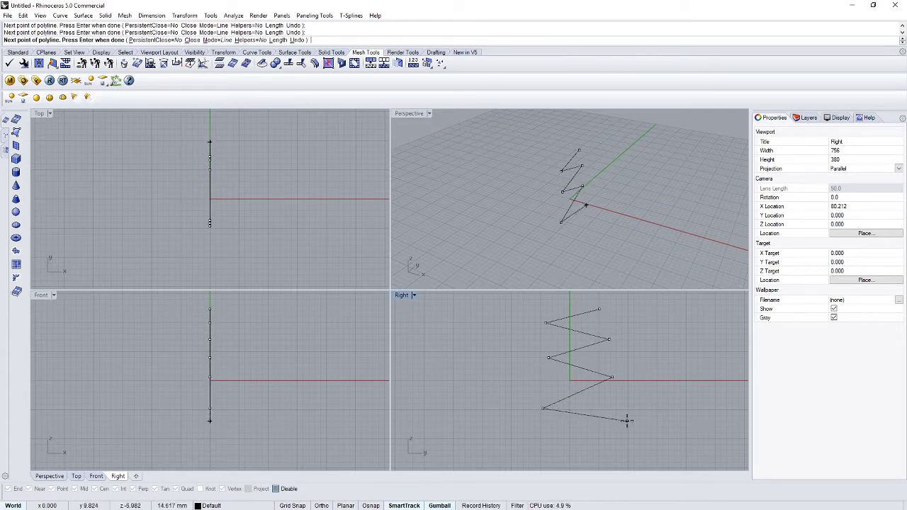
{"action": "left_click", "coordinate": [626, 419]}
{"action": "key", "text": "Return"}
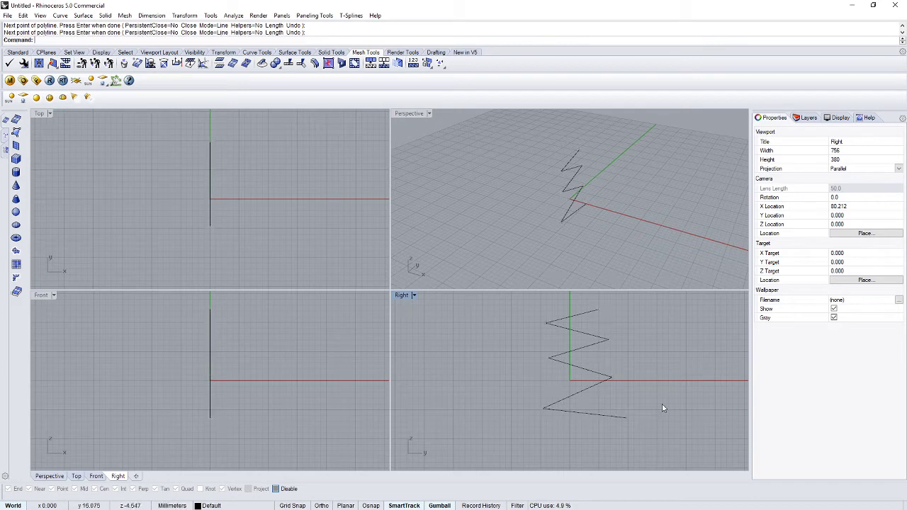
{"action": "left_click", "coordinate": [563, 185]}
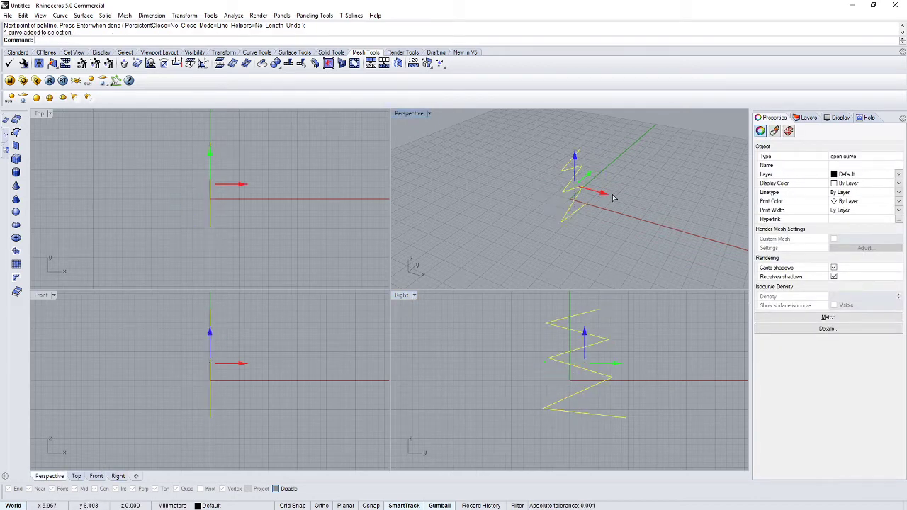
{"action": "left_click_drag", "start_coordinate": [605, 193], "coordinate": [635, 203], "text": "alt"}
{"action": "key", "text": "Delete"}
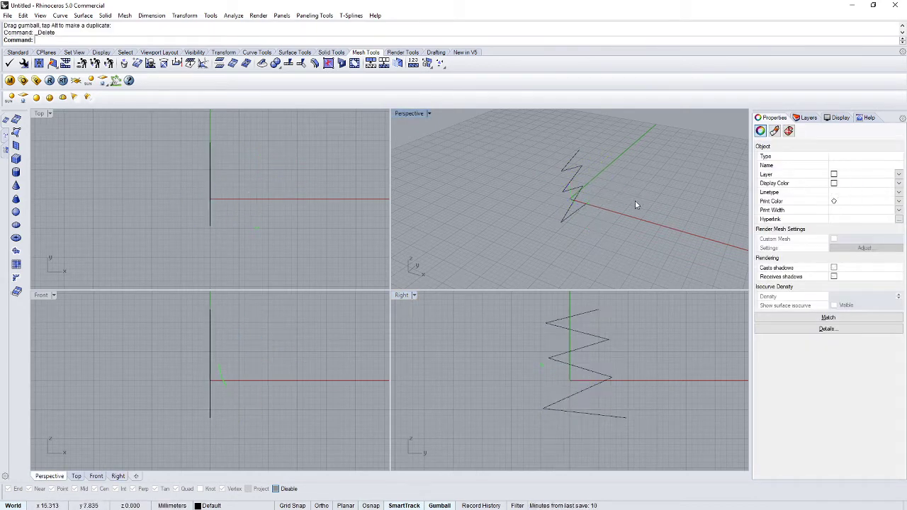
Extrude the zigzag curve along the X axis with ExtrudeCrv to form an open folded surface, keeping the input curve
{"action": "left_click", "coordinate": [575, 195]}
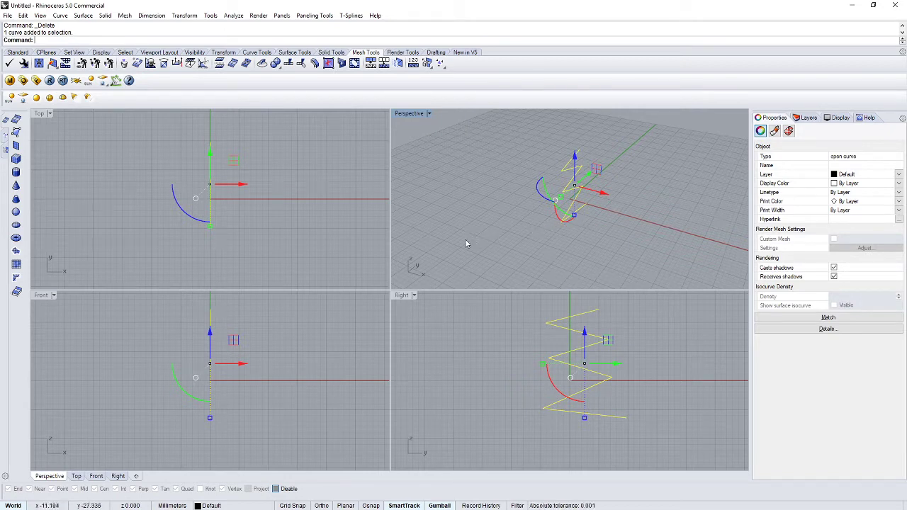
{"action": "type", "text": "ext"}
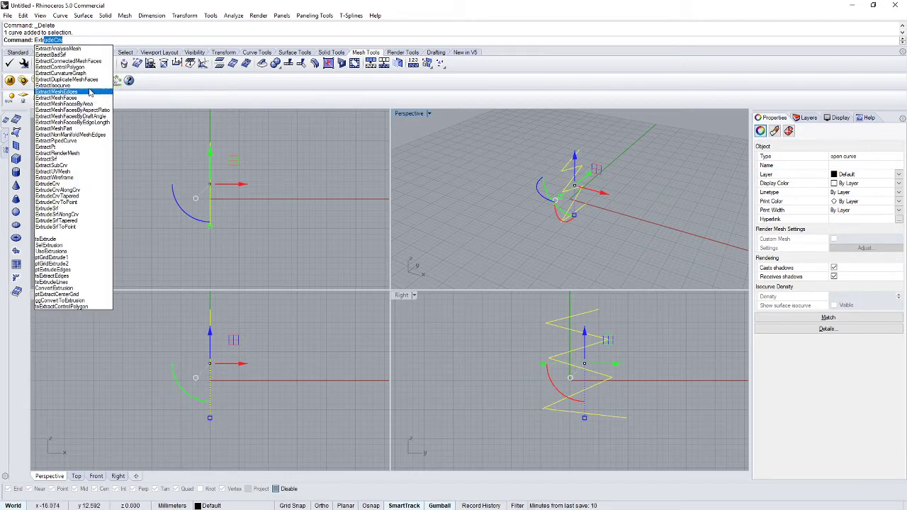
{"action": "left_click", "coordinate": [49, 40]}
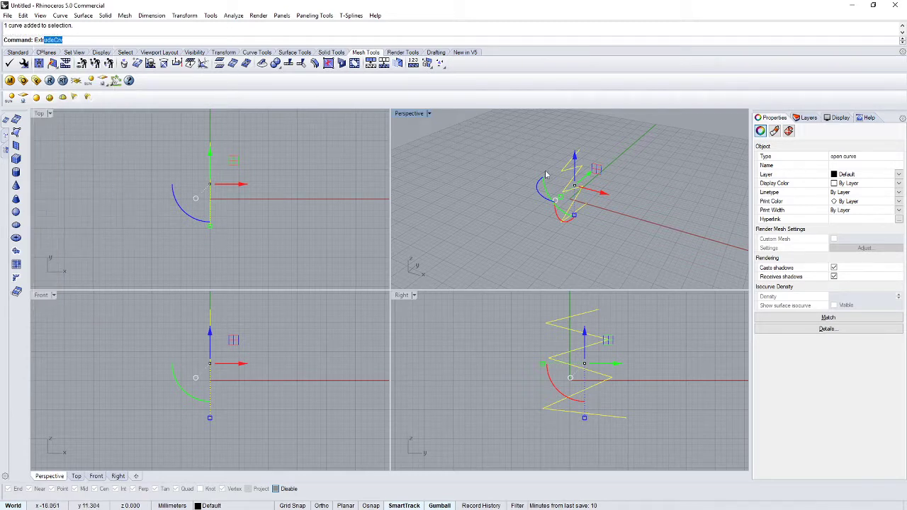
{"action": "key", "text": "Return"}
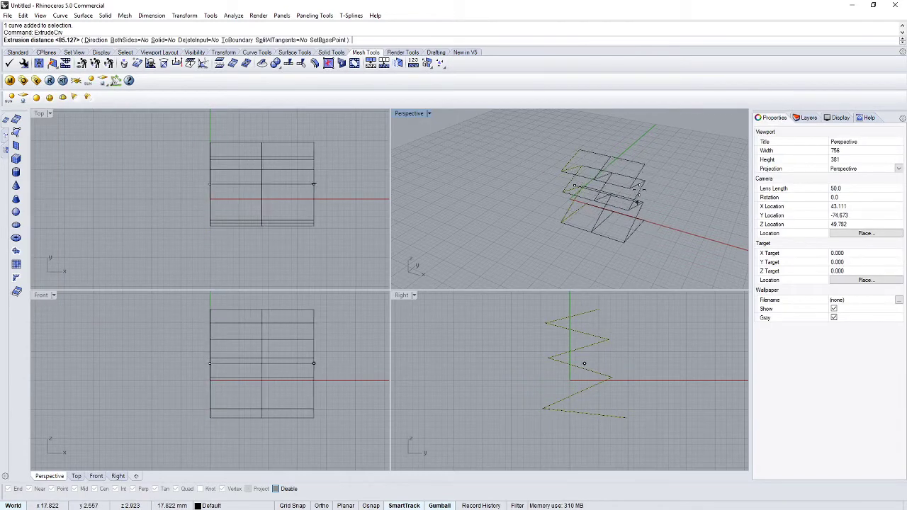
{"action": "left_click", "coordinate": [675, 212]}
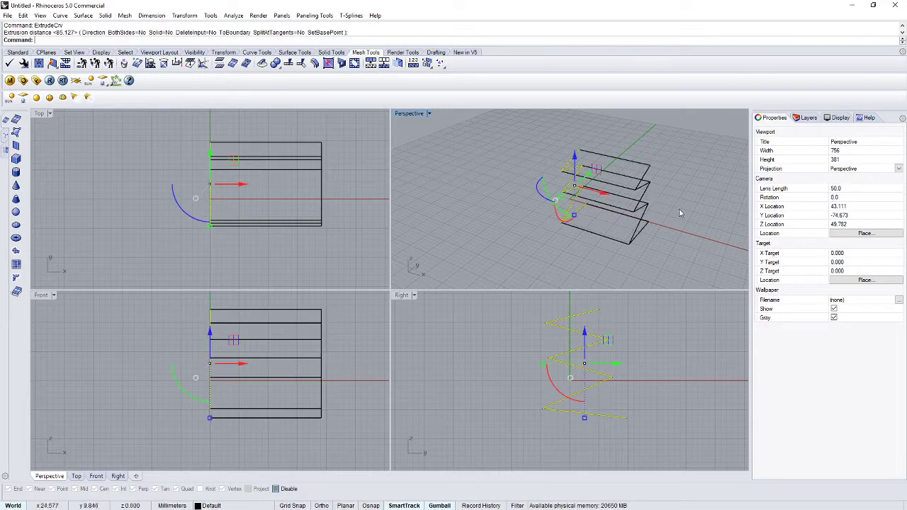
{"action": "left_click", "coordinate": [677, 212]}
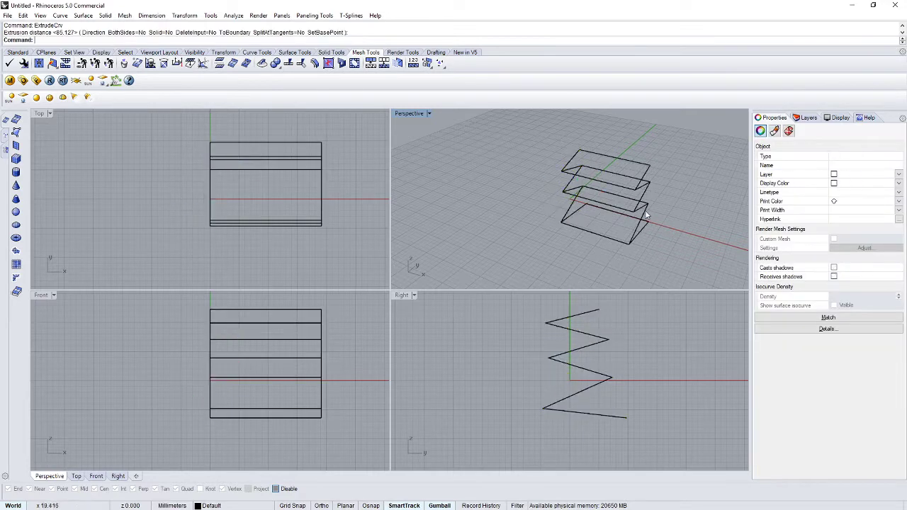
Set the Perspective viewport to Shaded display mode to view the folded extrusion
{"action": "left_click", "coordinate": [430, 115]}
{"action": "left_click", "coordinate": [425, 147]}
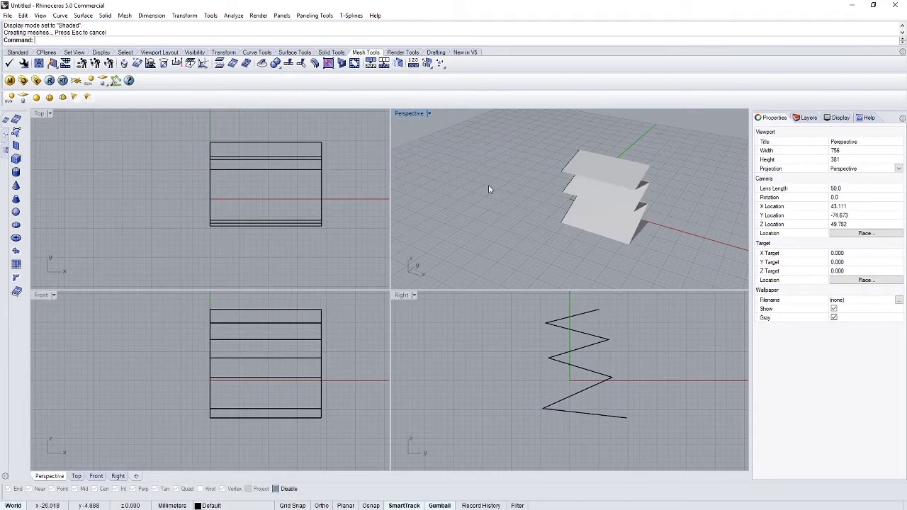
{"action": "middle_click", "coordinate": [666, 232]}
{"action": "left_click", "coordinate": [521, 195]}
{"action": "right_click_drag", "start_coordinate": [656, 216], "coordinate": [597, 182]}
{"action": "scroll", "coordinate": [620, 207], "scroll_direction": "down", "scroll_amount": 6}
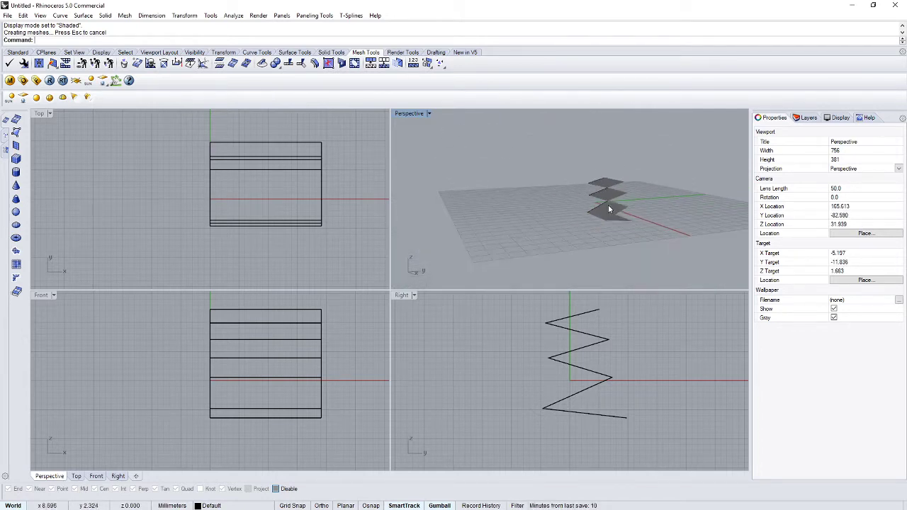
{"action": "scroll", "coordinate": [608, 210], "scroll_direction": "up", "scroll_amount": 5}
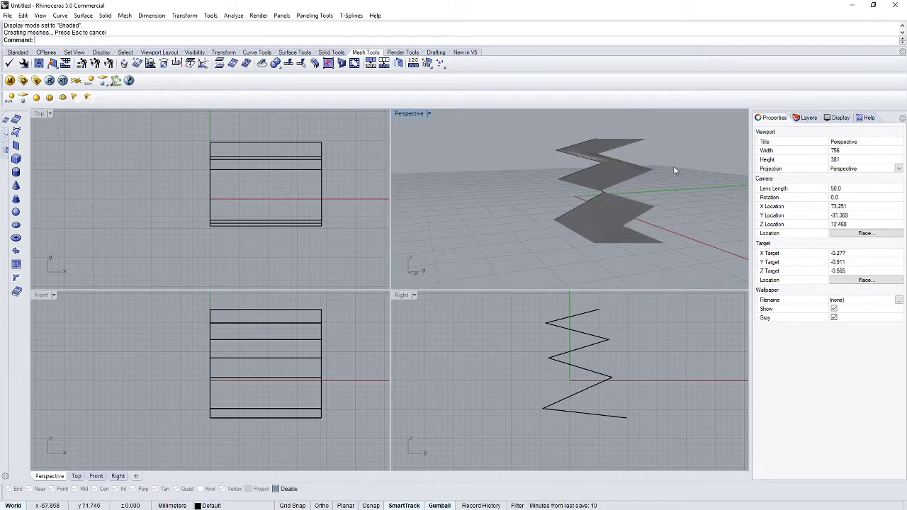
{"action": "middle_click", "coordinate": [680, 187]}
{"action": "right_click_drag", "start_coordinate": [690, 162], "coordinate": [607, 151], "text": "shift"}
Maximize the Perspective viewport and examine the folded extrusion from several sides
{"action": "left_click", "coordinate": [533, 181]}
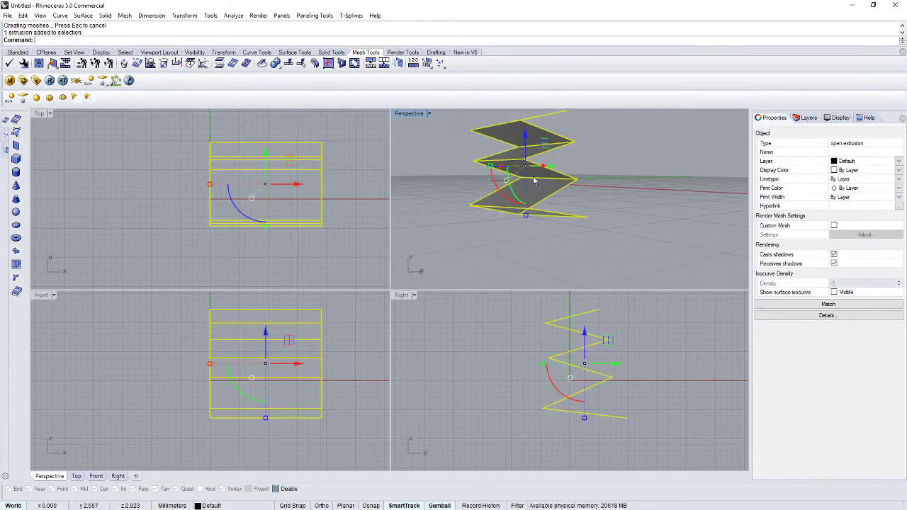
{"action": "double_click", "coordinate": [402, 117]}
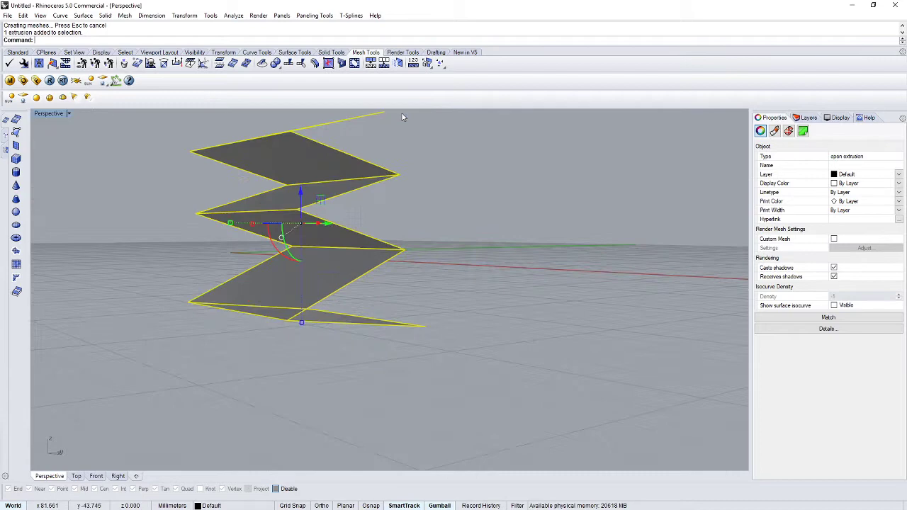
{"action": "left_click", "coordinate": [454, 170]}
{"action": "right_click_drag", "start_coordinate": [480, 172], "coordinate": [441, 195]}
{"action": "left_click", "coordinate": [296, 224]}
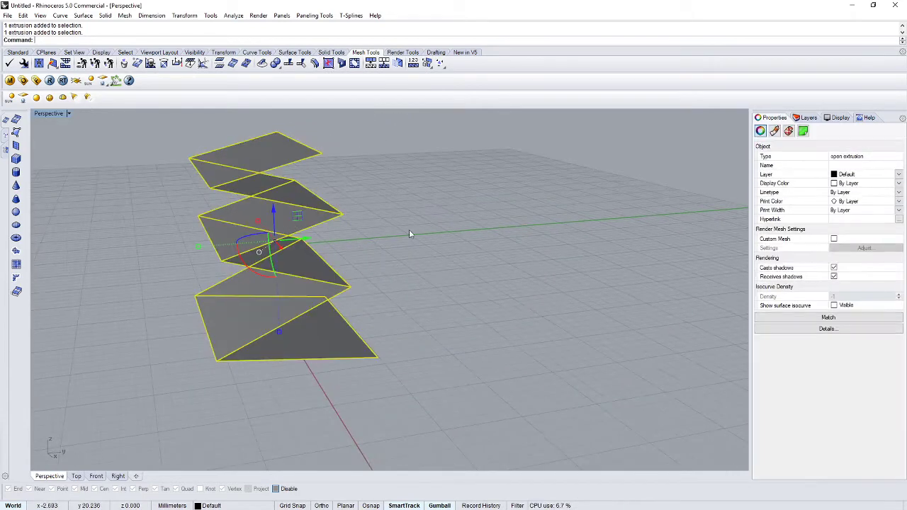
{"action": "right_click_drag", "start_coordinate": [409, 233], "coordinate": [499, 241]}
{"action": "left_click", "coordinate": [505, 245]}
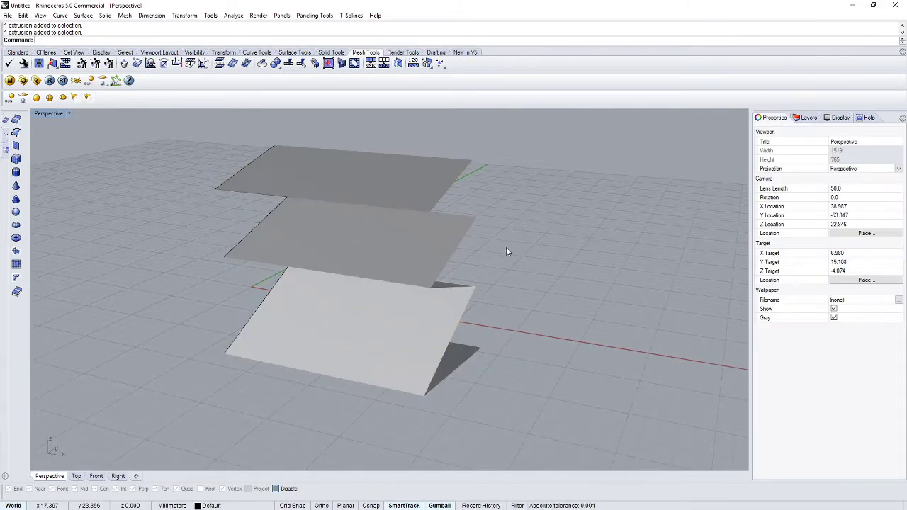
Turn on the extrusion's control points and inspect them from the opposite side
{"action": "left_click", "coordinate": [355, 259]}
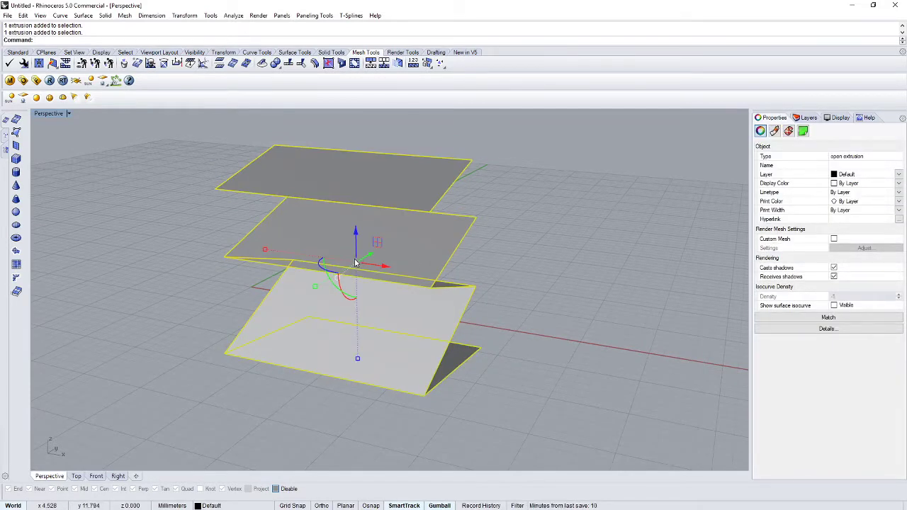
{"action": "key", "text": "F10"}
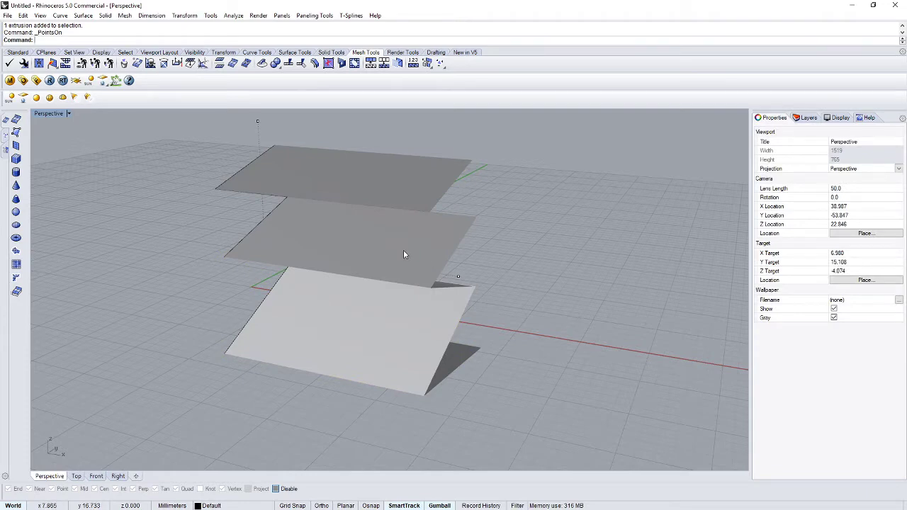
{"action": "right_click_drag", "start_coordinate": [442, 254], "coordinate": [714, 288]}
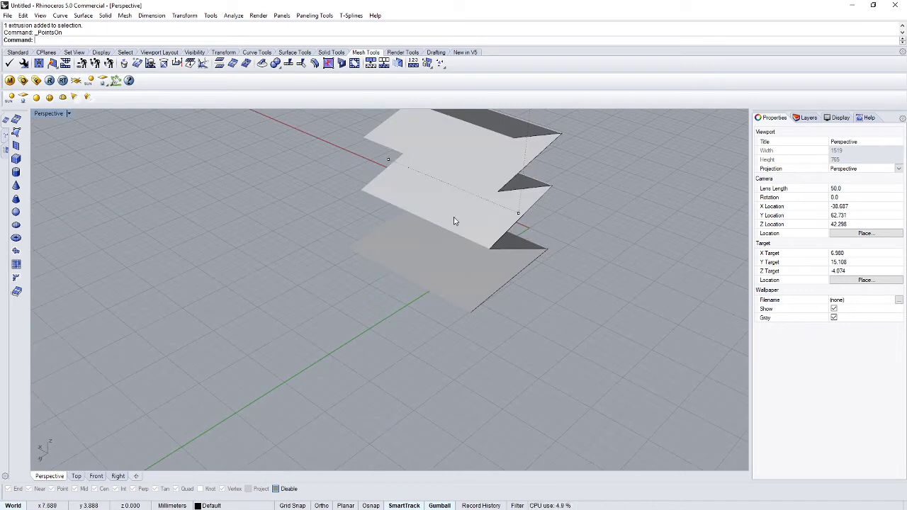
{"action": "key", "text": "Escape"}
Rebuild the folded extrusion with a point count of 10 and degree 3, deleting the input
{"action": "left_click", "coordinate": [433, 220]}
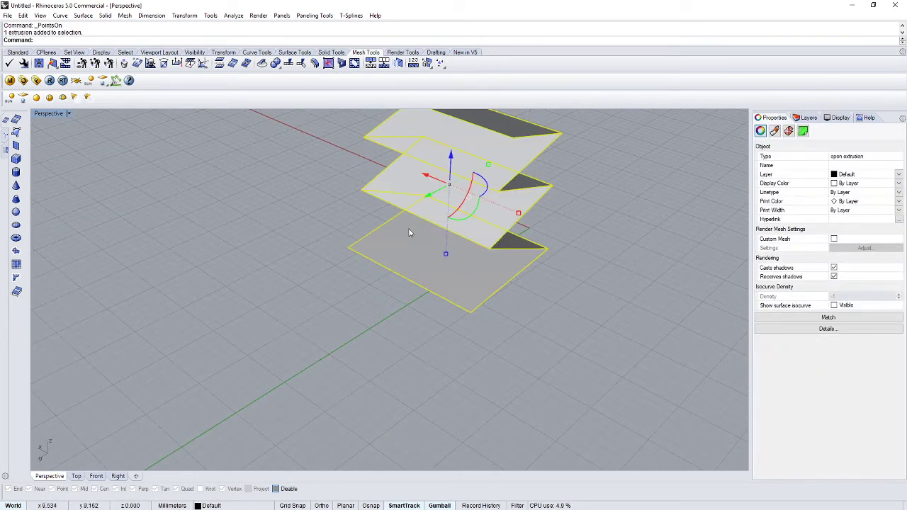
{"action": "type", "text": "Rebuild"}
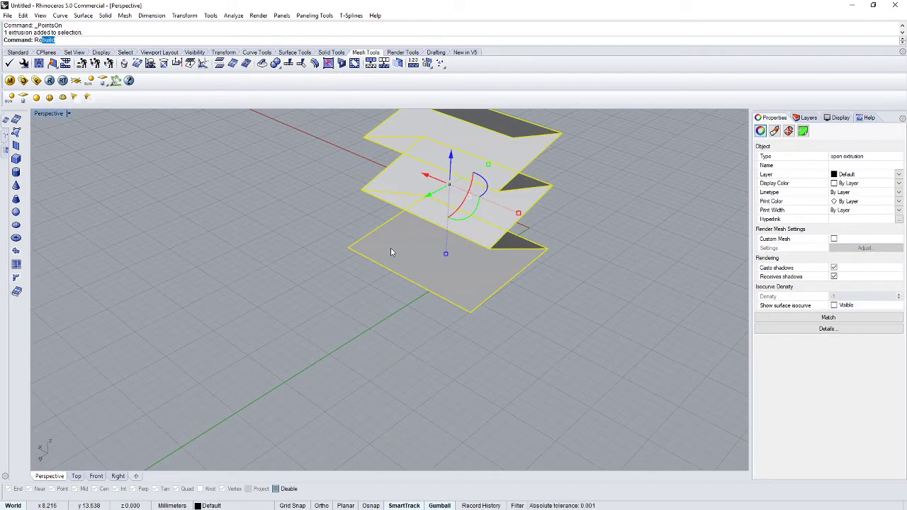
{"action": "key", "text": "Return"}
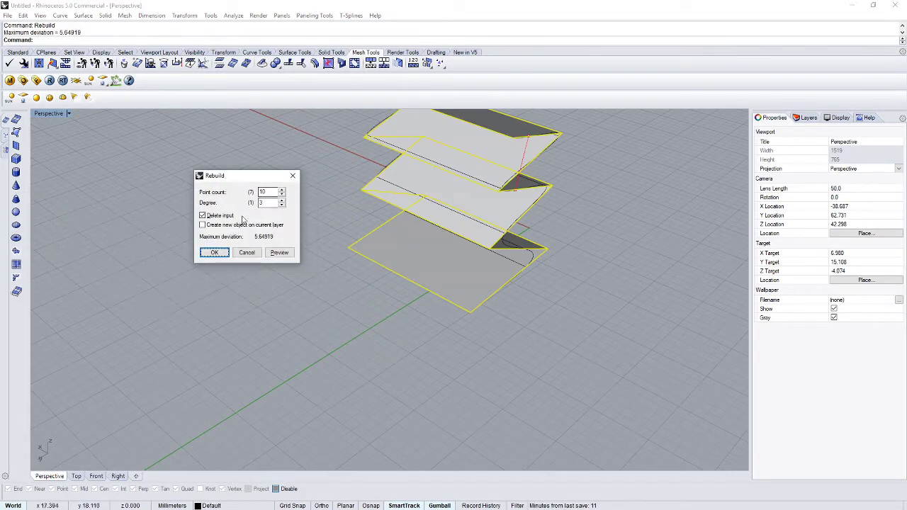
{"action": "left_click", "coordinate": [282, 253]}
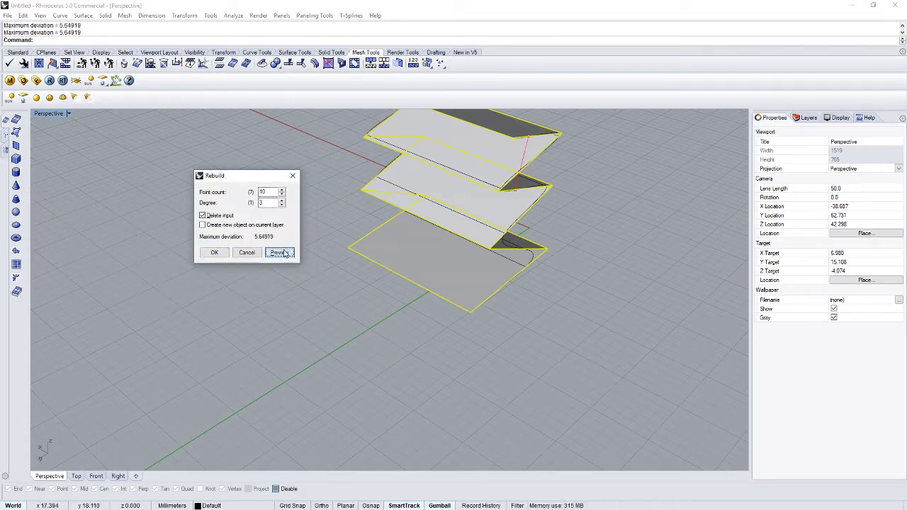
{"action": "left_click", "coordinate": [214, 252]}
{"action": "left_click", "coordinate": [272, 225]}
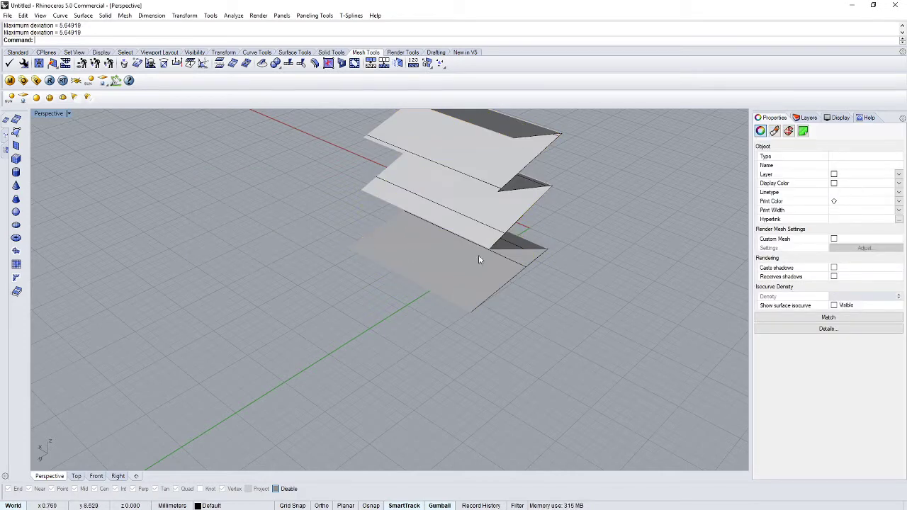
Move the rebuilt extrusion along the Y axis, away from the original zigzag curve
{"action": "right_click_drag", "start_coordinate": [478, 256], "coordinate": [451, 259]}
{"action": "left_click", "coordinate": [452, 260]}
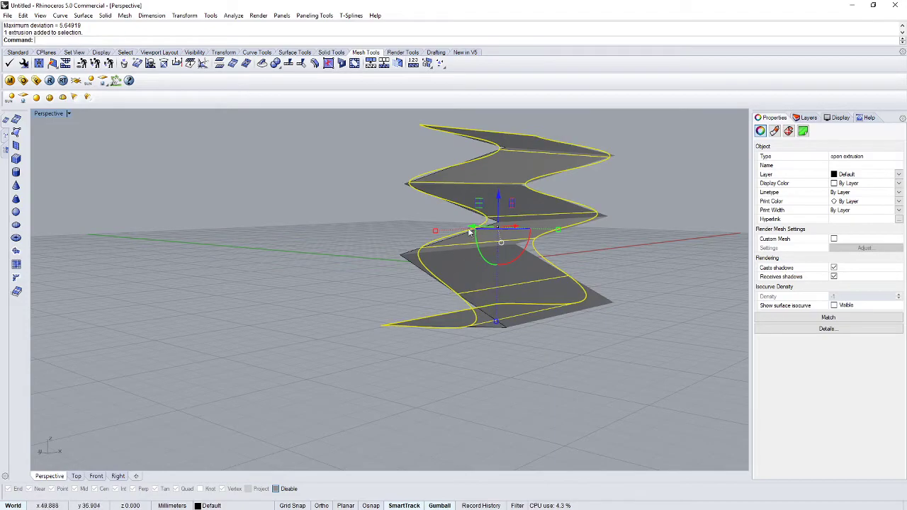
{"action": "left_click_drag", "start_coordinate": [468, 228], "coordinate": [255, 289]}
{"action": "left_click", "coordinate": [193, 211]}
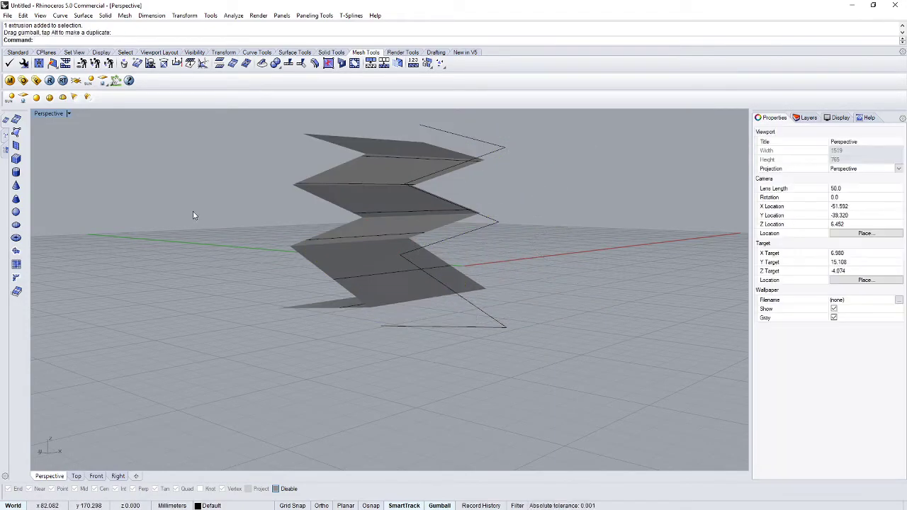
Set the Perspective viewport to Rendered display mode and move the rebuilt extrusion freehand across the grid
{"action": "key", "text": "ctrl+alt+r"}
{"action": "left_click", "coordinate": [371, 257]}
{"action": "right_click_drag", "start_coordinate": [373, 256], "coordinate": [520, 303]}
{"action": "key", "text": "Escape"}
{"action": "left_click", "coordinate": [409, 270]}
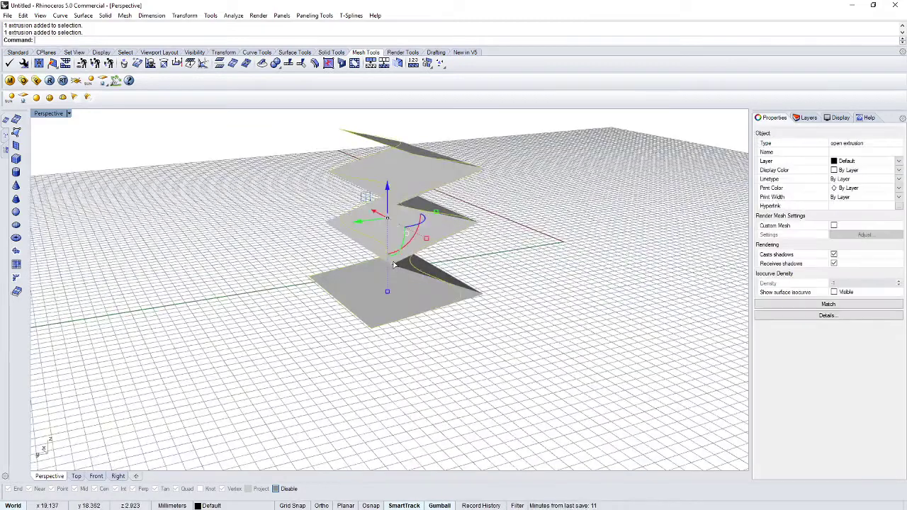
{"action": "left_click_drag", "start_coordinate": [387, 259], "coordinate": [472, 292]}
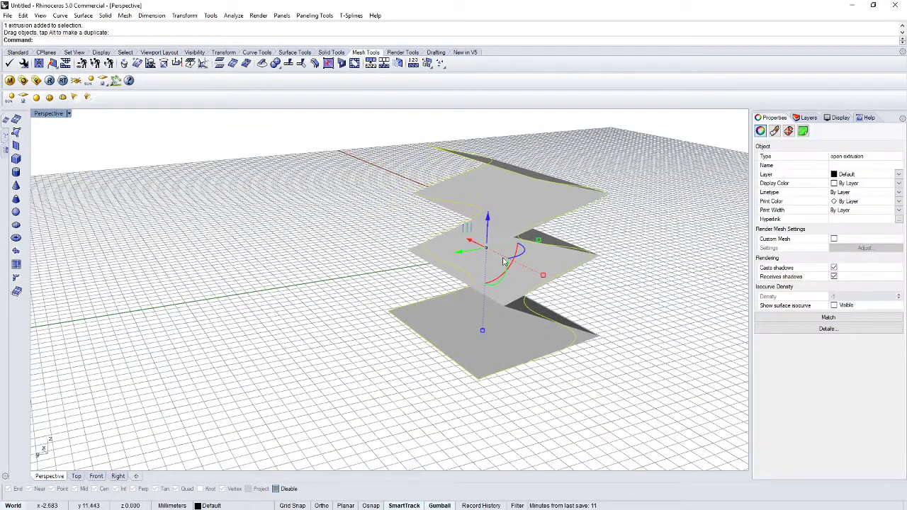
{"action": "left_click_drag", "start_coordinate": [459, 253], "coordinate": [451, 258]}
{"action": "key", "text": "Delete"}
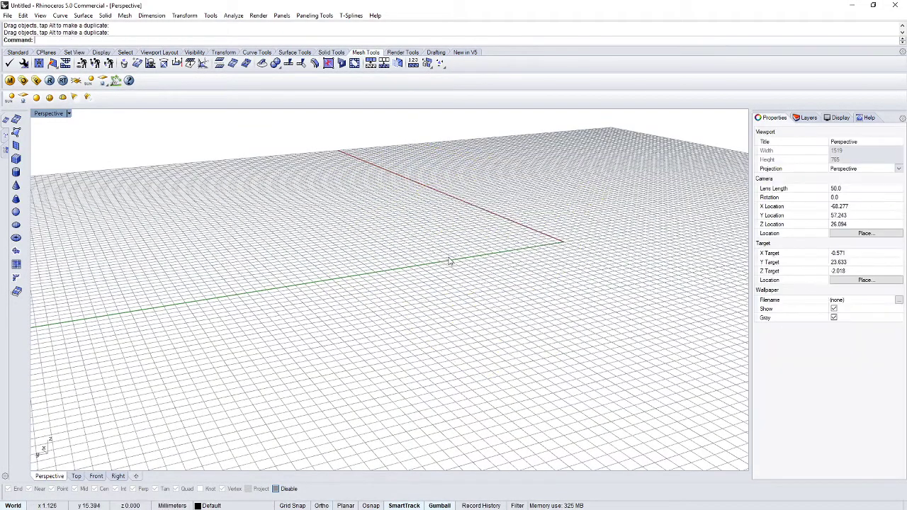
{"action": "key", "text": "ctrl+z"}
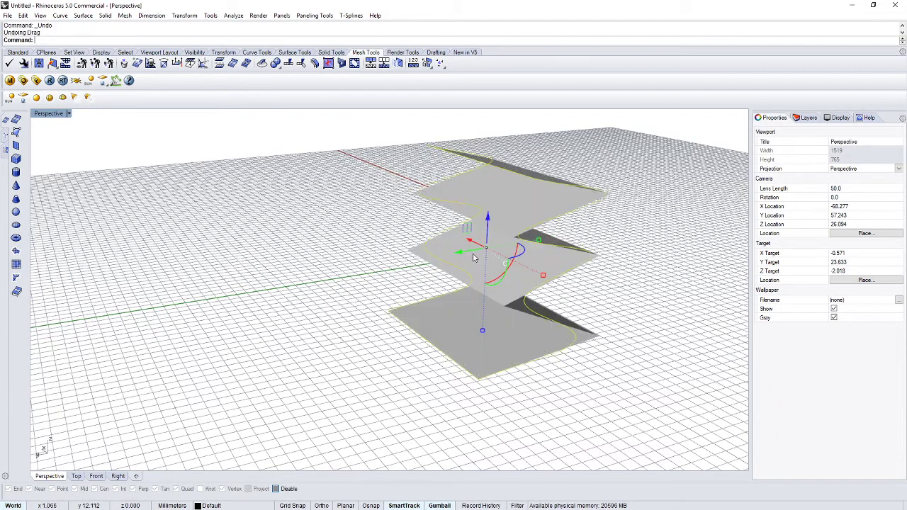
Keep the Perspective viewport in Rendered display mode and explode the rebuilt extrusion into a plain surface
{"action": "key", "text": "ctrl+alt+r"}
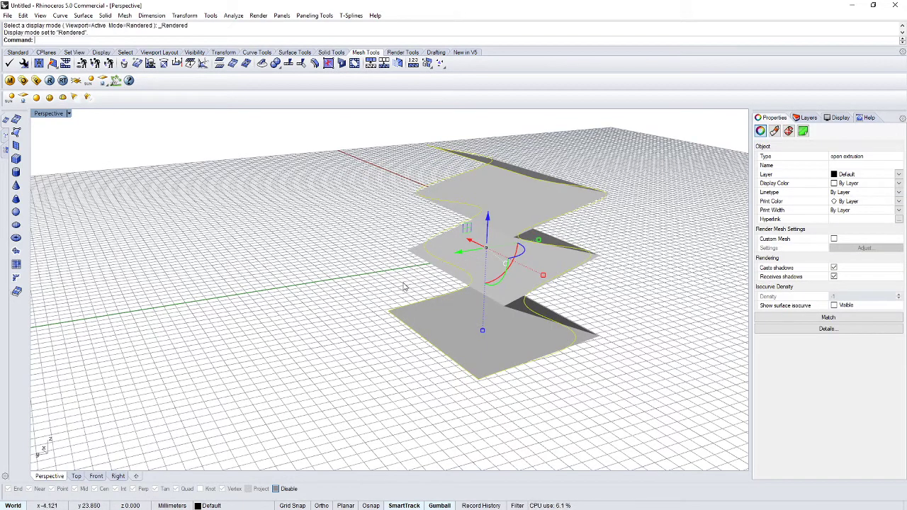
{"action": "left_click", "coordinate": [406, 286]}
{"action": "left_click", "coordinate": [460, 312]}
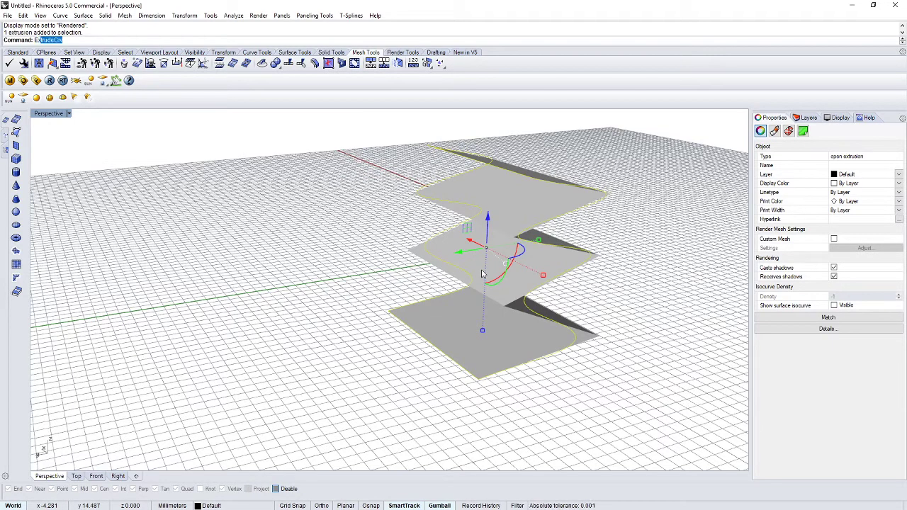
{"action": "type", "text": "Explode"}
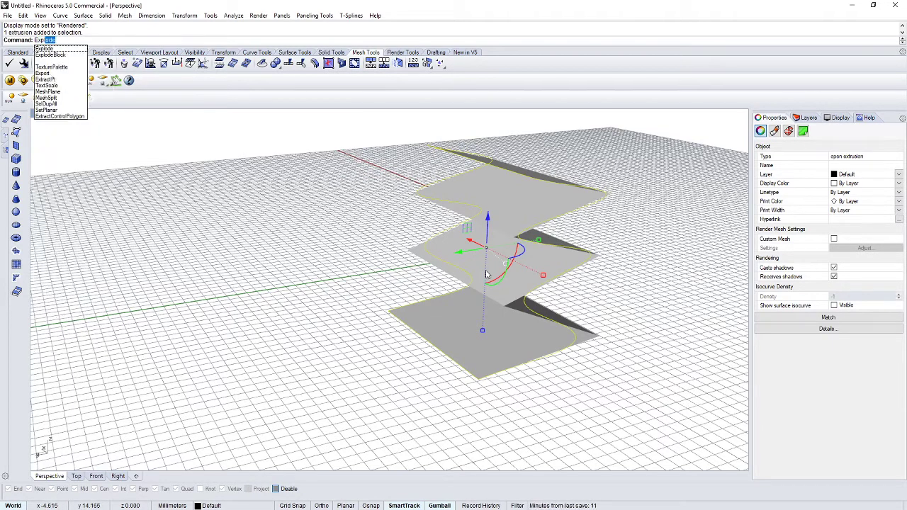
{"action": "key", "text": "Return"}
{"action": "left_click", "coordinate": [307, 234]}
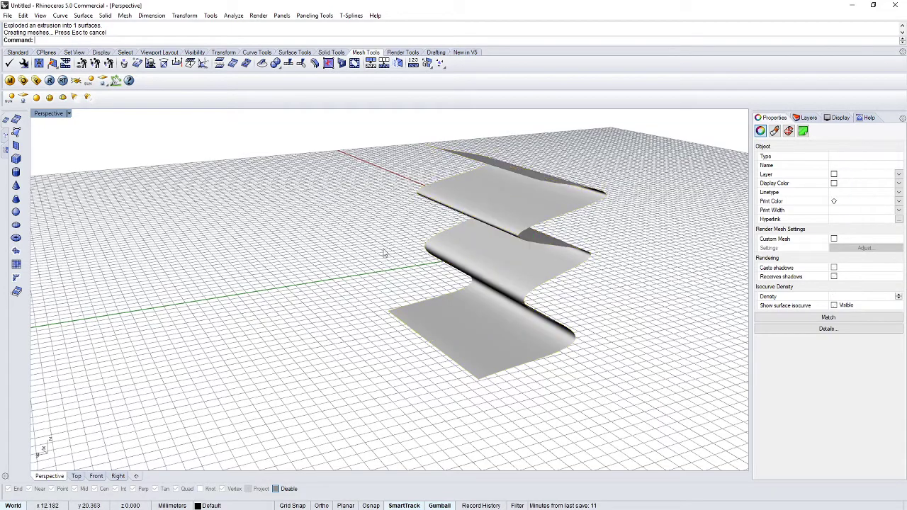
Start rebuilding the exploded surface with a U point count of 10, comparing the preview with the folded shape
{"action": "left_click", "coordinate": [533, 345]}
{"action": "mouse_move", "coordinate": [636, 360]}
{"action": "right_mouse_down"}
{"action": "mouse_move", "coordinate": [569, 334]}
{"action": "mouse_move", "coordinate": [497, 361]}
{"action": "right_mouse_up"}
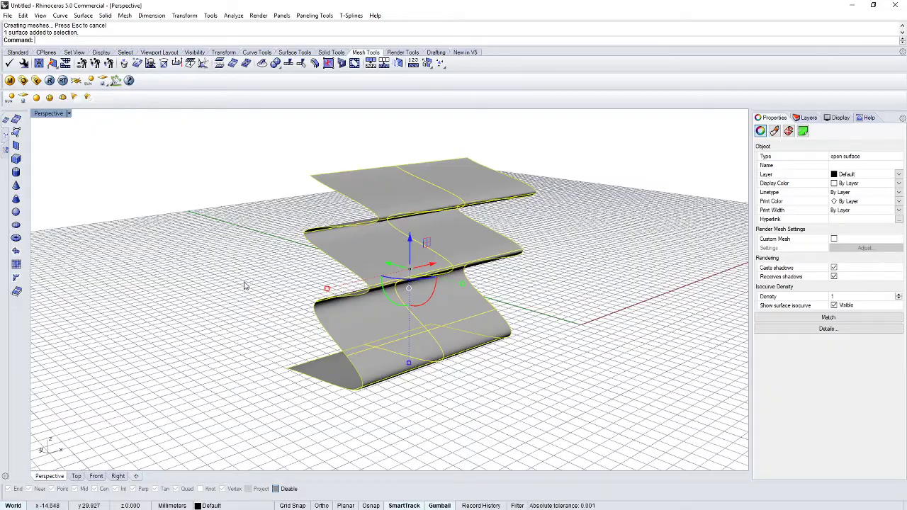
{"action": "right_click_drag", "start_coordinate": [247, 282], "coordinate": [384, 282]}
{"action": "left_click", "coordinate": [385, 282]}
{"action": "right_click_drag", "start_coordinate": [522, 292], "coordinate": [685, 310]}
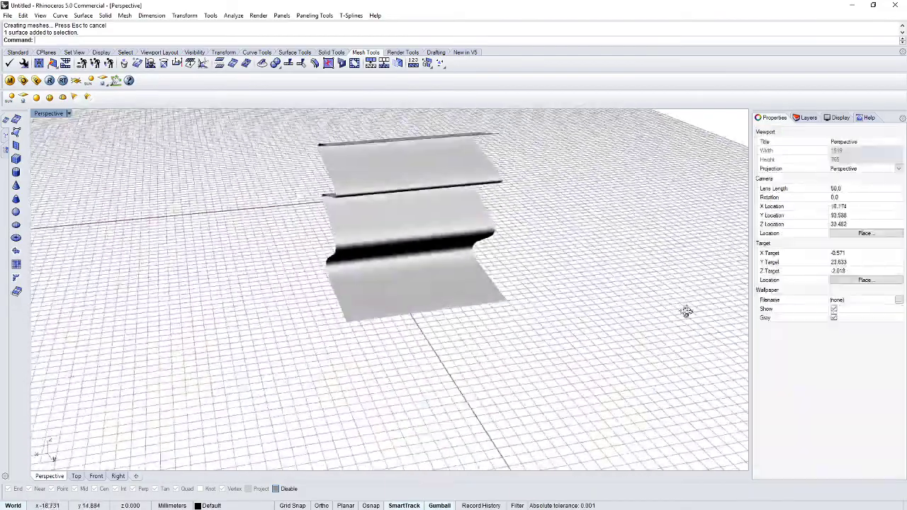
{"action": "left_click", "coordinate": [432, 267]}
{"action": "type", "text": "r"}
{"action": "key", "text": "Return"}
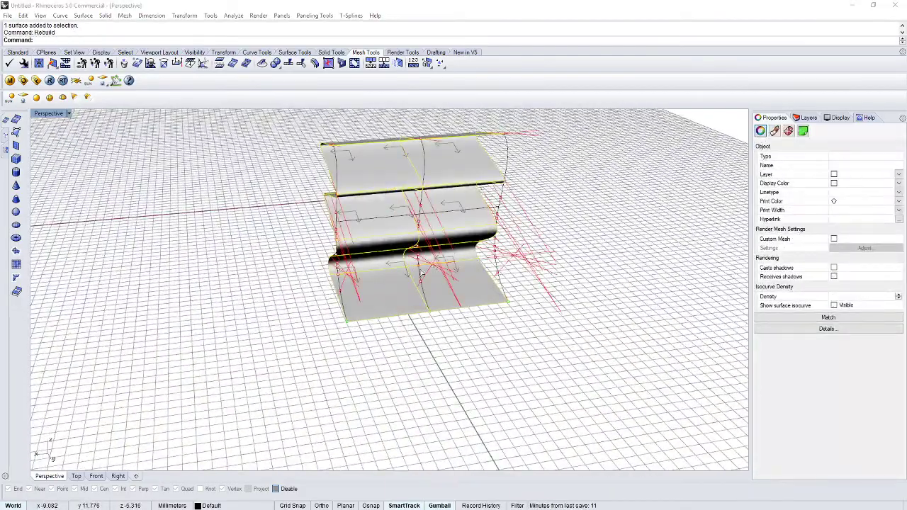
{"action": "right_click_drag", "start_coordinate": [432, 267], "coordinate": [352, 257]}
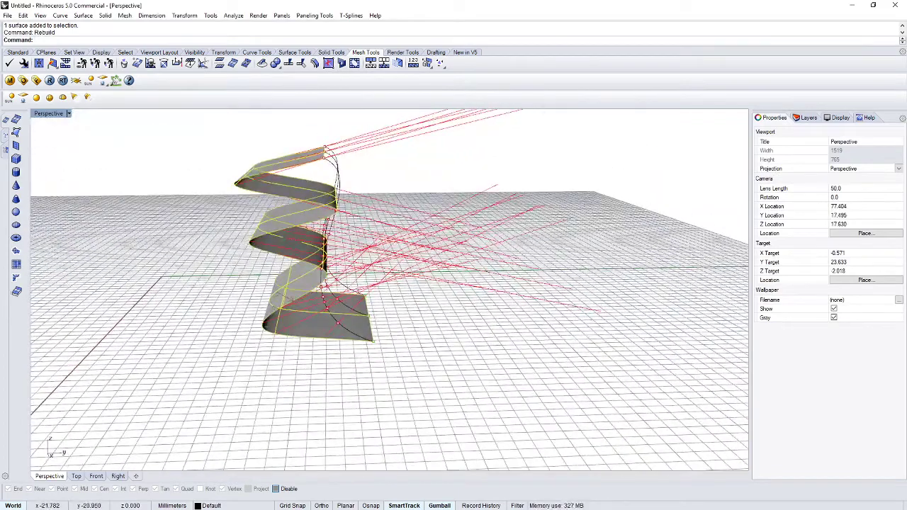
{"action": "mouse_move", "coordinate": [15, 233]}
{"action": "left_mouse_down"}
{"action": "mouse_move", "coordinate": [209, 253]}
{"action": "mouse_move", "coordinate": [179, 240]}
{"action": "left_mouse_up"}
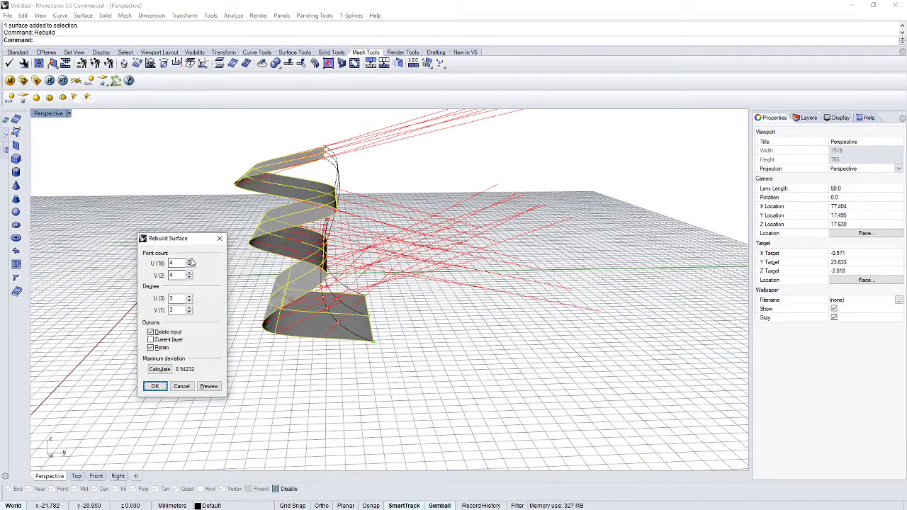
{"action": "left_click", "coordinate": [190, 265]}
{"action": "left_click", "coordinate": [189, 263]}
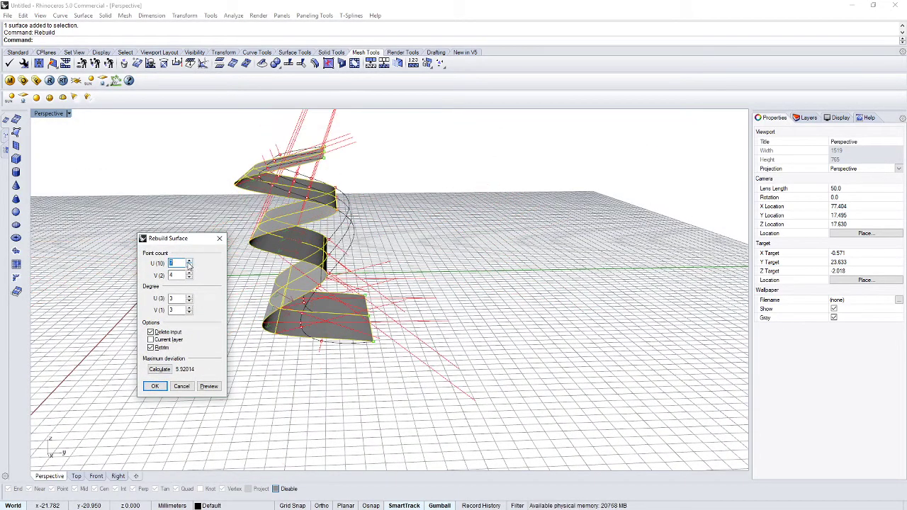
{"action": "left_click", "coordinate": [188, 261]}
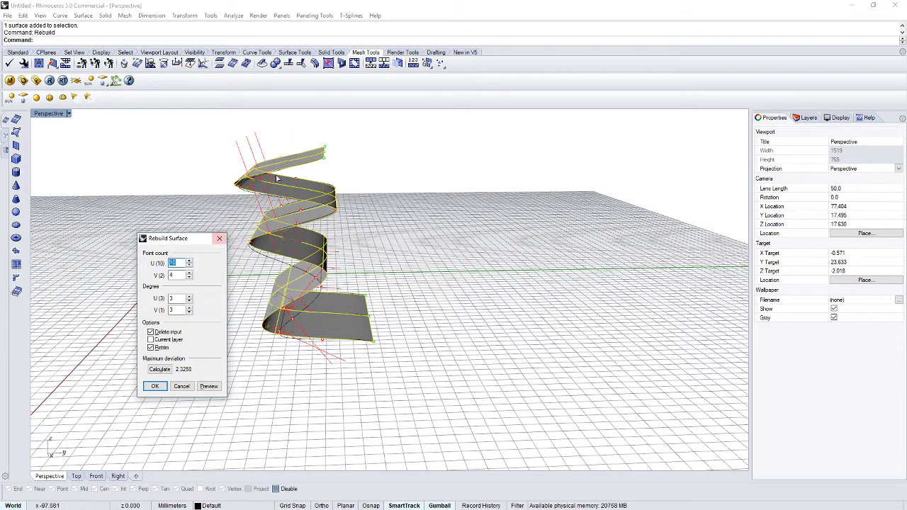
Set the rebuild degree to 5 in U and V, and the V point count to 7
{"action": "left_click", "coordinate": [190, 299]}
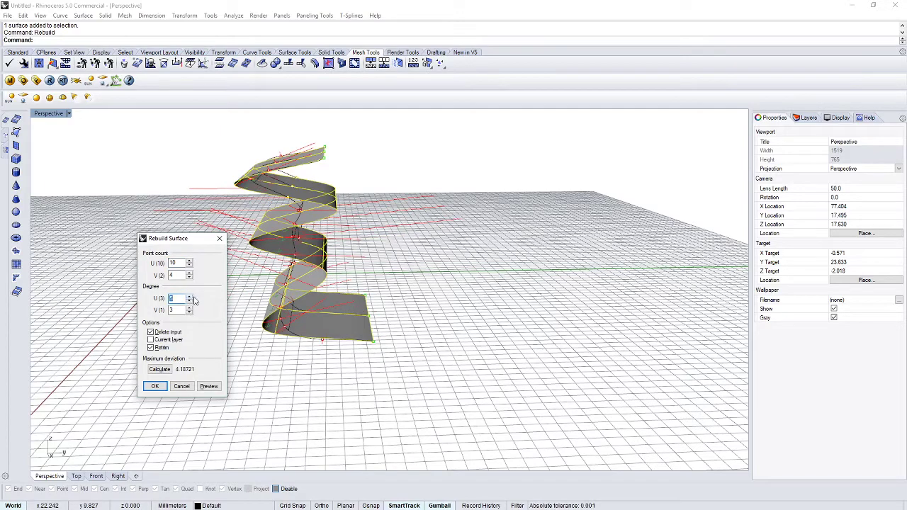
{"action": "left_click", "coordinate": [189, 300]}
{"action": "left_click", "coordinate": [190, 308]}
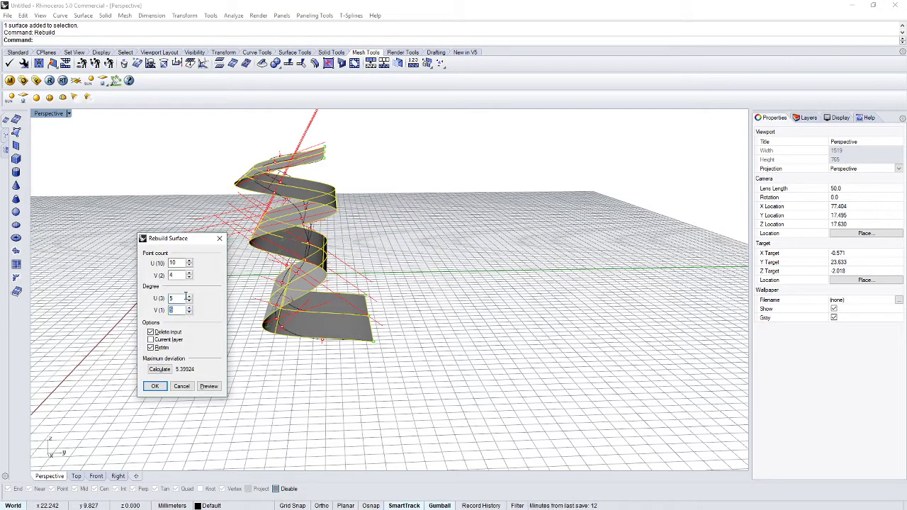
{"action": "left_click", "coordinate": [189, 274]}
{"action": "left_click", "coordinate": [189, 274]}
Raise the rebuild's U point count to 15, preview the result and apply the rebuild with the input deleted
{"action": "mouse_move", "coordinate": [257, 299]}
{"action": "right_mouse_down"}
{"action": "mouse_move", "coordinate": [427, 312]}
{"action": "mouse_move", "coordinate": [319, 284]}
{"action": "mouse_move", "coordinate": [395, 235]}
{"action": "right_mouse_up"}
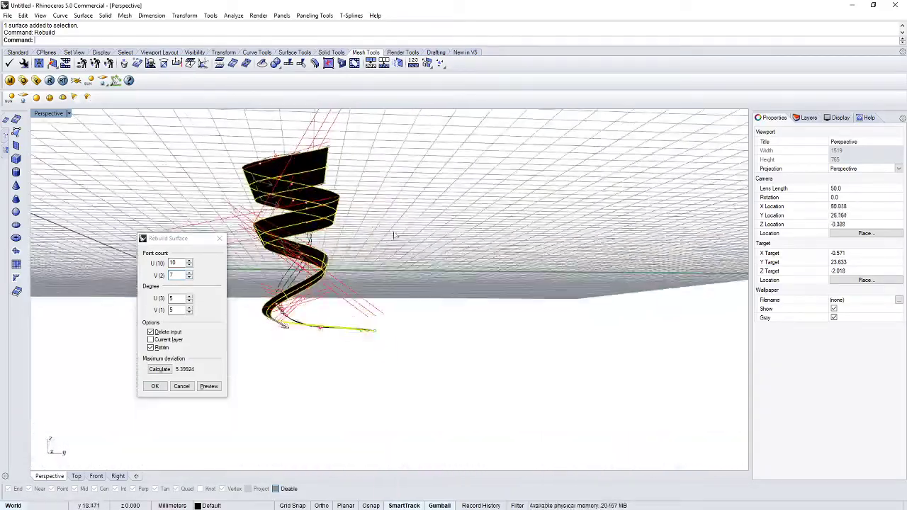
{"action": "right_click_drag", "start_coordinate": [312, 170], "coordinate": [198, 291]}
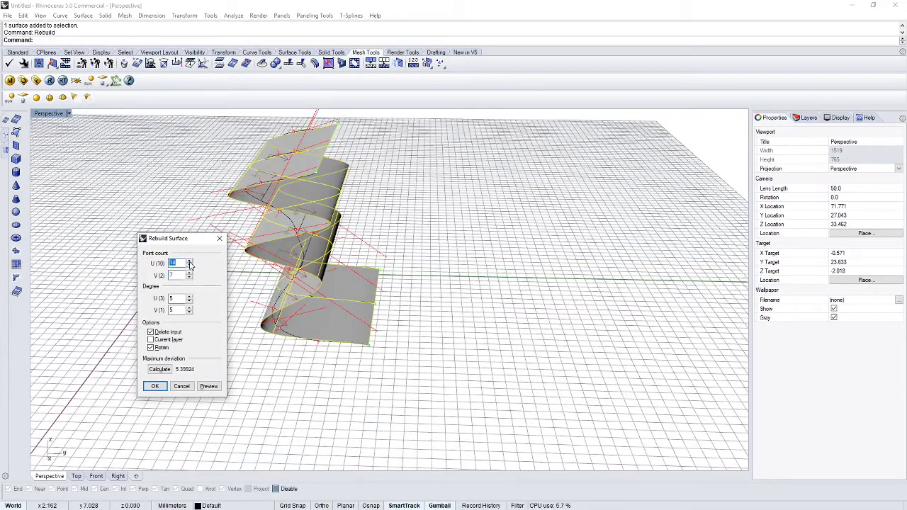
{"action": "left_click", "coordinate": [209, 386]}
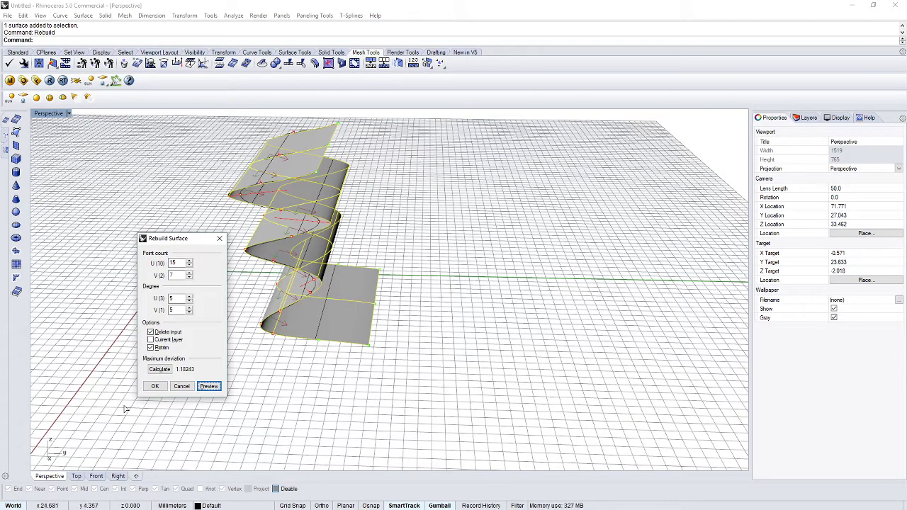
{"action": "left_click", "coordinate": [155, 386]}
Turn on the control points of the rebuilt surface
{"action": "left_click", "coordinate": [334, 369]}
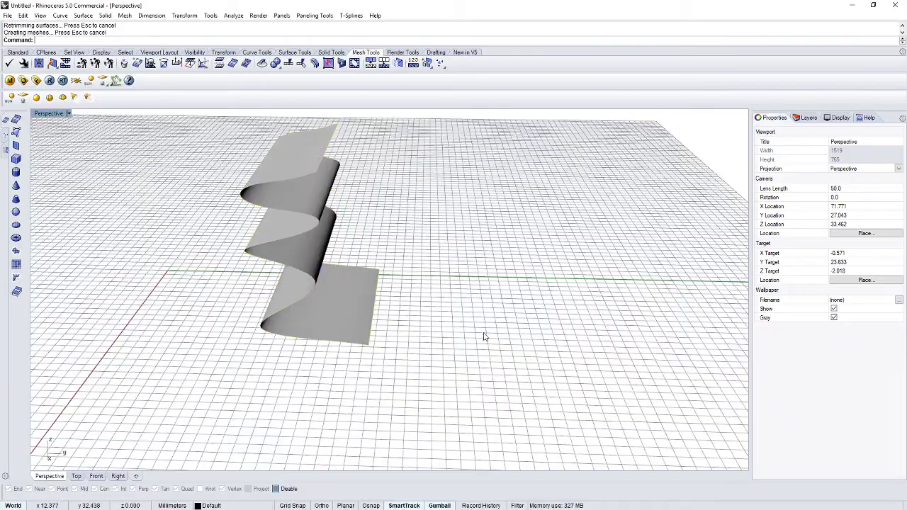
{"action": "mouse_move", "coordinate": [481, 336]}
{"action": "right_mouse_down", "text": "shift"}
{"action": "mouse_move", "coordinate": [498, 349]}
{"action": "mouse_move", "coordinate": [490, 365]}
{"action": "right_mouse_up", "text": "shift"}
{"action": "mouse_move", "coordinate": [500, 321]}
{"action": "right_mouse_down"}
{"action": "mouse_move", "coordinate": [391, 310]}
{"action": "mouse_move", "coordinate": [359, 332]}
{"action": "mouse_move", "coordinate": [150, 334]}
{"action": "mouse_move", "coordinate": [212, 268]}
{"action": "mouse_move", "coordinate": [425, 319]}
{"action": "mouse_move", "coordinate": [366, 328]}
{"action": "mouse_move", "coordinate": [415, 390]}
{"action": "right_mouse_up"}
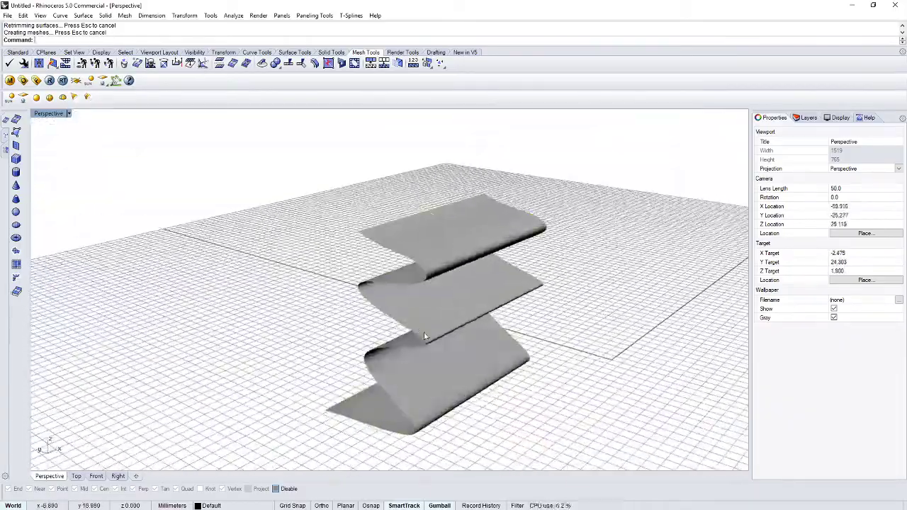
{"action": "left_click", "coordinate": [418, 280]}
{"action": "key", "text": "F10"}
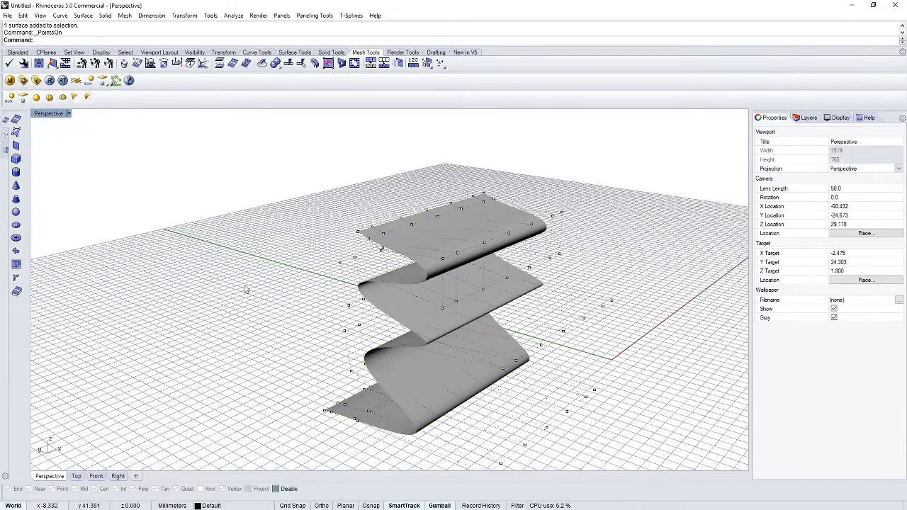
{"action": "right_click_drag", "start_coordinate": [395, 326], "coordinate": [414, 320]}
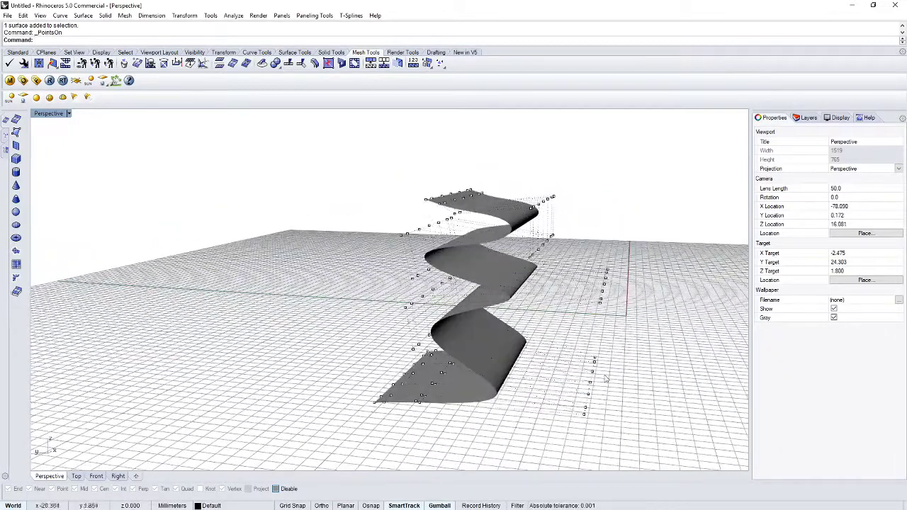
Set the Perspective viewport to Shaded display mode and delete the original zigzag curve
{"action": "key", "text": "ctrl+alt+s"}
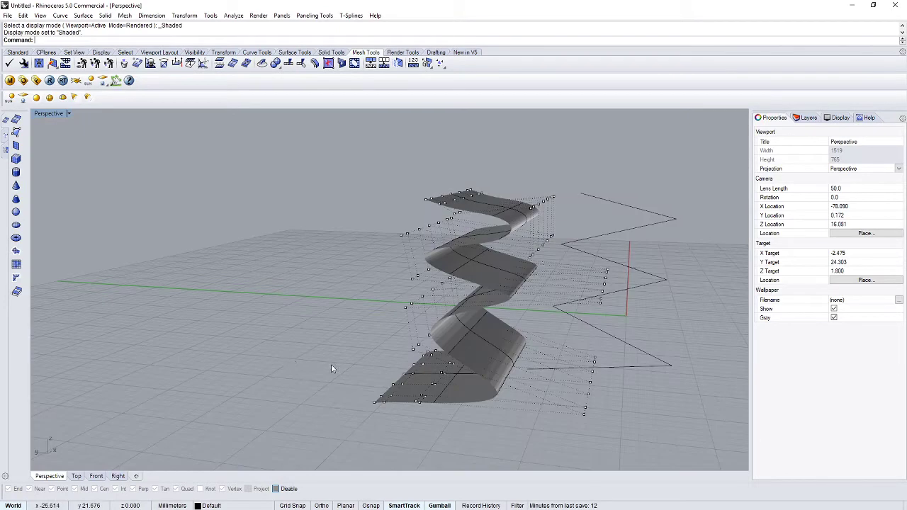
{"action": "left_click", "coordinate": [642, 278]}
{"action": "key", "text": "Delete"}
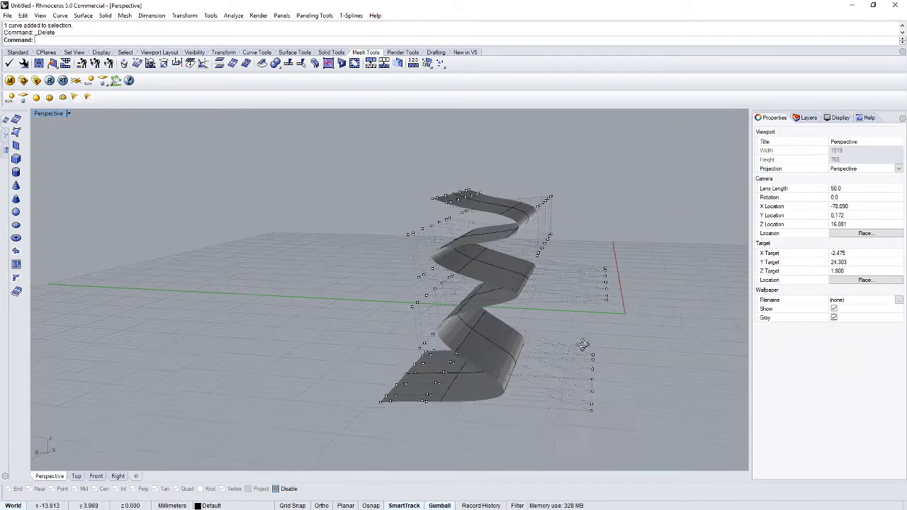
Select the row of seven control points outside the middle fold and slide it along the X axis
{"action": "mouse_move", "coordinate": [583, 346]}
{"action": "right_mouse_down"}
{"action": "mouse_move", "coordinate": [609, 298]}
{"action": "mouse_move", "coordinate": [640, 325]}
{"action": "right_mouse_up"}
{"action": "left_click_drag", "start_coordinate": [587, 259], "coordinate": [588, 256]}
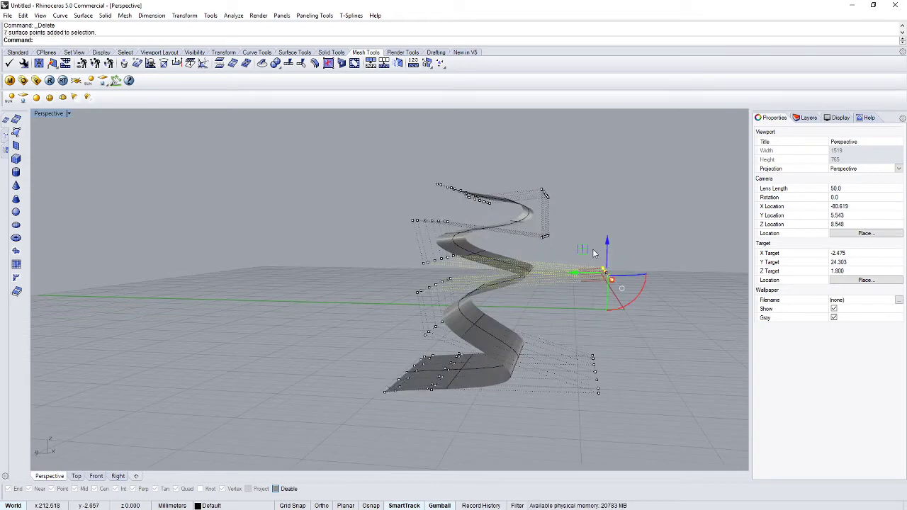
{"action": "mouse_move", "coordinate": [629, 326]}
{"action": "right_mouse_down"}
{"action": "mouse_move", "coordinate": [512, 328]}
{"action": "mouse_move", "coordinate": [512, 350]}
{"action": "right_mouse_up"}
{"action": "left_click_drag", "start_coordinate": [390, 362], "coordinate": [471, 364]}
{"action": "left_click", "coordinate": [198, 352]}
Try to slide the seven control points outside the lowest fold along the X axis, and undo the move
{"action": "right_click_drag", "start_coordinate": [200, 351], "coordinate": [618, 429]}
{"action": "left_click_drag", "start_coordinate": [572, 330], "coordinate": [605, 400]}
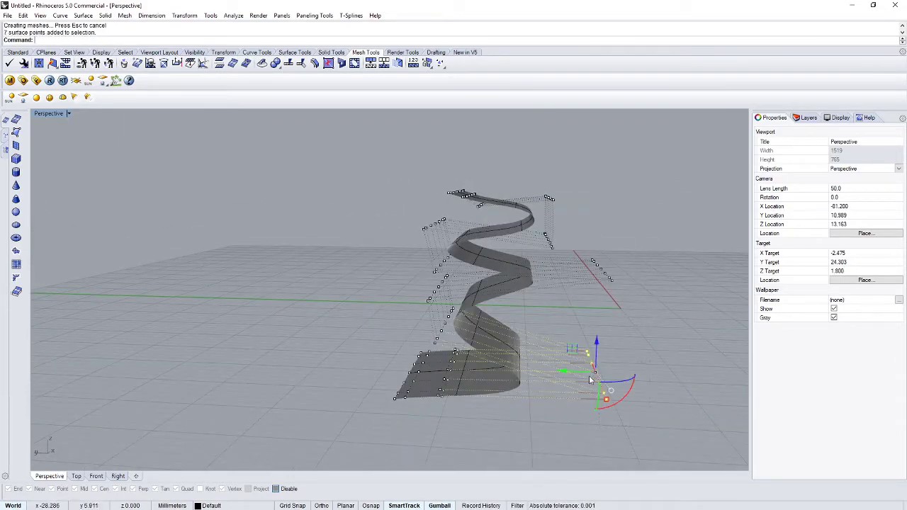
{"action": "right_click_drag", "start_coordinate": [591, 366], "coordinate": [578, 341]}
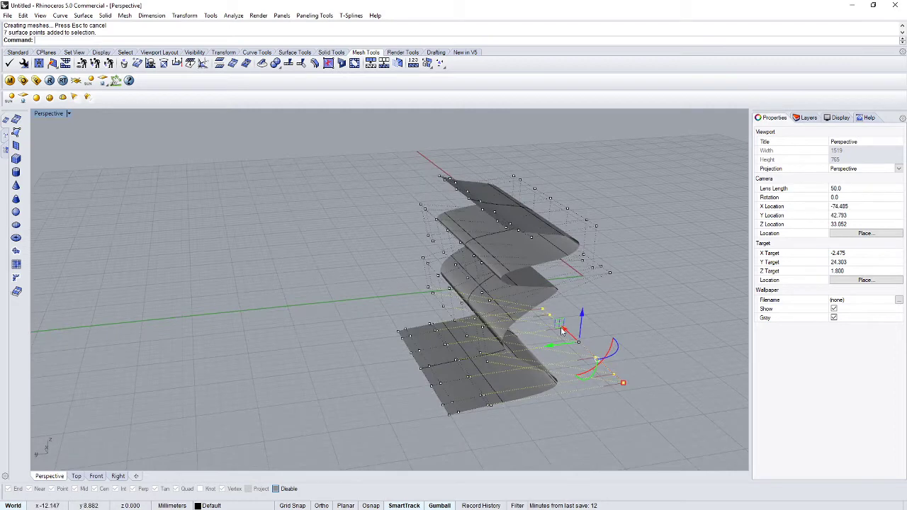
{"action": "left_click_drag", "start_coordinate": [562, 331], "coordinate": [614, 334]}
{"action": "left_click", "coordinate": [591, 358]}
{"action": "right_click_drag", "start_coordinate": [591, 359], "coordinate": [637, 334]}
{"action": "key", "text": "ctrl+z"}
{"action": "key", "text": "ctrl+z"}
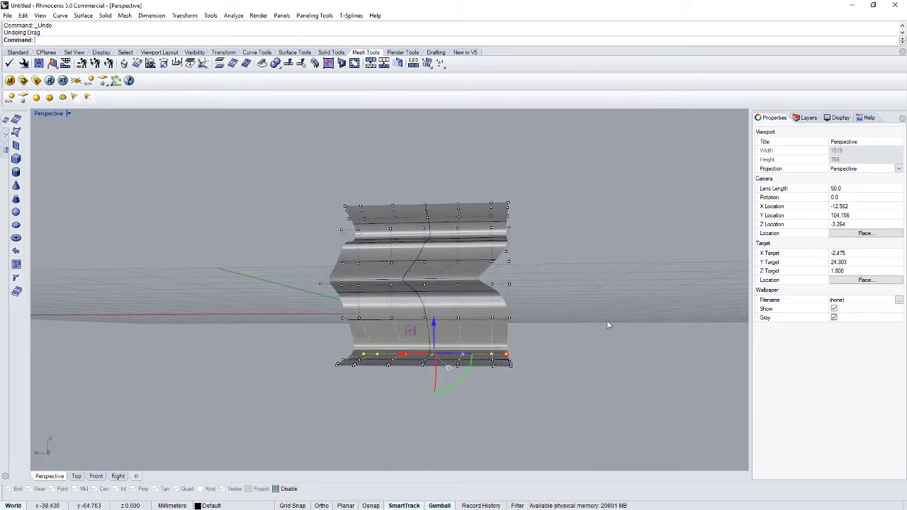
Select the two central columns of control points and move them together to bend the surface across its width
{"action": "right_click_drag", "start_coordinate": [599, 296], "coordinate": [606, 328]}
{"action": "left_click", "coordinate": [579, 318]}
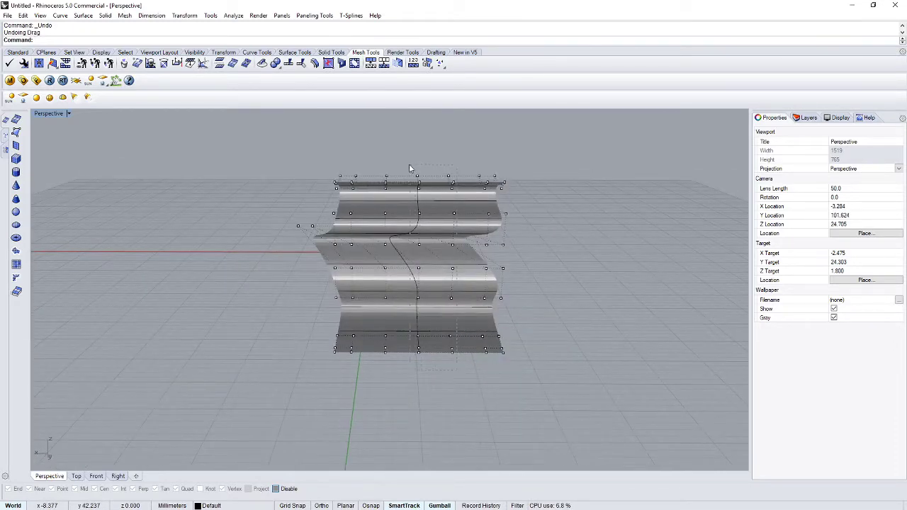
{"action": "left_click_drag", "start_coordinate": [408, 164], "coordinate": [409, 165]}
{"action": "left_click_drag", "start_coordinate": [434, 221], "coordinate": [435, 231]}
{"action": "left_click", "coordinate": [561, 271]}
Pull the protruding control points at the tip of the middle fold inward along the X axis
{"action": "right_click_drag", "start_coordinate": [561, 271], "coordinate": [437, 324]}
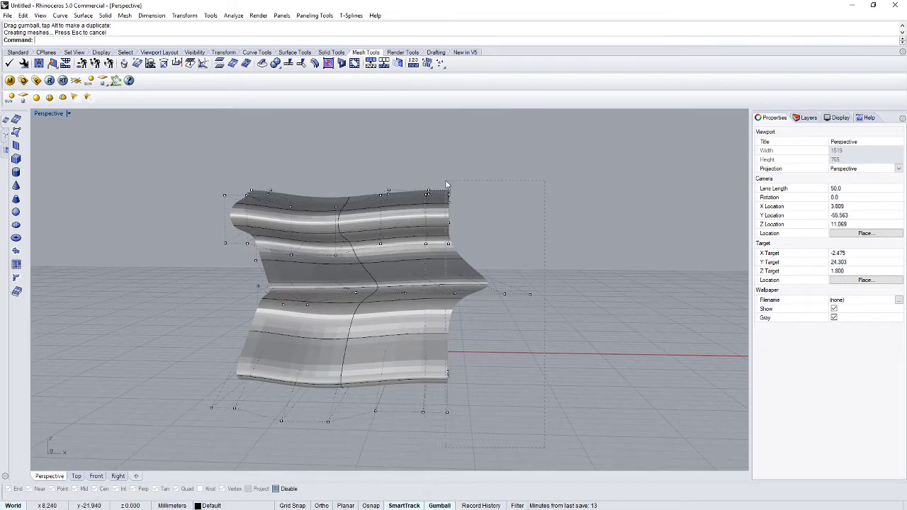
{"action": "left_click_drag", "start_coordinate": [492, 211], "coordinate": [492, 211]}
{"action": "left_click_drag", "start_coordinate": [550, 298], "coordinate": [528, 299]}
{"action": "left_click", "coordinate": [496, 431]}
Shift the control-point columns at the same end of the surface inward along the X axis, and check the shape from several angles
{"action": "left_click_drag", "start_coordinate": [391, 167], "coordinate": [393, 168]}
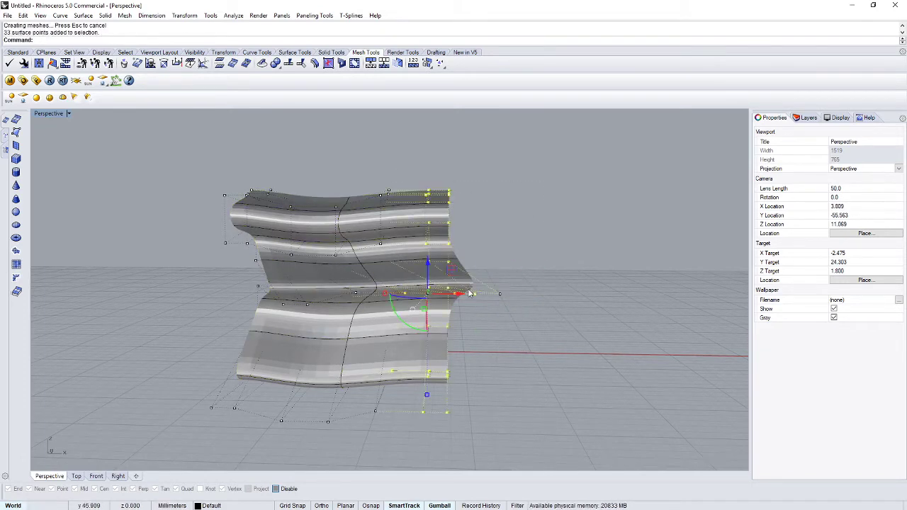
{"action": "left_click_drag", "start_coordinate": [456, 300], "coordinate": [437, 300]}
{"action": "left_click", "coordinate": [546, 256]}
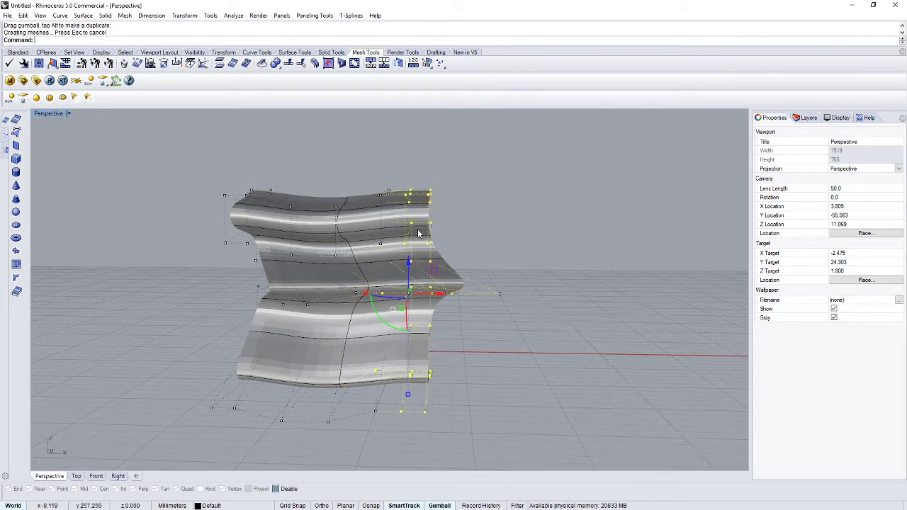
{"action": "left_click_drag", "start_coordinate": [479, 270], "coordinate": [494, 296]}
{"action": "left_click", "coordinate": [542, 361]}
{"action": "right_click_drag", "start_coordinate": [546, 338], "coordinate": [255, 370]}
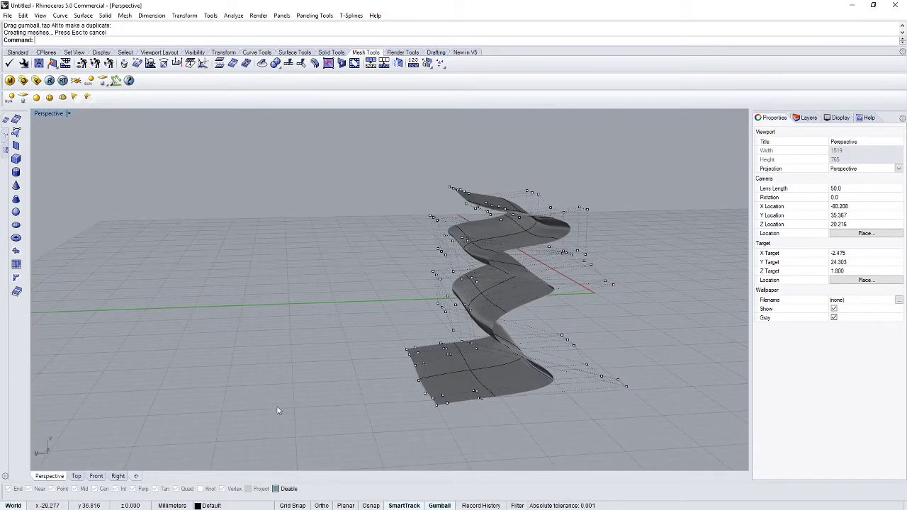
{"action": "right_click_drag", "start_coordinate": [336, 362], "coordinate": [306, 345]}
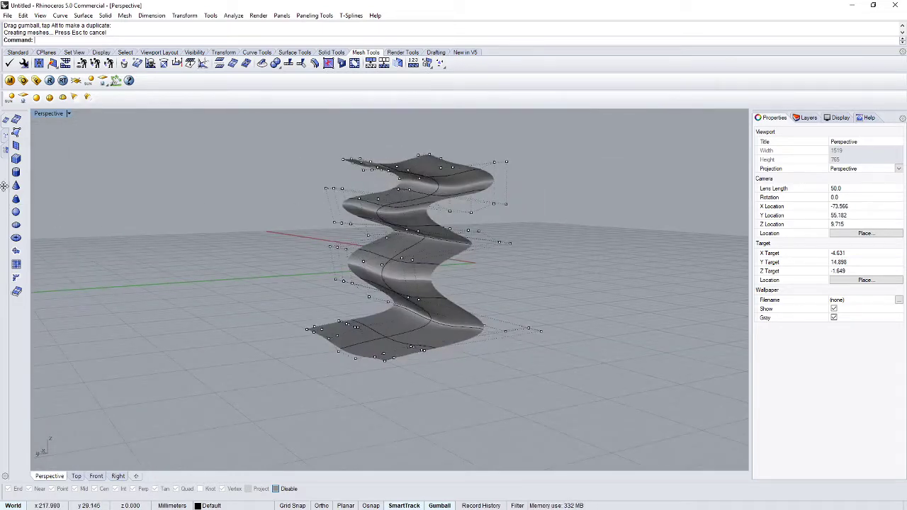
{"action": "right_click_drag", "start_coordinate": [242, 183], "coordinate": [45, 136]}
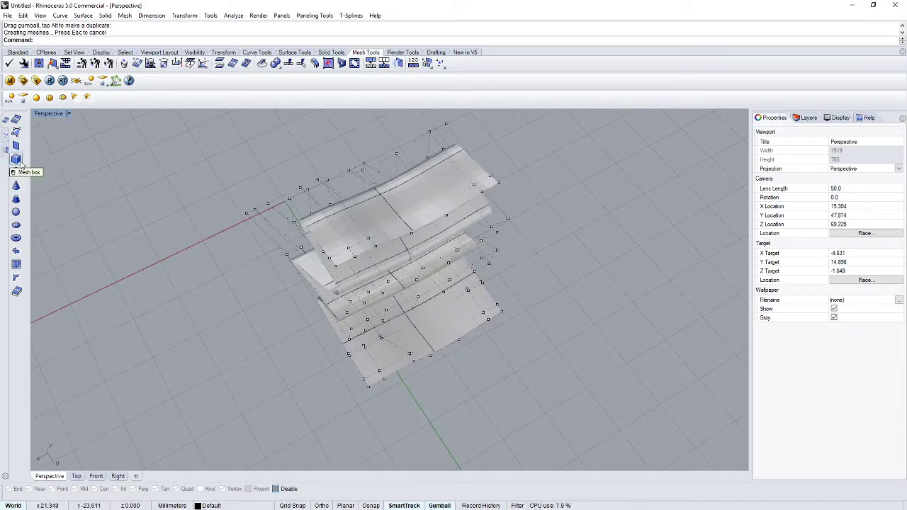
Draw a flat mesh box around the surface's footprint with 10 faces in each direction and a height of about 1.8 mm
{"action": "left_click", "coordinate": [17, 160]}
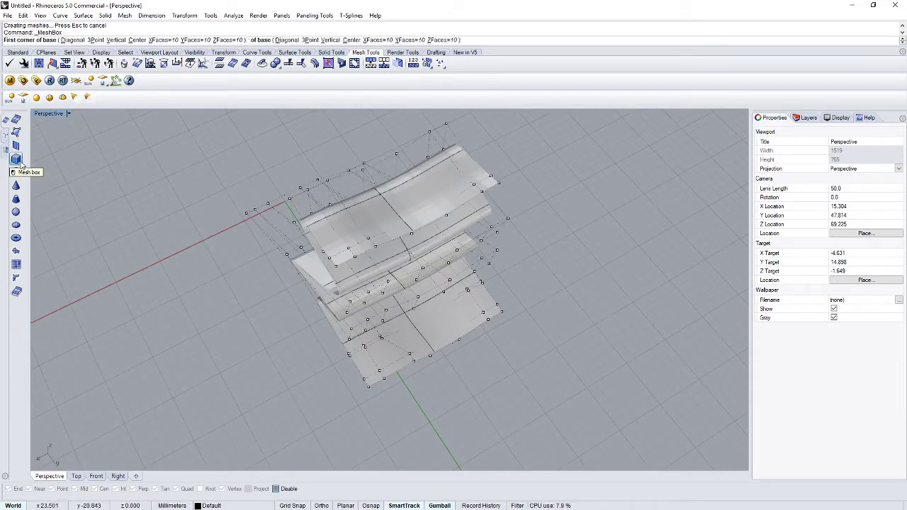
{"action": "double_click", "coordinate": [49, 114]}
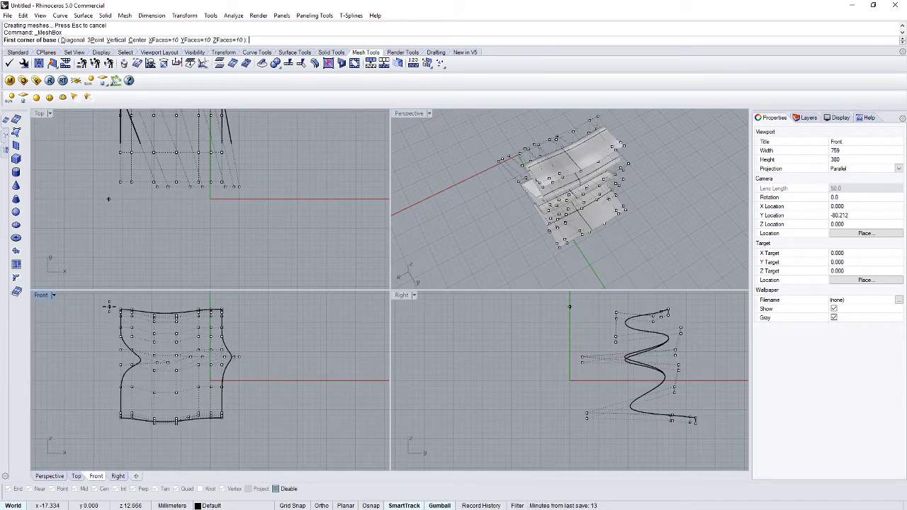
{"action": "right_click_drag", "start_coordinate": [262, 194], "coordinate": [311, 267]}
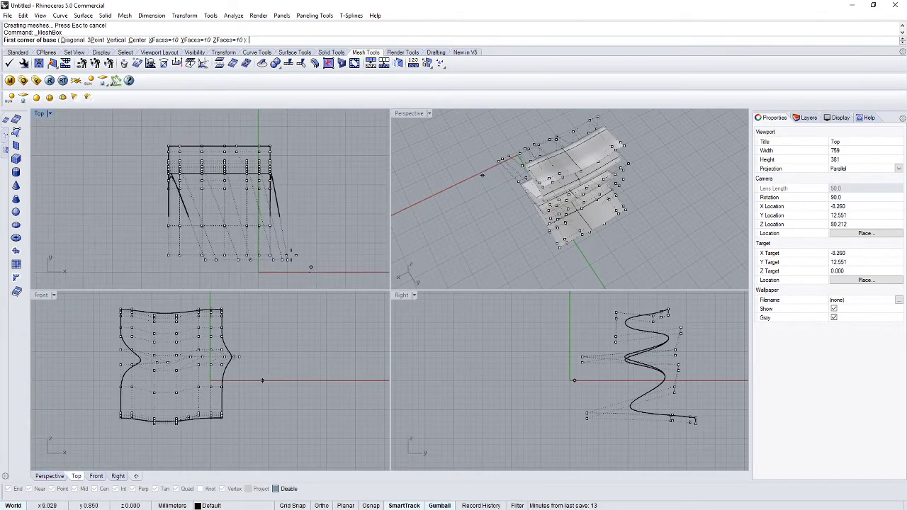
{"action": "key", "text": "ctrl+alt+s"}
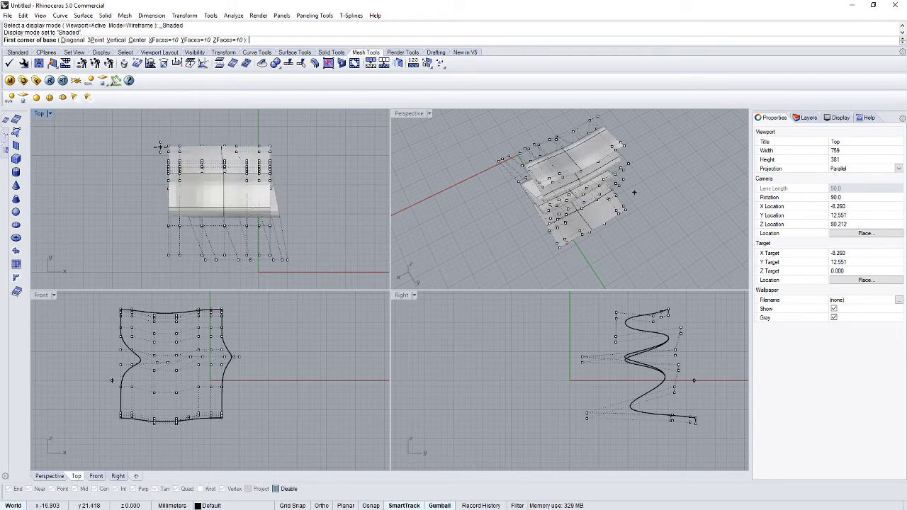
{"action": "left_click", "coordinate": [162, 142]}
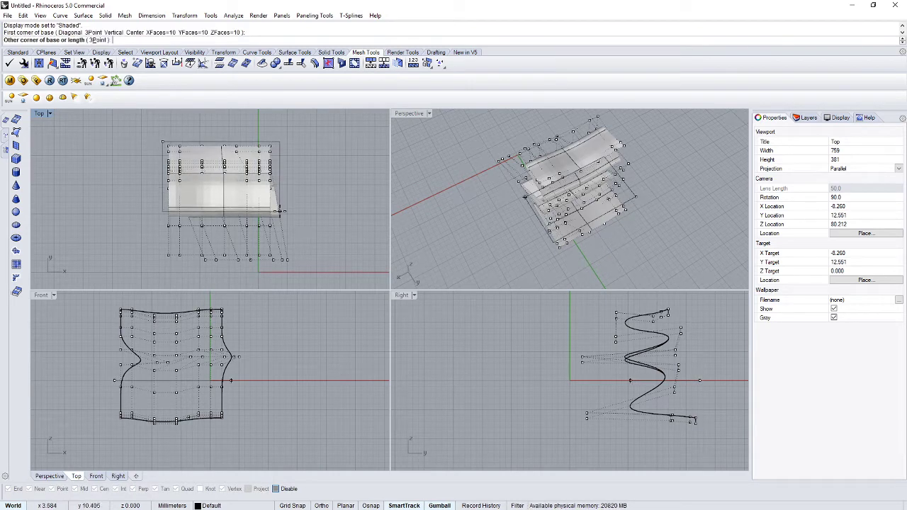
{"action": "left_click", "coordinate": [282, 221]}
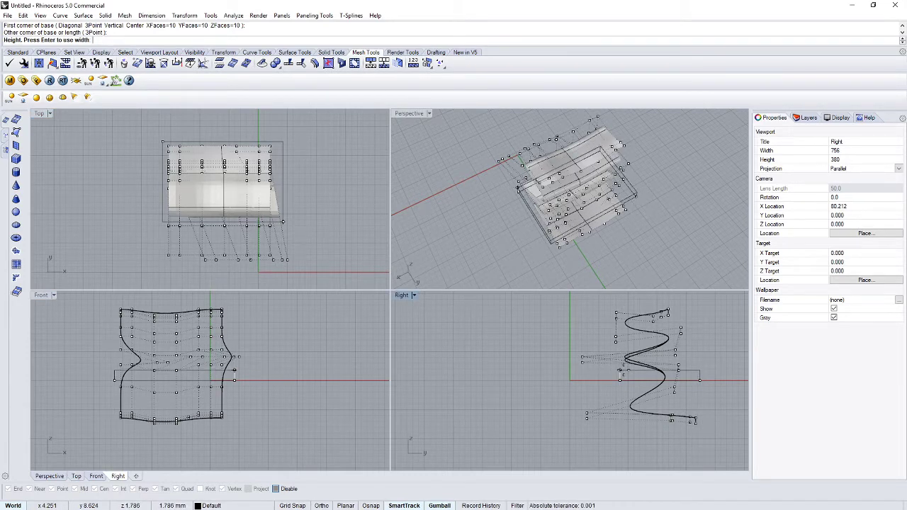
{"action": "left_click", "coordinate": [581, 369]}
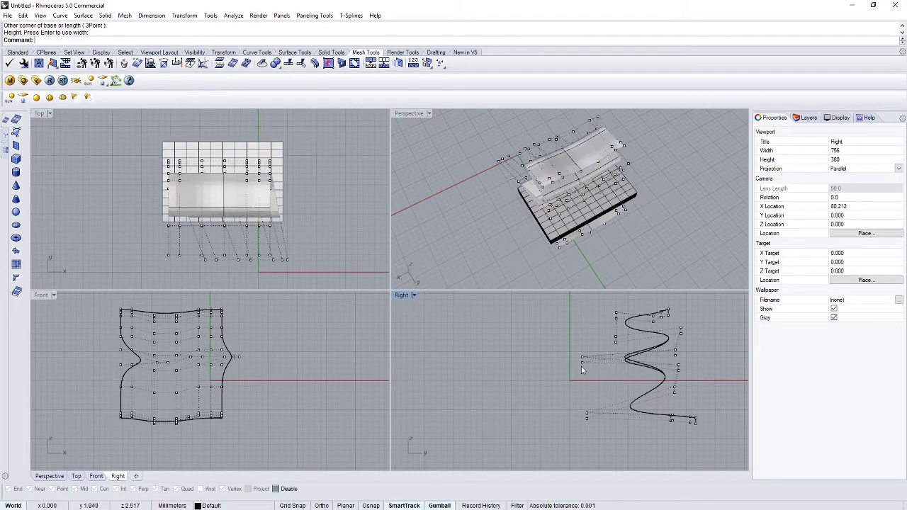
Raise the mesh box vertically until it sits just above the top end of the folded surface
{"action": "left_click", "coordinate": [560, 238]}
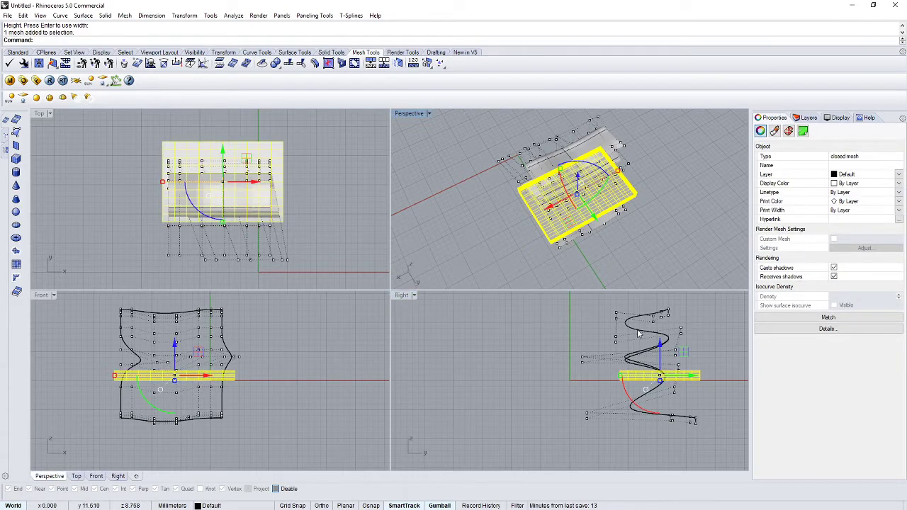
{"action": "left_click_drag", "start_coordinate": [664, 350], "coordinate": [659, 303]}
{"action": "scroll", "coordinate": [538, 351], "scroll_direction": "up", "scroll_amount": 5}
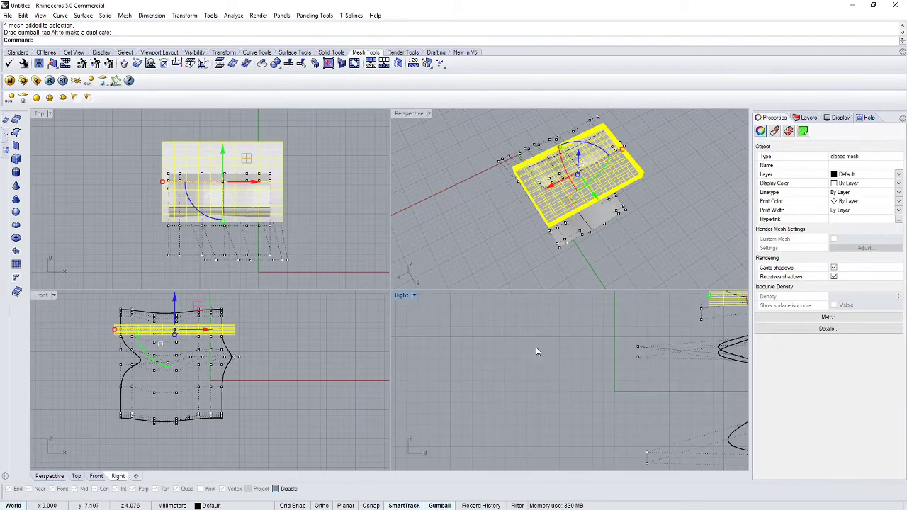
{"action": "scroll", "coordinate": [537, 351], "scroll_direction": "down", "scroll_amount": 5}
{"action": "right_click_drag", "start_coordinate": [533, 355], "coordinate": [464, 391]}
{"action": "left_click_drag", "start_coordinate": [593, 331], "coordinate": [593, 308]}
{"action": "left_click", "coordinate": [509, 318]}
{"action": "right_click_drag", "start_coordinate": [524, 245], "coordinate": [475, 172]}
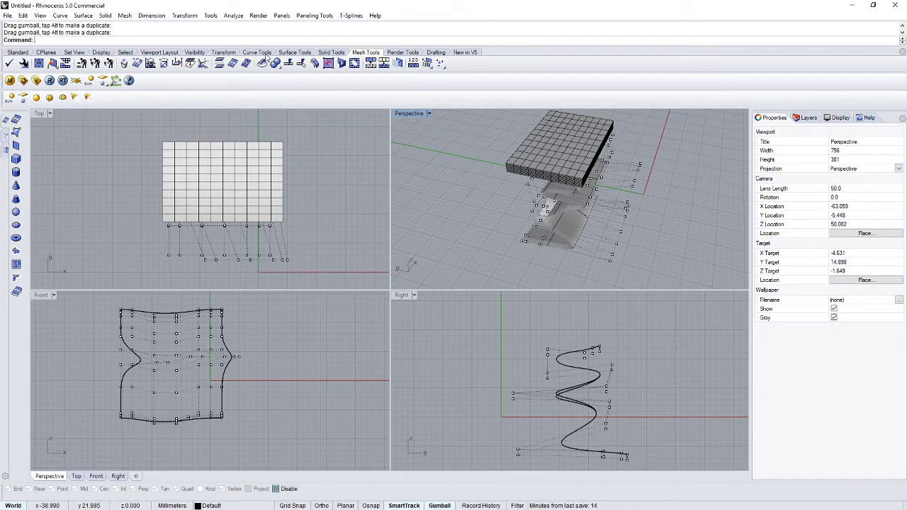
Draw a solid box with a base slightly larger than the mesh box on all sides and a height of about 1.9 mm
{"action": "left_click", "coordinate": [333, 53]}
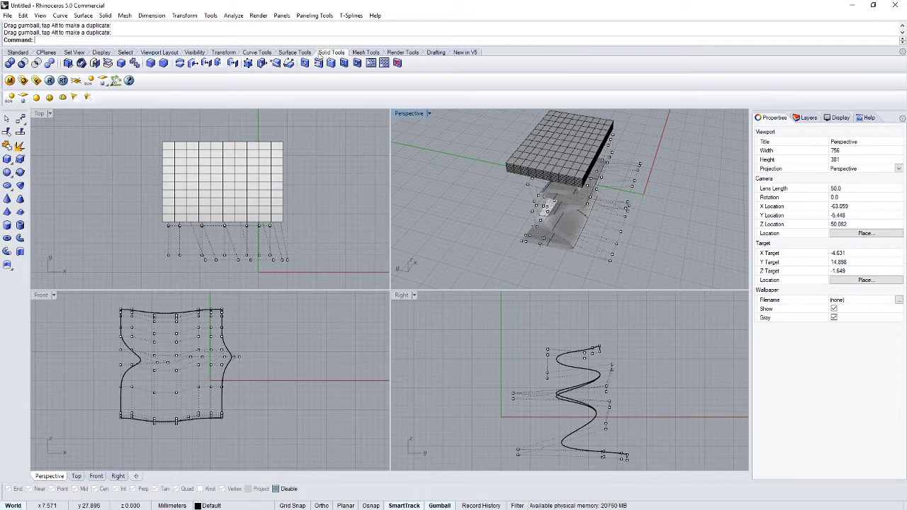
{"action": "left_click", "coordinate": [7, 161]}
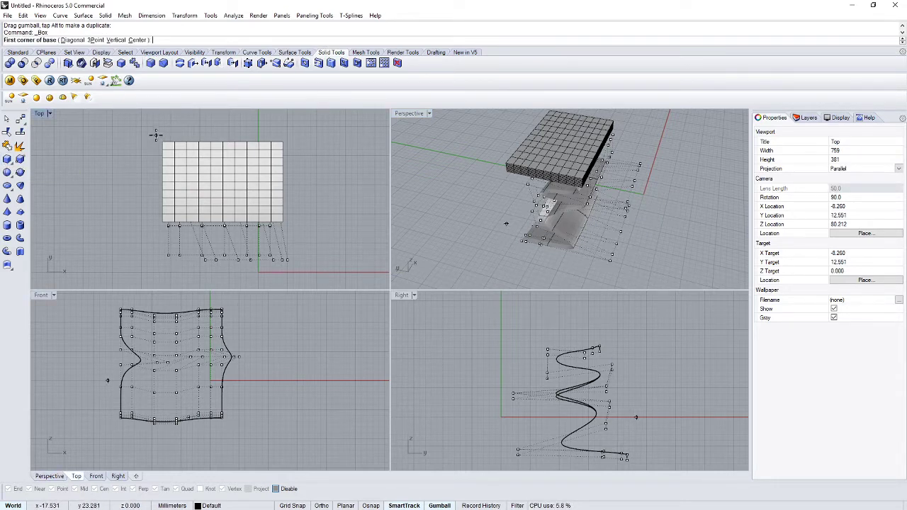
{"action": "left_click", "coordinate": [154, 131]}
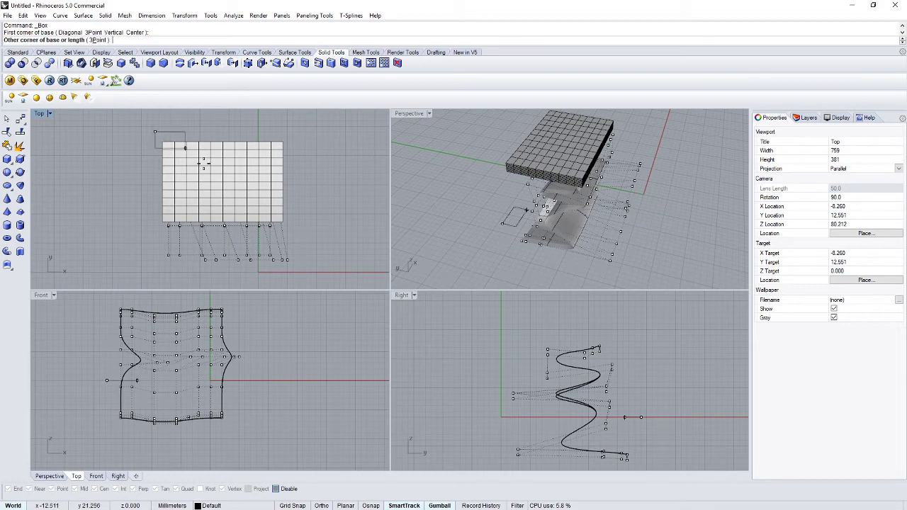
{"action": "left_click", "coordinate": [293, 235]}
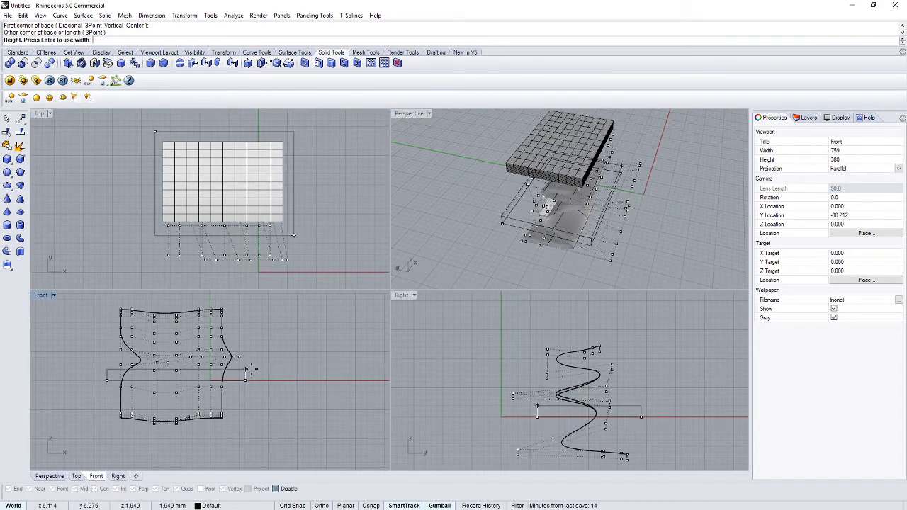
{"action": "left_click", "coordinate": [250, 370]}
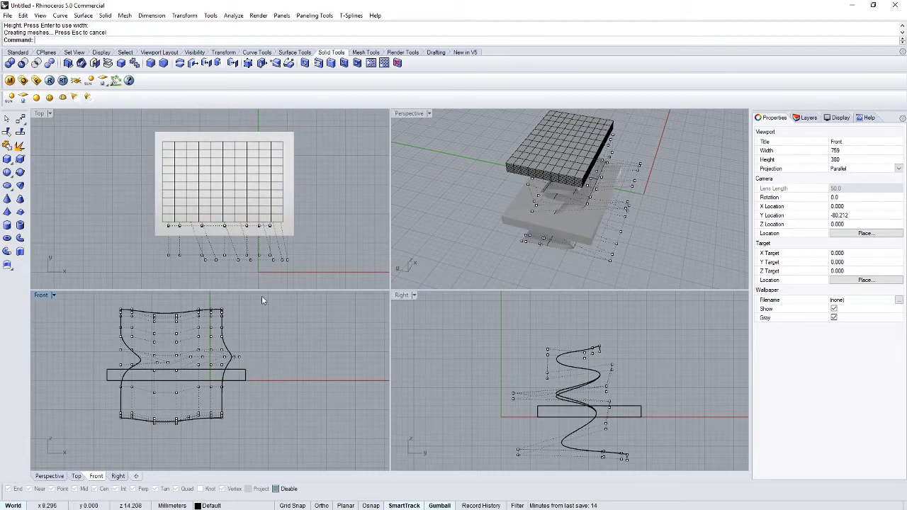
Lower the solid box about 8 mm so it forms a base plate at the bottom end of the folded surface
{"action": "left_click", "coordinate": [524, 223]}
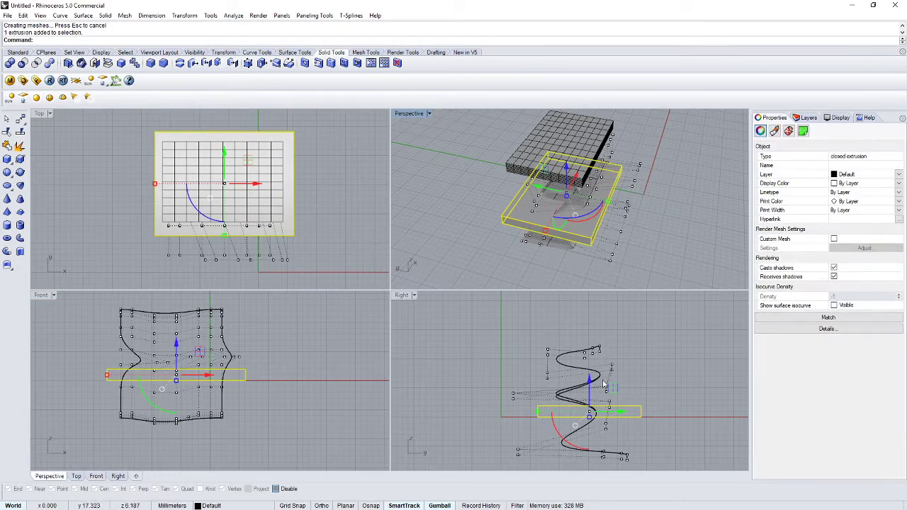
{"action": "left_click_drag", "start_coordinate": [591, 383], "coordinate": [606, 427]}
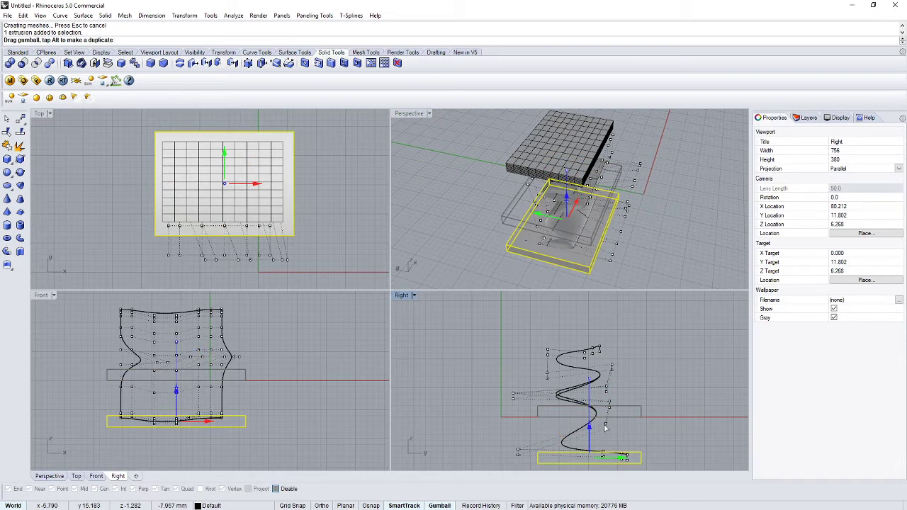
{"action": "key", "text": "Escape"}
{"action": "right_click_drag", "start_coordinate": [581, 269], "coordinate": [693, 246]}
{"action": "scroll", "coordinate": [619, 260], "scroll_direction": "down", "scroll_amount": 8}
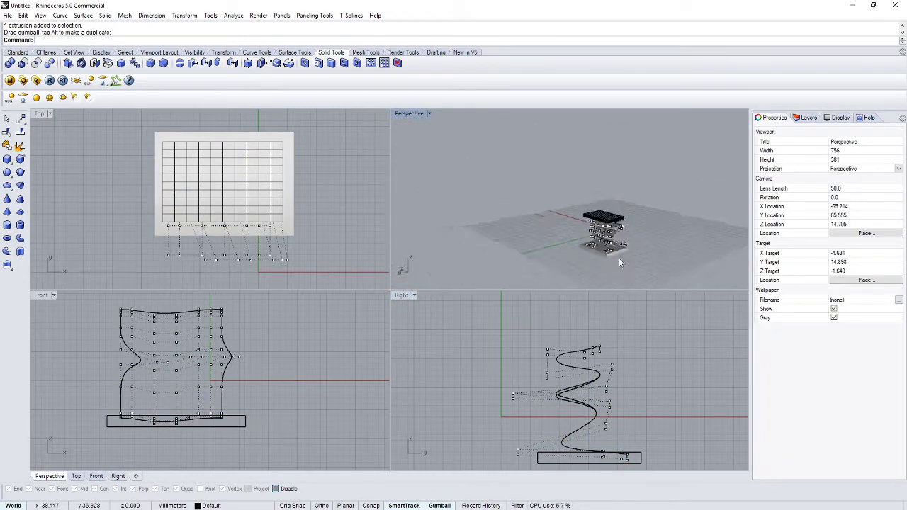
{"action": "scroll", "coordinate": [618, 259], "scroll_direction": "up", "scroll_amount": 8}
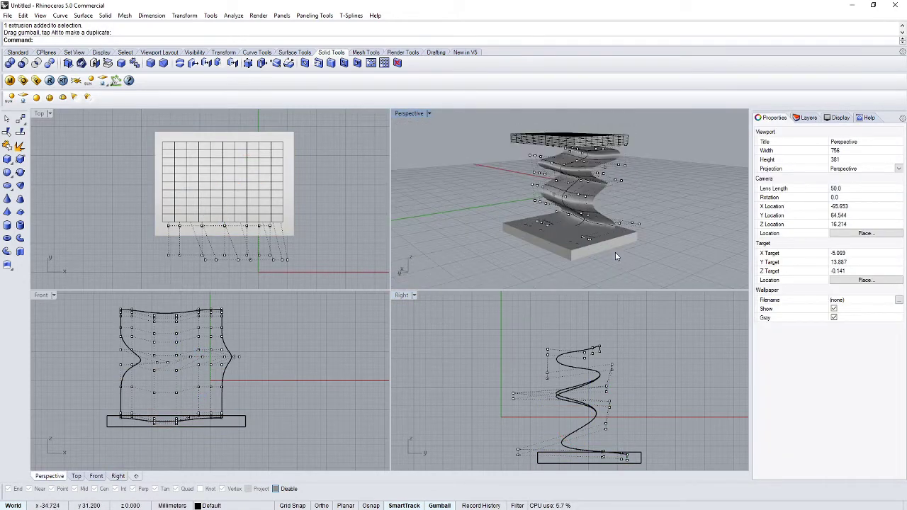
Fillet the four vertical corner edges of the base plate with a radius of 1 mm
{"action": "double_click", "coordinate": [413, 115]}
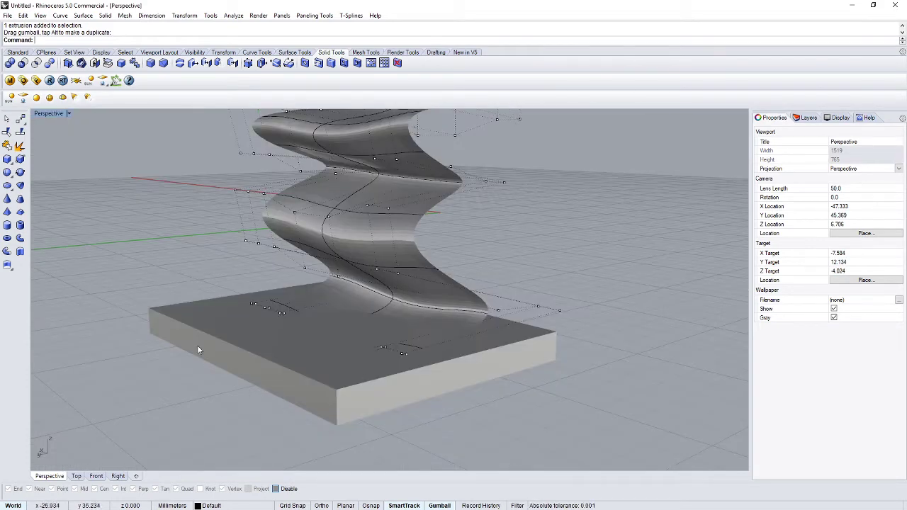
{"action": "key", "text": "Return"}
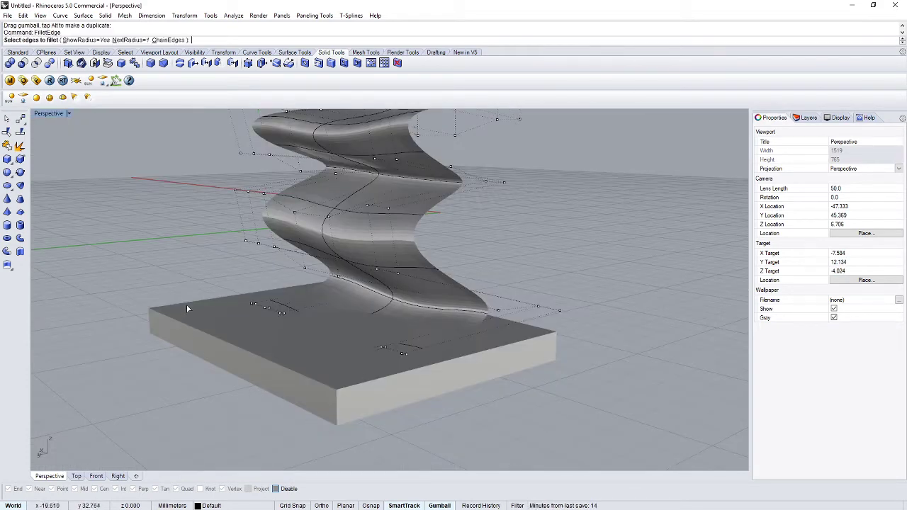
{"action": "left_click", "coordinate": [336, 401]}
{"action": "left_click", "coordinate": [153, 323]}
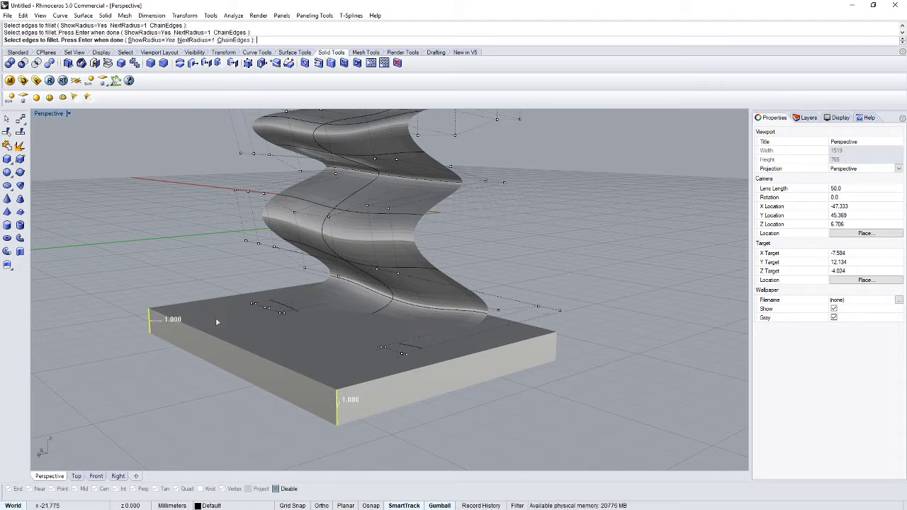
{"action": "left_click", "coordinate": [556, 345]}
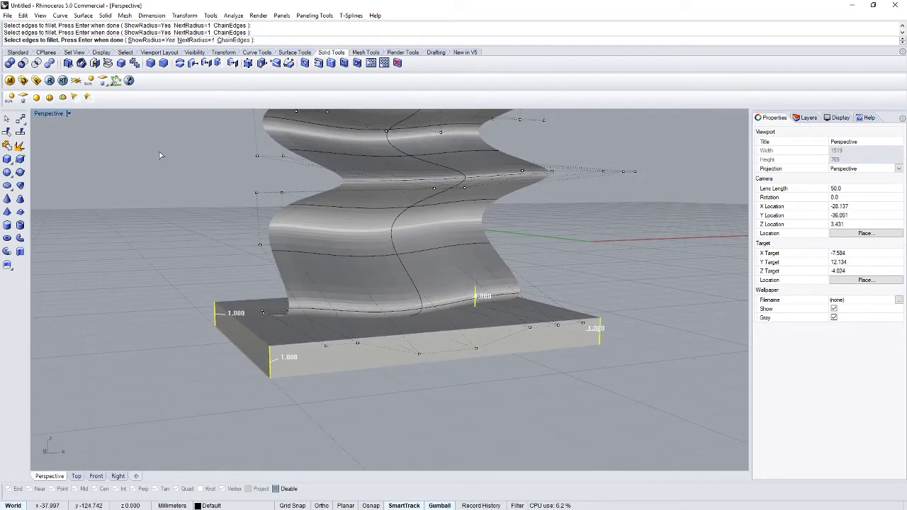
{"action": "key", "text": "Return"}
{"action": "key", "text": "Return"}
{"action": "key", "text": "Return"}
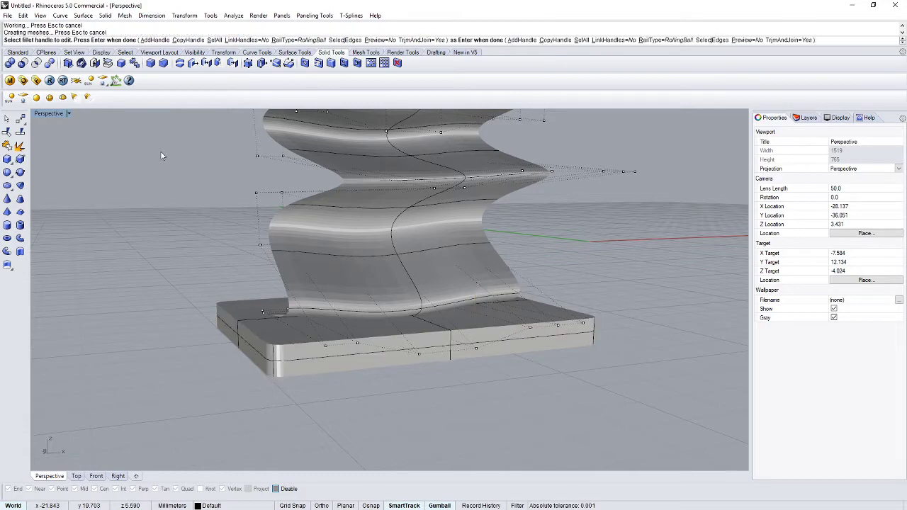
Try to fillet the long front top edge of the base plate with a radius of 5 mm, and undo it
{"action": "right_click_drag", "start_coordinate": [130, 154], "coordinate": [308, 156]}
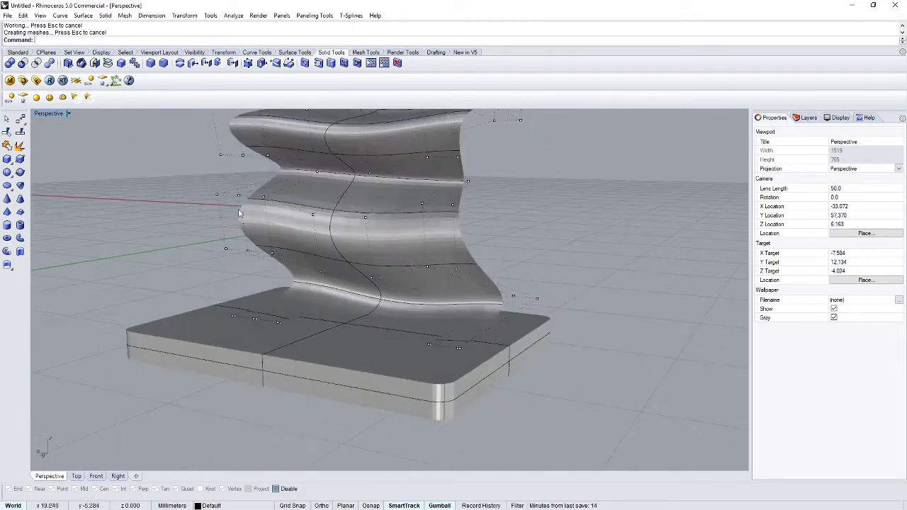
{"action": "key", "text": "Return"}
{"action": "left_click", "coordinate": [163, 338]}
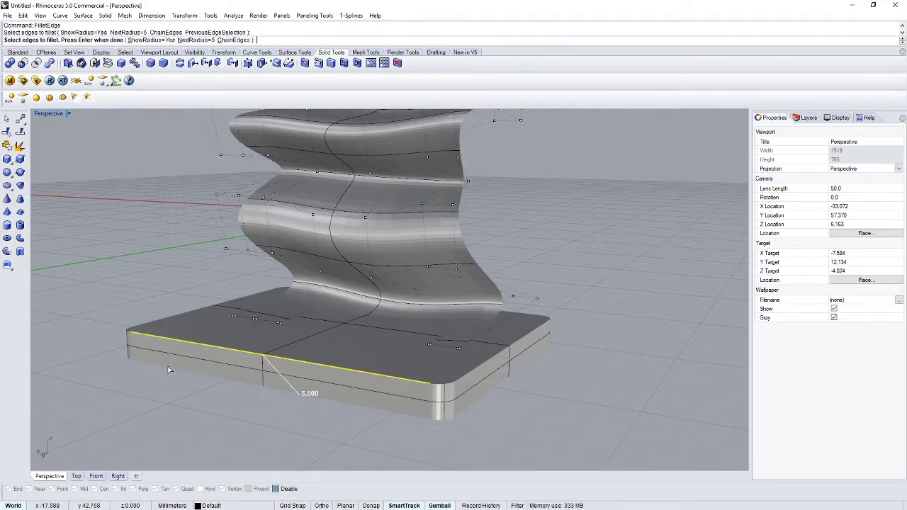
{"action": "key", "text": "Return"}
{"action": "key", "text": "Return"}
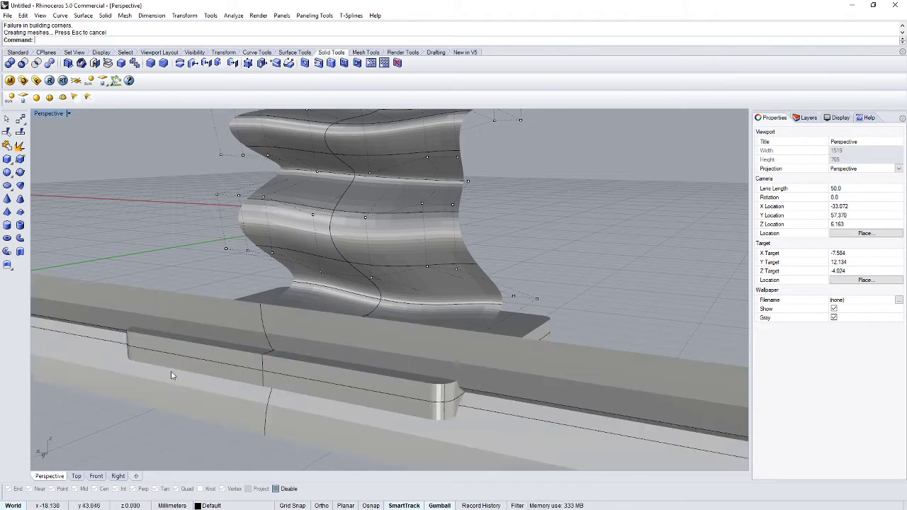
{"action": "key", "text": "ctrl+z"}
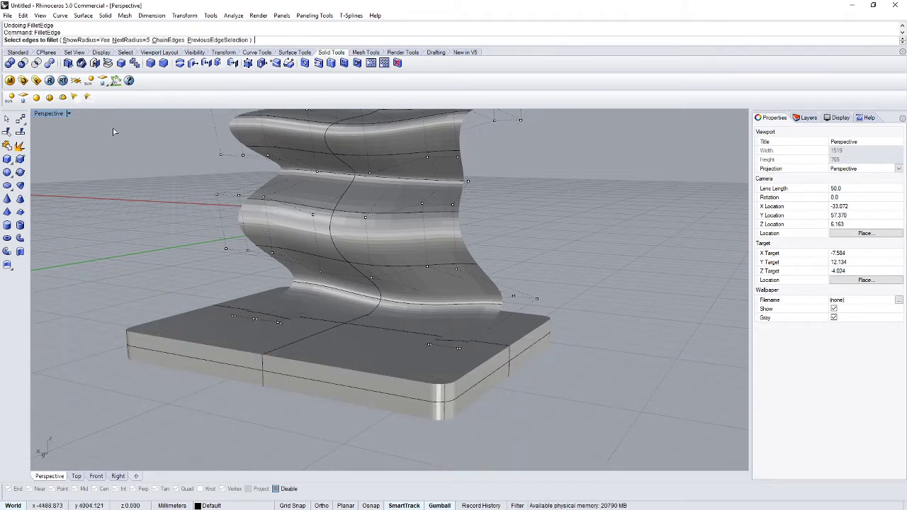
Try a 1 mm fillet on two adjoining top edges of the base plate and the rounded corner between them, and undo it
{"action": "key", "text": "Return"}
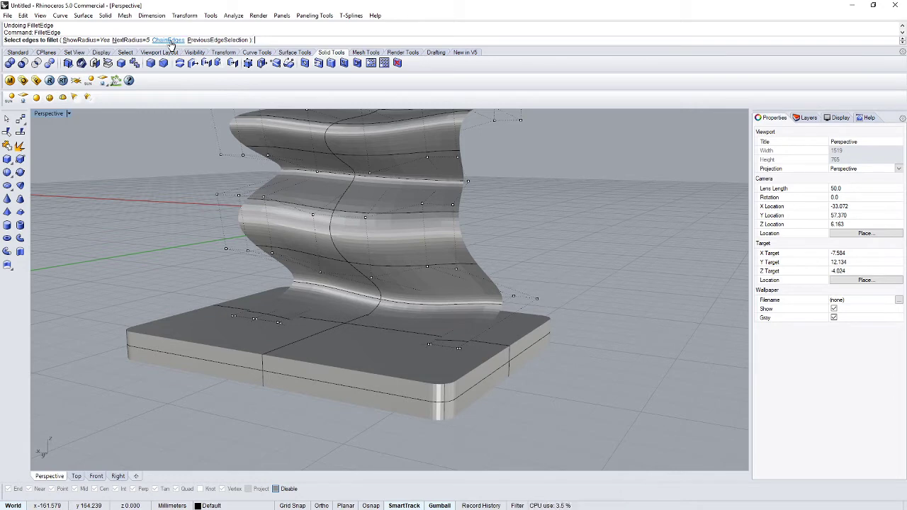
{"action": "type", "text": "1"}
{"action": "key", "text": "Return"}
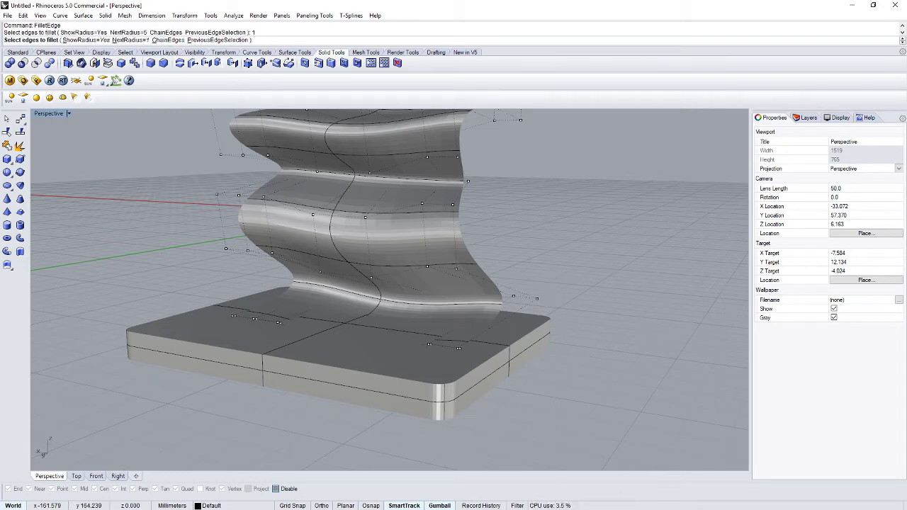
{"action": "left_click", "coordinate": [167, 339]}
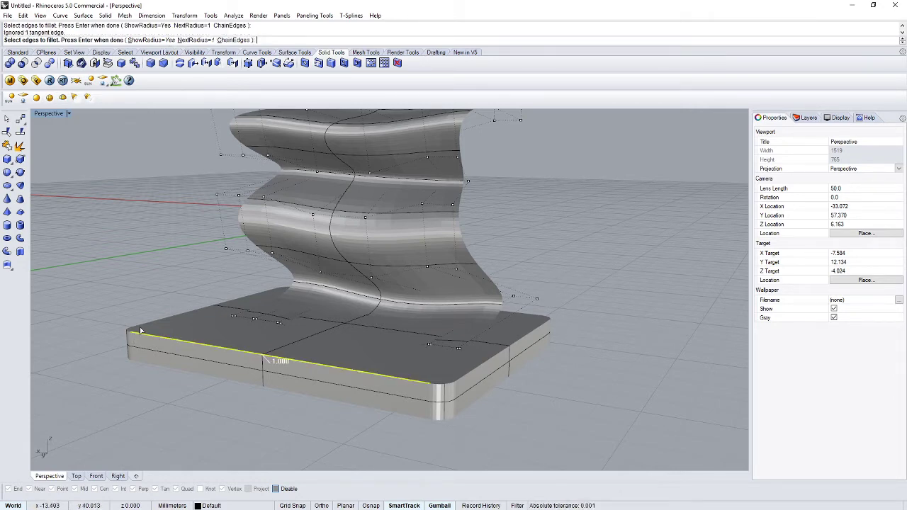
{"action": "left_click", "coordinate": [144, 326]}
{"action": "left_click", "coordinate": [132, 330]}
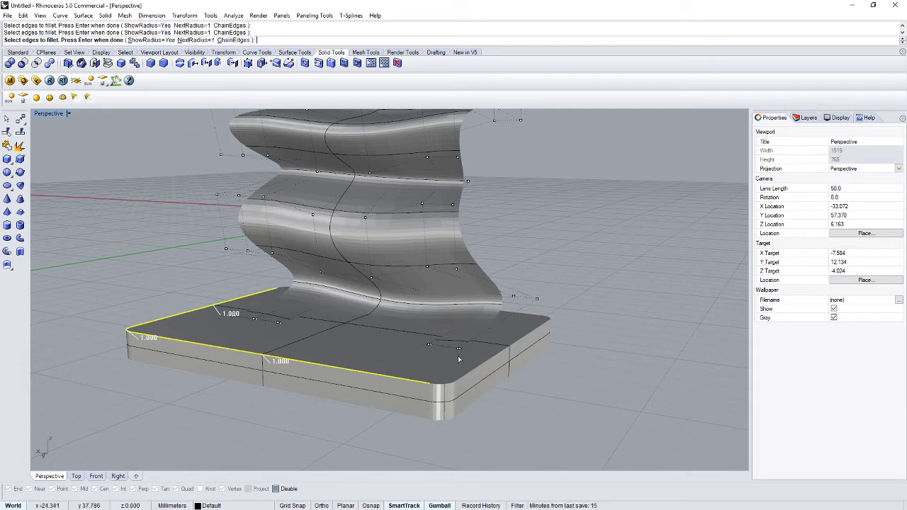
{"action": "key", "text": "Return"}
{"action": "key", "text": "Return"}
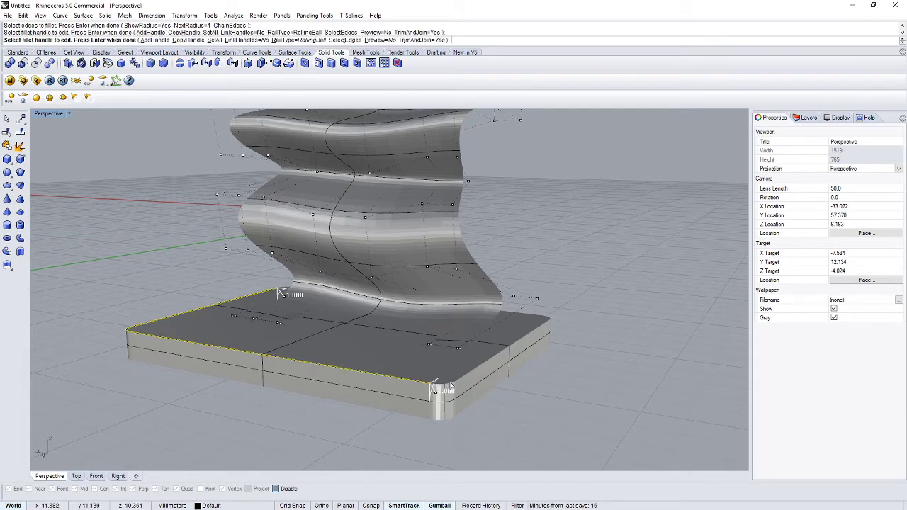
{"action": "key", "text": "ctrl+z"}
Try a 1 mm fillet on the complete top edge loop of the base plate including its rounded corners, and undo it
{"action": "key", "text": "Return"}
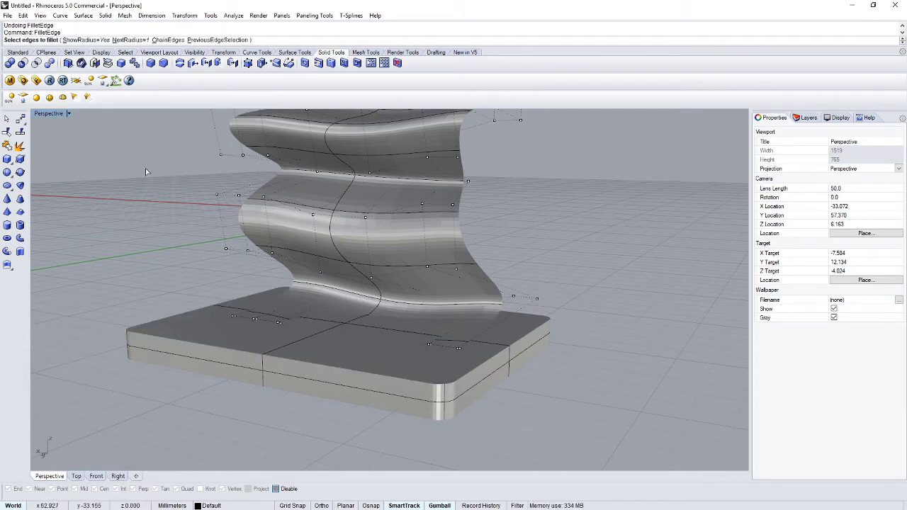
{"action": "left_click", "coordinate": [155, 341]}
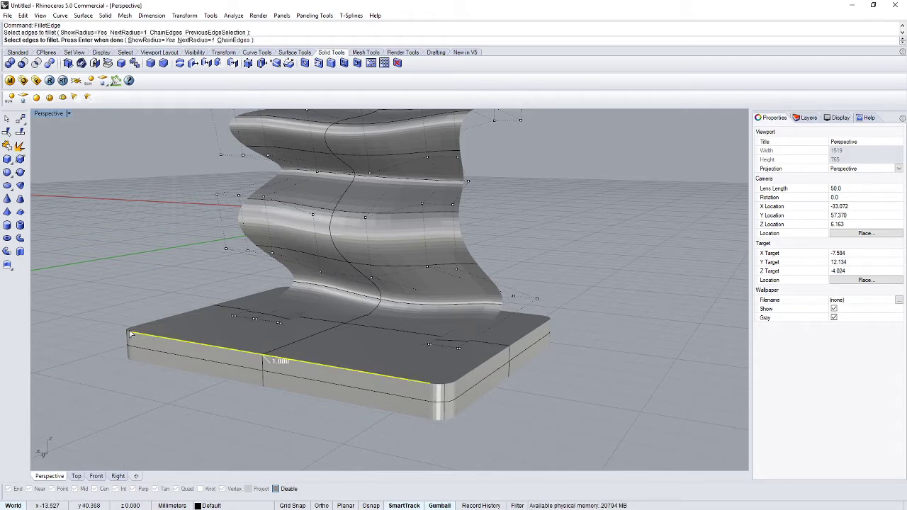
{"action": "left_click", "coordinate": [146, 339]}
{"action": "left_click", "coordinate": [170, 364]}
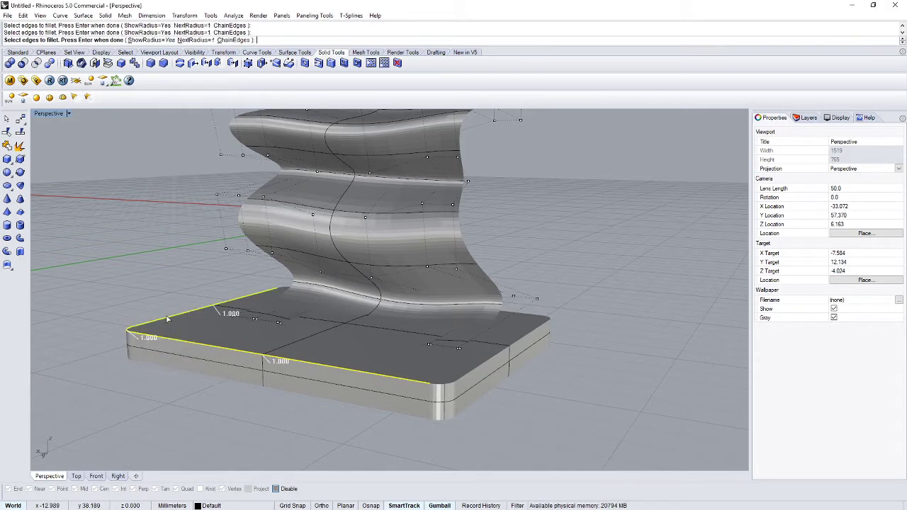
{"action": "left_click", "coordinate": [441, 388]}
{"action": "left_click", "coordinate": [476, 370]}
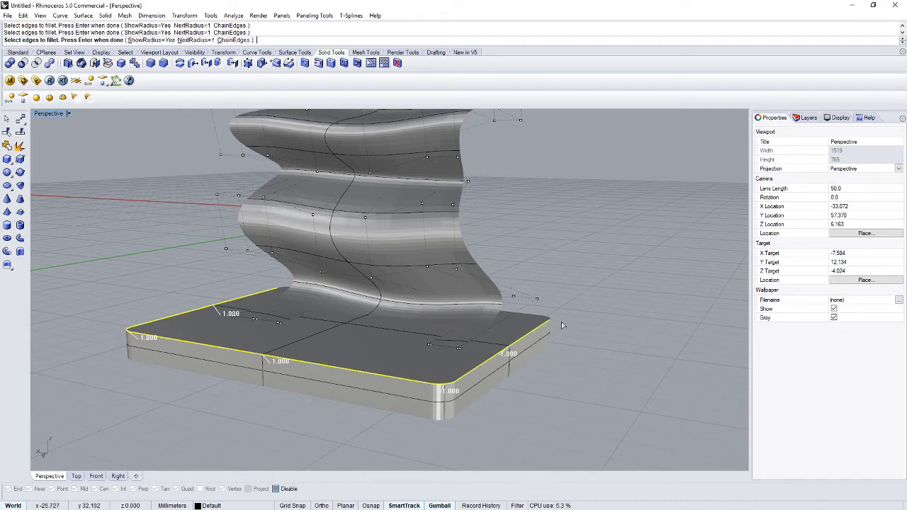
{"action": "right_click_drag", "start_coordinate": [476, 369], "coordinate": [355, 350]}
{"action": "left_click", "coordinate": [384, 354]}
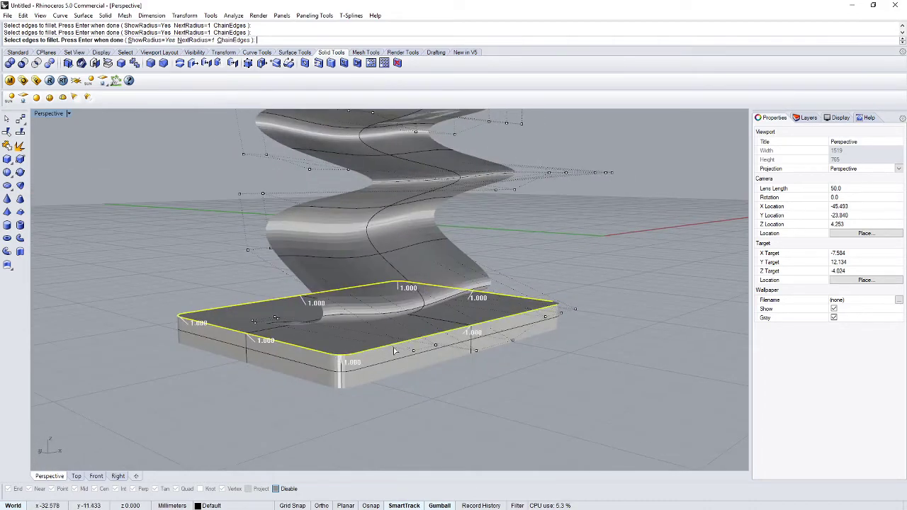
{"action": "left_click", "coordinate": [558, 306]}
{"action": "right_click_drag", "start_coordinate": [558, 306], "coordinate": [570, 398]}
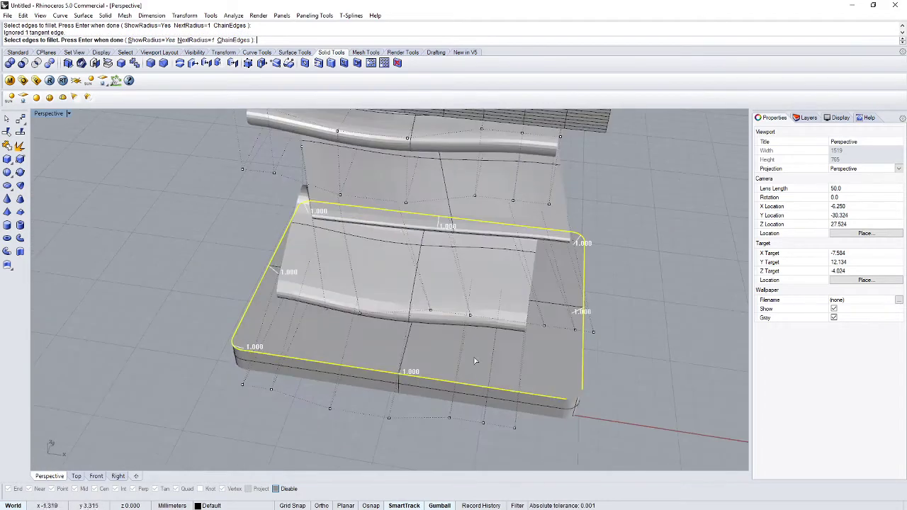
{"action": "left_click", "coordinate": [575, 399]}
{"action": "key", "text": "Return"}
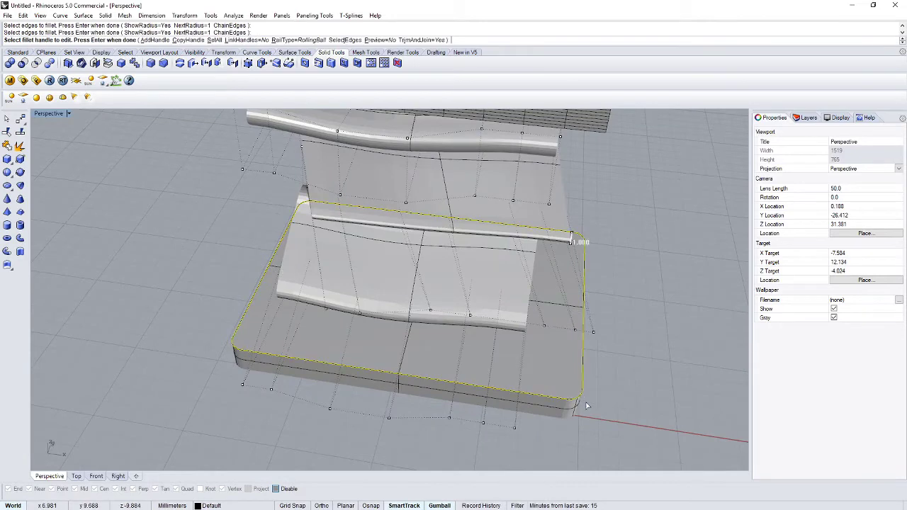
{"action": "key", "text": "Return"}
{"action": "right_click_drag", "start_coordinate": [335, 402], "coordinate": [494, 338]}
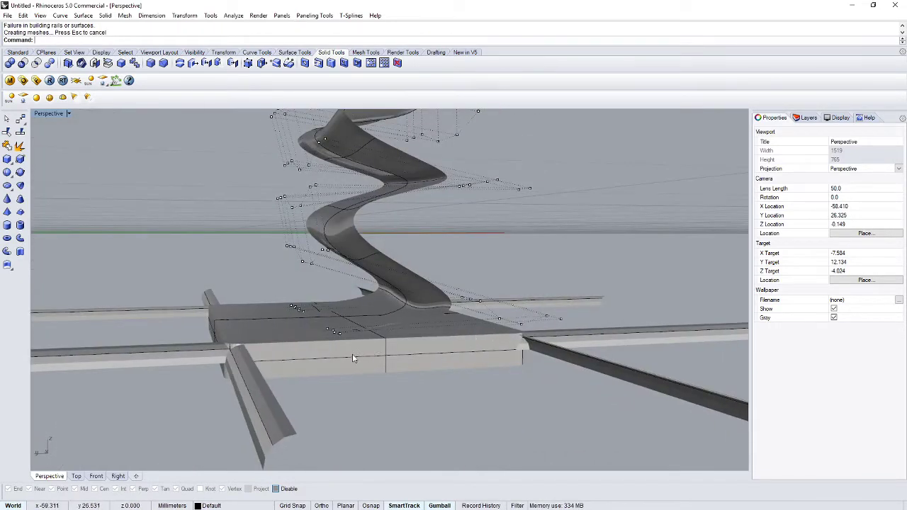
{"action": "key", "text": "ctrl+z"}
Delete the mesh slab above the folded surface
{"action": "right_click_drag", "start_coordinate": [312, 427], "coordinate": [475, 414]}
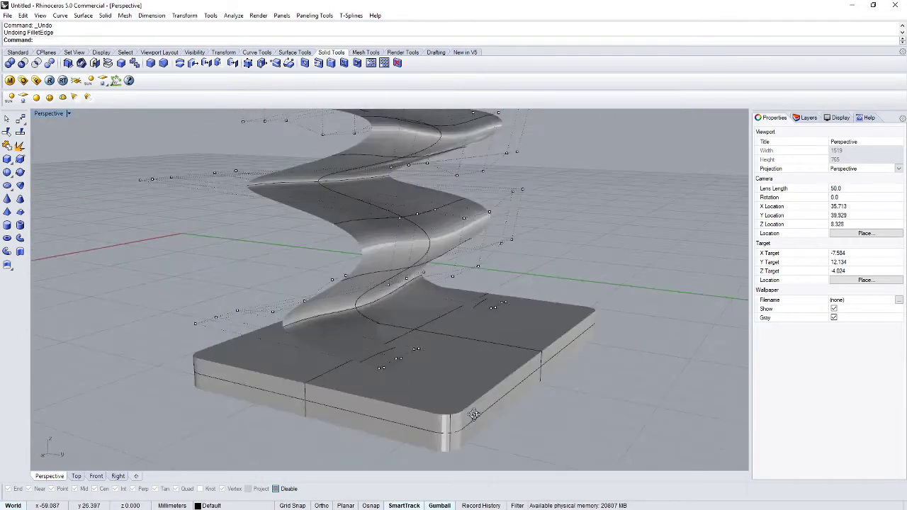
{"action": "scroll", "coordinate": [390, 367], "scroll_direction": "up", "scroll_amount": 10}
{"action": "scroll", "coordinate": [387, 367], "scroll_direction": "down", "scroll_amount": 12}
{"action": "right_click_drag", "start_coordinate": [387, 366], "coordinate": [333, 362]}
{"action": "scroll", "coordinate": [333, 362], "scroll_direction": "down", "scroll_amount": 6}
{"action": "right_click_drag", "start_coordinate": [457, 342], "coordinate": [340, 354]}
{"action": "scroll", "coordinate": [337, 351], "scroll_direction": "up", "scroll_amount": 3}
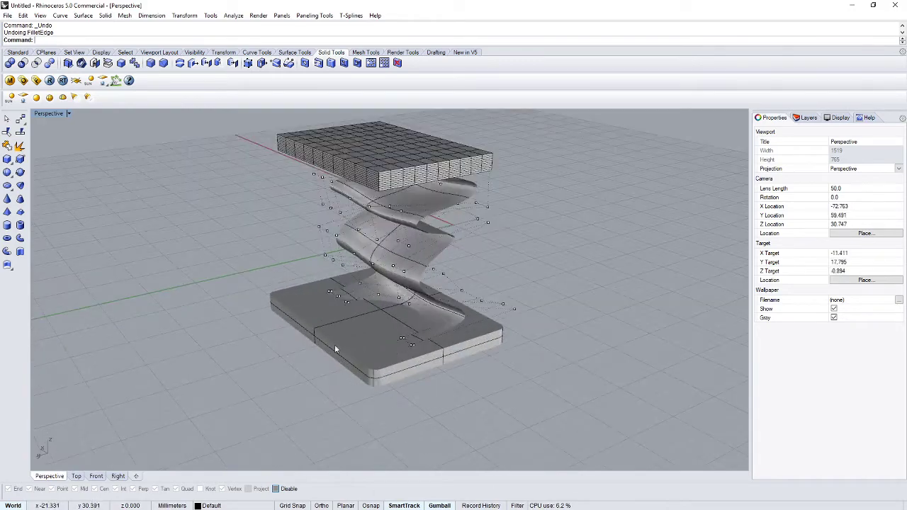
{"action": "right_click_drag", "start_coordinate": [249, 229], "coordinate": [293, 163]}
{"action": "left_click", "coordinate": [294, 167]}
{"action": "key", "text": "Delete"}
Duplicate the base plate in place and raise the copy vertically to the top end of the folded surface
{"action": "left_click", "coordinate": [290, 334]}
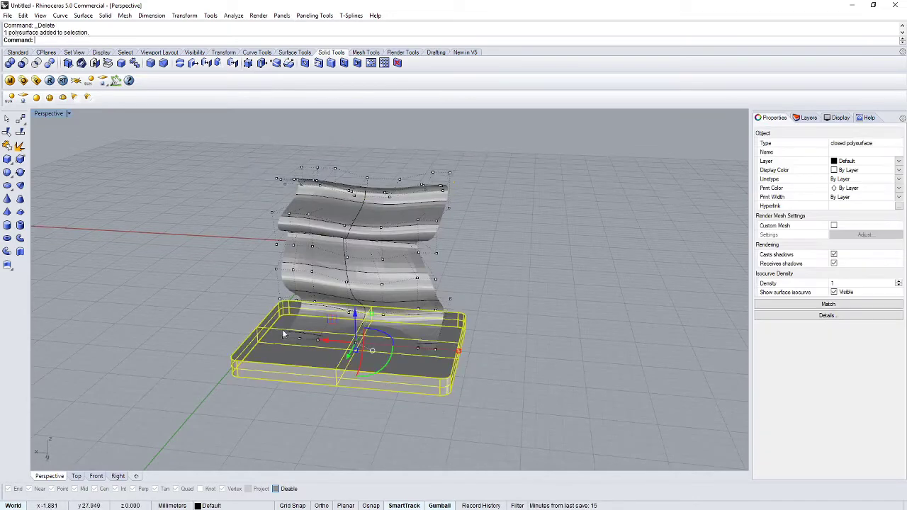
{"action": "key", "text": "ctrl+c"}
{"action": "key", "text": "ctrl+v"}
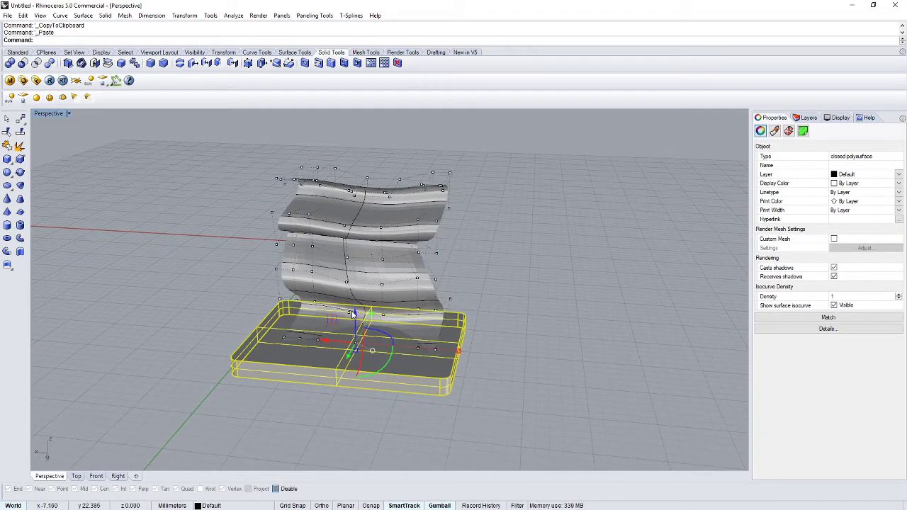
{"action": "left_click_drag", "start_coordinate": [357, 318], "coordinate": [355, 164]}
{"action": "left_click", "coordinate": [513, 204]}
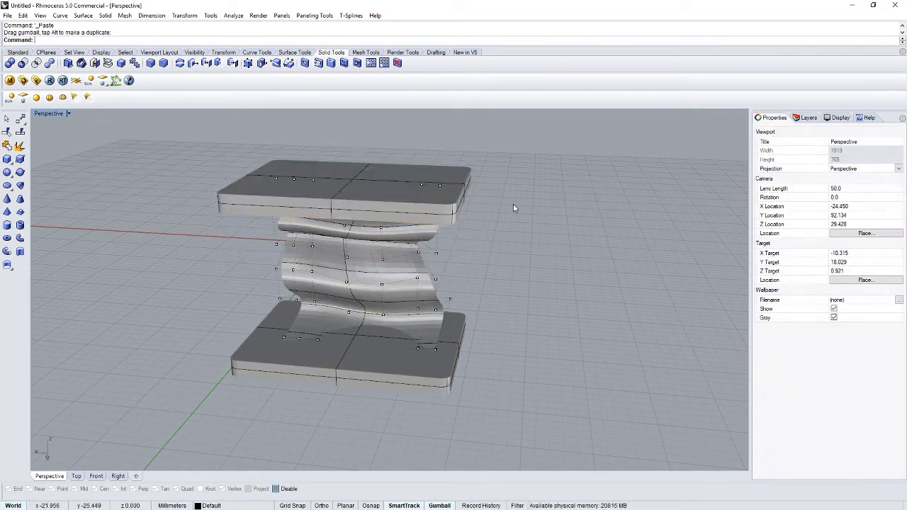
Scale the top plate down along X and Y so it is smaller than the base plate
{"action": "right_click_drag", "start_coordinate": [513, 204], "coordinate": [471, 284]}
{"action": "left_click", "coordinate": [418, 236]}
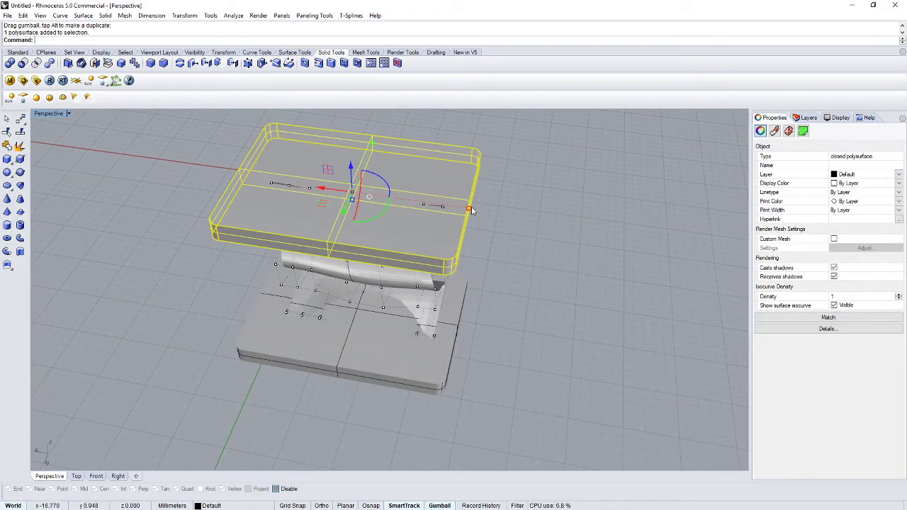
{"action": "left_click_drag", "start_coordinate": [472, 211], "coordinate": [442, 210]}
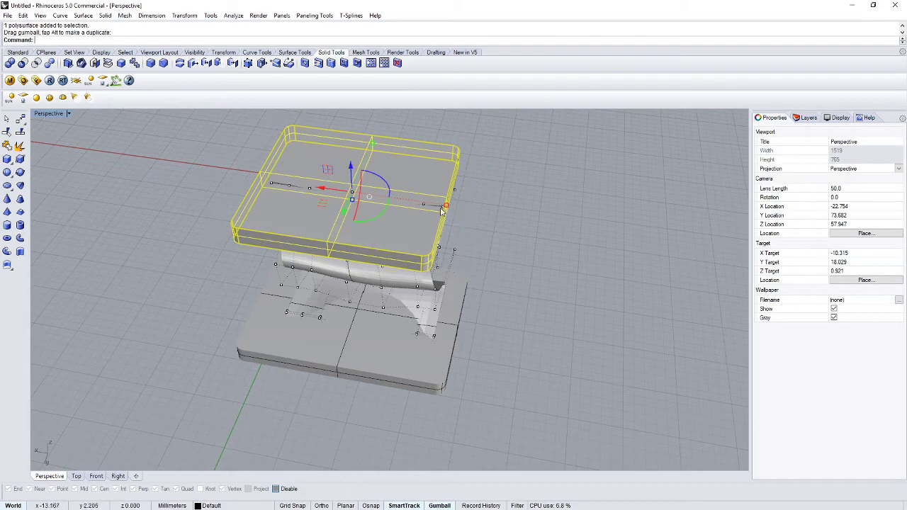
{"action": "right_click_drag", "start_coordinate": [328, 235], "coordinate": [239, 209]}
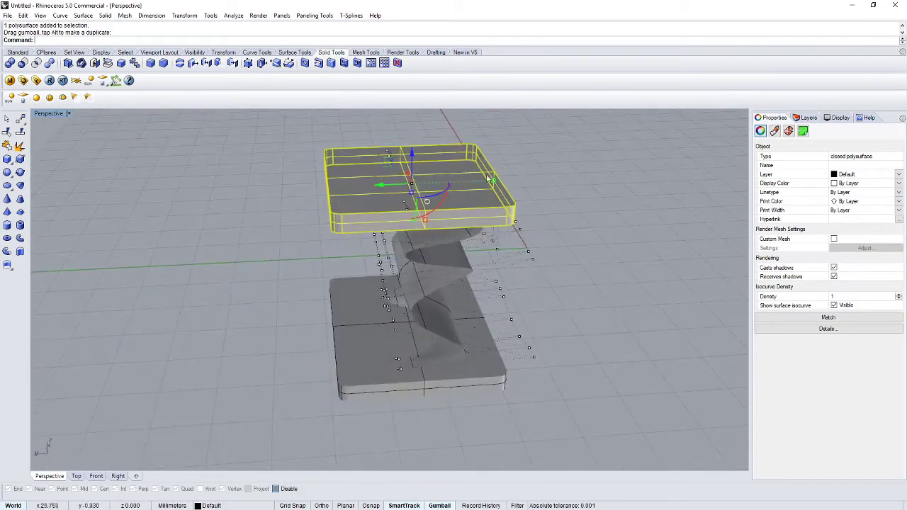
{"action": "left_click_drag", "start_coordinate": [493, 180], "coordinate": [466, 183]}
{"action": "key", "text": "Escape"}
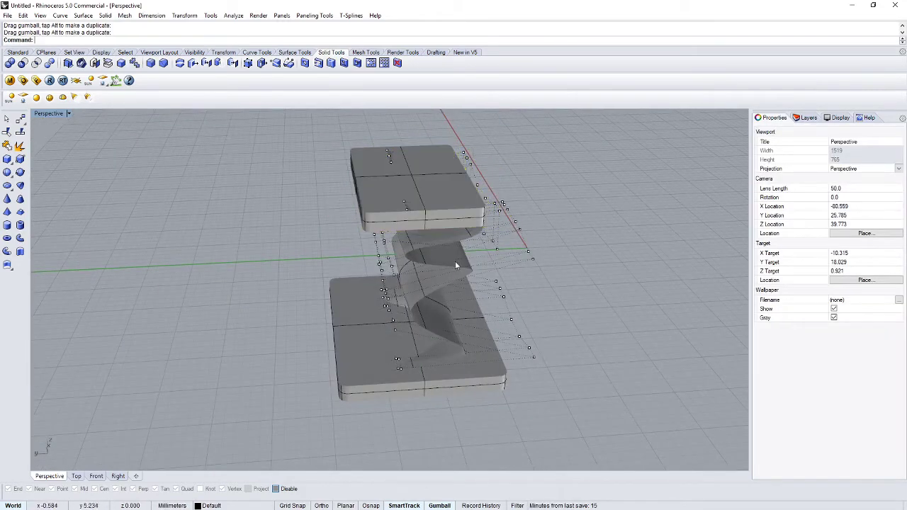
Shift the top plate slightly along Y so it sits over the upper end of the folded surface
{"action": "right_click_drag", "start_coordinate": [455, 261], "coordinate": [650, 263]}
{"action": "left_click", "coordinate": [401, 203]}
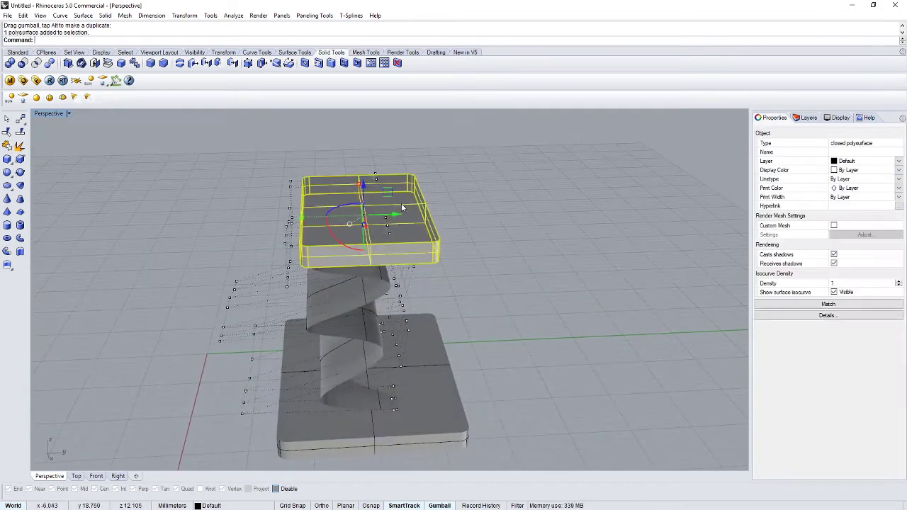
{"action": "left_click_drag", "start_coordinate": [361, 192], "coordinate": [364, 182]}
{"action": "key", "text": "ctrl+z"}
{"action": "left_click_drag", "start_coordinate": [397, 210], "coordinate": [376, 210]}
{"action": "left_click", "coordinate": [487, 284]}
{"action": "right_click_drag", "start_coordinate": [487, 283], "coordinate": [456, 246]}
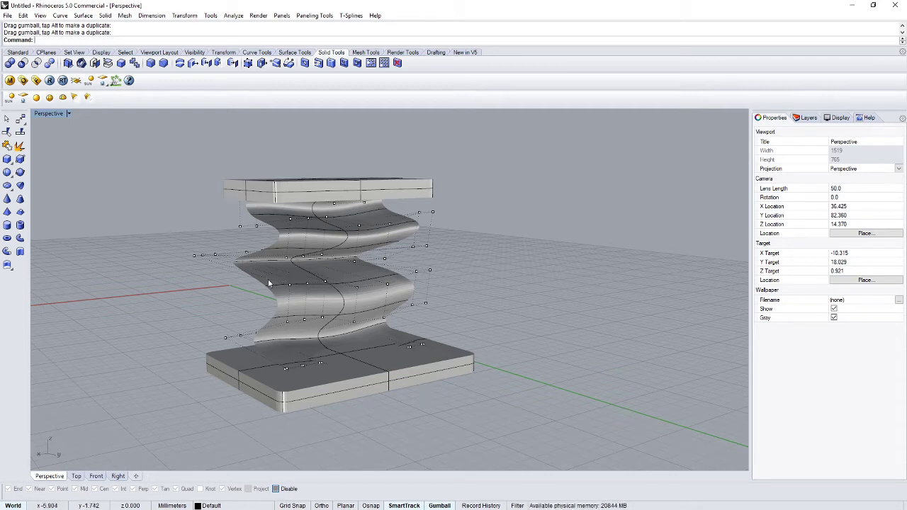
Turn off the control point display of the folded surface
{"action": "key", "text": "F10"}
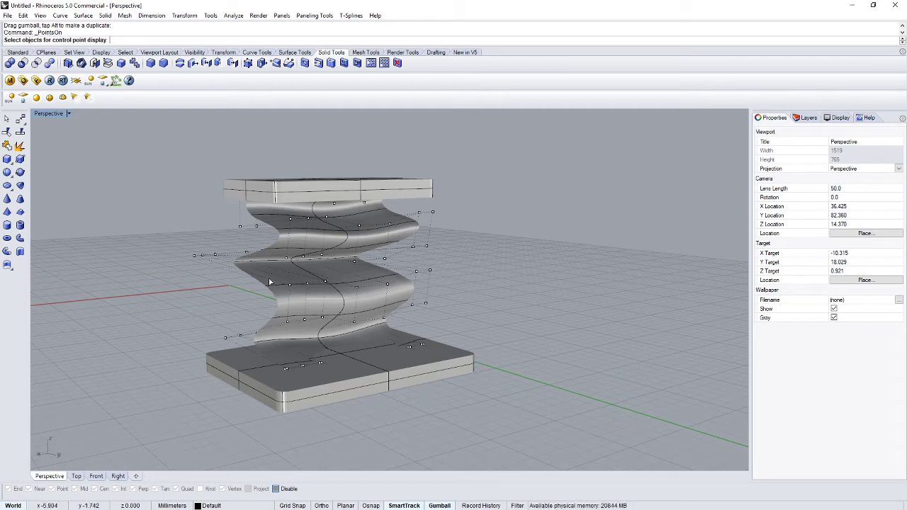
{"action": "left_click", "coordinate": [269, 282]}
{"action": "key", "text": "F11"}
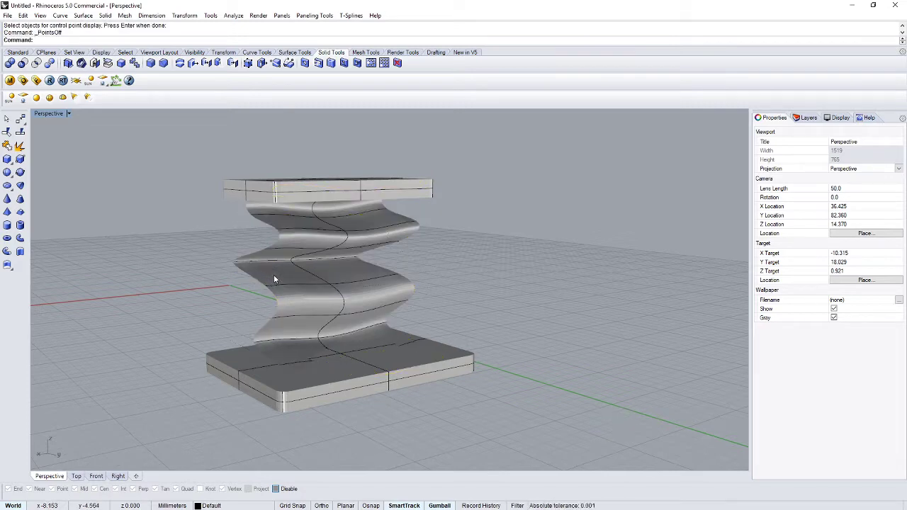
Show the control points of the folded surface once more and hide them again
{"action": "right_click_drag", "start_coordinate": [563, 281], "coordinate": [394, 288]}
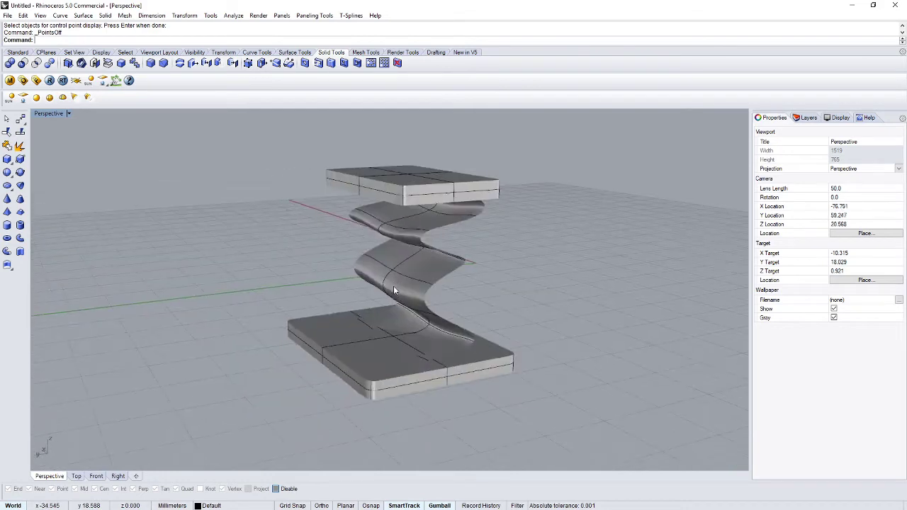
{"action": "left_click", "coordinate": [394, 287]}
{"action": "key", "text": "F10"}
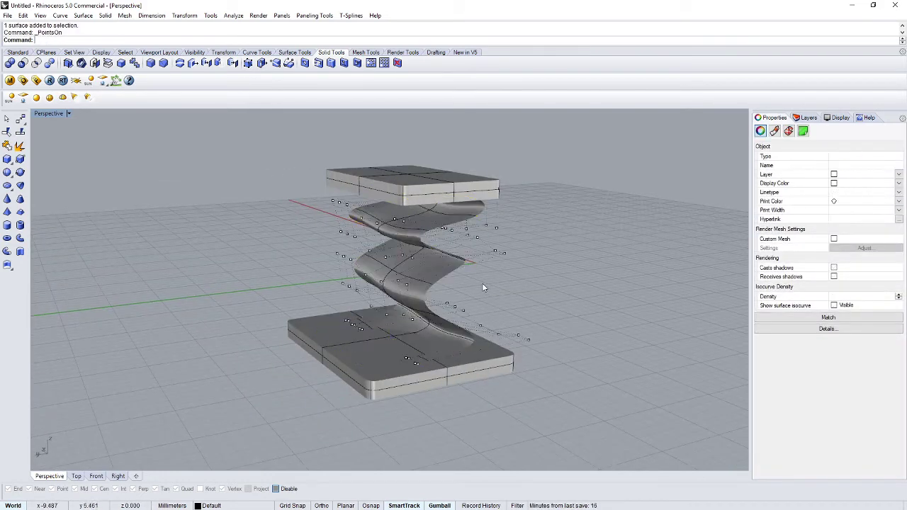
{"action": "key", "text": "F11"}
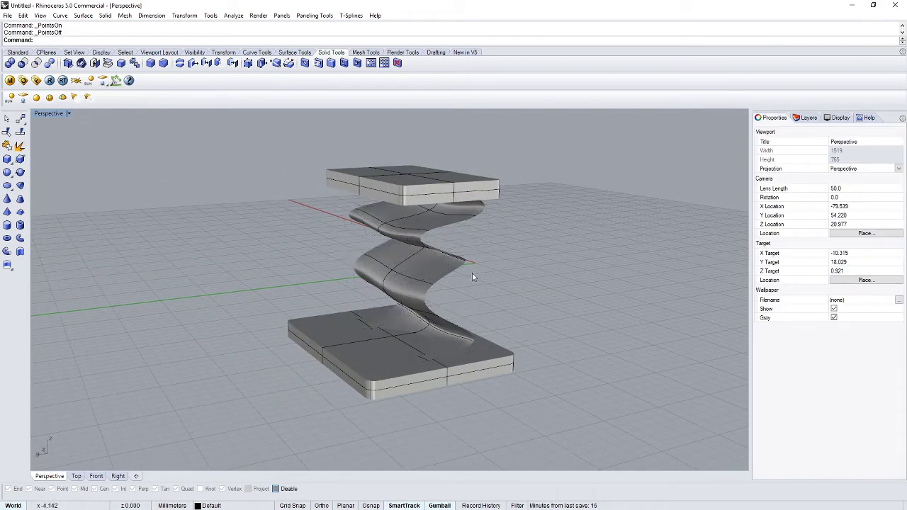
Set the folded surface's material to be assigned by Object
{"action": "right_click_drag", "start_coordinate": [510, 305], "coordinate": [464, 326]}
{"action": "left_click", "coordinate": [388, 273]}
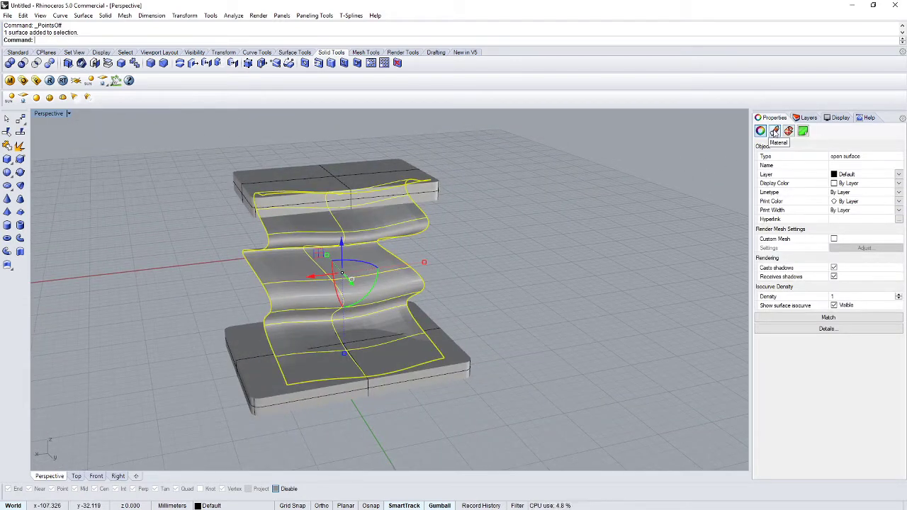
{"action": "left_click", "coordinate": [775, 132]}
{"action": "left_click", "coordinate": [830, 145]}
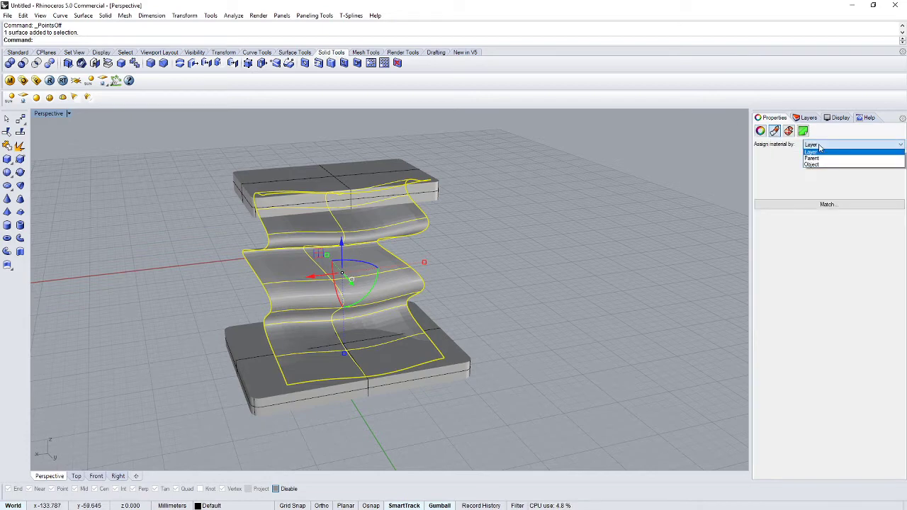
{"action": "left_click", "coordinate": [818, 166]}
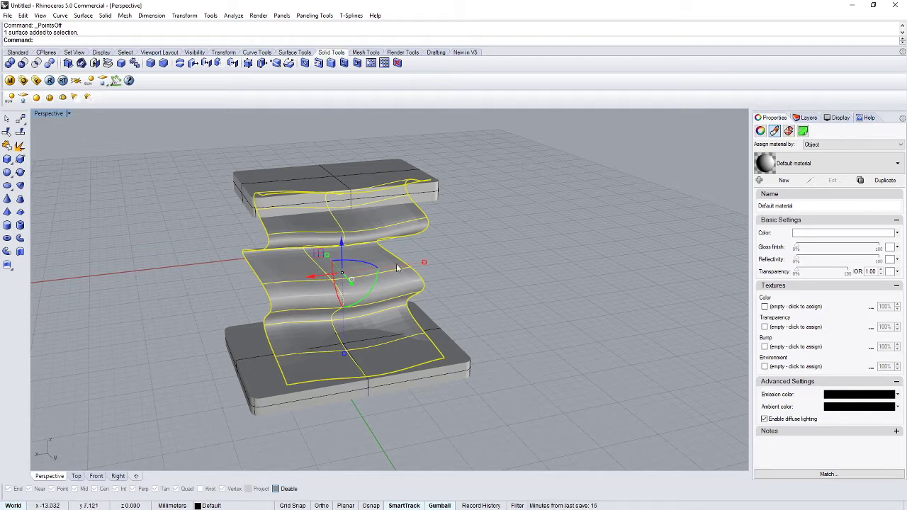
Give the folded surface's material a red colour (R 238, G 23, B 23)
{"action": "left_click", "coordinate": [812, 235]}
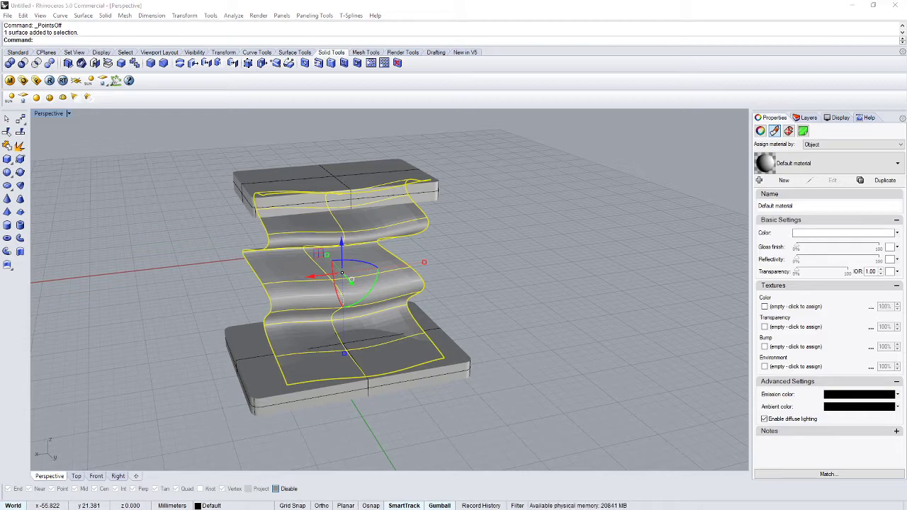
{"action": "left_click_drag", "start_coordinate": [366, 224], "coordinate": [637, 202]}
{"action": "left_click_drag", "start_coordinate": [588, 272], "coordinate": [569, 246]}
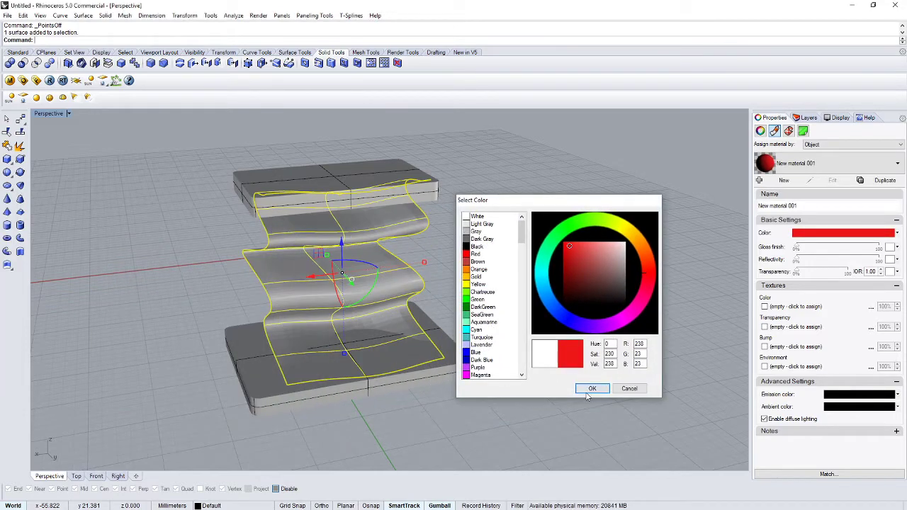
{"action": "left_click", "coordinate": [592, 388]}
{"action": "left_click", "coordinate": [590, 361]}
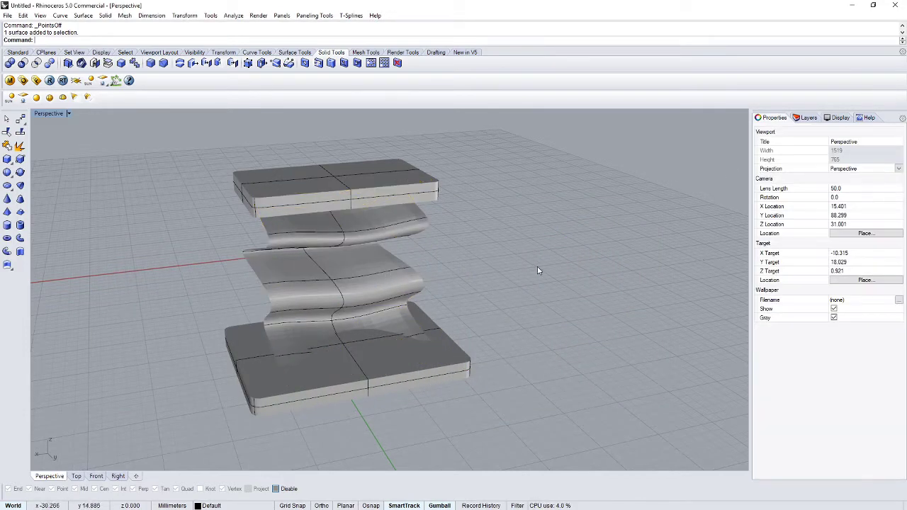
Set the perspective view to Rendered display and assign the top plate's material by Object, keeping the top plate selected
{"action": "key", "text": "ctrl+alt+r"}
{"action": "right_click_drag", "start_coordinate": [516, 312], "coordinate": [401, 201]}
{"action": "left_click", "coordinate": [401, 201]}
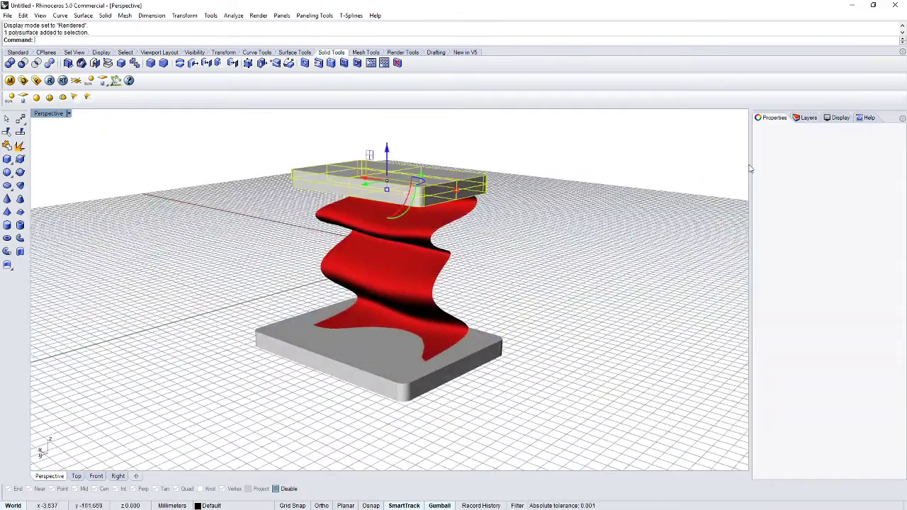
{"action": "left_click", "coordinate": [774, 131]}
{"action": "left_click", "coordinate": [854, 144]}
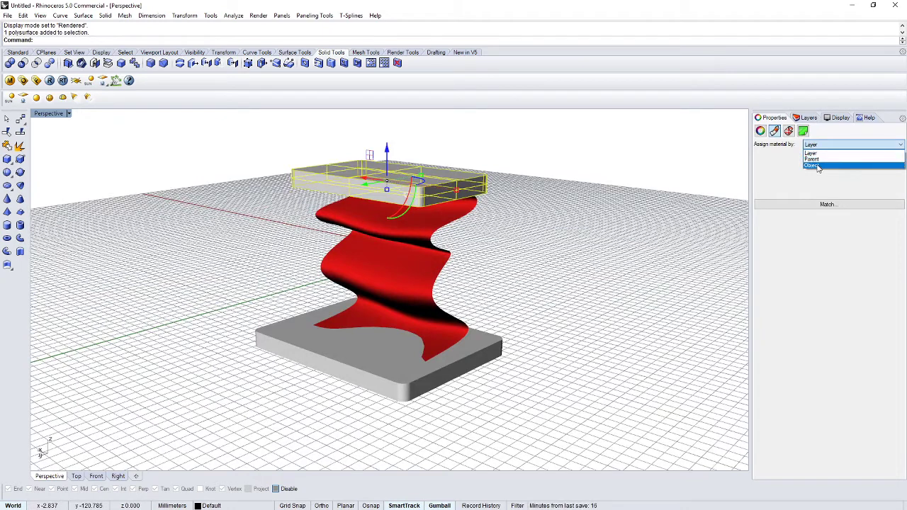
{"action": "left_click", "coordinate": [815, 165]}
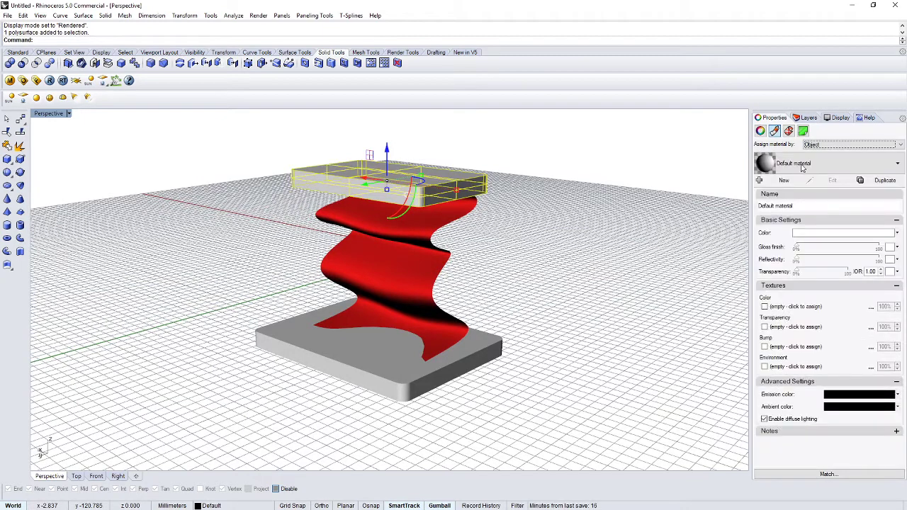
{"action": "left_click", "coordinate": [394, 261]}
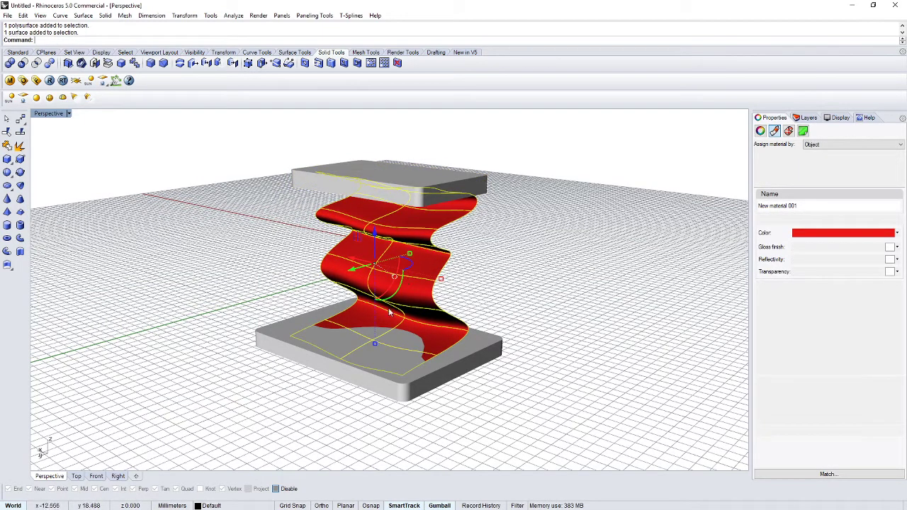
{"action": "left_click", "coordinate": [429, 200]}
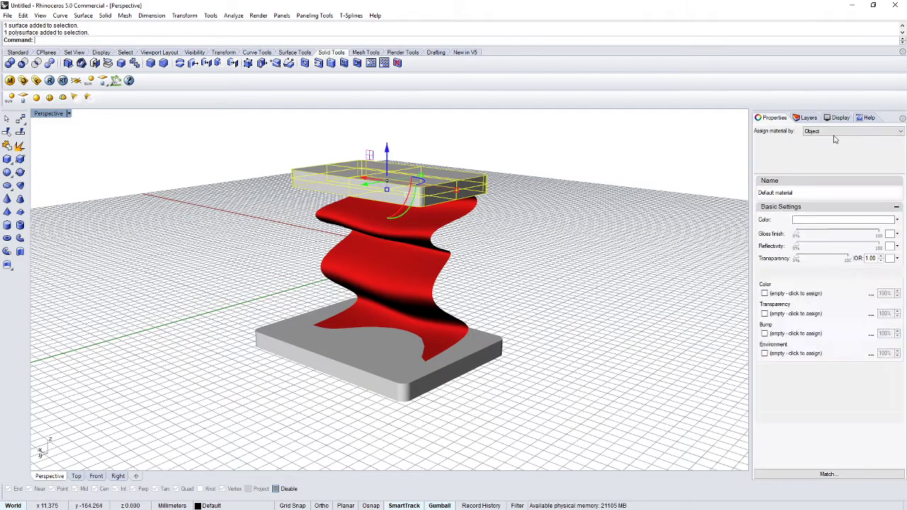
Give the top plate's material a white colour and accept it
{"action": "left_click", "coordinate": [802, 163]}
{"action": "left_click", "coordinate": [801, 164]}
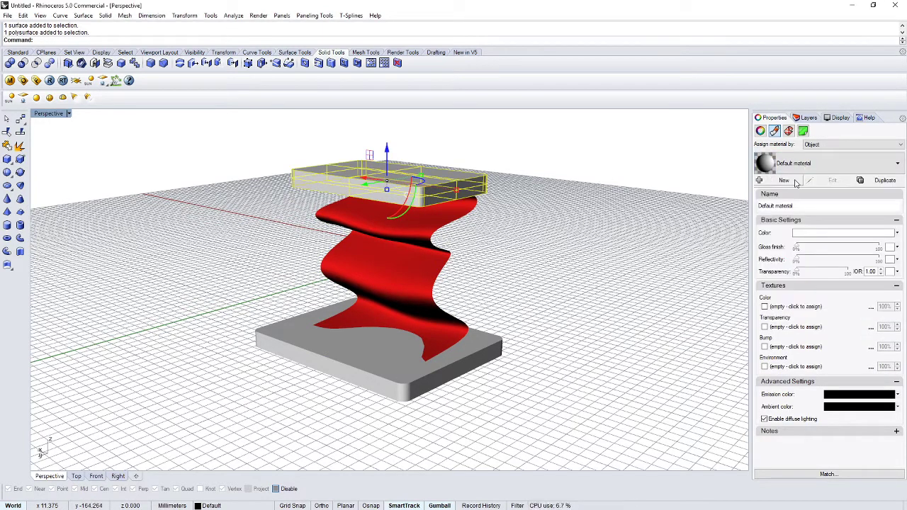
{"action": "left_click", "coordinate": [844, 234]}
{"action": "left_click", "coordinate": [576, 233]}
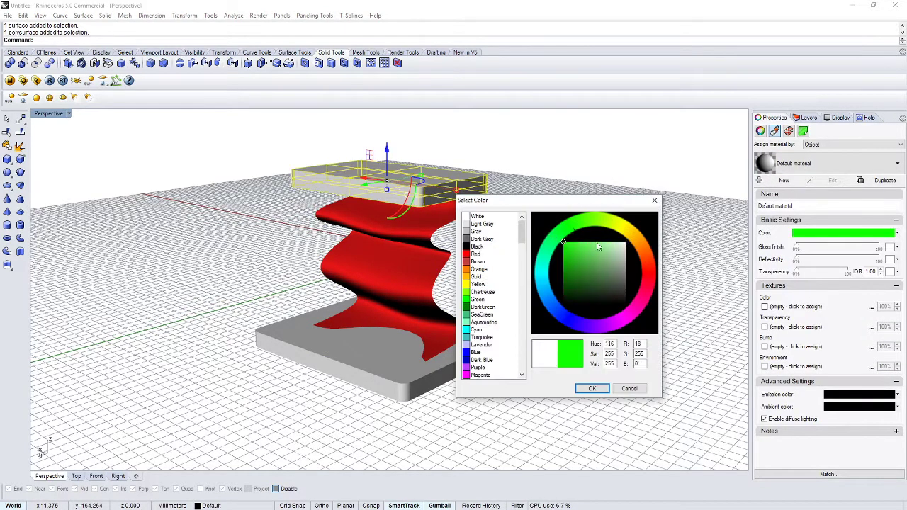
{"action": "left_click", "coordinate": [625, 255]}
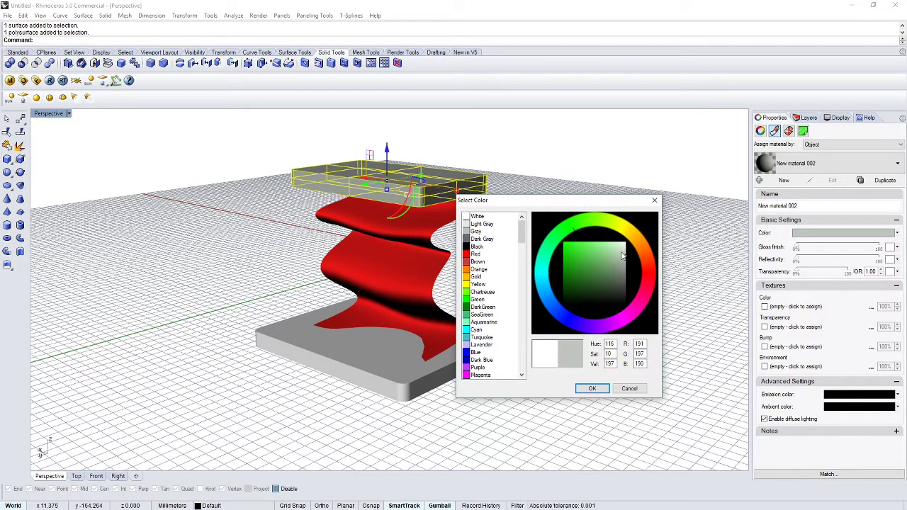
{"action": "left_click", "coordinate": [588, 387]}
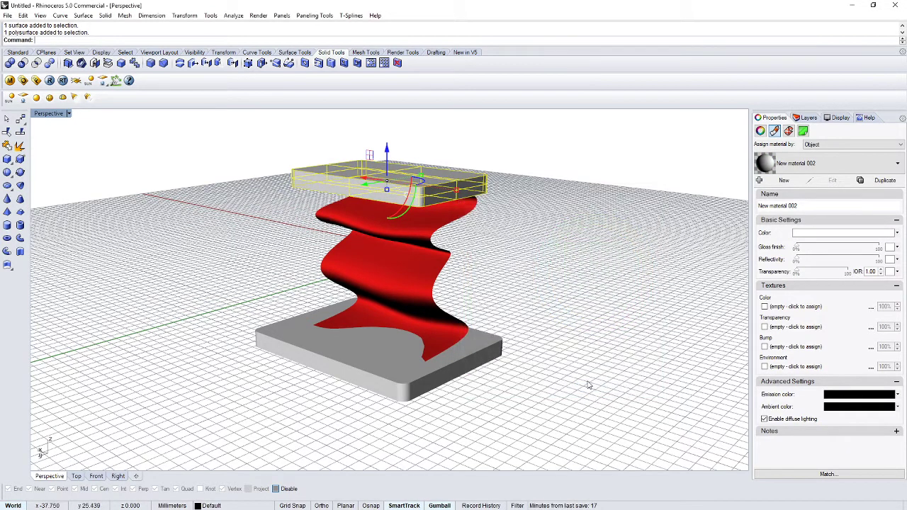
{"action": "left_click", "coordinate": [588, 385]}
Assign the bottom plate's material by Object and colour it green (R 44, G 255, B 0)
{"action": "left_click", "coordinate": [480, 364]}
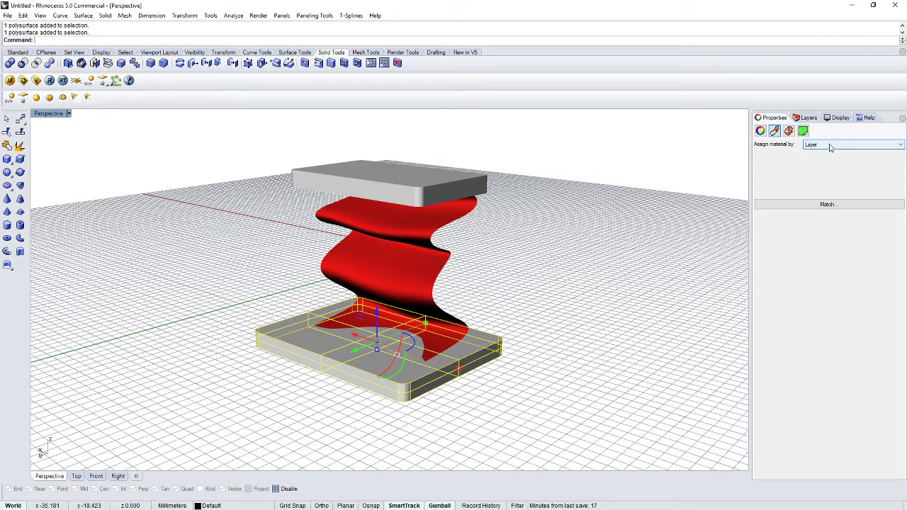
{"action": "left_click", "coordinate": [831, 147]}
{"action": "left_click", "coordinate": [822, 163]}
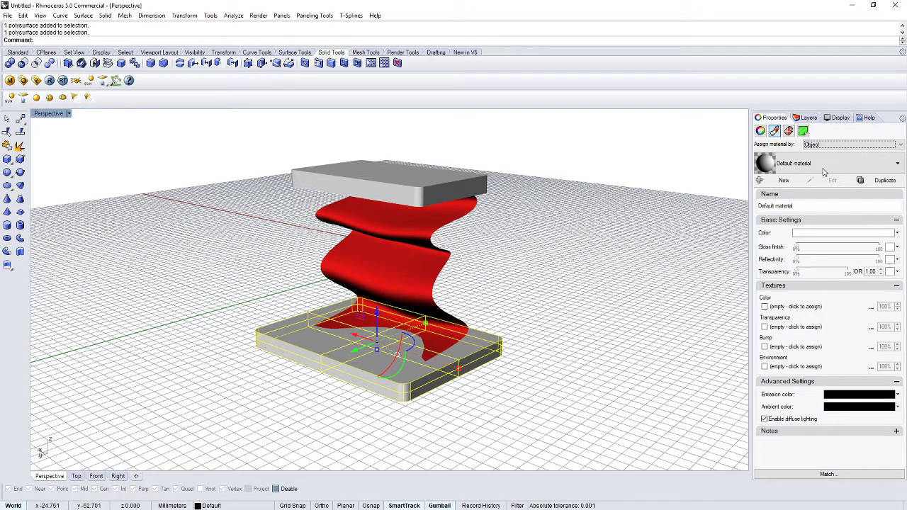
{"action": "left_click", "coordinate": [843, 232]}
{"action": "left_click", "coordinate": [579, 231]}
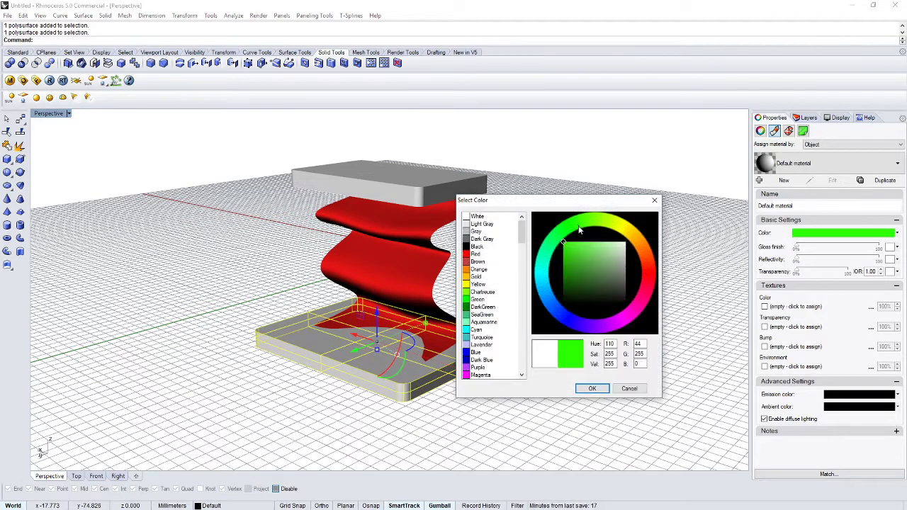
{"action": "left_click", "coordinate": [588, 387]}
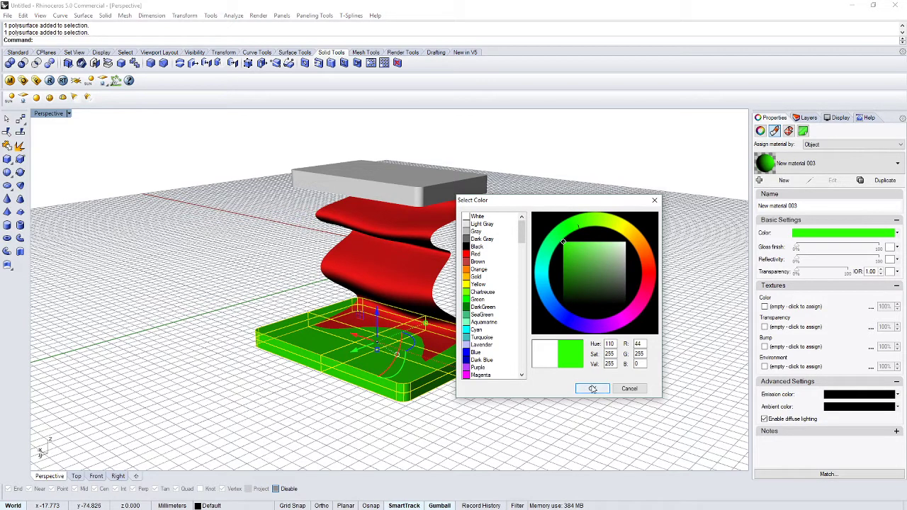
{"action": "left_click", "coordinate": [592, 389]}
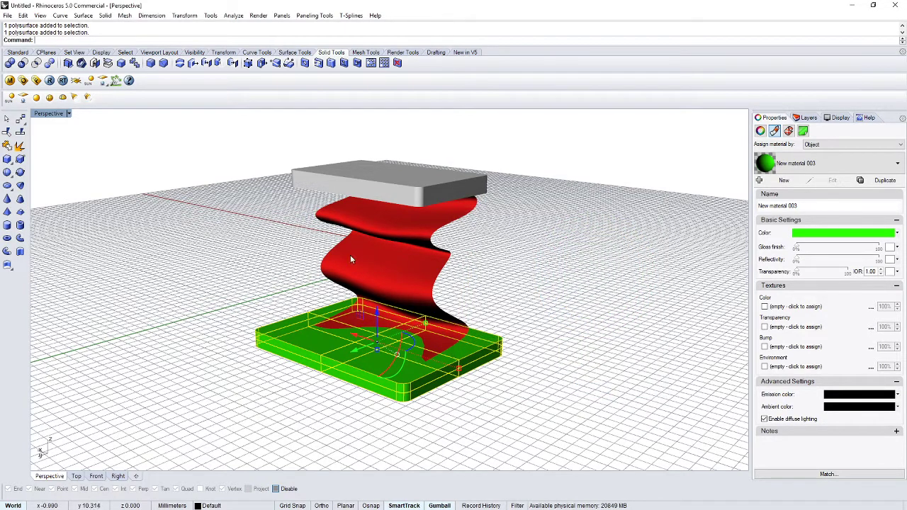
Examine the coloured plates and the thin folded surface between them from several angles and close up
{"action": "left_click", "coordinate": [493, 215]}
{"action": "right_click_drag", "start_coordinate": [493, 215], "coordinate": [514, 299]}
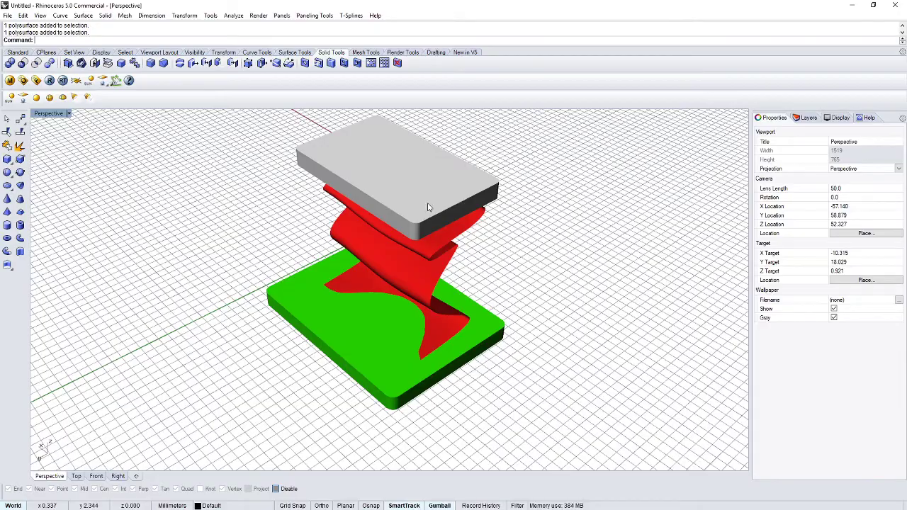
{"action": "right_click_drag", "start_coordinate": [428, 207], "coordinate": [310, 343]}
{"action": "left_click", "coordinate": [417, 288]}
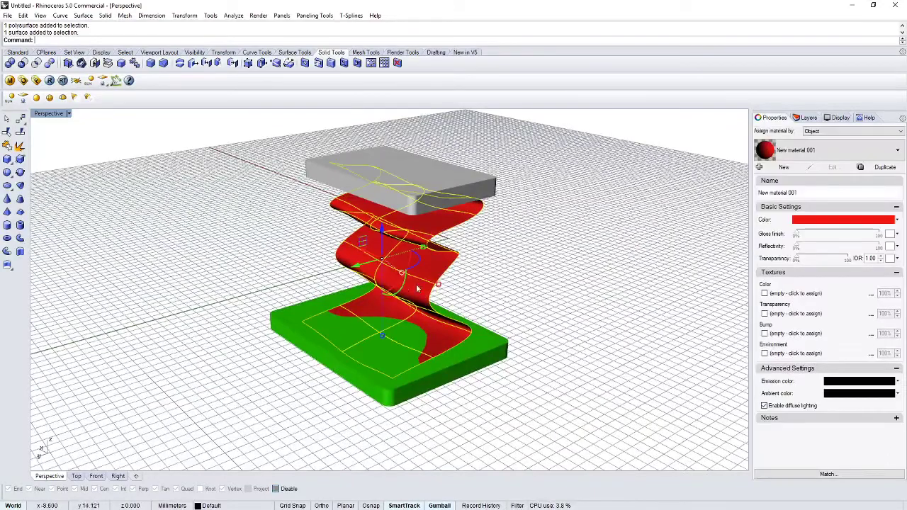
{"action": "key", "text": "Escape"}
{"action": "right_click_drag", "start_coordinate": [417, 289], "coordinate": [462, 273]}
{"action": "scroll", "coordinate": [472, 268], "scroll_direction": "up", "scroll_amount": 5}
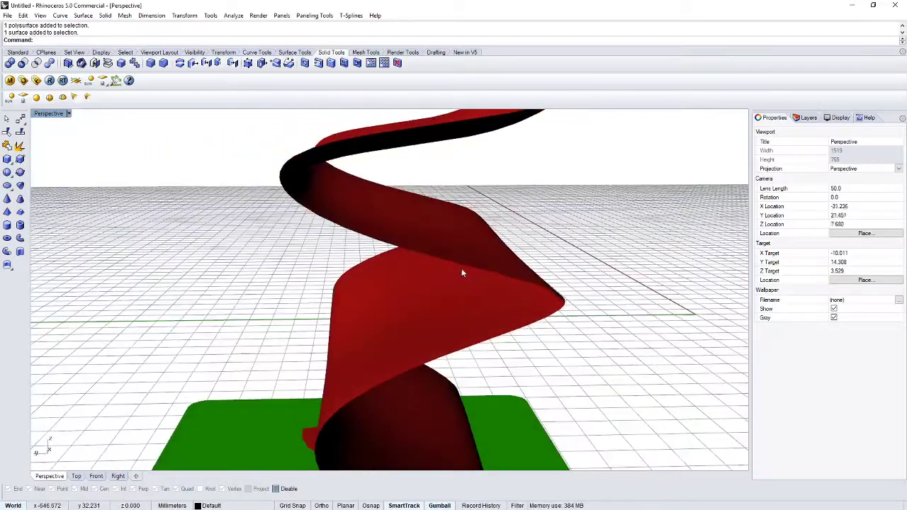
{"action": "scroll", "coordinate": [423, 266], "scroll_direction": "down", "scroll_amount": 5}
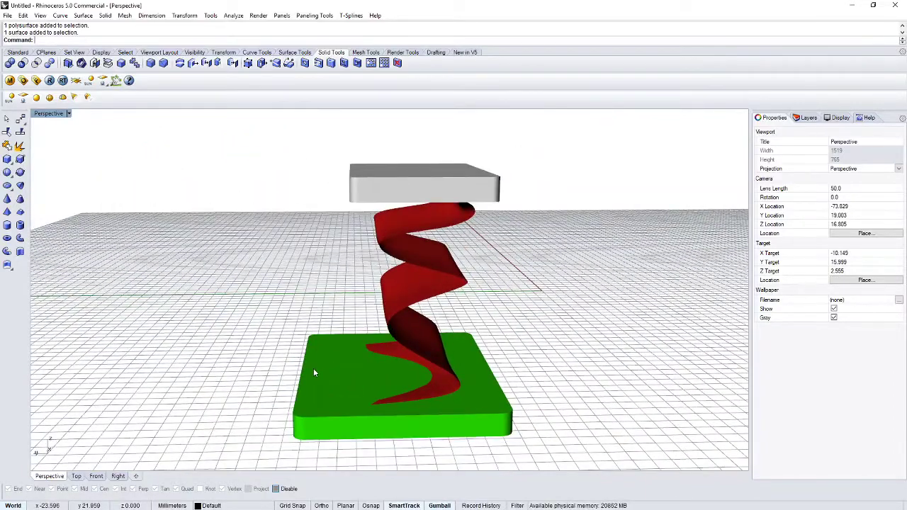
{"action": "left_click", "coordinate": [416, 306]}
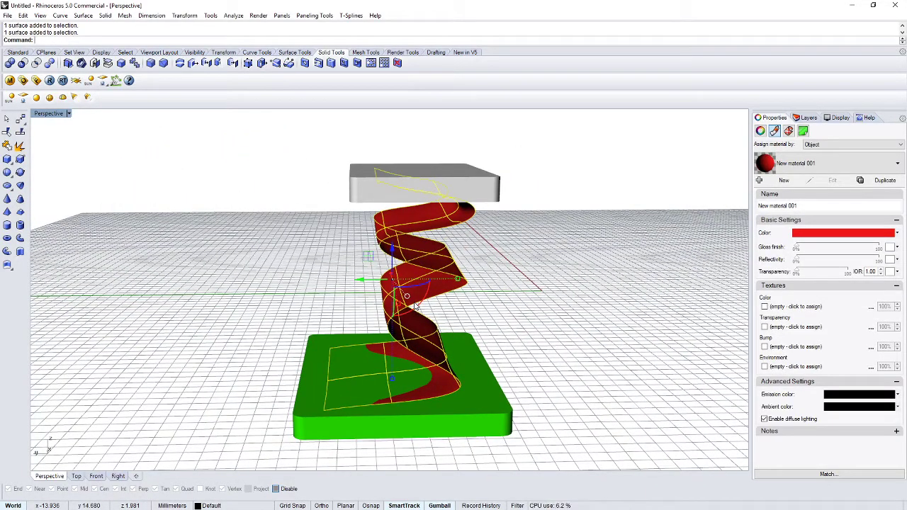
{"action": "key", "text": "Return"}
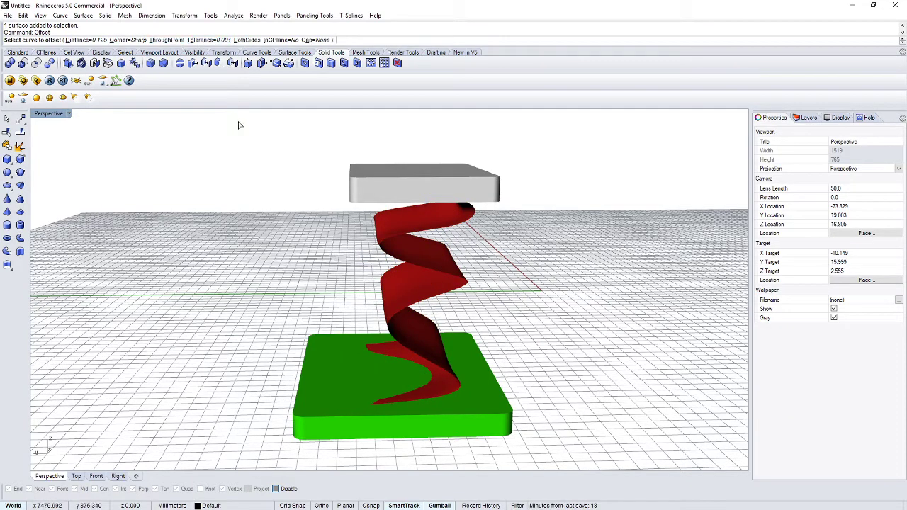
{"action": "key", "text": "Escape"}
{"action": "type", "text": "Thicken"}
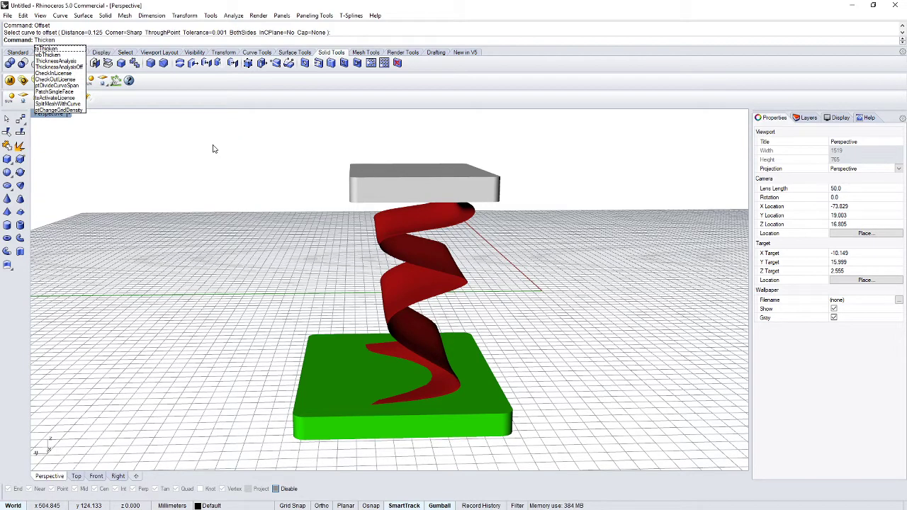
{"action": "key", "text": "BackSpace"}
{"action": "key", "text": "BackSpace"}
{"action": "key", "text": "BackSpace"}
{"action": "key", "text": "BackSpace"}
{"action": "key", "text": "BackSpace"}
{"action": "key", "text": "BackSpace"}
{"action": "key", "text": "BackSpace"}
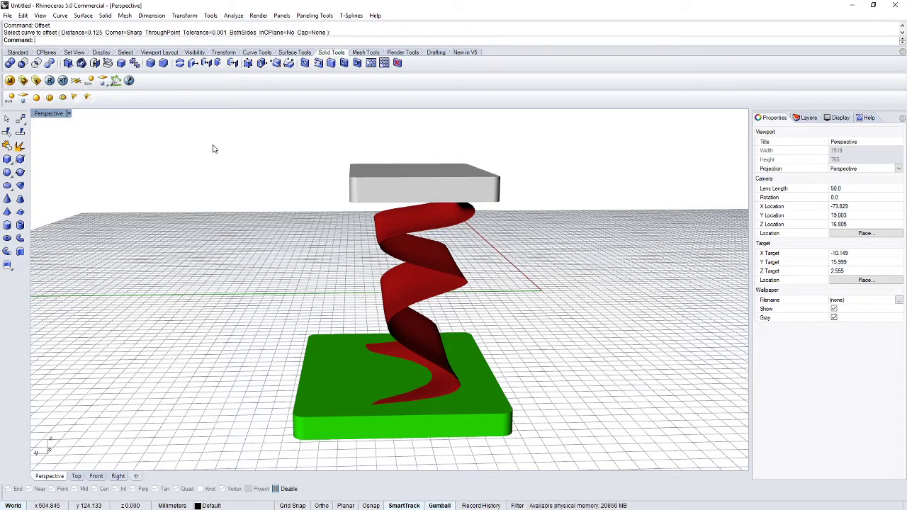
Try to thicken the folded surface into a solid with OffsetSrf at a distance of 2 mm
{"action": "type", "text": "Offset"}
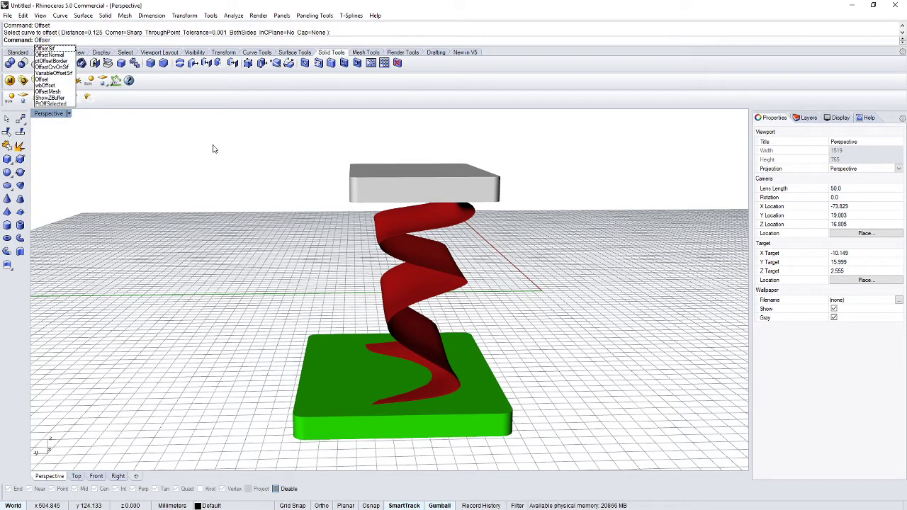
{"action": "key", "text": "Down"}
{"action": "key", "text": "Down"}
{"action": "key", "text": "Down"}
{"action": "key", "text": "Down"}
{"action": "key", "text": "Down"}
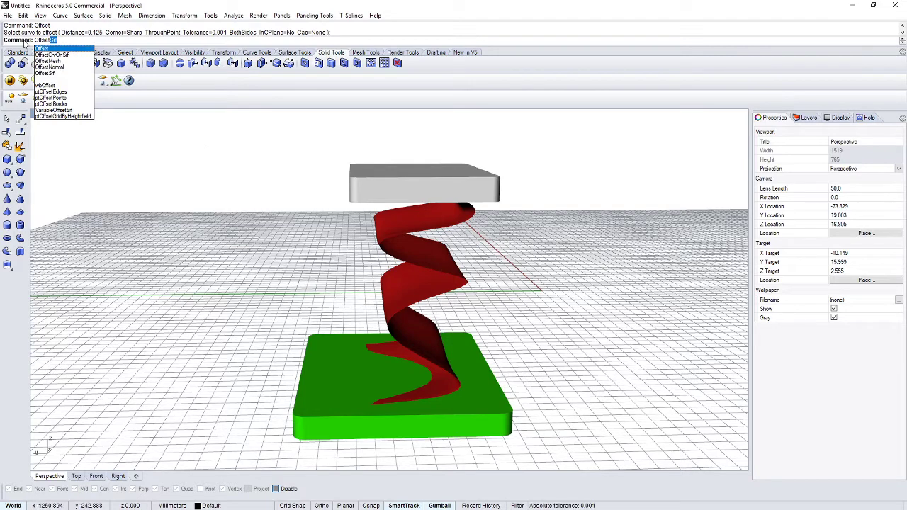
{"action": "left_click", "coordinate": [51, 74]}
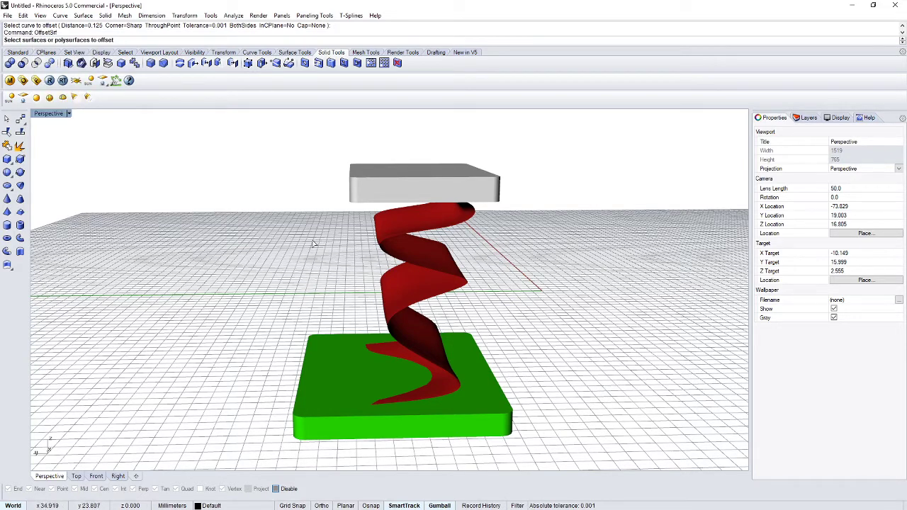
{"action": "left_click", "coordinate": [386, 237]}
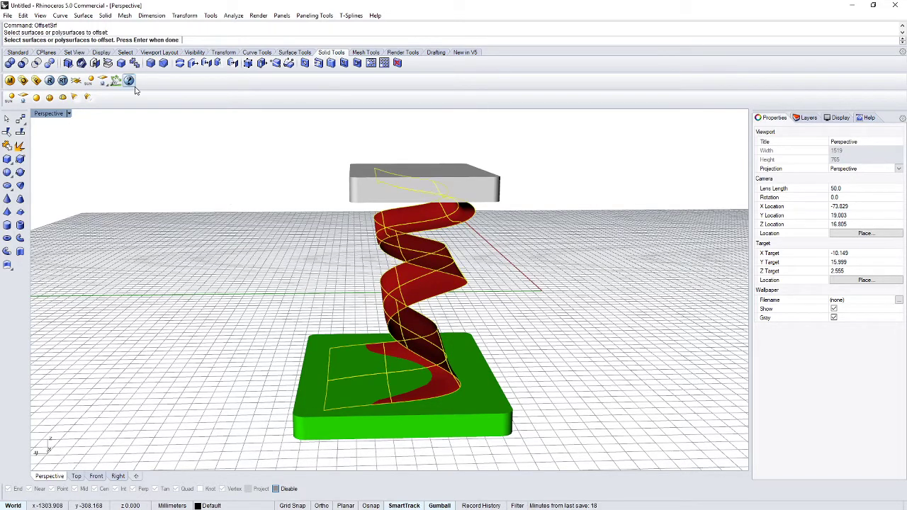
{"action": "key", "text": "Return"}
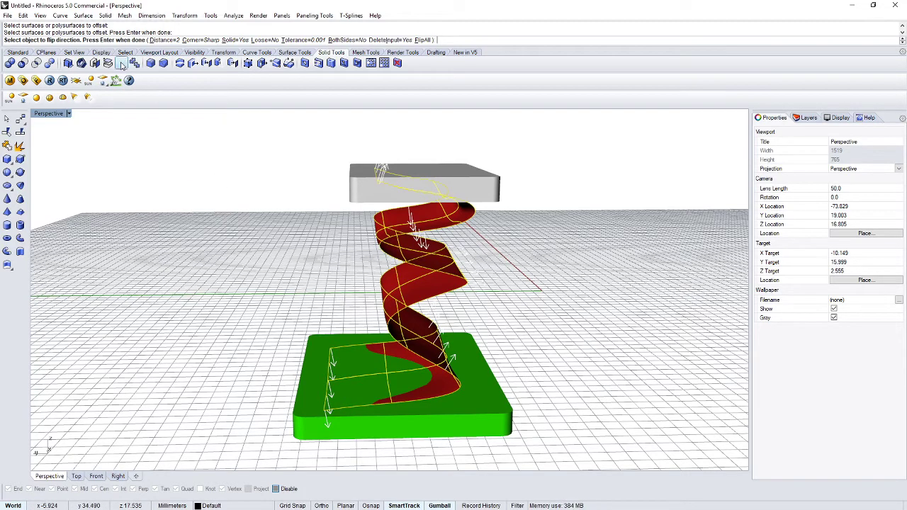
{"action": "left_click", "coordinate": [236, 40]}
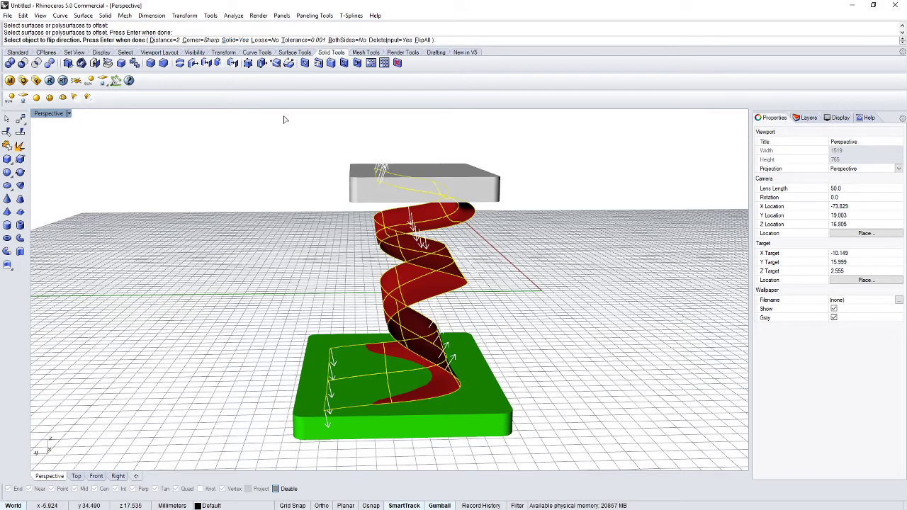
{"action": "key", "text": "Return"}
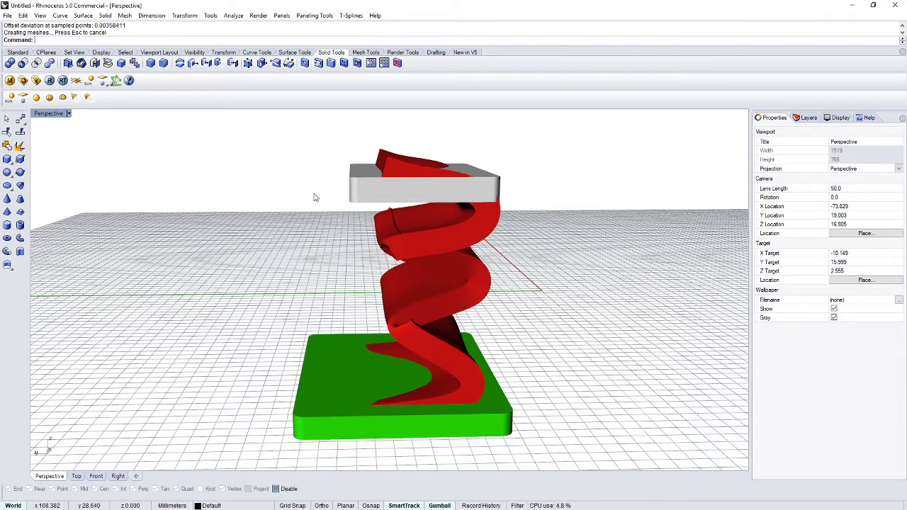
Undo the 2 mm solid offset of the folded surface
{"action": "scroll", "coordinate": [465, 292], "scroll_direction": "down", "scroll_amount": 4}
{"action": "scroll", "coordinate": [465, 292], "scroll_direction": "up", "scroll_amount": 6}
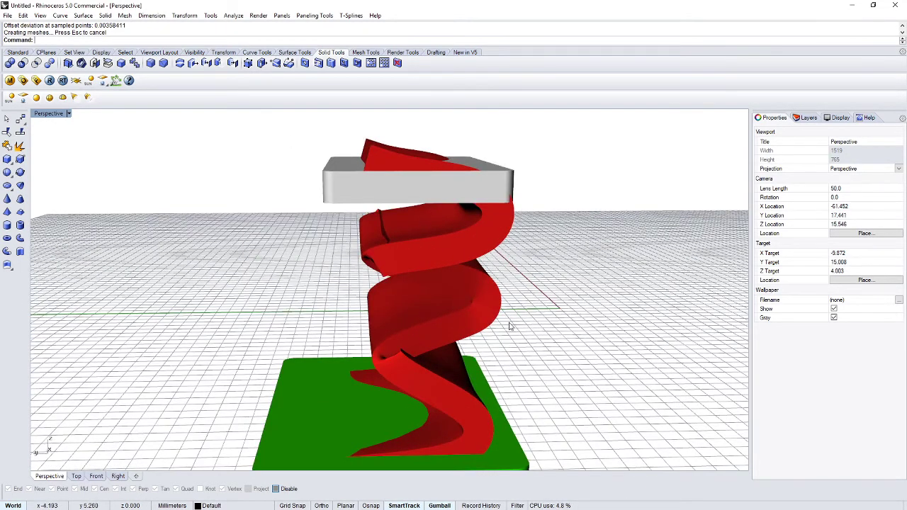
{"action": "right_click_drag", "start_coordinate": [511, 326], "coordinate": [406, 282]}
{"action": "key", "text": "ctrl+z"}
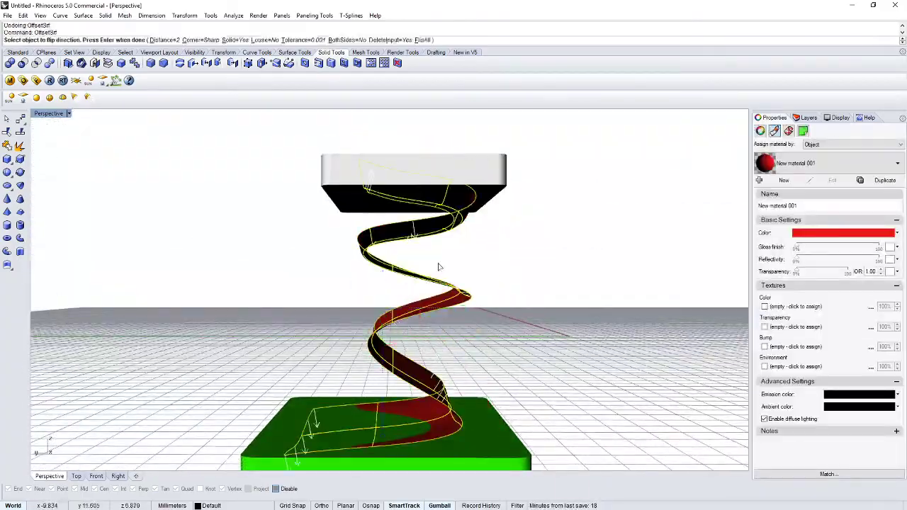
Offset the folded surface into a solid with OffsetSrf, using a distance of 0.5 mm
{"action": "key", "text": "Return"}
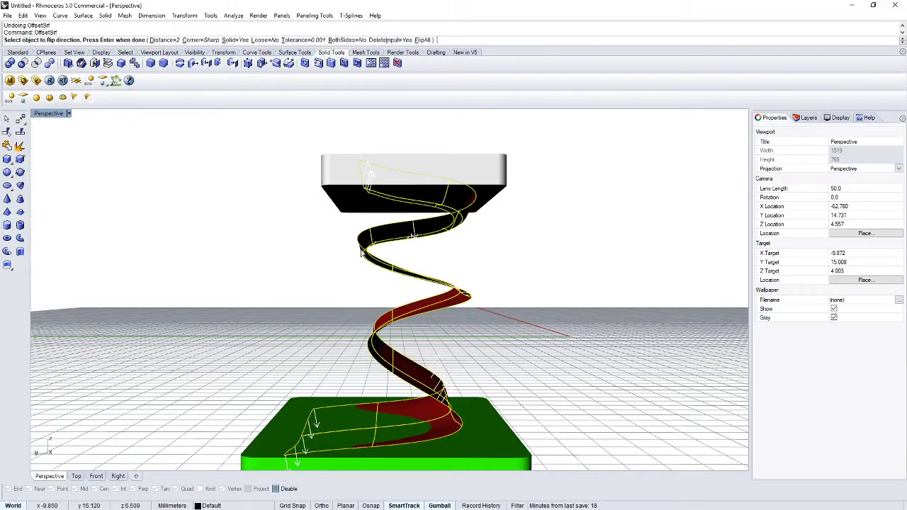
{"action": "left_click", "coordinate": [170, 39]}
{"action": "type", "text": ".5"}
{"action": "key", "text": "Return"}
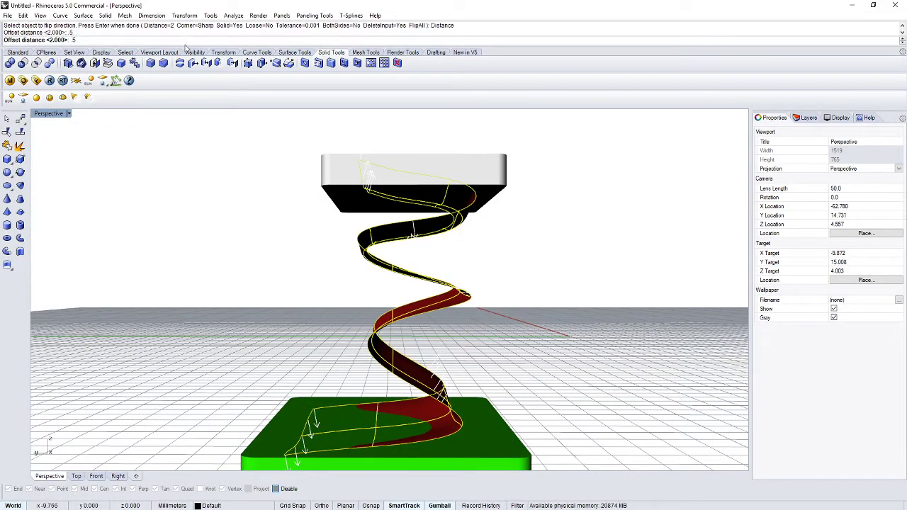
{"action": "key", "text": "Return"}
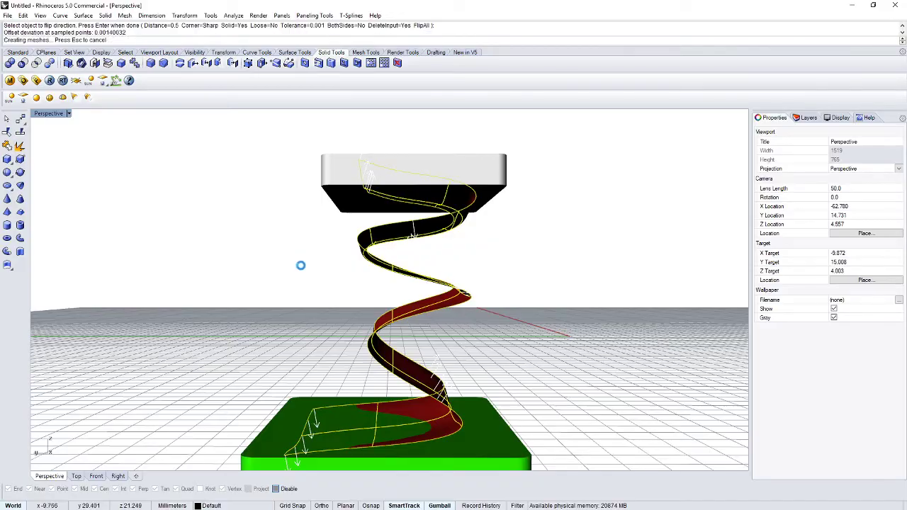
Raise the top plate slightly with the gumball so the folded solid's upper end does not protrude through it
{"action": "right_click_drag", "start_coordinate": [268, 268], "coordinate": [540, 178]}
{"action": "scroll", "coordinate": [417, 267], "scroll_direction": "up", "scroll_amount": 14}
{"action": "scroll", "coordinate": [541, 178], "scroll_direction": "up", "scroll_amount": 2}
{"action": "right_click_drag", "start_coordinate": [510, 241], "coordinate": [549, 263]}
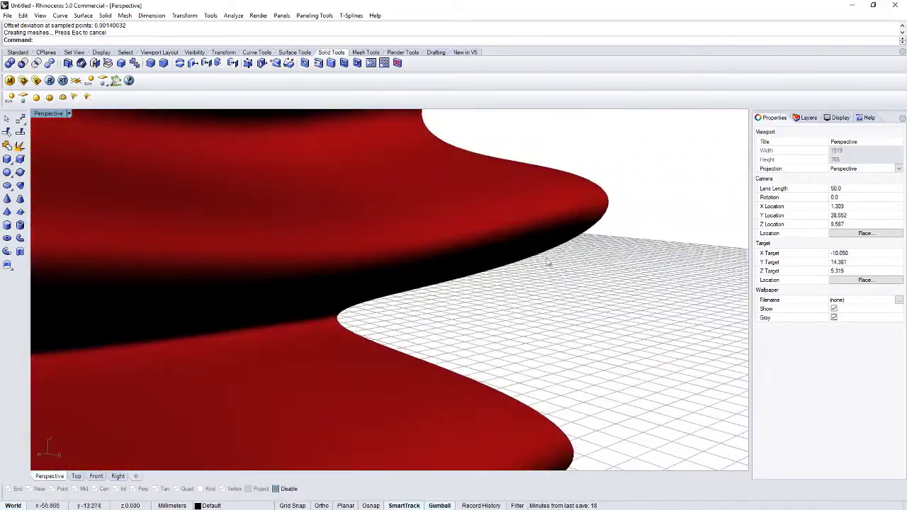
{"action": "scroll", "coordinate": [560, 260], "scroll_direction": "down", "scroll_amount": 8}
{"action": "right_click_drag", "start_coordinate": [358, 259], "coordinate": [226, 280]}
{"action": "left_click", "coordinate": [363, 202]}
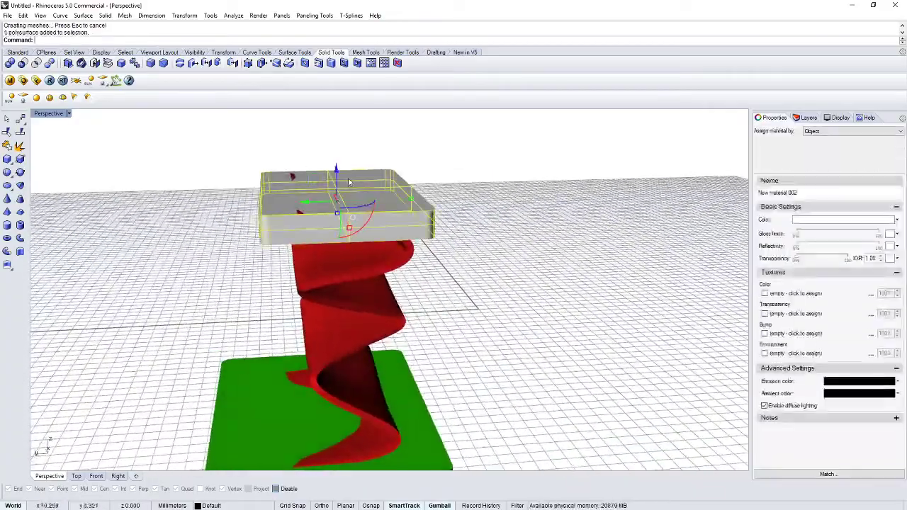
{"action": "key", "text": "Escape"}
{"action": "right_click_drag", "start_coordinate": [293, 141], "coordinate": [503, 307]}
{"action": "scroll", "coordinate": [558, 341], "scroll_direction": "up", "scroll_amount": 5}
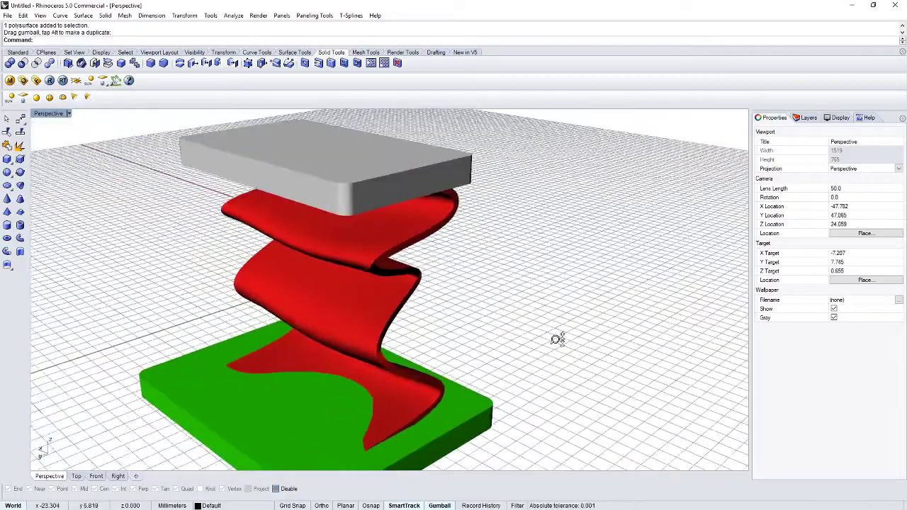
{"action": "right_click_drag", "start_coordinate": [558, 340], "coordinate": [557, 337], "text": "ctrl"}
{"action": "right_click_drag", "start_coordinate": [497, 349], "coordinate": [578, 310], "text": "shift"}
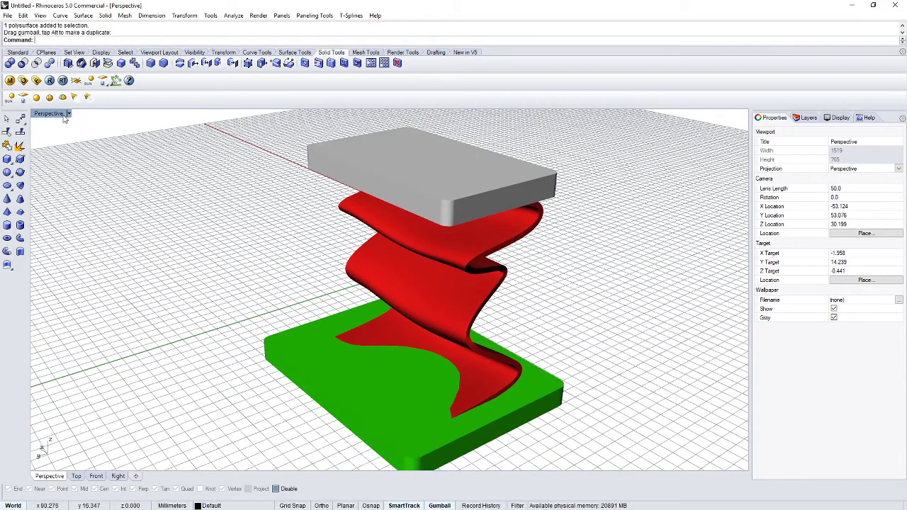
Start an Export Selected operation with both plates and the folded solid chosen as the objects to export
{"action": "left_click", "coordinate": [7, 14]}
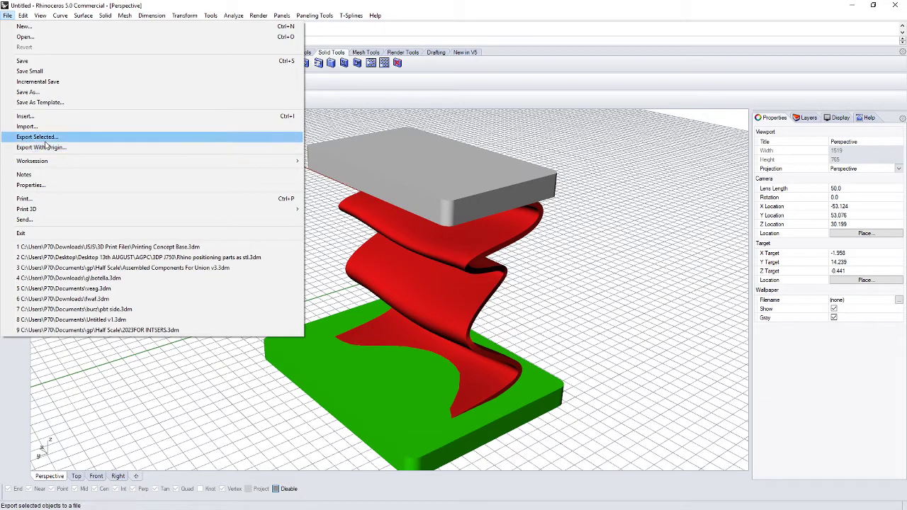
{"action": "left_click", "coordinate": [43, 137]}
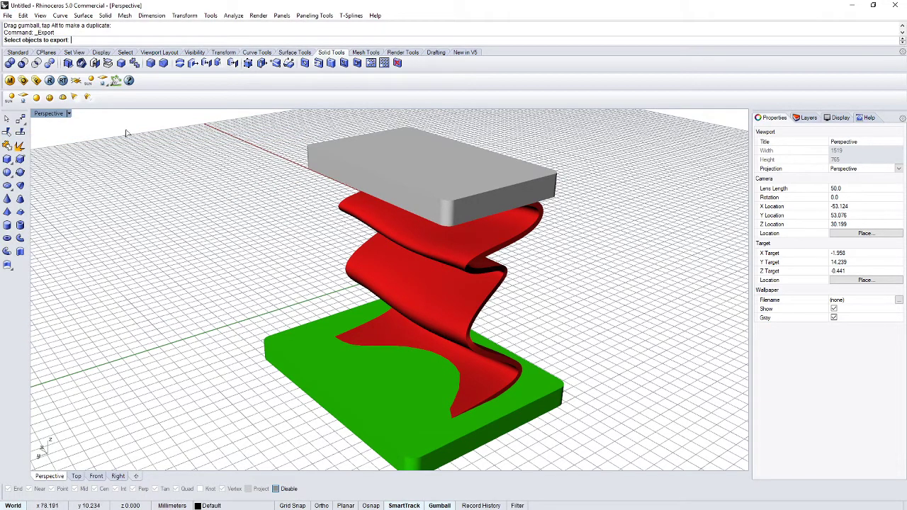
{"action": "key", "text": "ctrl+a"}
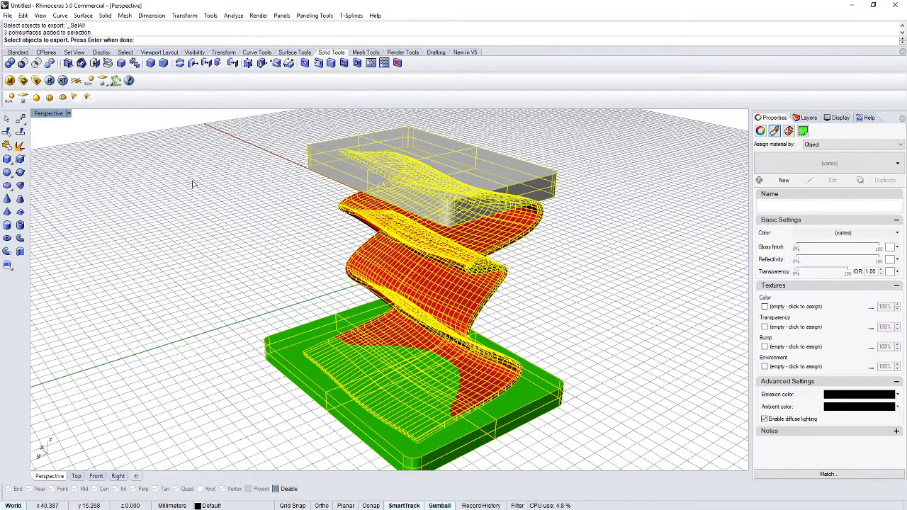
{"action": "left_click_drag", "start_coordinate": [217, 118], "coordinate": [616, 465]}
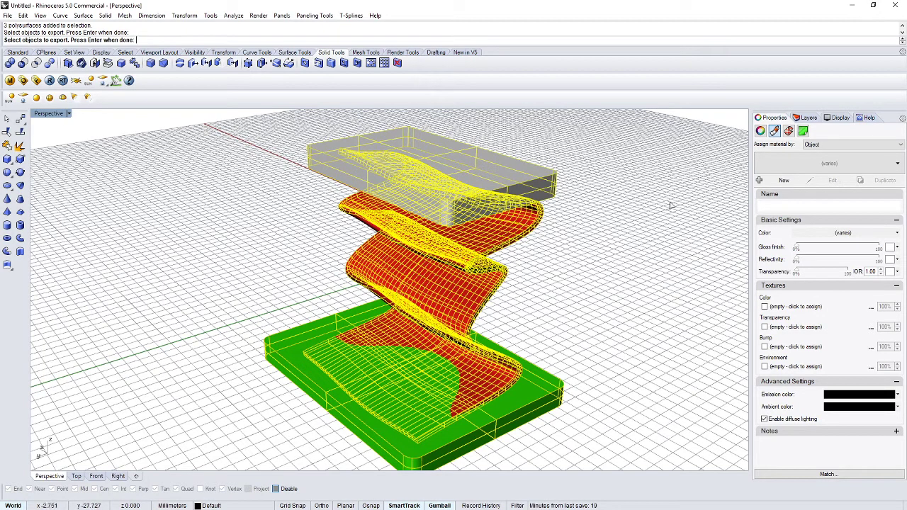
{"action": "key", "text": "Return"}
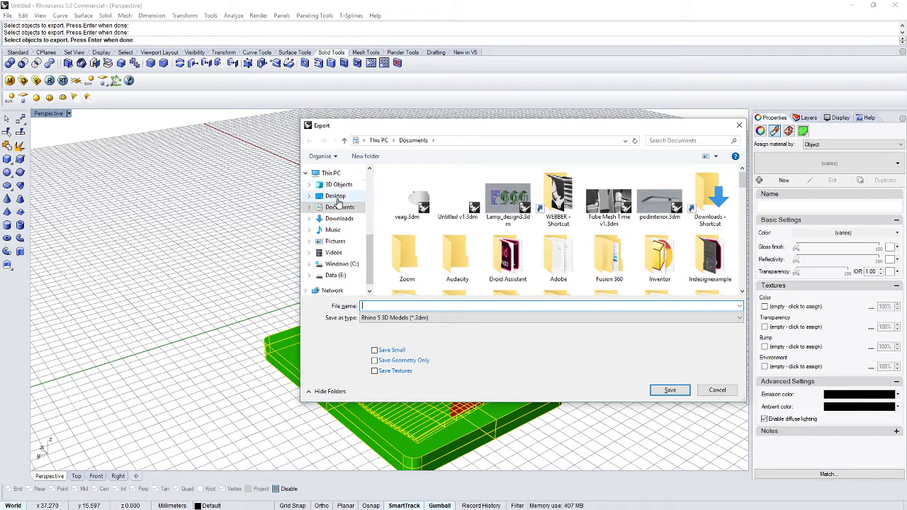
Set the export destination to the Desktop with the file name Render Test and the STEP (*.stp; *.step) format
{"action": "scroll", "coordinate": [509, 241], "scroll_direction": "down", "scroll_amount": 2}
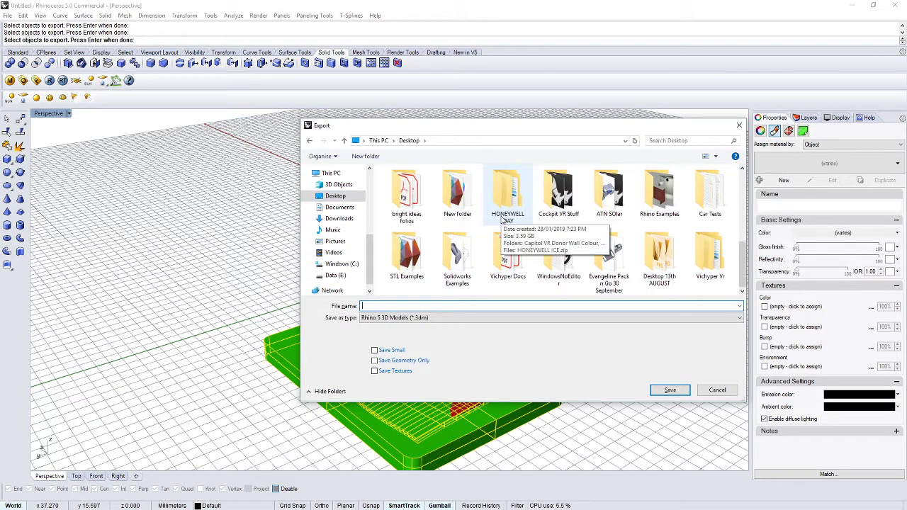
{"action": "type", "text": "Render Test"}
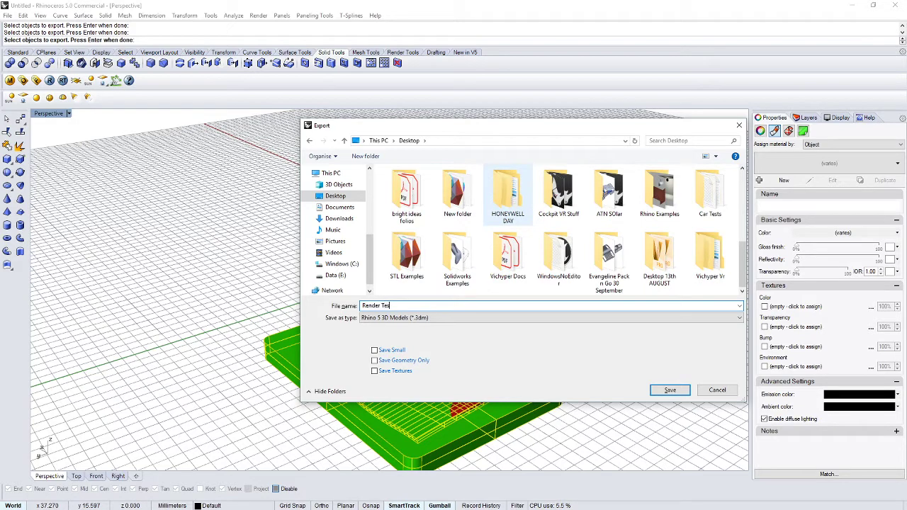
{"action": "left_click", "coordinate": [419, 317]}
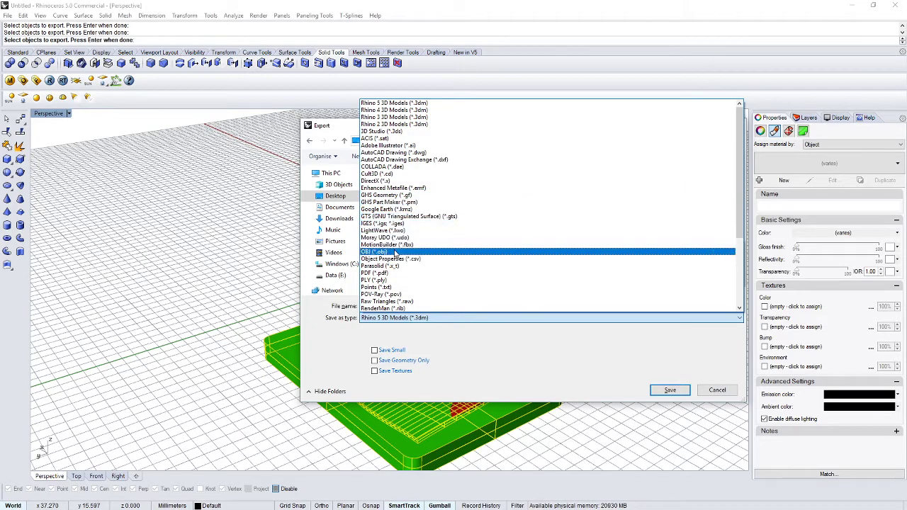
{"action": "scroll", "coordinate": [395, 251], "scroll_direction": "down", "scroll_amount": 4}
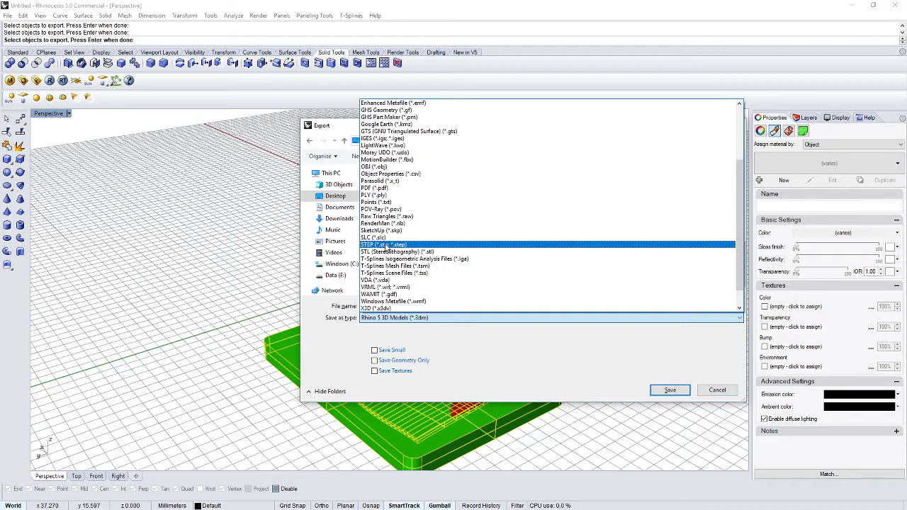
{"action": "left_click", "coordinate": [386, 245]}
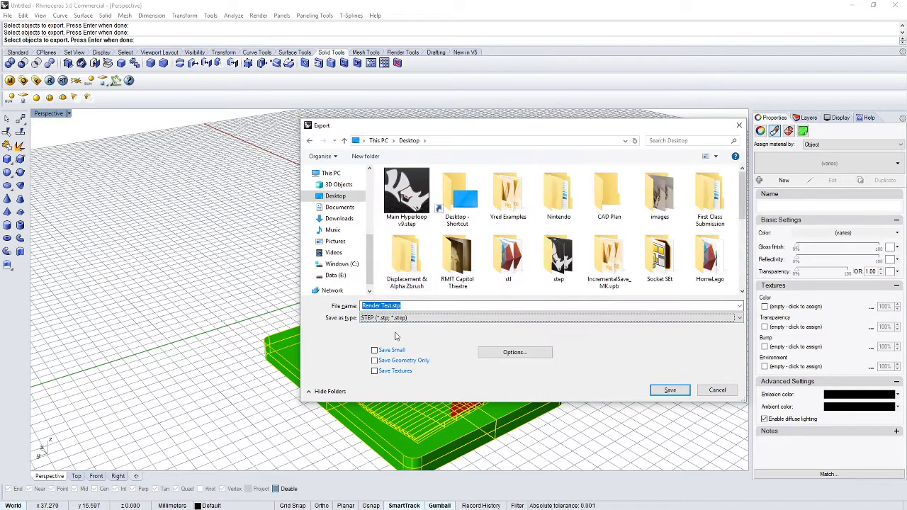
Save the STEP export using the AP214AutomotiveDesign schema, keeping the importing application's color setting for black objects enabled
{"action": "left_click", "coordinate": [499, 356]}
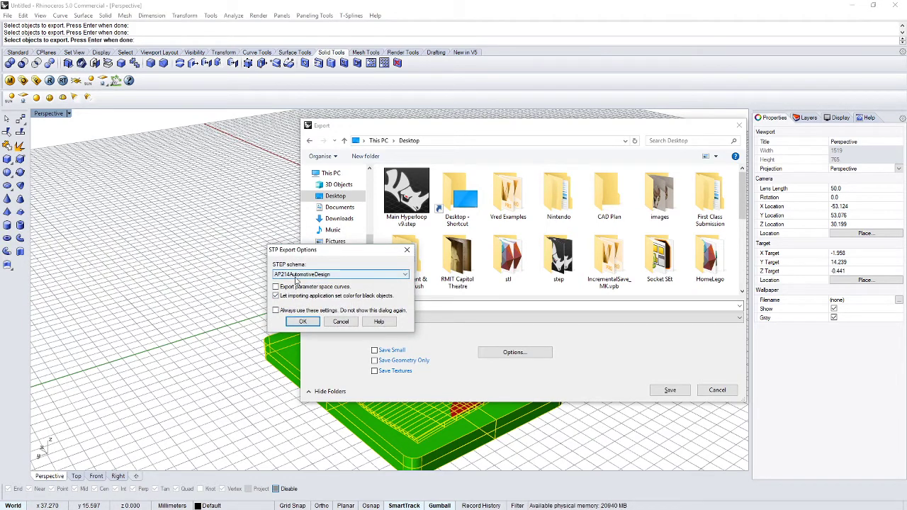
{"action": "left_click", "coordinate": [302, 321]}
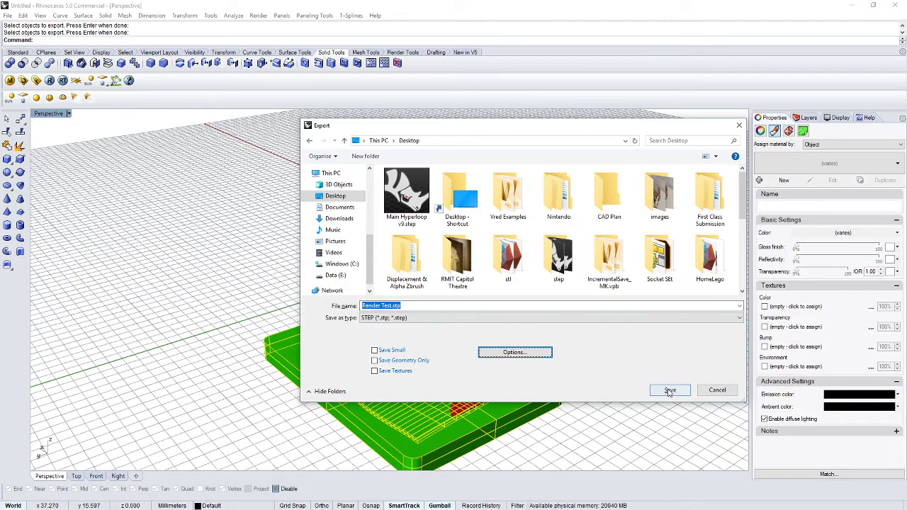
{"action": "left_click", "coordinate": [670, 389]}
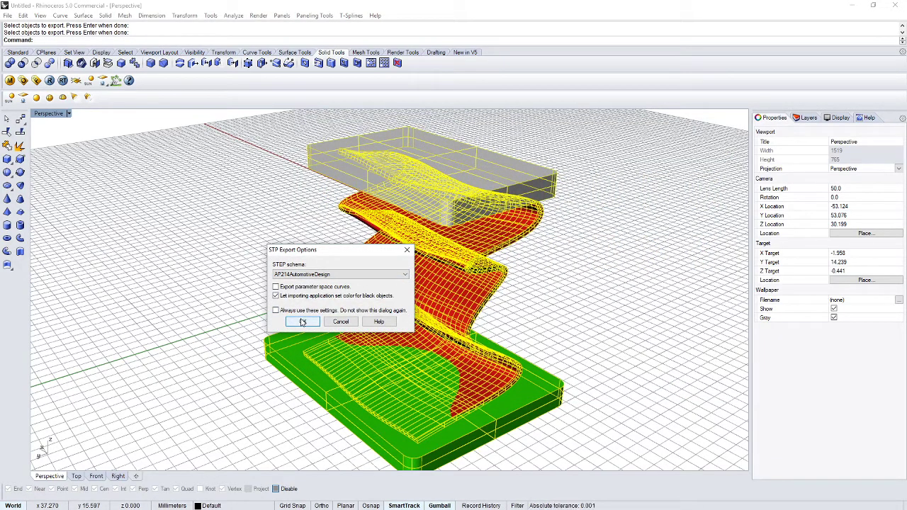
{"action": "left_click", "coordinate": [302, 322]}
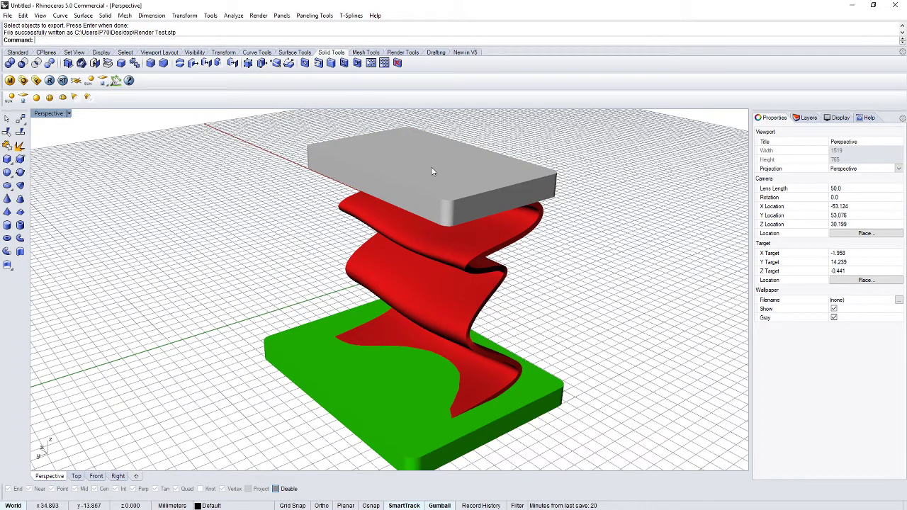
Minimize Rhinoceros, switch to Autodesk VRED Professional 2020 and maximize its window
{"action": "left_click", "coordinate": [853, 7]}
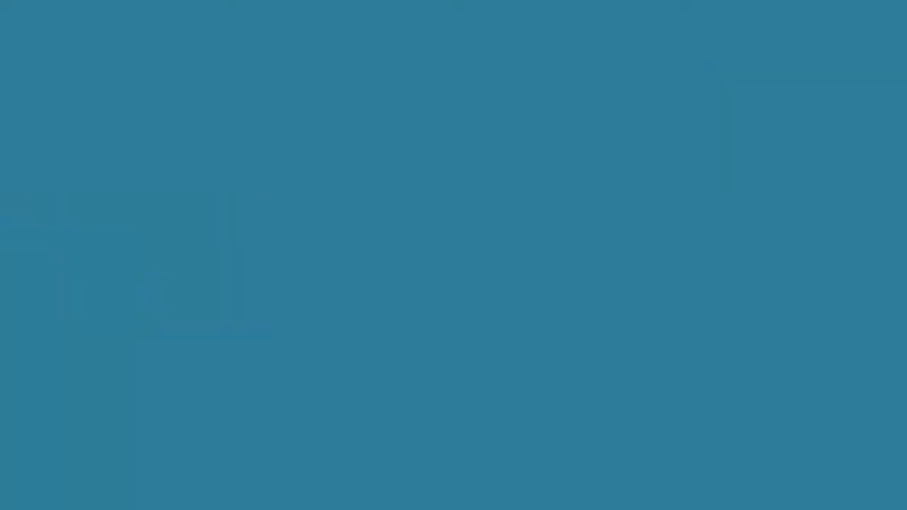
{"action": "key", "text": "alt+Tab"}
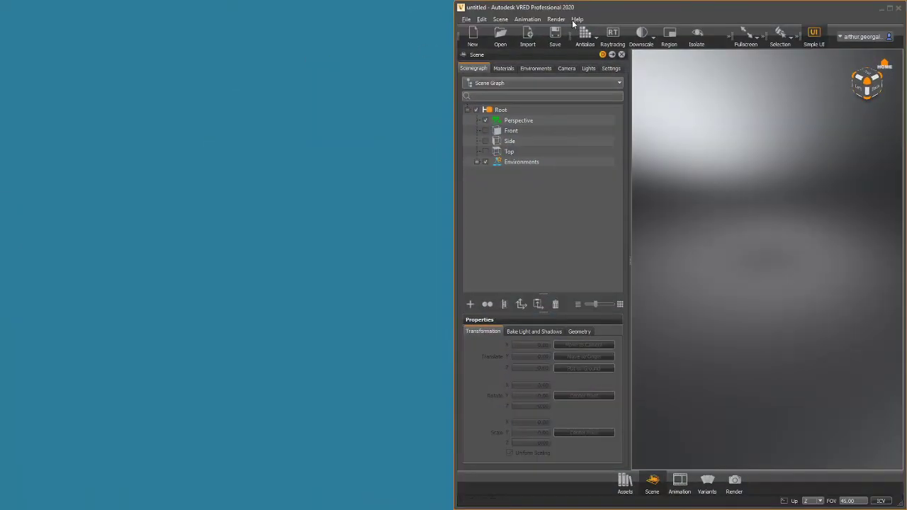
{"action": "left_click", "coordinate": [890, 8]}
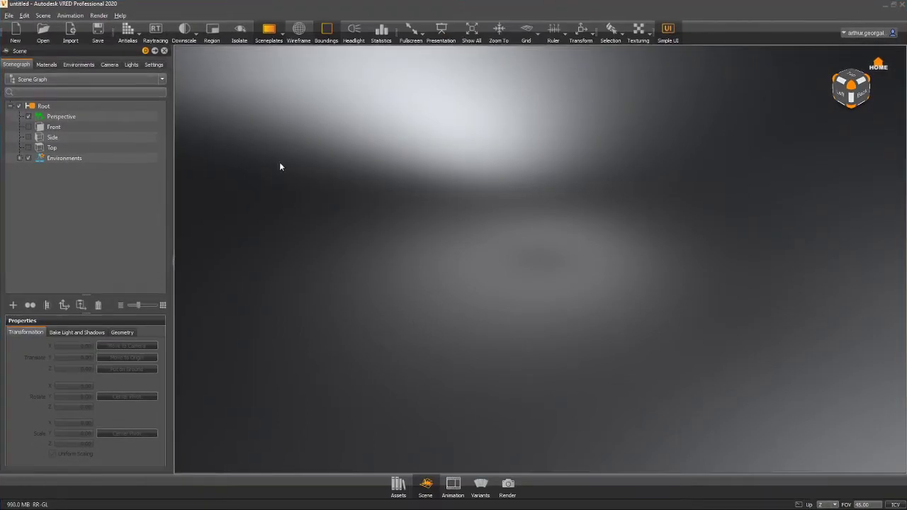
Turn off the sceneplates display, then leave the Simple UI for the full interface and return to it
{"action": "left_click", "coordinate": [268, 29]}
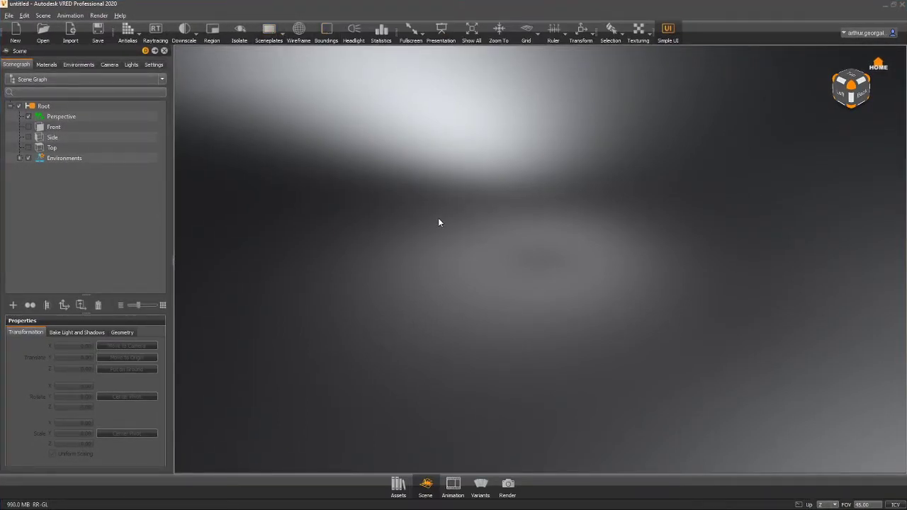
{"action": "left_click", "coordinate": [675, 36]}
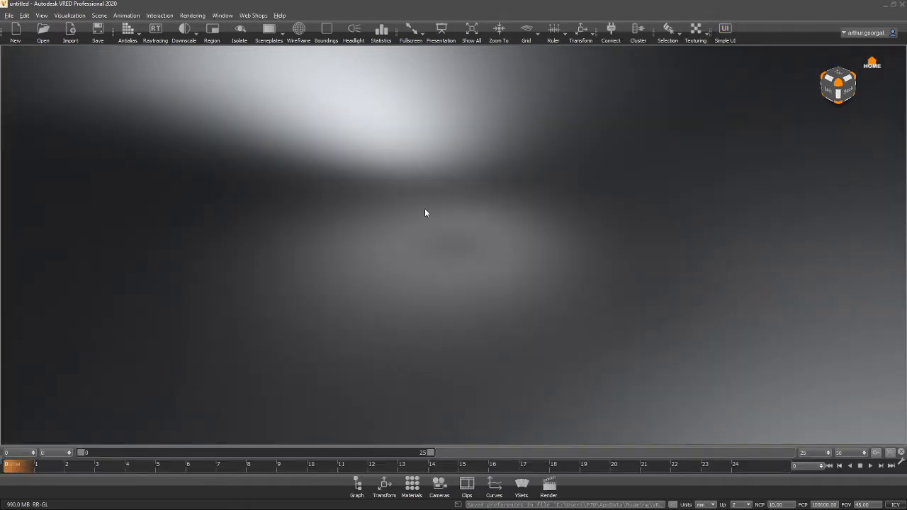
{"action": "left_click", "coordinate": [723, 29]}
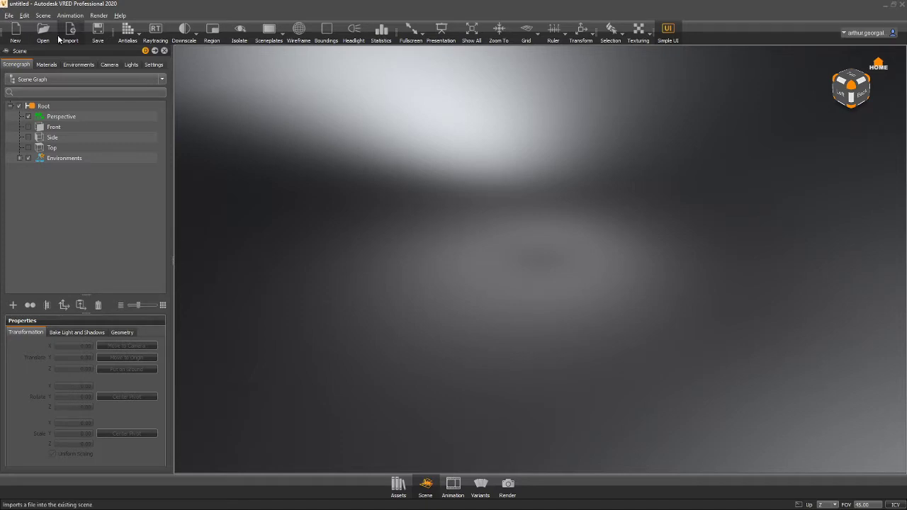
Choose Render Test.stp from the Desktop as the file to import into the scene
{"action": "left_click", "coordinate": [72, 32]}
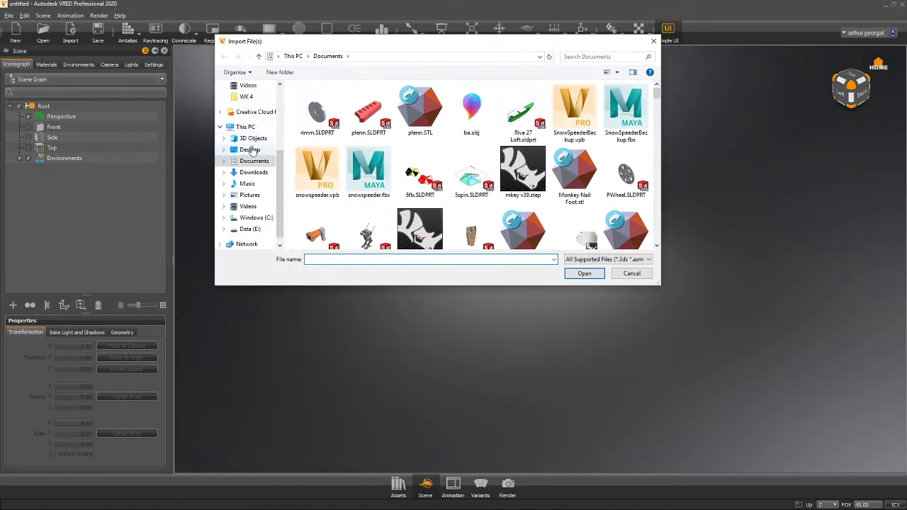
{"action": "left_click", "coordinate": [250, 151]}
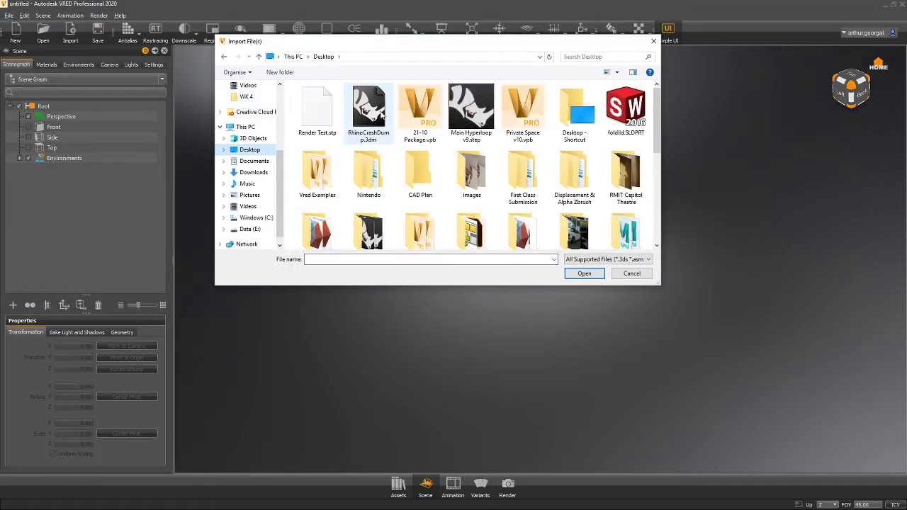
{"action": "left_click", "coordinate": [316, 114]}
{"action": "left_click", "coordinate": [578, 275]}
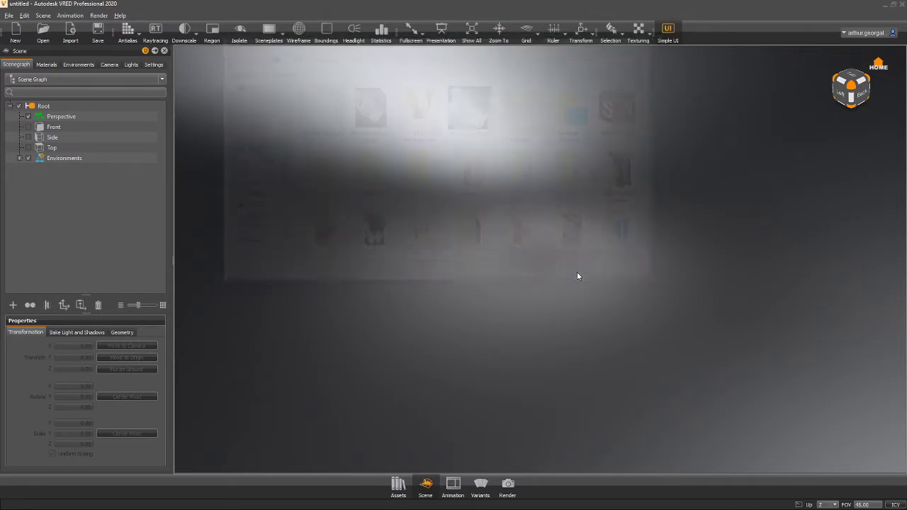
Set the tessellation quality to High, review the remaining import options and import the STEP file
{"action": "left_click_drag", "start_coordinate": [0, 66], "coordinate": [591, 65]}
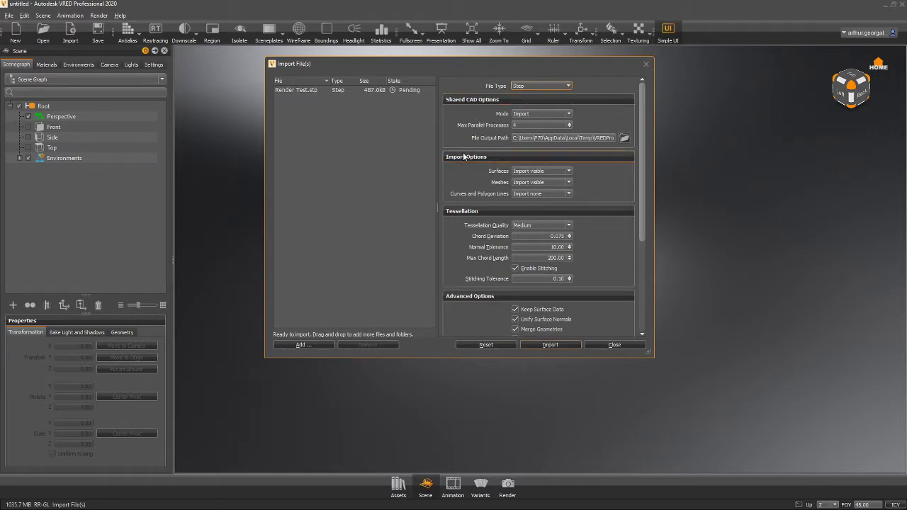
{"action": "left_click", "coordinate": [528, 227]}
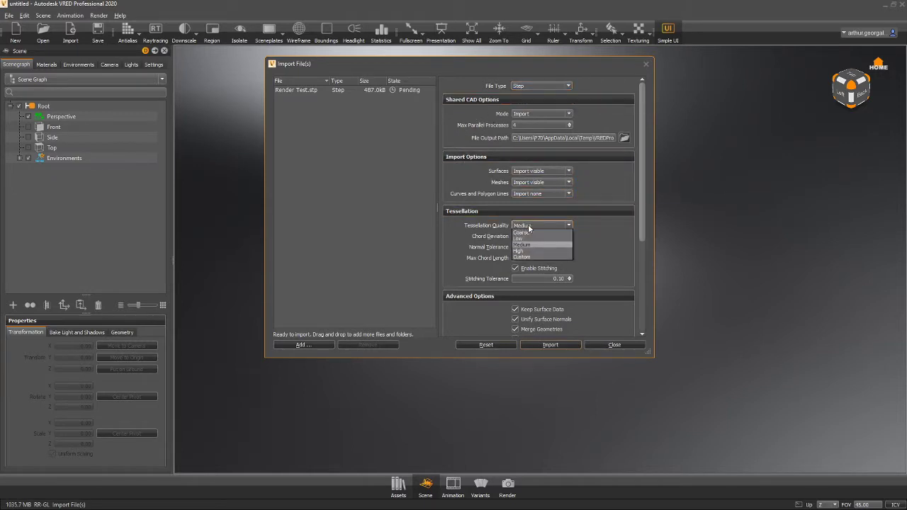
{"action": "left_click", "coordinate": [523, 252]}
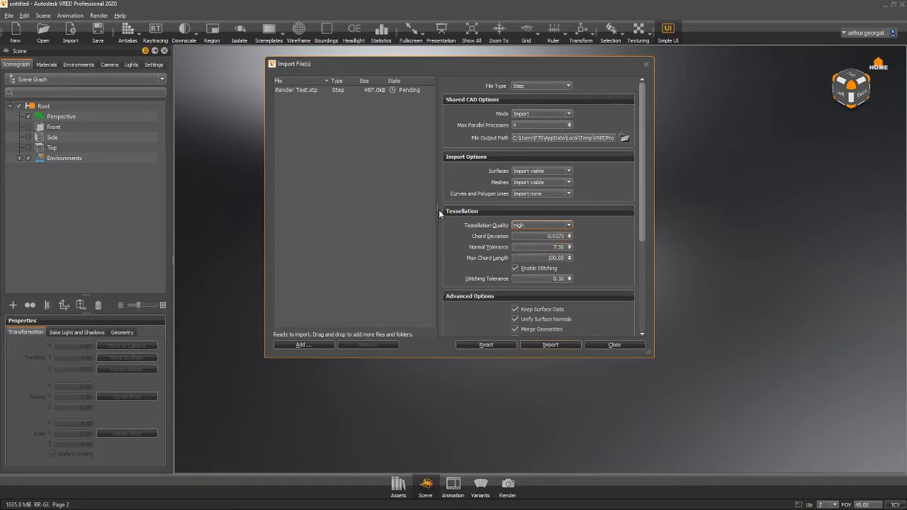
{"action": "scroll", "coordinate": [442, 209], "scroll_direction": "down", "scroll_amount": 3}
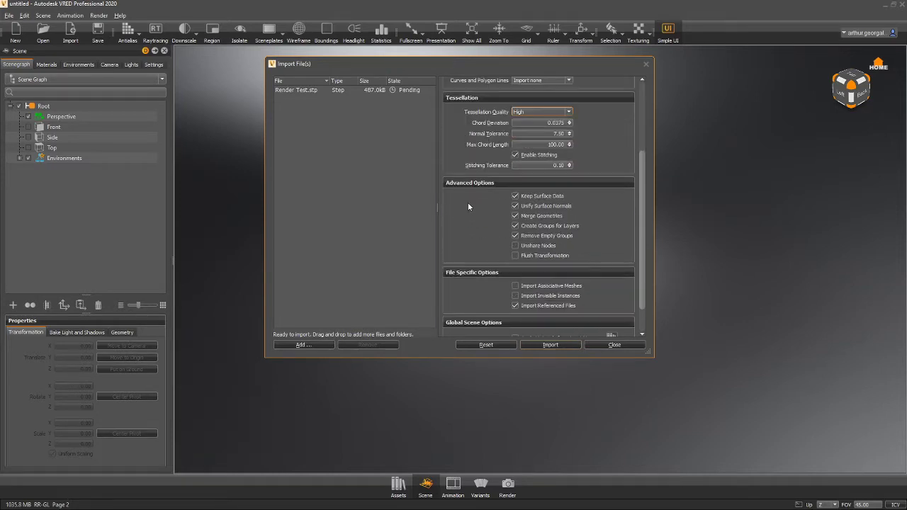
{"action": "scroll", "coordinate": [516, 244], "scroll_direction": "down", "scroll_amount": 1}
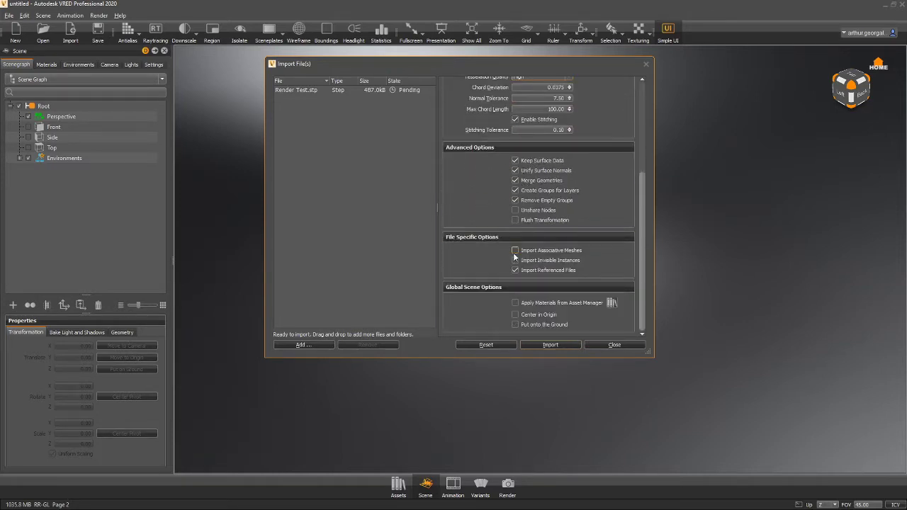
{"action": "left_click", "coordinate": [563, 344]}
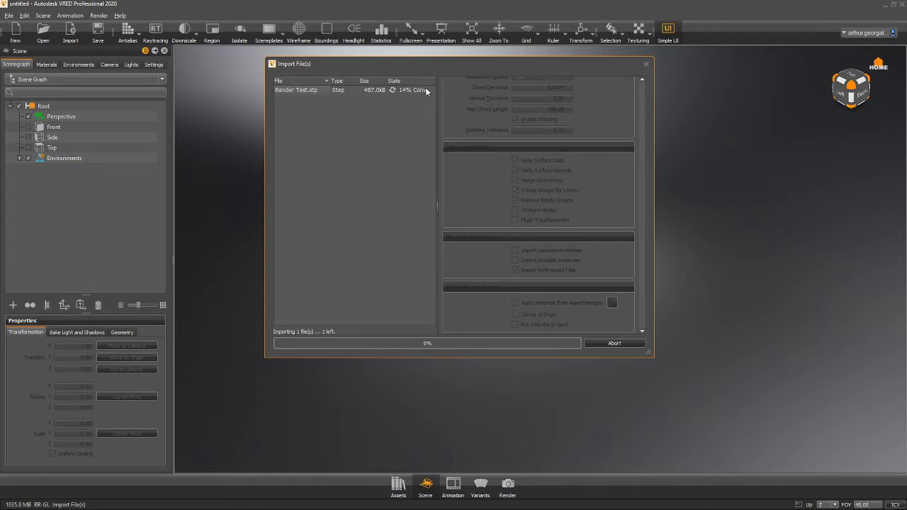
{"action": "mouse_move", "coordinate": [426, 91]}
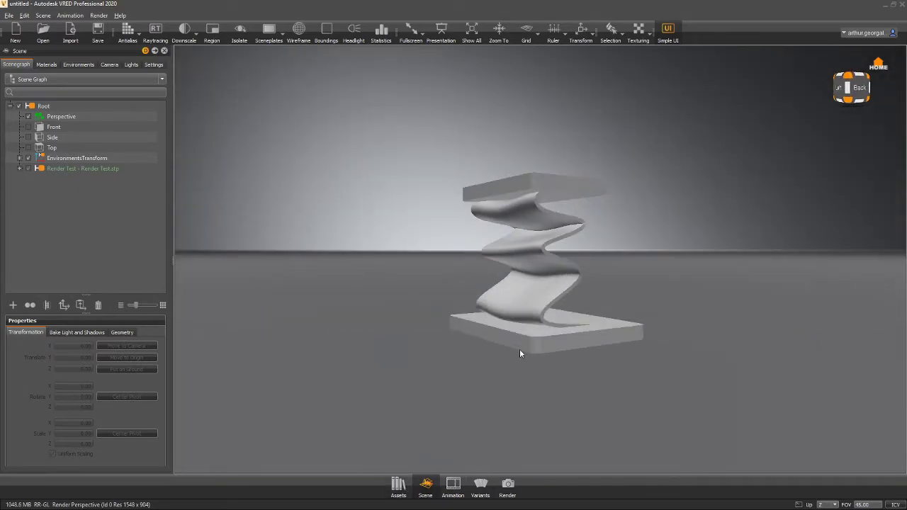
Expand the imported Render Test node and its Document group in the scene graph
{"action": "left_click_drag", "start_coordinate": [519, 349], "coordinate": [482, 253]}
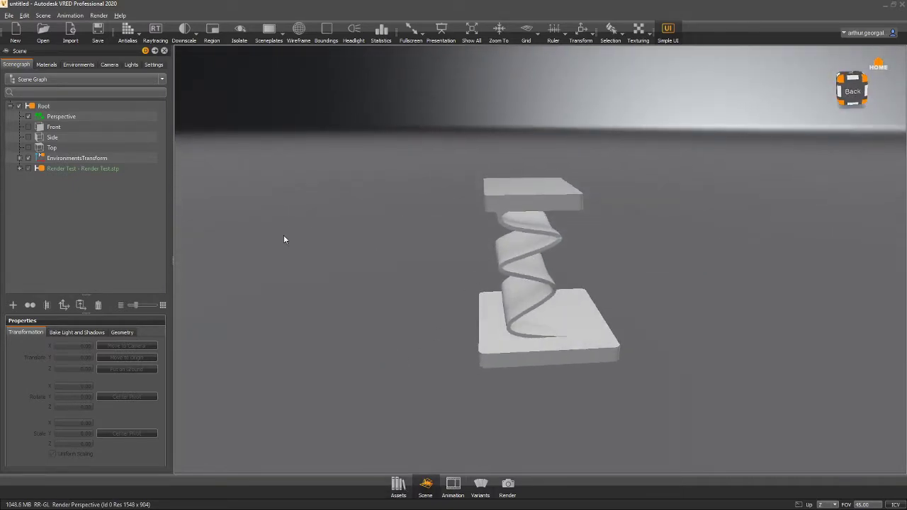
{"action": "left_click", "coordinate": [19, 169]}
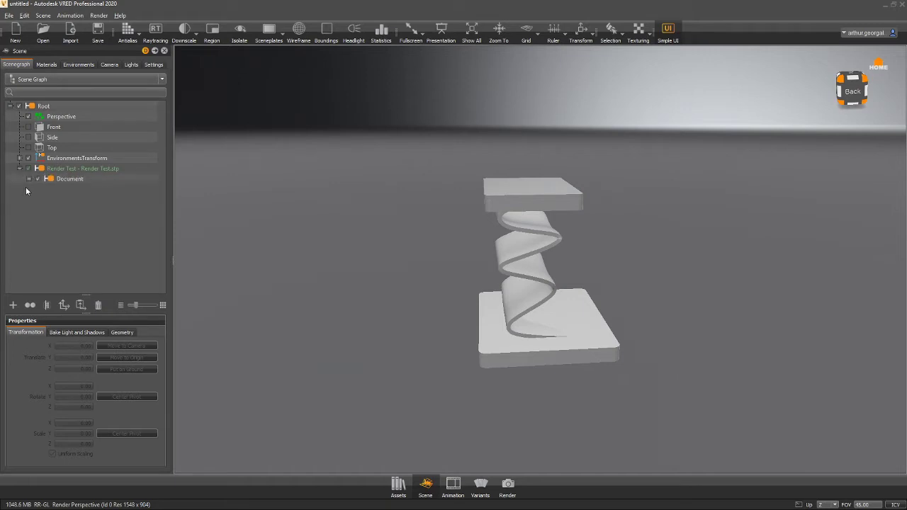
{"action": "left_click", "coordinate": [29, 179]}
{"action": "left_click_drag", "start_coordinate": [433, 268], "coordinate": [634, 296]}
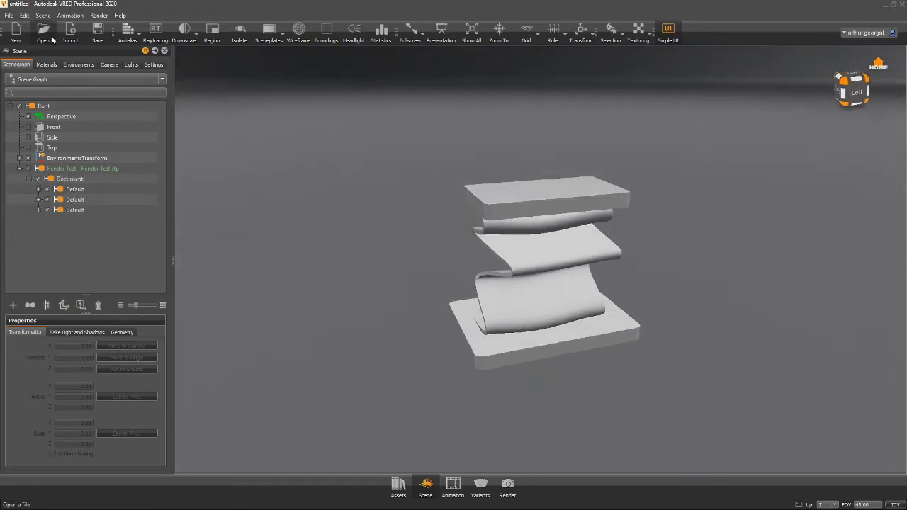
Examine the Default Material's properties in the scene's material list, then return to the scene graph
{"action": "left_click", "coordinate": [46, 65]}
{"action": "left_click", "coordinate": [22, 103]}
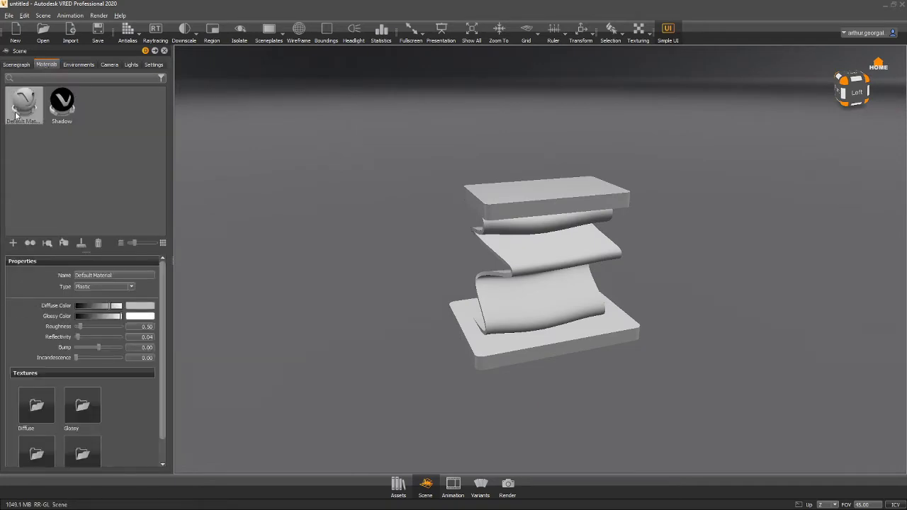
{"action": "scroll", "coordinate": [39, 405], "scroll_direction": "down", "scroll_amount": 1}
{"action": "scroll", "coordinate": [41, 407], "scroll_direction": "up", "scroll_amount": 1}
{"action": "left_click", "coordinate": [16, 65]}
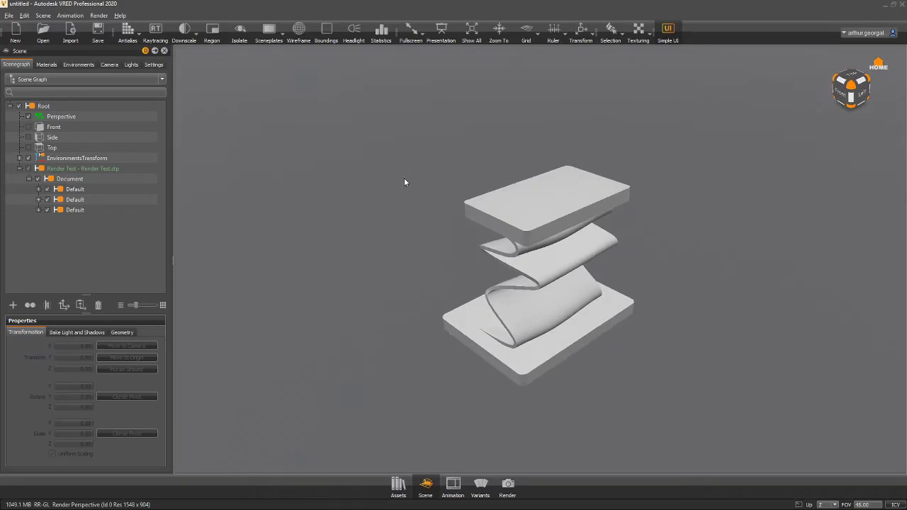
Select the folded solid between the two plates and turn on the display of its bounding box
{"action": "left_click_drag", "start_coordinate": [404, 182], "coordinate": [279, 257]}
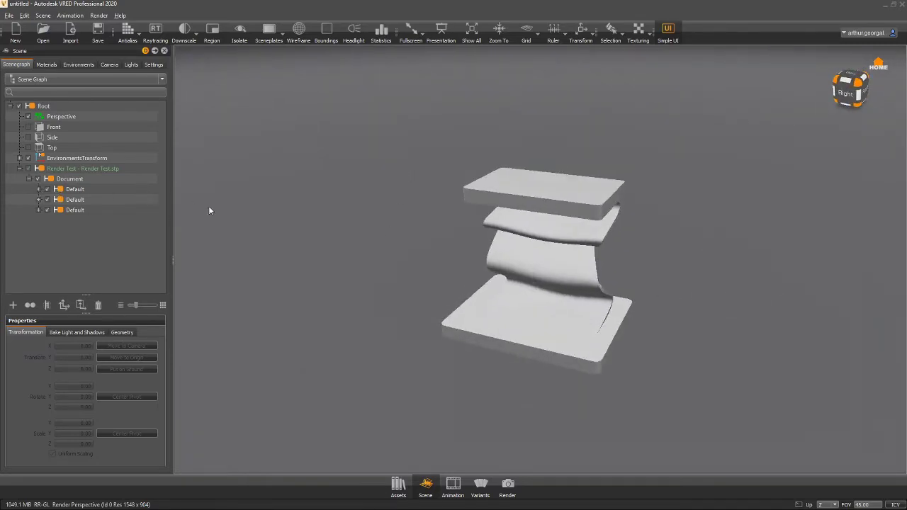
{"action": "left_click_drag", "start_coordinate": [371, 246], "coordinate": [693, 280]}
{"action": "right_click_drag", "start_coordinate": [692, 275], "coordinate": [523, 328]}
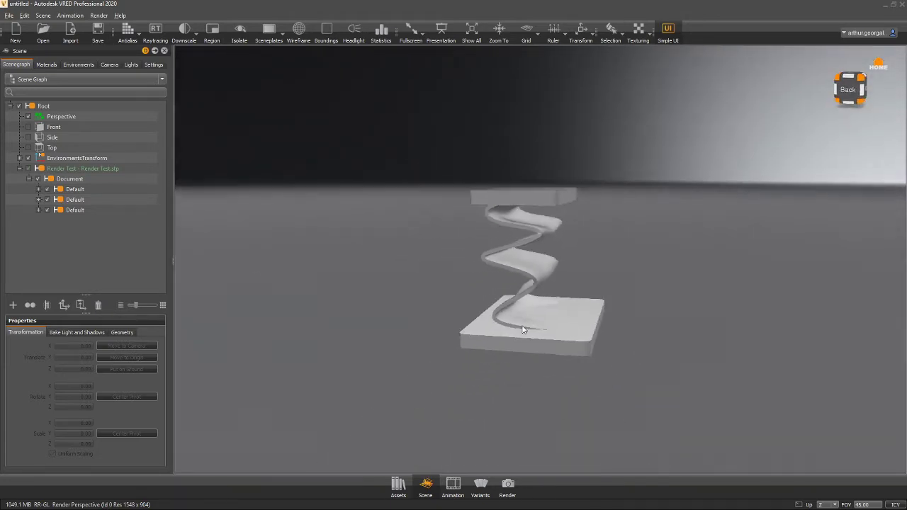
{"action": "left_click_drag", "start_coordinate": [523, 328], "coordinate": [488, 273]}
{"action": "left_click", "coordinate": [528, 257]}
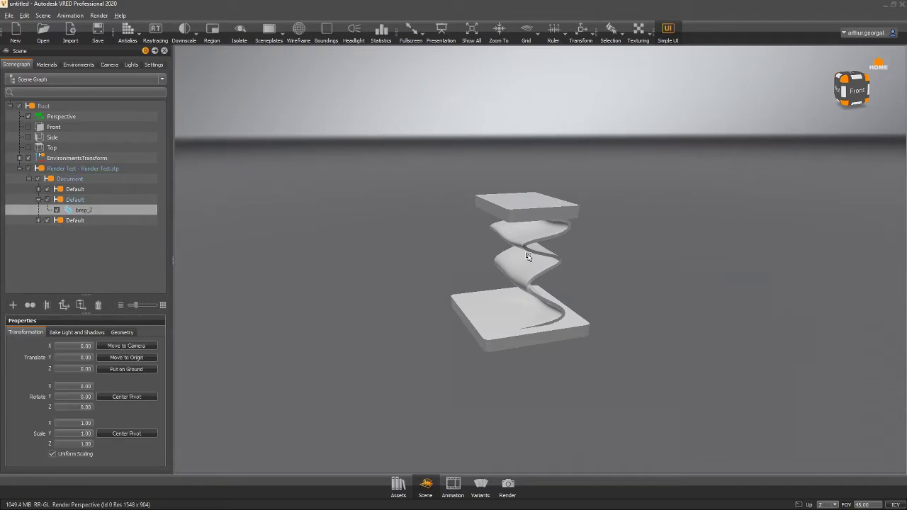
{"action": "left_click", "coordinate": [326, 32]}
Turn on the transform manipulator for the selected folded solid
{"action": "left_click_drag", "start_coordinate": [533, 203], "coordinate": [653, 66]}
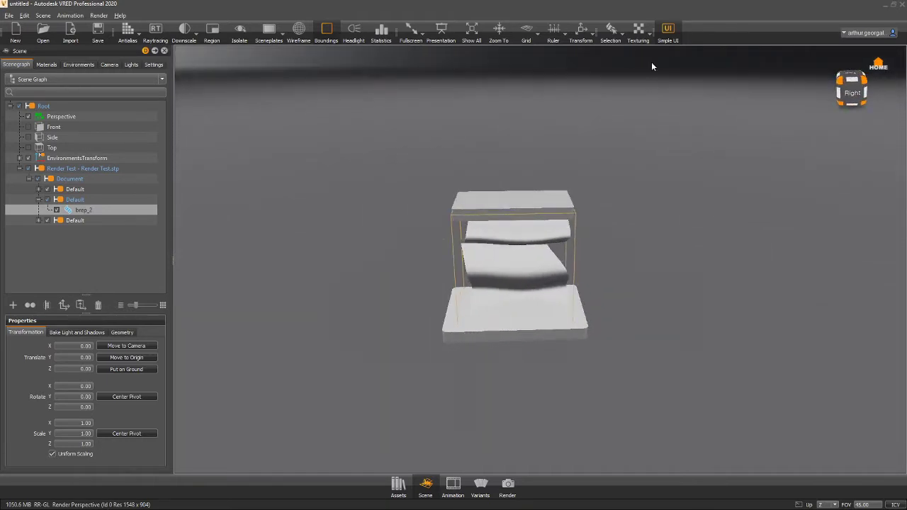
{"action": "left_click", "coordinate": [581, 33]}
{"action": "left_click_drag", "start_coordinate": [578, 57], "coordinate": [775, 163]}
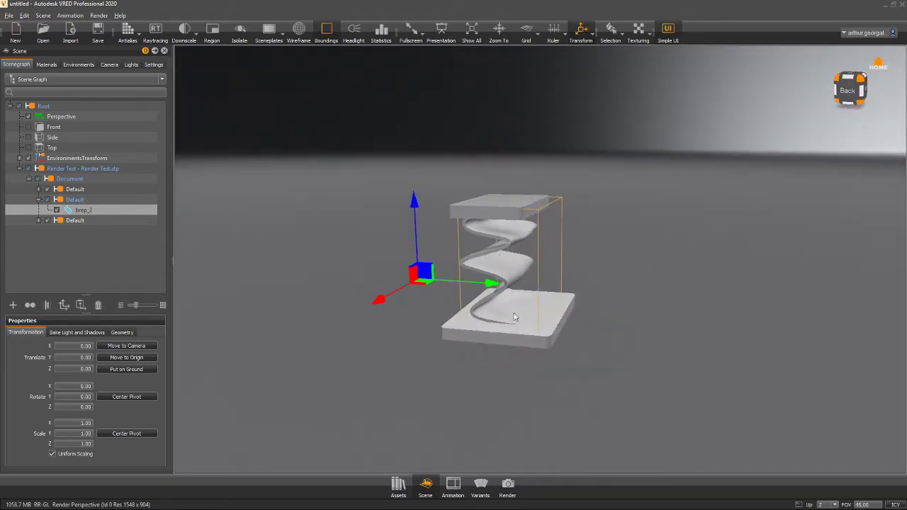
Try moving the folded solid along the X axis and undo the move
{"action": "left_click_drag", "start_coordinate": [379, 306], "coordinate": [346, 324]}
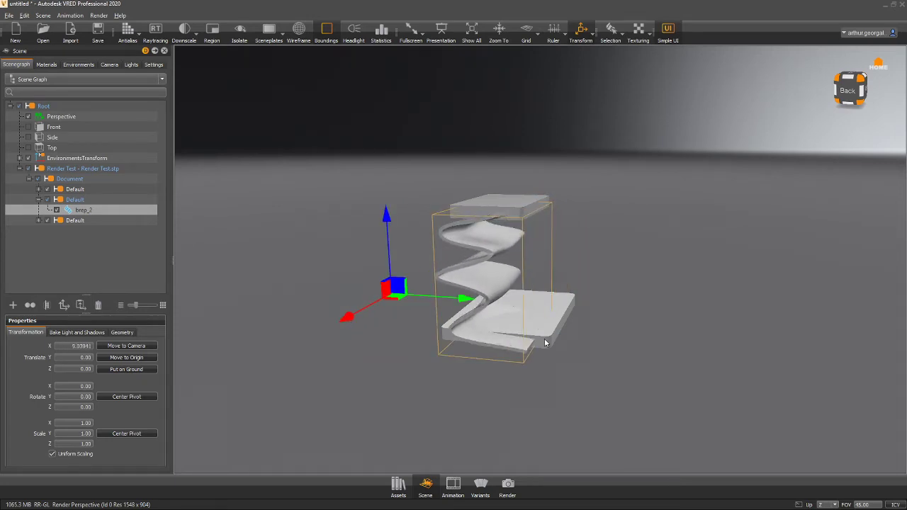
{"action": "left_click_drag", "start_coordinate": [545, 342], "coordinate": [582, 284], "text": "alt"}
{"action": "key", "text": "ctrl+z"}
Inspect the model from several sides, including a close view of the folded solid's end beneath the upper plate
{"action": "left_click_drag", "start_coordinate": [666, 291], "coordinate": [436, 426], "text": "alt"}
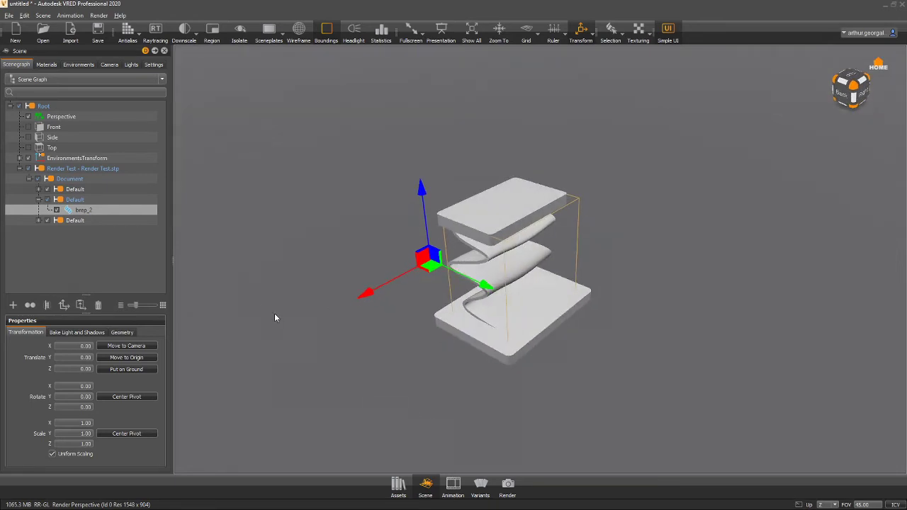
{"action": "mouse_move", "coordinate": [633, 316]}
{"action": "left_mouse_down", "text": "alt"}
{"action": "mouse_move", "coordinate": [295, 274]}
{"action": "mouse_move", "coordinate": [624, 312]}
{"action": "left_mouse_up", "text": "alt"}
{"action": "scroll", "coordinate": [624, 311], "scroll_direction": "up", "scroll_amount": 1}
{"action": "scroll", "coordinate": [573, 292], "scroll_direction": "down", "scroll_amount": 1}
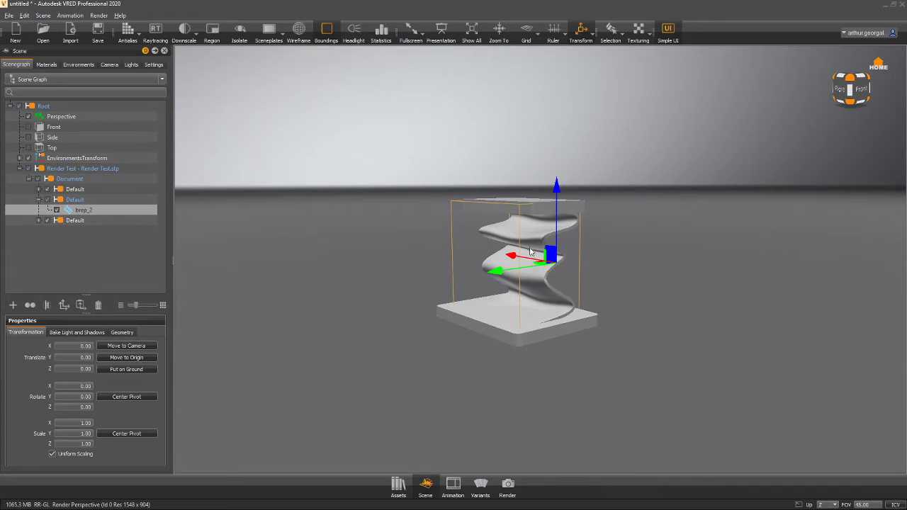
{"action": "left_click_drag", "start_coordinate": [534, 228], "coordinate": [552, 240], "text": "alt"}
{"action": "middle_click", "coordinate": [550, 239], "text": "alt"}
{"action": "left_click_drag", "start_coordinate": [584, 267], "coordinate": [440, 292], "text": "alt"}
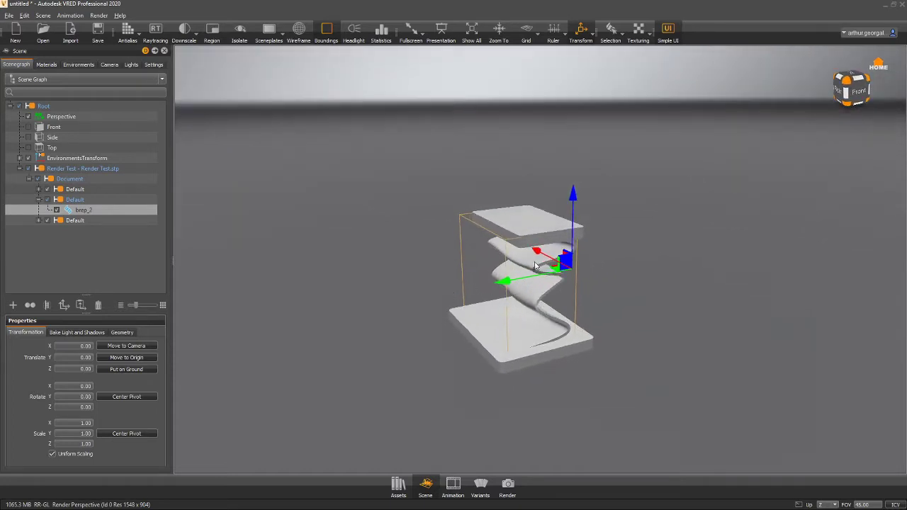
{"action": "left_click_drag", "start_coordinate": [536, 267], "coordinate": [563, 366], "text": "alt"}
{"action": "scroll", "coordinate": [589, 319], "scroll_direction": "up", "scroll_amount": 5}
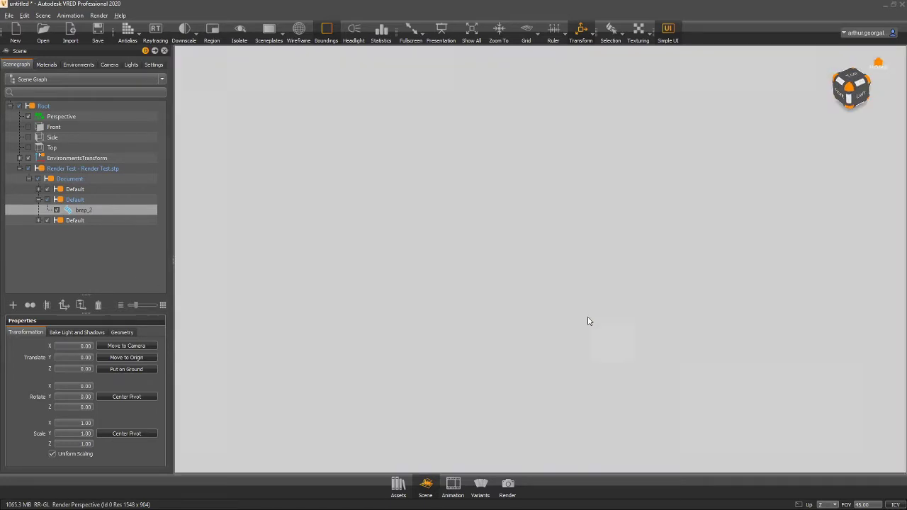
{"action": "scroll", "coordinate": [603, 267], "scroll_direction": "down", "scroll_amount": 4}
{"action": "scroll", "coordinate": [596, 278], "scroll_direction": "up", "scroll_amount": 5}
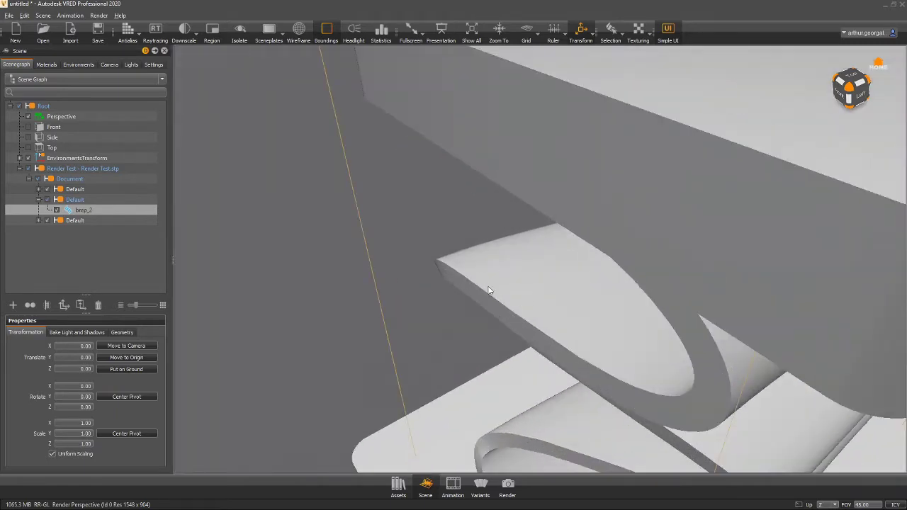
{"action": "left_click_drag", "start_coordinate": [547, 295], "coordinate": [606, 289], "text": "alt"}
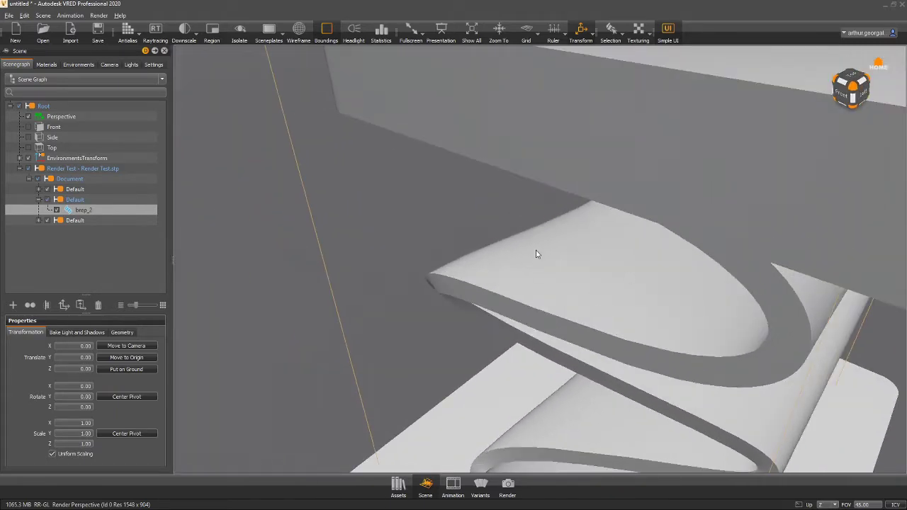
{"action": "scroll", "coordinate": [516, 272], "scroll_direction": "up", "scroll_amount": 5}
{"action": "scroll", "coordinate": [531, 246], "scroll_direction": "down", "scroll_amount": 5}
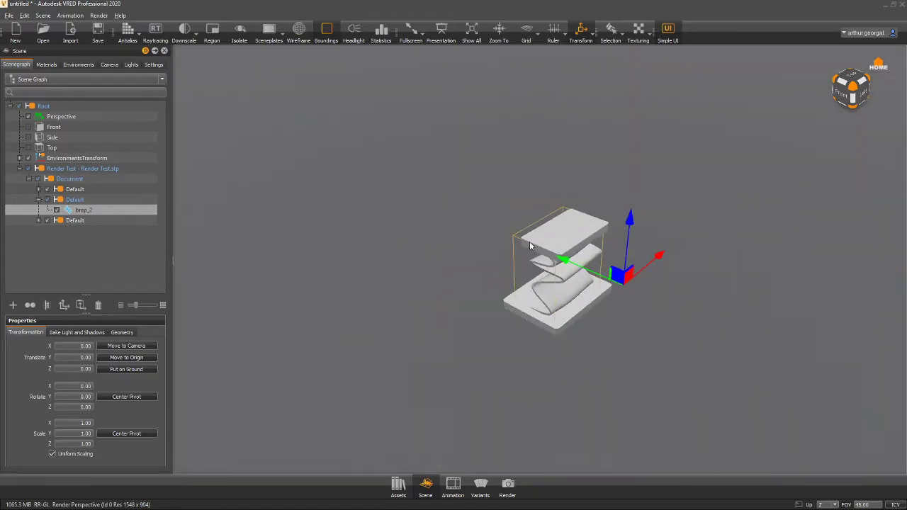
{"action": "scroll", "coordinate": [610, 229], "scroll_direction": "up", "scroll_amount": 3}
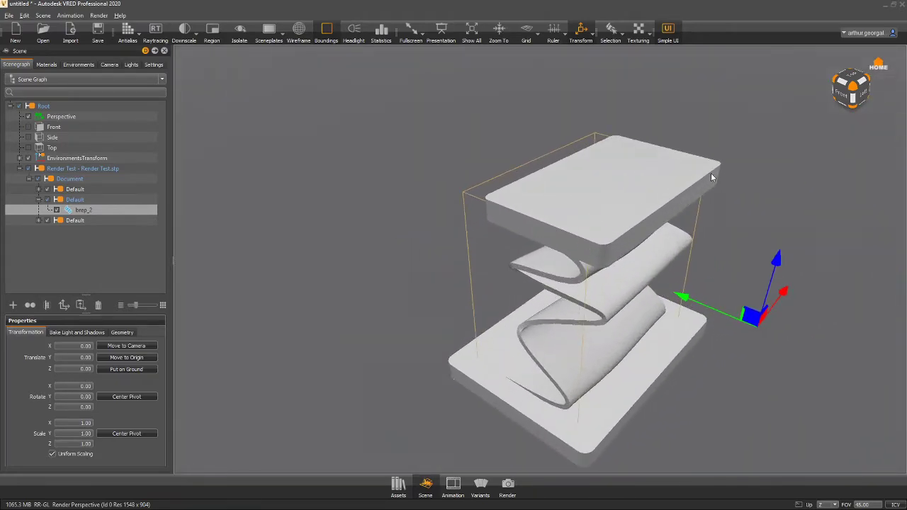
Examine the folds and both plates from the back and front, at close and wide range
{"action": "left_click_drag", "start_coordinate": [713, 179], "coordinate": [330, 172]}
{"action": "scroll", "coordinate": [347, 177], "scroll_direction": "up", "scroll_amount": 5}
{"action": "scroll", "coordinate": [358, 180], "scroll_direction": "down", "scroll_amount": 6}
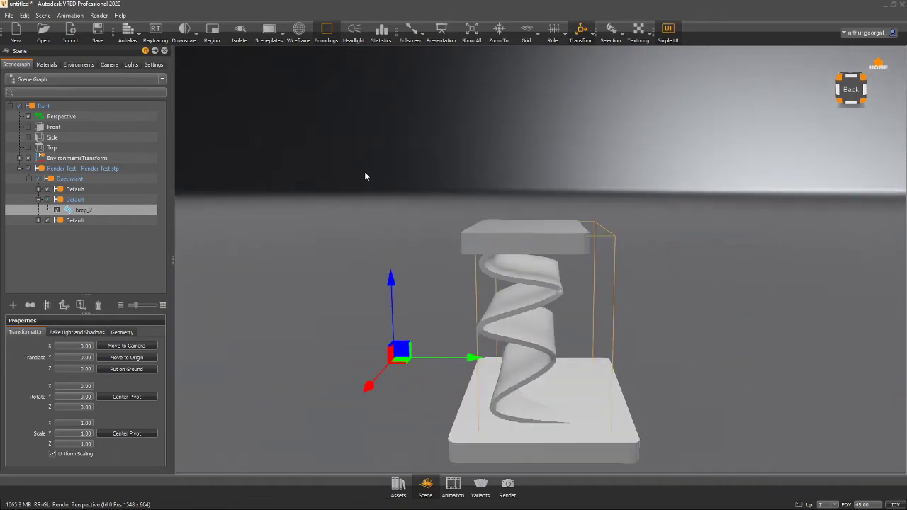
{"action": "scroll", "coordinate": [383, 178], "scroll_direction": "up", "scroll_amount": 3}
{"action": "scroll", "coordinate": [398, 182], "scroll_direction": "up", "scroll_amount": 4}
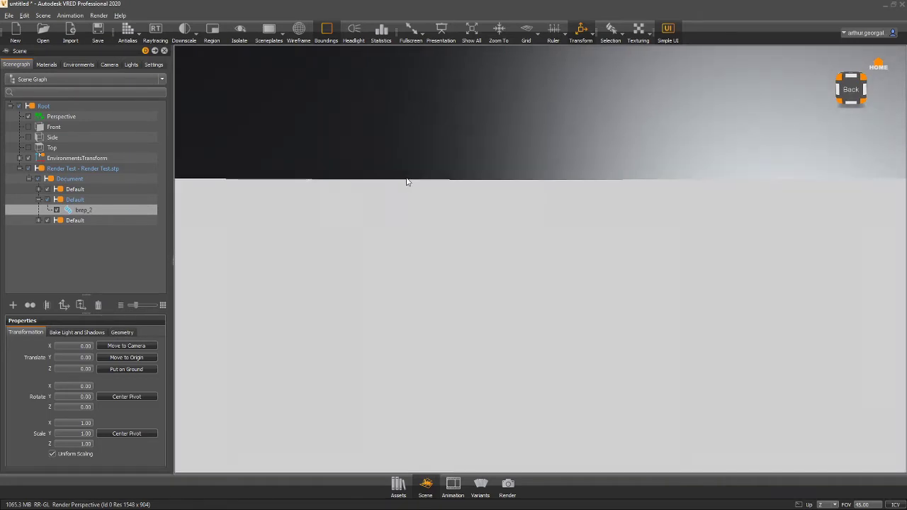
{"action": "scroll", "coordinate": [418, 188], "scroll_direction": "down", "scroll_amount": 3}
{"action": "left_click_drag", "start_coordinate": [427, 197], "coordinate": [564, 260]}
{"action": "scroll", "coordinate": [565, 260], "scroll_direction": "up", "scroll_amount": 5}
{"action": "middle_click_drag", "start_coordinate": [506, 196], "coordinate": [570, 251], "text": "alt"}
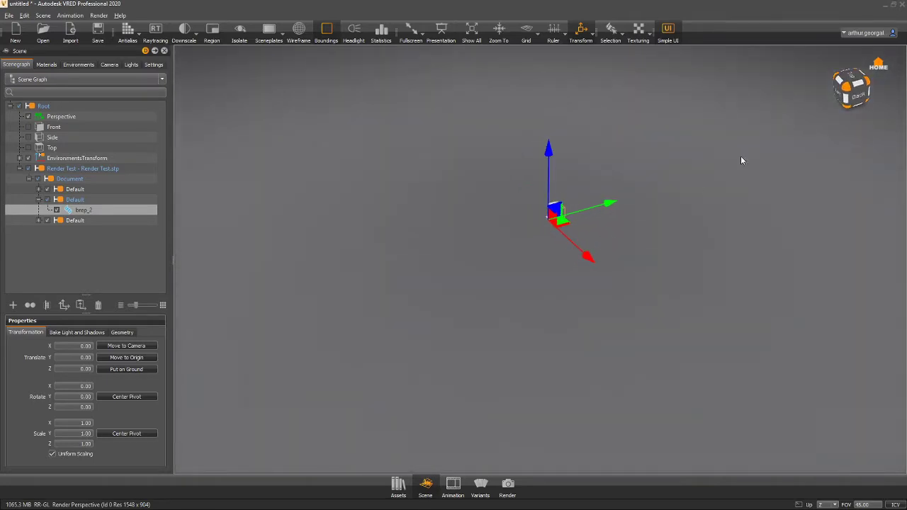
{"action": "left_click", "coordinate": [881, 63]}
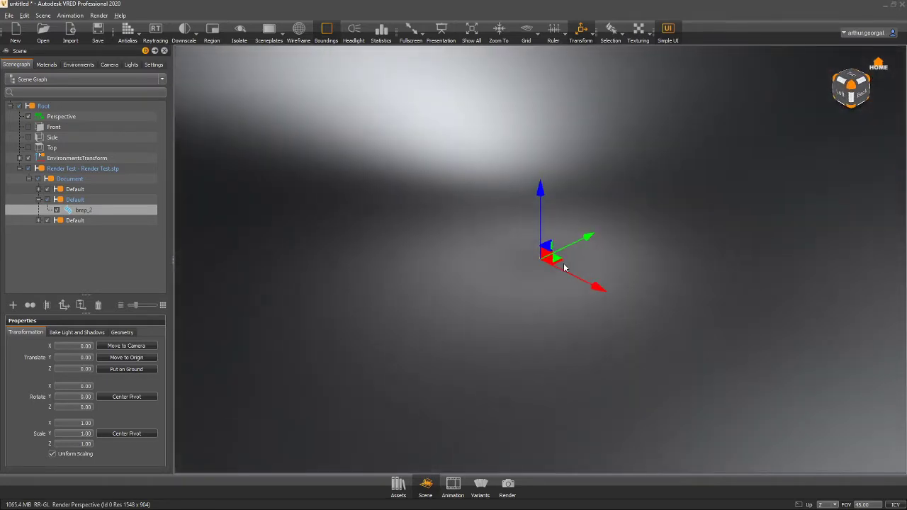
{"action": "scroll", "coordinate": [558, 261], "scroll_direction": "up", "scroll_amount": 3}
{"action": "scroll", "coordinate": [556, 252], "scroll_direction": "down", "scroll_amount": 6}
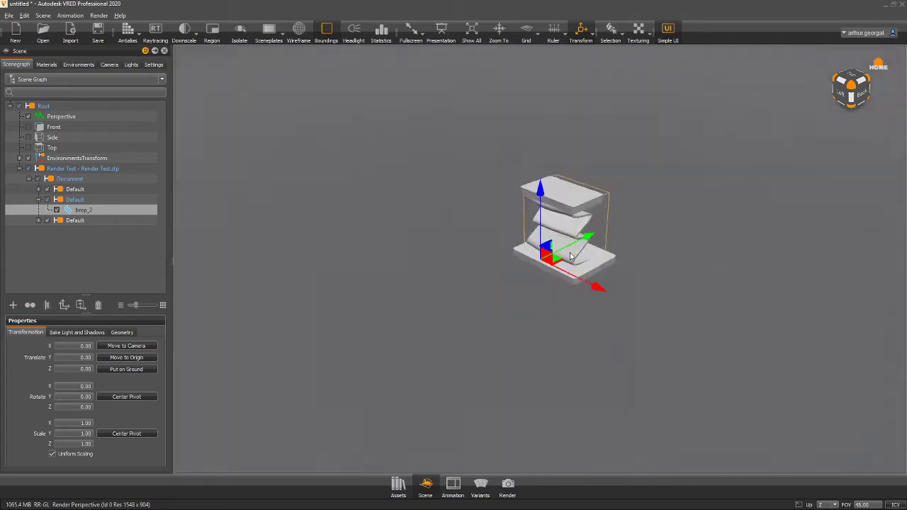
{"action": "scroll", "coordinate": [559, 233], "scroll_direction": "up", "scroll_amount": 4}
{"action": "double_click", "coordinate": [597, 195]}
{"action": "scroll", "coordinate": [573, 224], "scroll_direction": "up", "scroll_amount": 4}
{"action": "scroll", "coordinate": [553, 245], "scroll_direction": "up", "scroll_amount": 5}
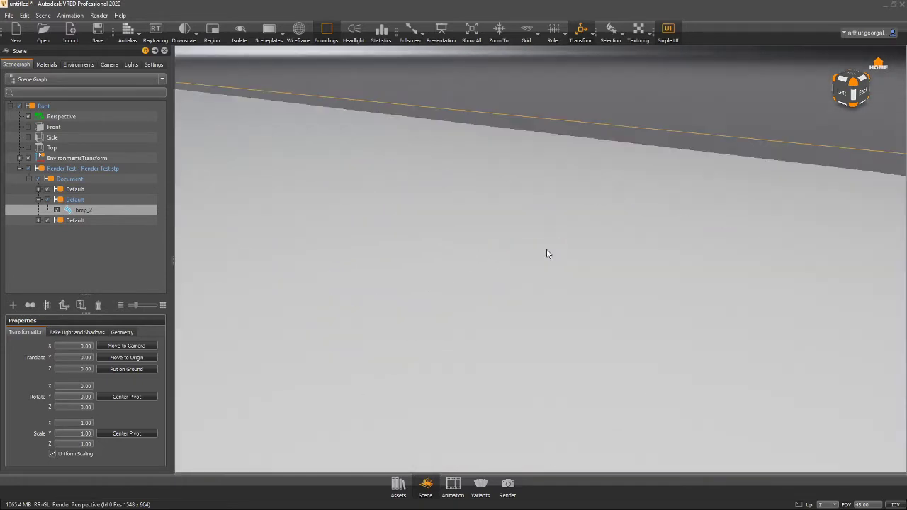
{"action": "scroll", "coordinate": [548, 250], "scroll_direction": "down", "scroll_amount": 4}
{"action": "double_click", "coordinate": [353, 250]}
{"action": "scroll", "coordinate": [520, 251], "scroll_direction": "up", "scroll_amount": 5}
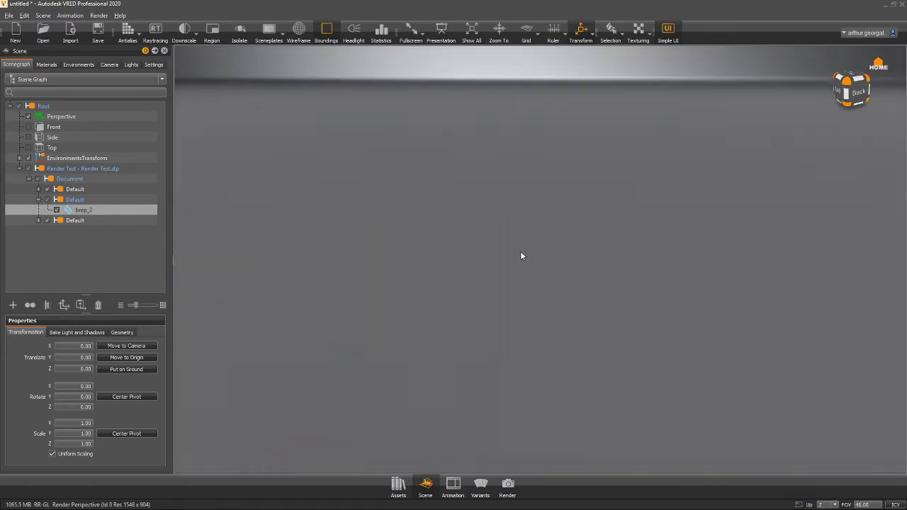
{"action": "scroll", "coordinate": [521, 248], "scroll_direction": "down", "scroll_amount": 6}
{"action": "left_click_drag", "start_coordinate": [529, 242], "coordinate": [491, 268]}
{"action": "scroll", "coordinate": [587, 298], "scroll_direction": "up", "scroll_amount": 8}
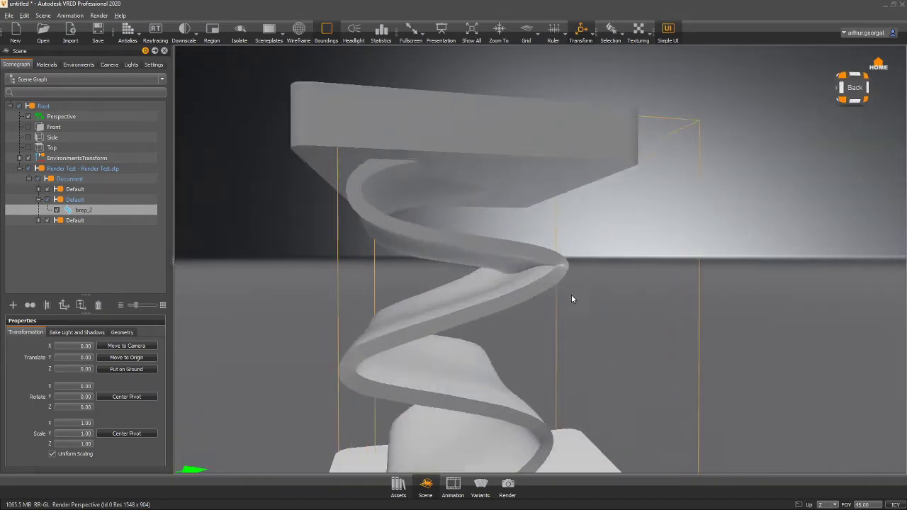
{"action": "scroll", "coordinate": [593, 287], "scroll_direction": "down", "scroll_amount": 8}
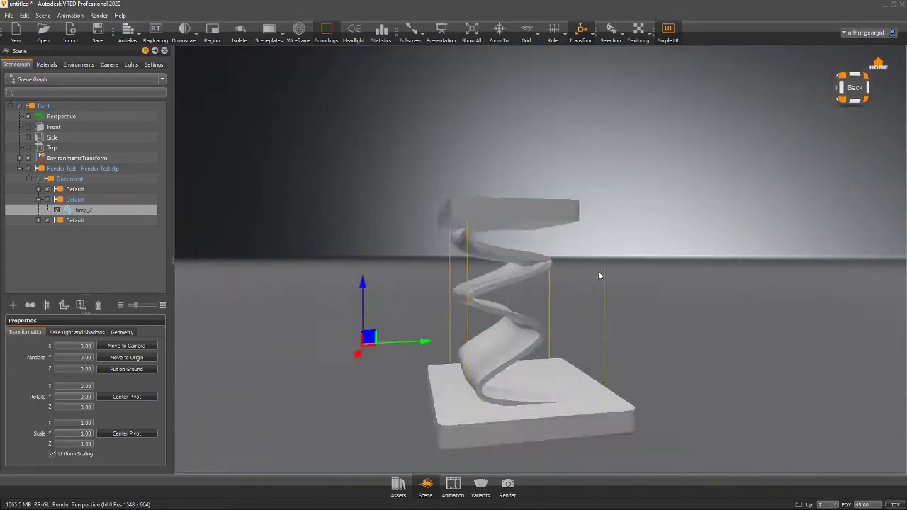
{"action": "left_click_drag", "start_coordinate": [588, 269], "coordinate": [687, 357]}
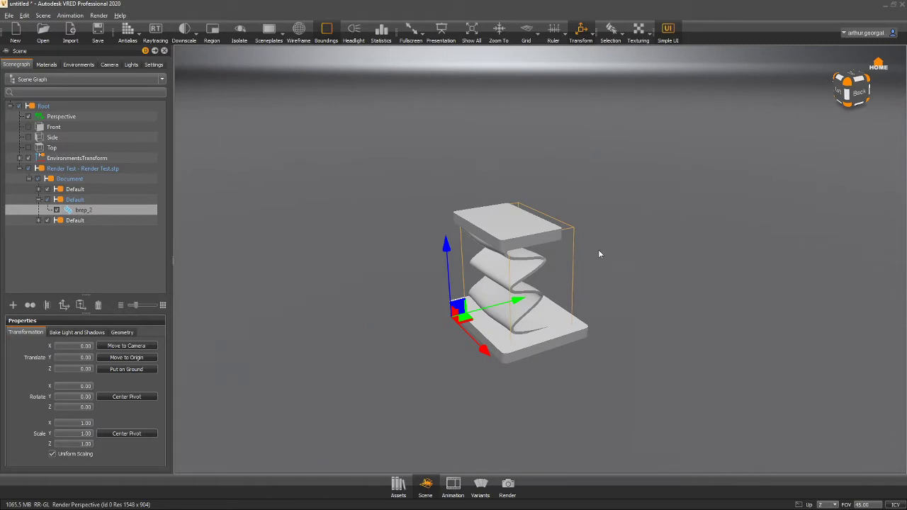
{"action": "left_click_drag", "start_coordinate": [599, 254], "coordinate": [455, 284]}
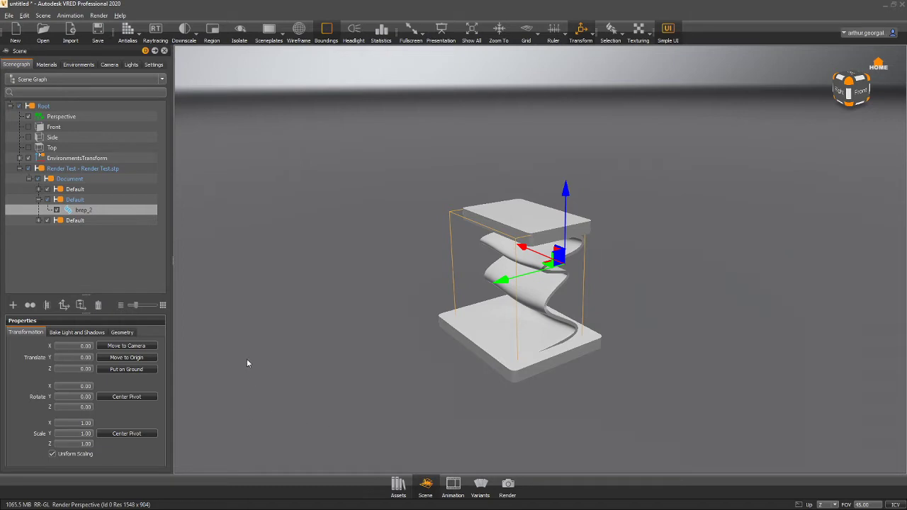
Select the whole Render Test import in the scene graph and collapse its second Default group
{"action": "left_click", "coordinate": [49, 170]}
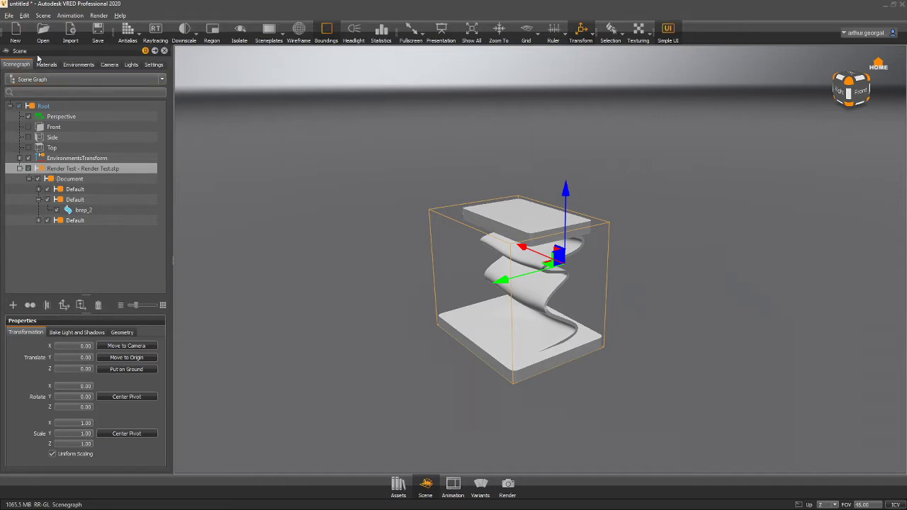
{"action": "left_click", "coordinate": [39, 200]}
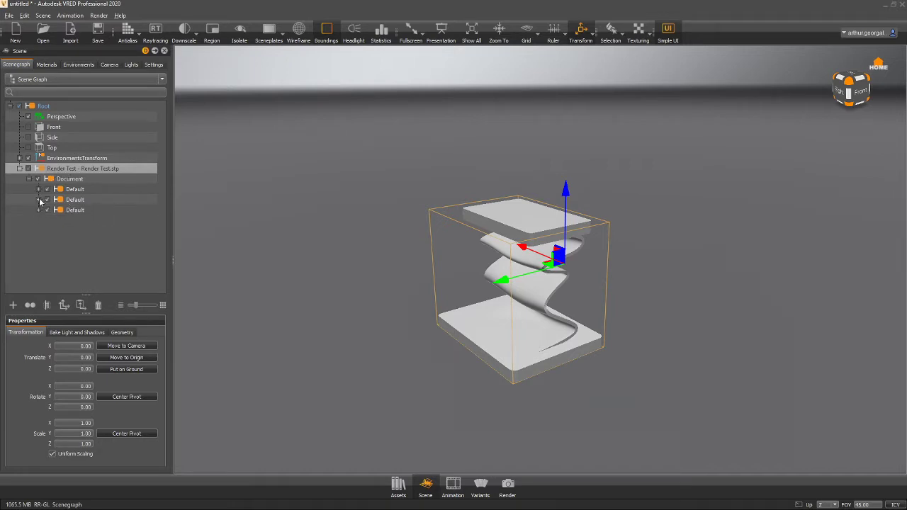
Hide the EnvironmentsTransform group, show it again and clear the scene graph selection
{"action": "left_click", "coordinate": [20, 158]}
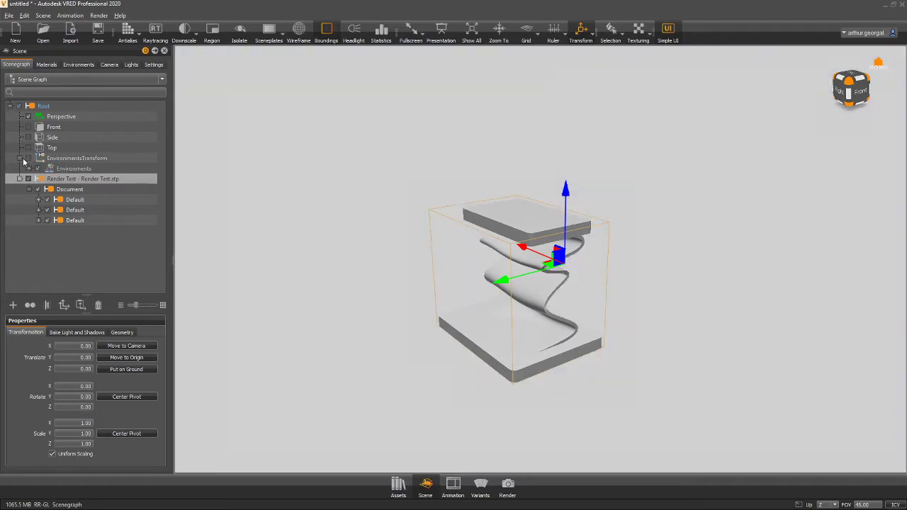
{"action": "left_click", "coordinate": [25, 160]}
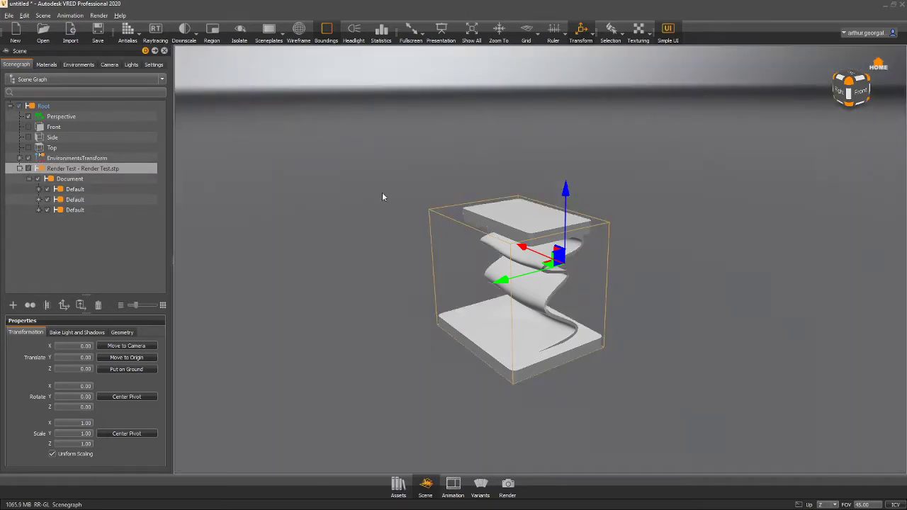
{"action": "left_click", "coordinate": [72, 258]}
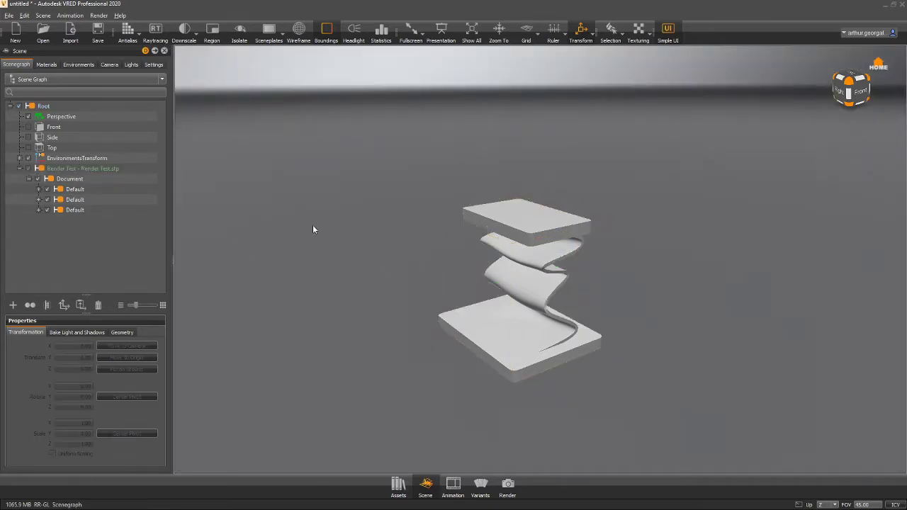
Expand the first Default group under Document and select its brep_1 part, the upper plate
{"action": "left_click", "coordinate": [78, 190]}
{"action": "left_click", "coordinate": [38, 190]}
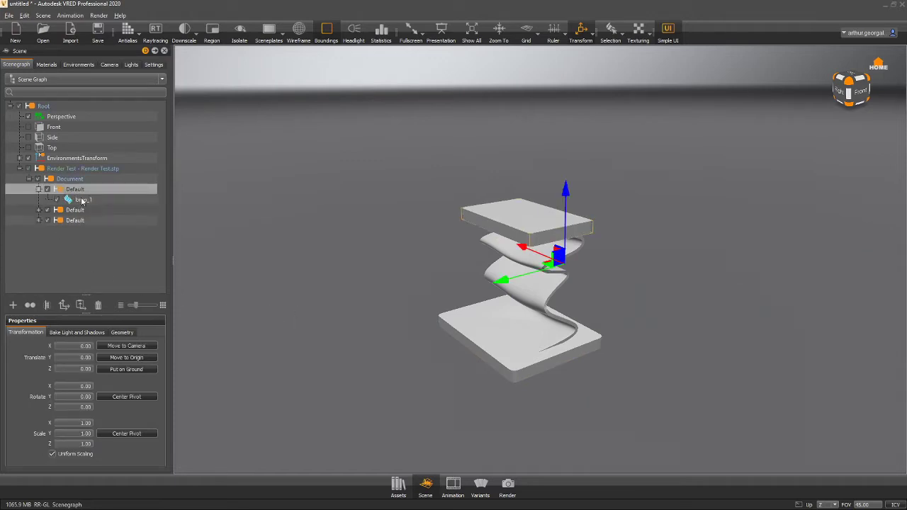
{"action": "left_click", "coordinate": [83, 200]}
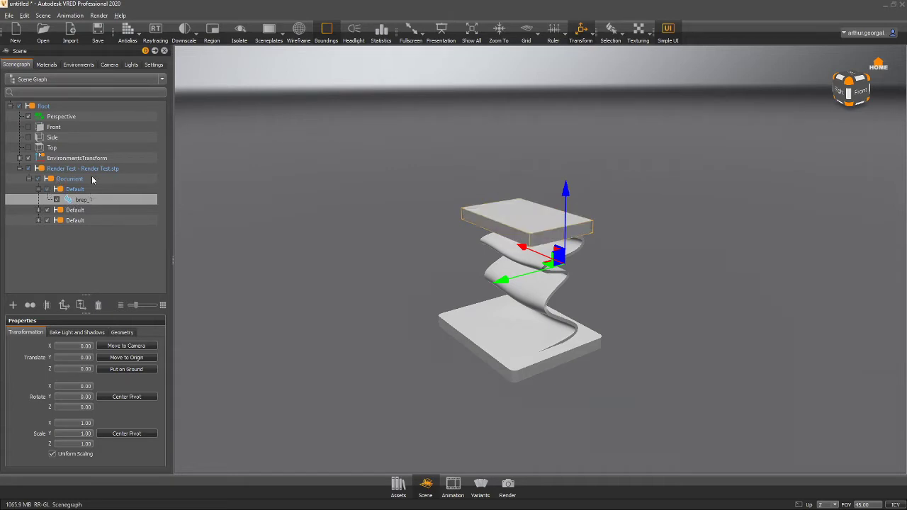
{"action": "left_click_drag", "start_coordinate": [385, 200], "coordinate": [711, 230], "text": "alt"}
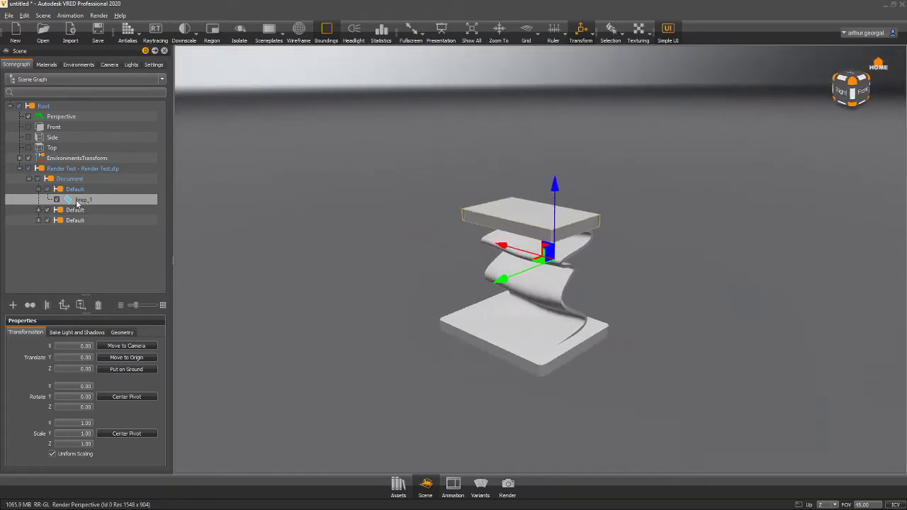
Expand the two remaining Default groups and toggle the visibility of brep_3 off and back on
{"action": "left_click", "coordinate": [39, 210]}
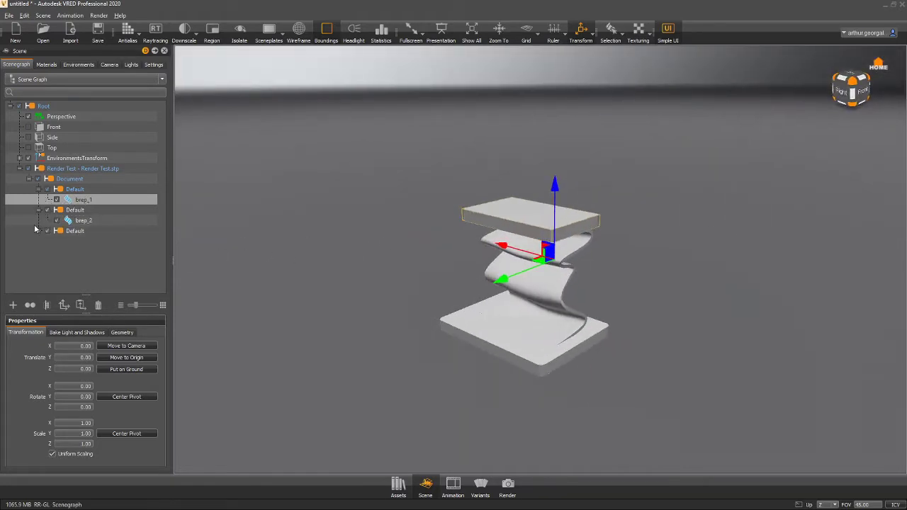
{"action": "left_click", "coordinate": [39, 231]}
{"action": "left_click", "coordinate": [57, 242]}
{"action": "left_click", "coordinate": [58, 242]}
Select brep_3 and brep_2 in turn, ending with the whole Document group selected
{"action": "left_click", "coordinate": [105, 241]}
{"action": "left_click", "coordinate": [78, 221]}
{"action": "left_click", "coordinate": [66, 181]}
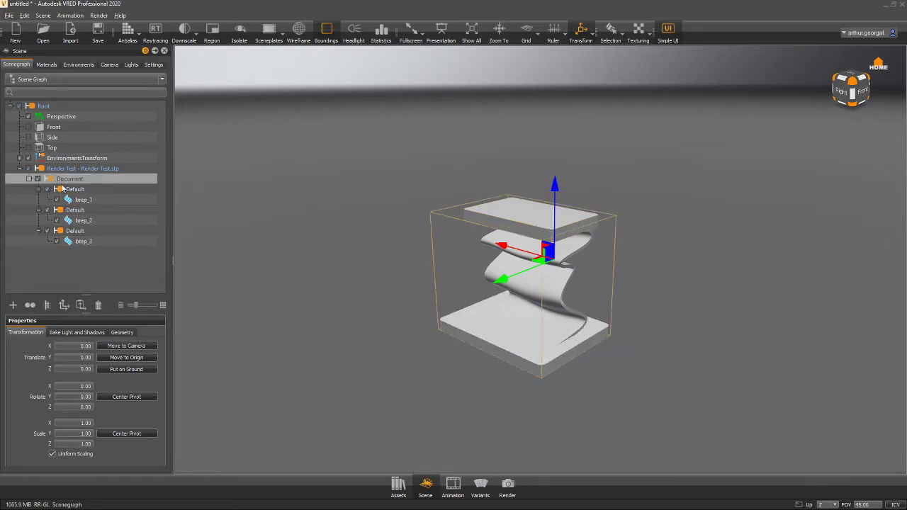
Try nesting the brep_2 Default group under the brep_1 Default group, toggle the parent group's visibility off and on, and undo the nesting
{"action": "left_click", "coordinate": [90, 190]}
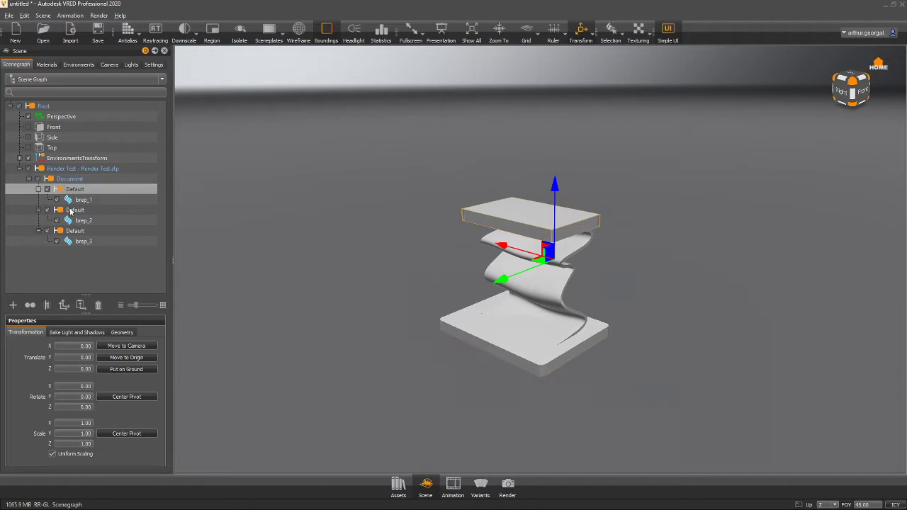
{"action": "left_click_drag", "start_coordinate": [72, 211], "coordinate": [75, 190]}
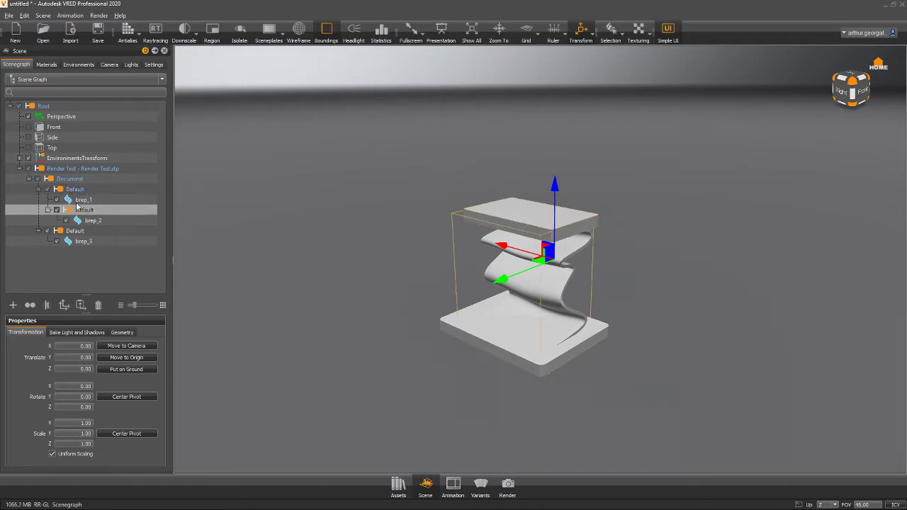
{"action": "left_click", "coordinate": [48, 190]}
{"action": "left_click", "coordinate": [48, 190]}
{"action": "key", "text": "ctrl+z"}
{"action": "key", "text": "ctrl+z"}
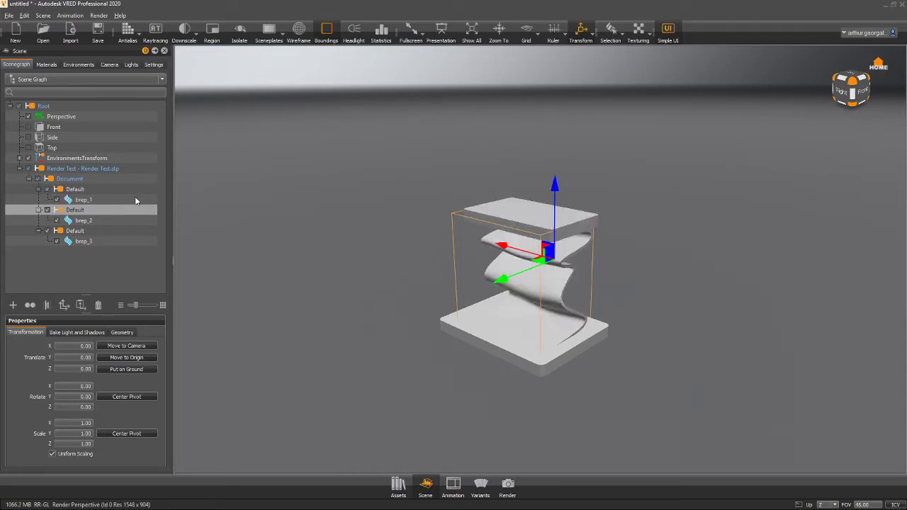
Try scaling the Default group containing brep_2 uniformly by 10, and undo the scaling
{"action": "left_click_drag", "start_coordinate": [276, 151], "coordinate": [430, 176], "text": "alt"}
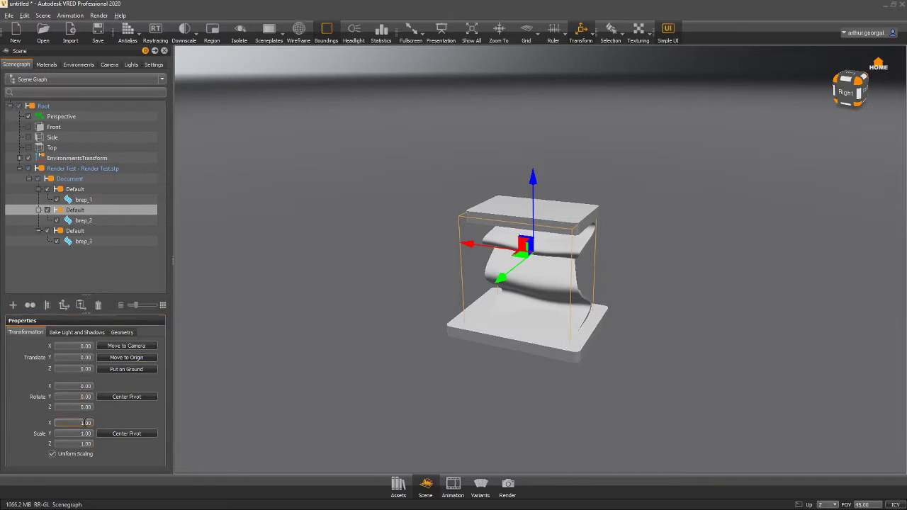
{"action": "left_click_drag", "start_coordinate": [73, 424], "coordinate": [130, 423]}
{"action": "key", "text": "Return"}
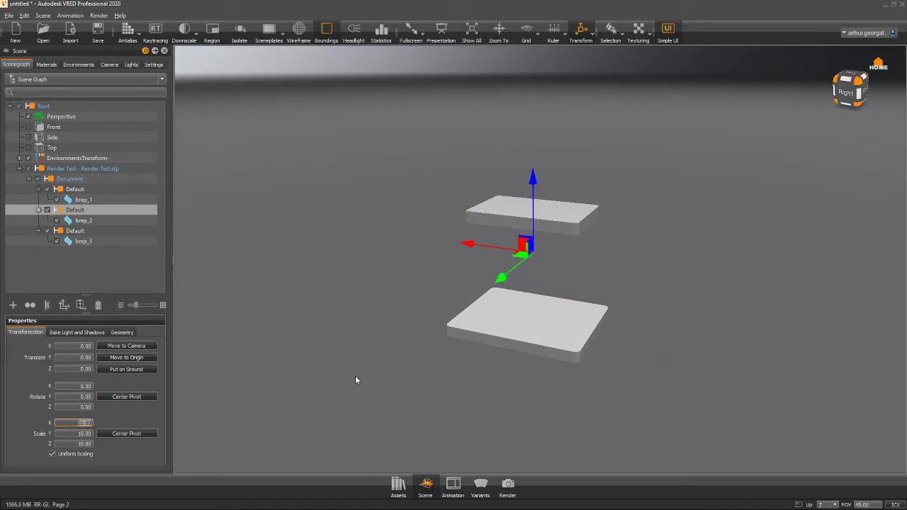
{"action": "left_click", "coordinate": [356, 376]}
{"action": "key", "text": "ctrl+z"}
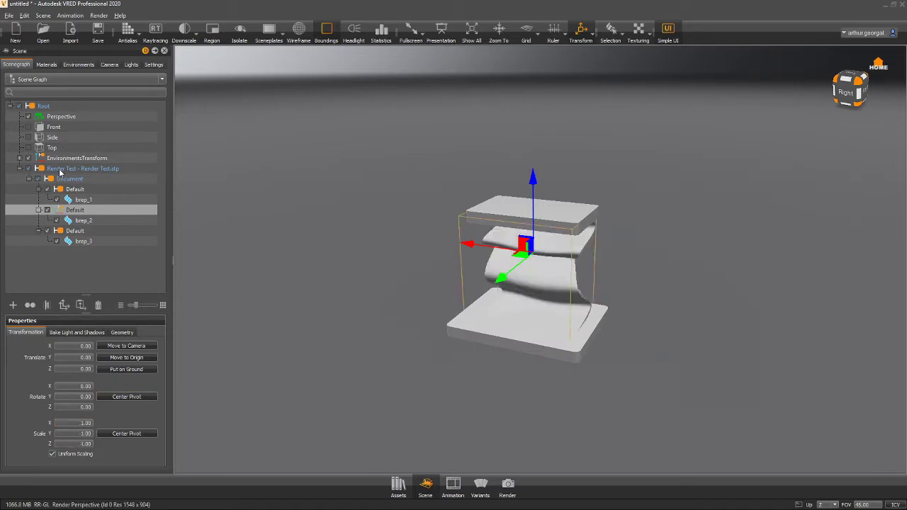
Scale the whole Render Test - Render Test.stp group uniformly by 10 and return to the home view
{"action": "left_click", "coordinate": [60, 170]}
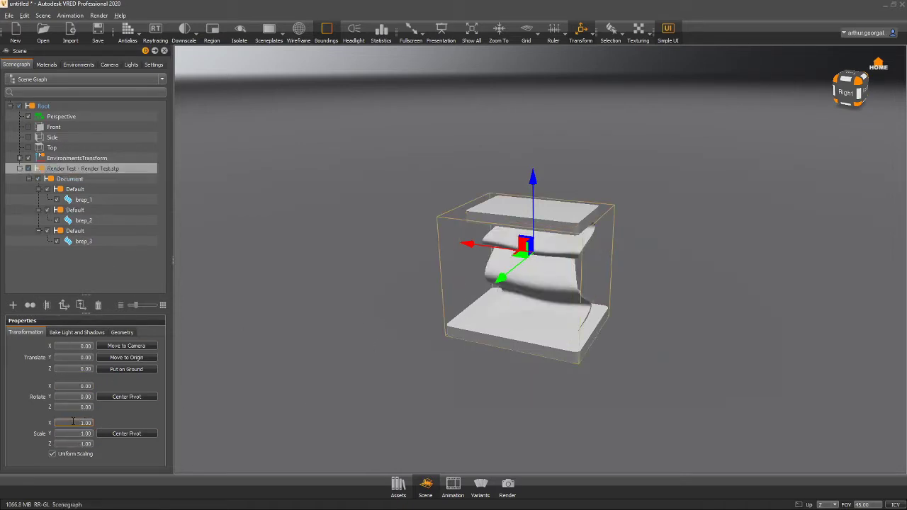
{"action": "type", "text": "10"}
{"action": "key", "text": "Return"}
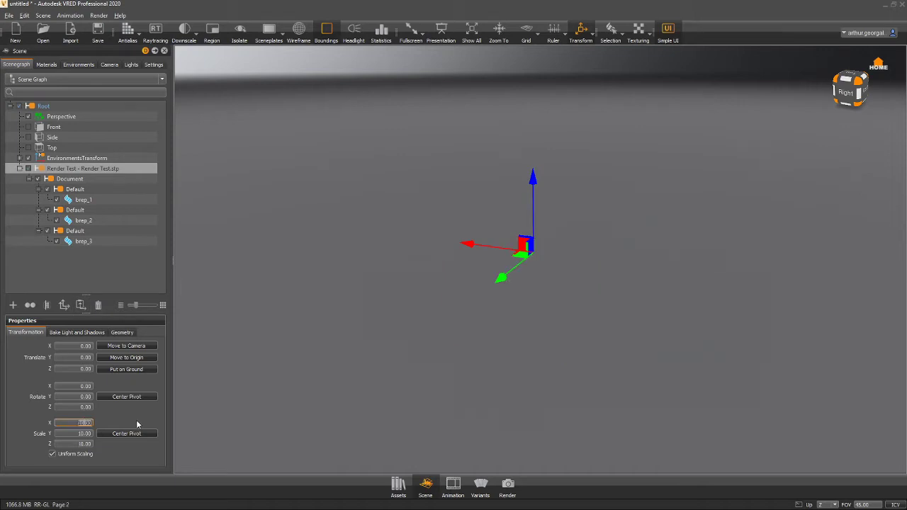
{"action": "left_click", "coordinate": [873, 69]}
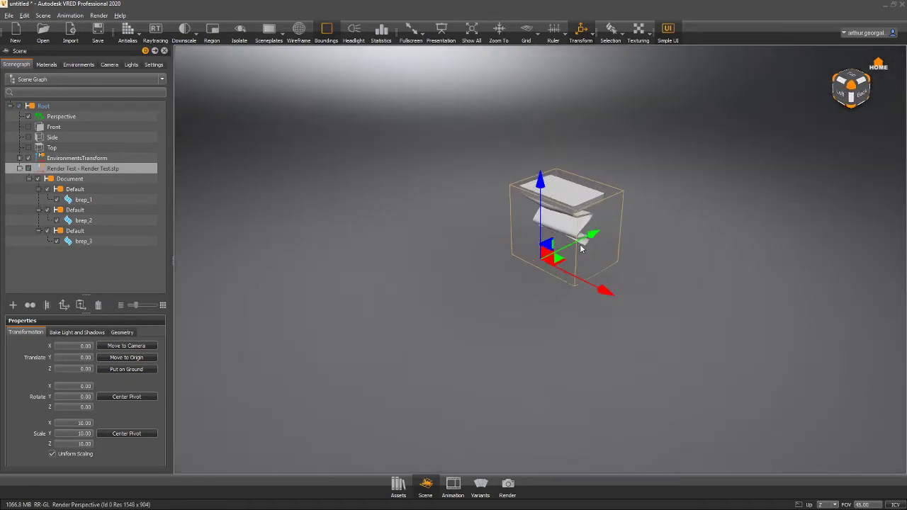
Move the Render Test group up to about Z 75 and along the Y axis to about -283
{"action": "left_click_drag", "start_coordinate": [541, 178], "coordinate": [537, 151]}
{"action": "left_click_drag", "start_coordinate": [558, 323], "coordinate": [443, 272], "text": "alt"}
{"action": "left_click_drag", "start_coordinate": [601, 220], "coordinate": [482, 232]}
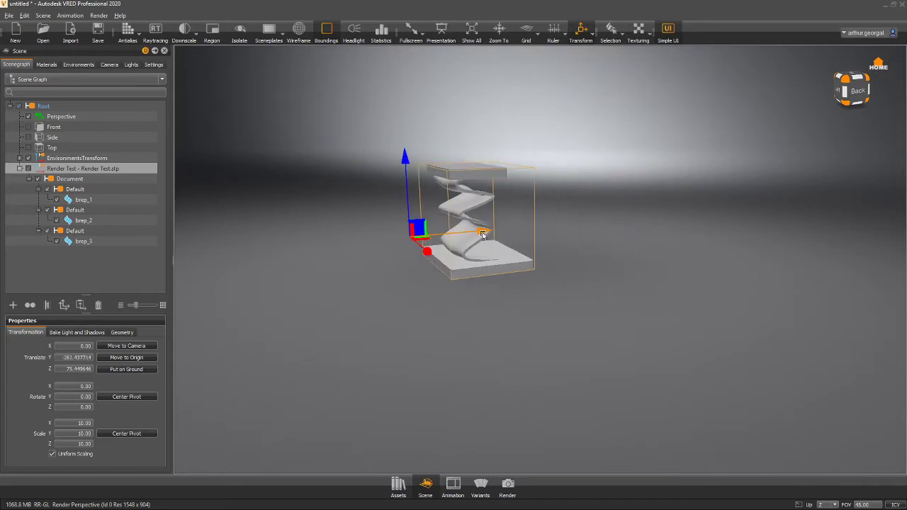
{"action": "left_click_drag", "start_coordinate": [565, 342], "coordinate": [727, 336], "text": "alt"}
{"action": "right_click_drag", "start_coordinate": [546, 238], "coordinate": [407, 362], "text": "alt"}
{"action": "left_click_drag", "start_coordinate": [407, 362], "coordinate": [409, 260], "text": "alt"}
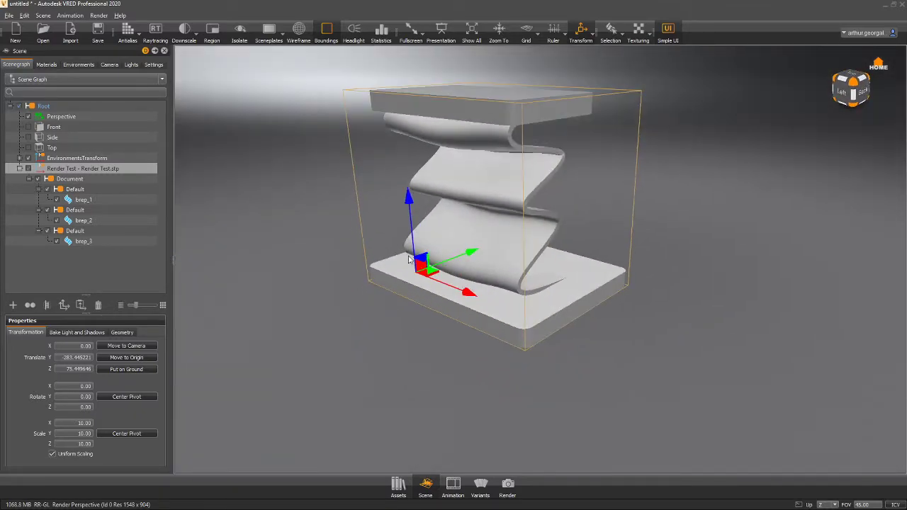
Turn off the Transform manipulator and clear the selection of the Render Test group
{"action": "left_click", "coordinate": [575, 33]}
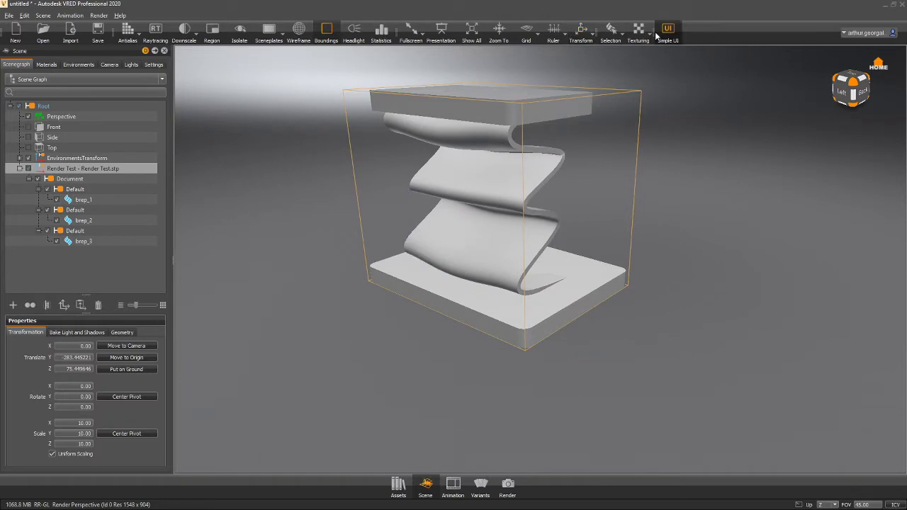
{"action": "left_click", "coordinate": [284, 164]}
{"action": "left_click_drag", "start_coordinate": [371, 190], "coordinate": [349, 163], "text": "alt"}
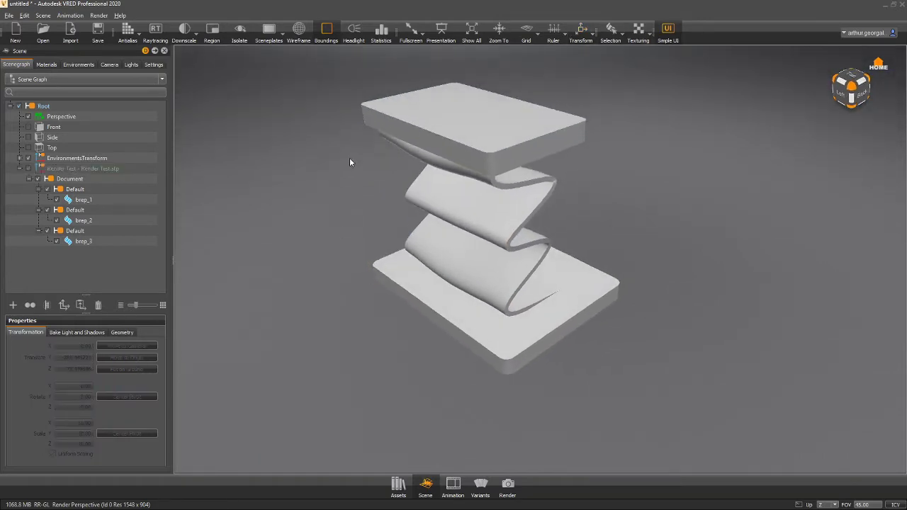
Create a new Unicolor Carpaint material in the scene's materials
{"action": "left_click", "coordinate": [46, 65]}
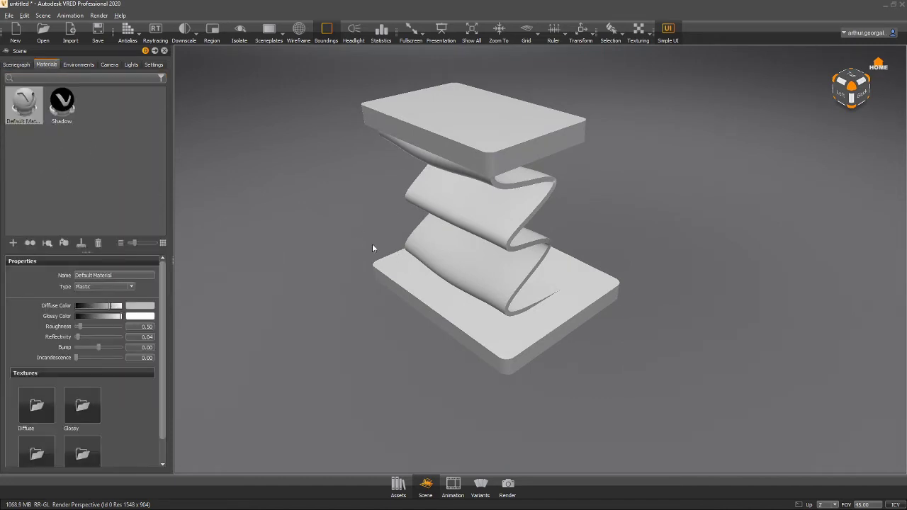
{"action": "left_click", "coordinate": [14, 243]}
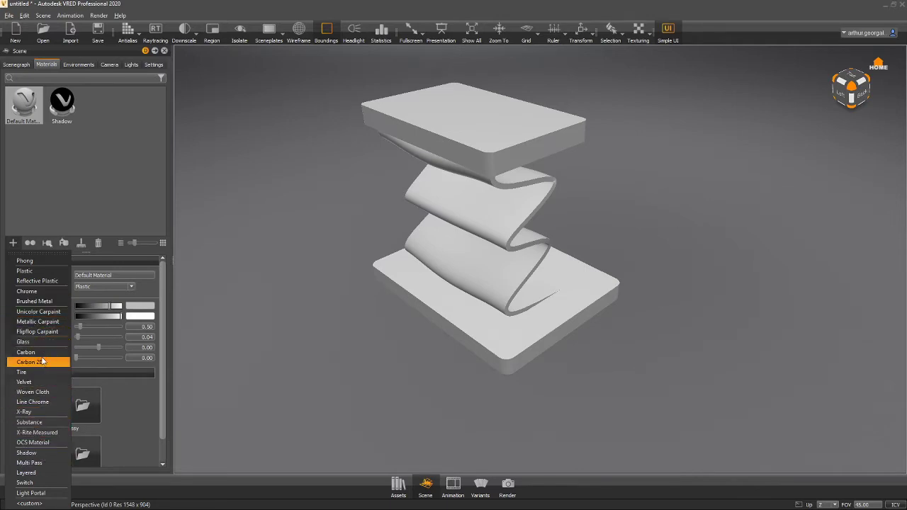
{"action": "left_click", "coordinate": [35, 312]}
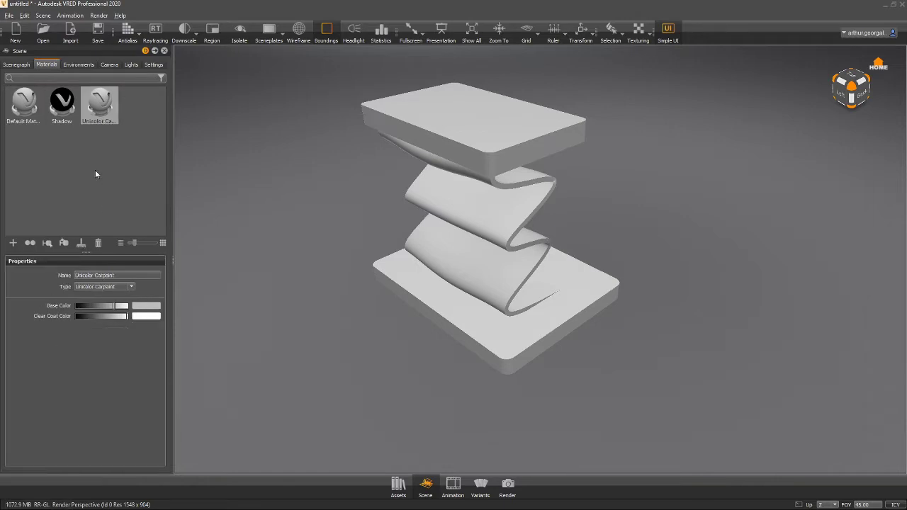
Apply the Unicolor Carpaint material to the upper plate and set its base color to a saturated red of about 0.951
{"action": "left_click_drag", "start_coordinate": [102, 106], "coordinate": [418, 126]}
{"action": "left_click", "coordinate": [152, 306]}
{"action": "left_click_drag", "start_coordinate": [359, 268], "coordinate": [479, 173]}
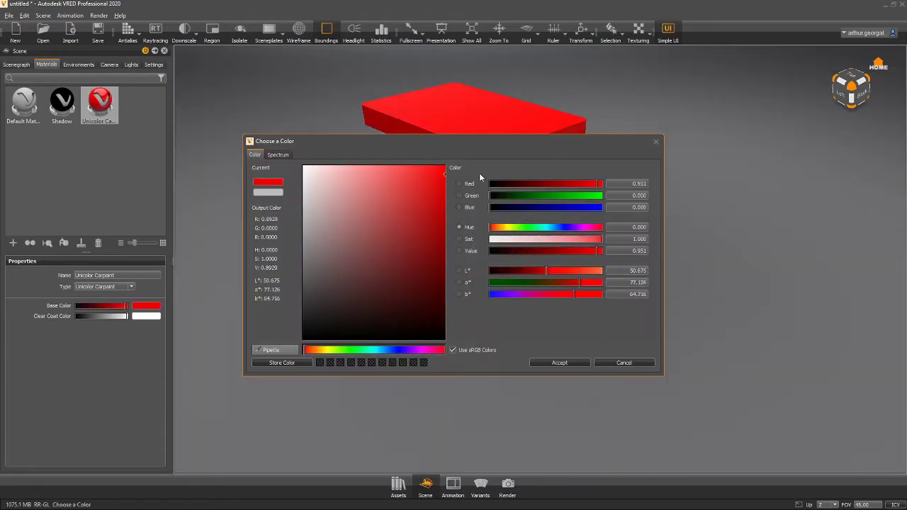
{"action": "left_click", "coordinate": [559, 362]}
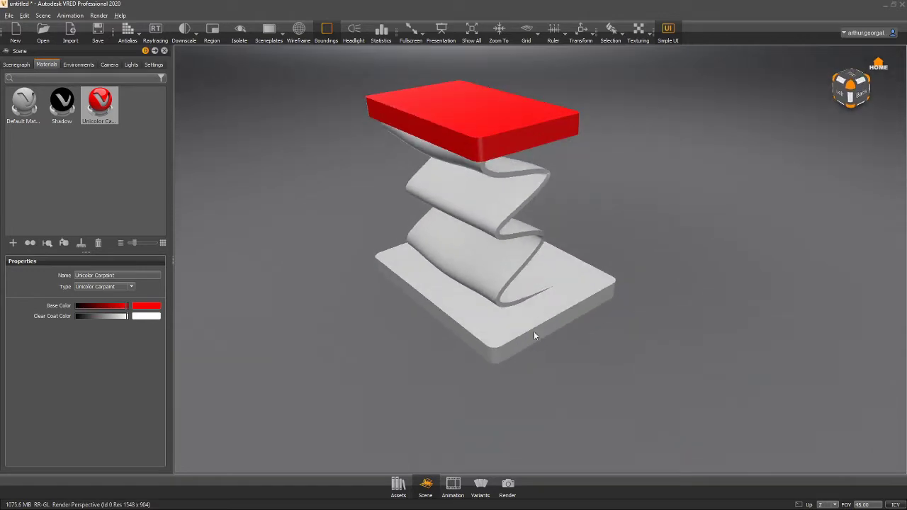
Apply the red Unicolor Carpaint material to the folded solid between the plates
{"action": "right_click_drag", "start_coordinate": [454, 129], "coordinate": [451, 151]}
{"action": "middle_click_drag", "start_coordinate": [452, 151], "coordinate": [532, 236]}
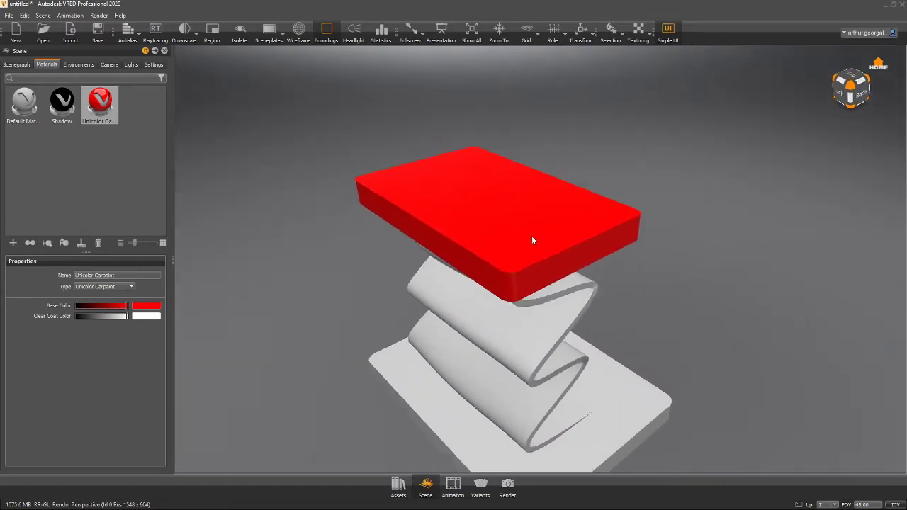
{"action": "right_click_drag", "start_coordinate": [533, 241], "coordinate": [493, 276]}
{"action": "left_click_drag", "start_coordinate": [472, 282], "coordinate": [533, 332]}
{"action": "left_click_drag", "start_coordinate": [106, 110], "coordinate": [519, 345]}
{"action": "middle_click_drag", "start_coordinate": [518, 345], "coordinate": [451, 197]}
{"action": "left_click_drag", "start_coordinate": [450, 196], "coordinate": [318, 264]}
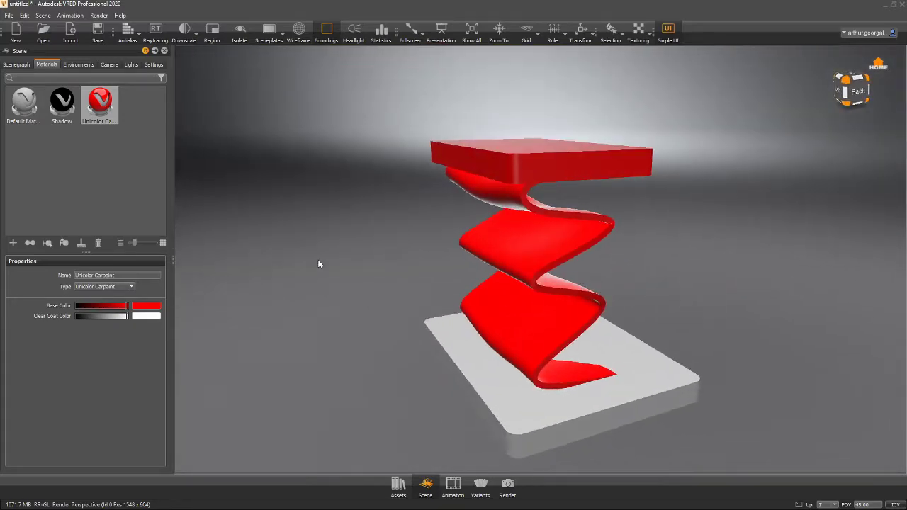
Create a Chrome material and apply it to the upper plate
{"action": "right_click", "coordinate": [90, 154]}
{"action": "mouse_move", "coordinate": [141, 159]}
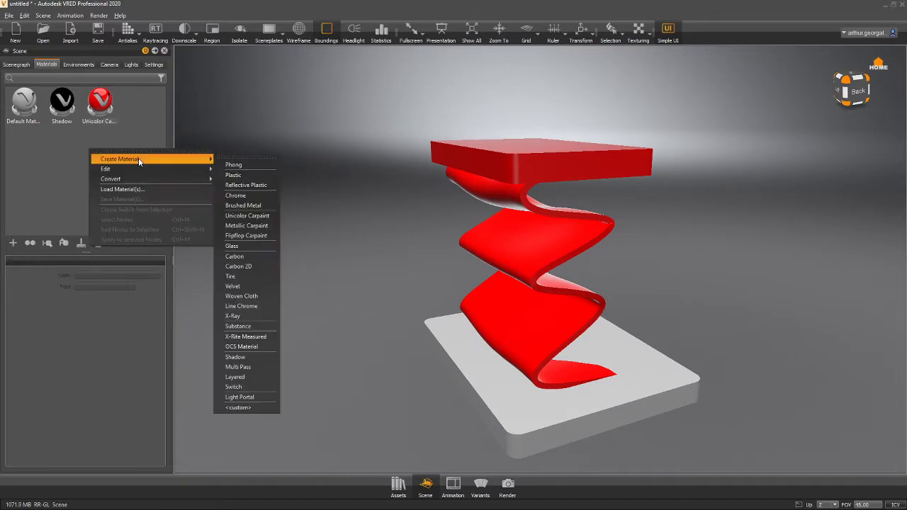
{"action": "left_click", "coordinate": [241, 195]}
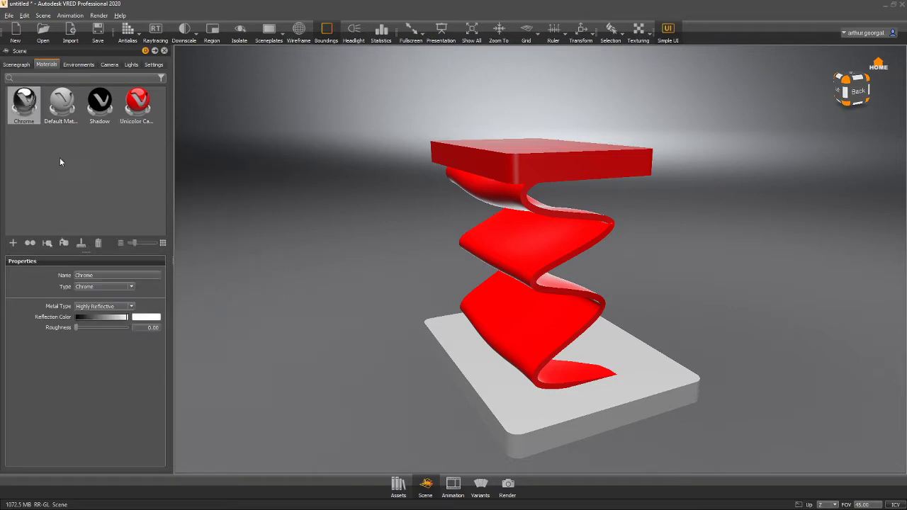
{"action": "left_click_drag", "start_coordinate": [15, 106], "coordinate": [555, 304]}
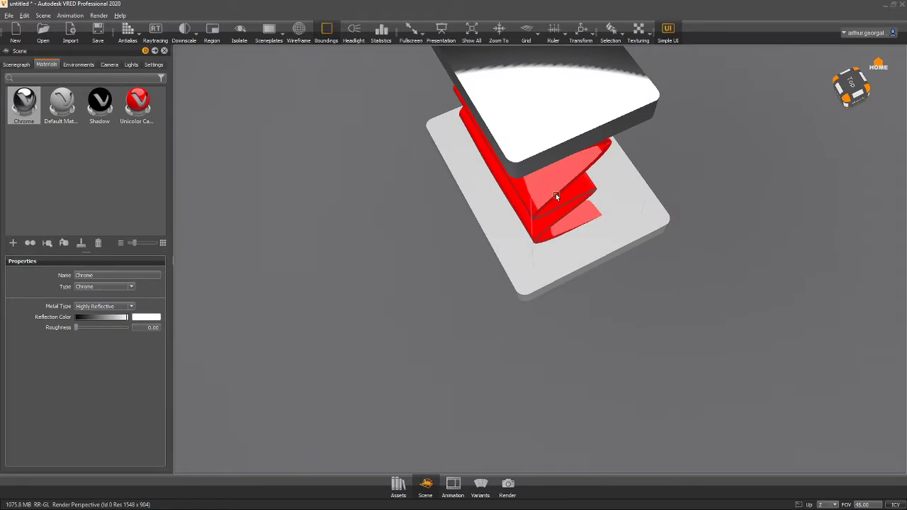
{"action": "left_click_drag", "start_coordinate": [607, 192], "coordinate": [557, 268]}
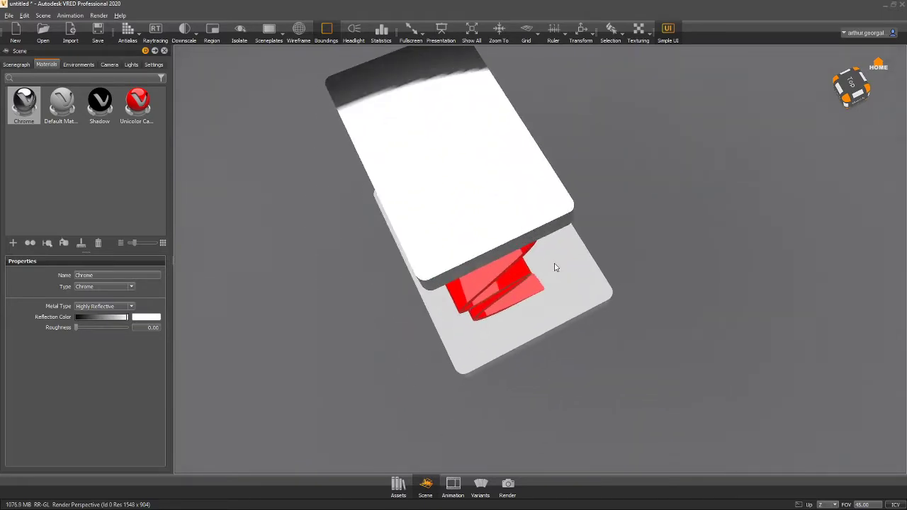
{"action": "left_click_drag", "start_coordinate": [464, 253], "coordinate": [338, 233]}
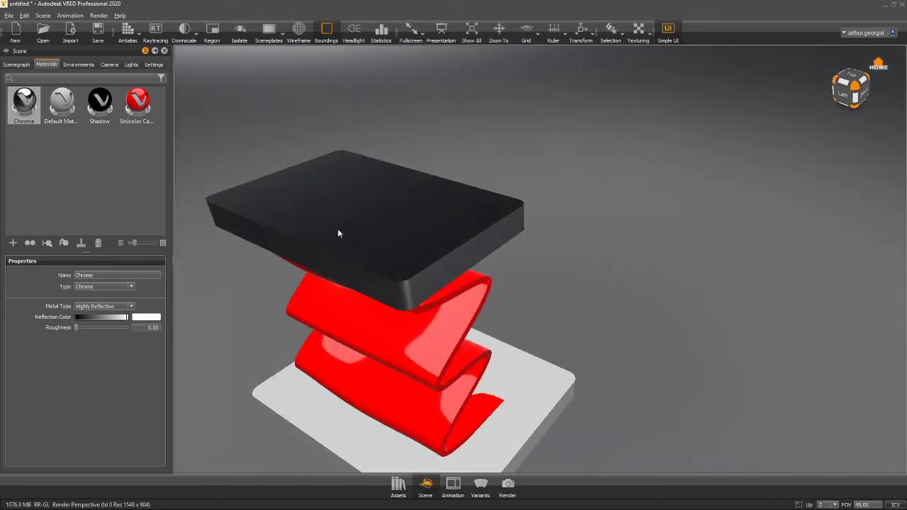
Set the Chrome material's metal type to Aluminum and reapply the material to the upper plate
{"action": "double_click", "coordinate": [29, 110]}
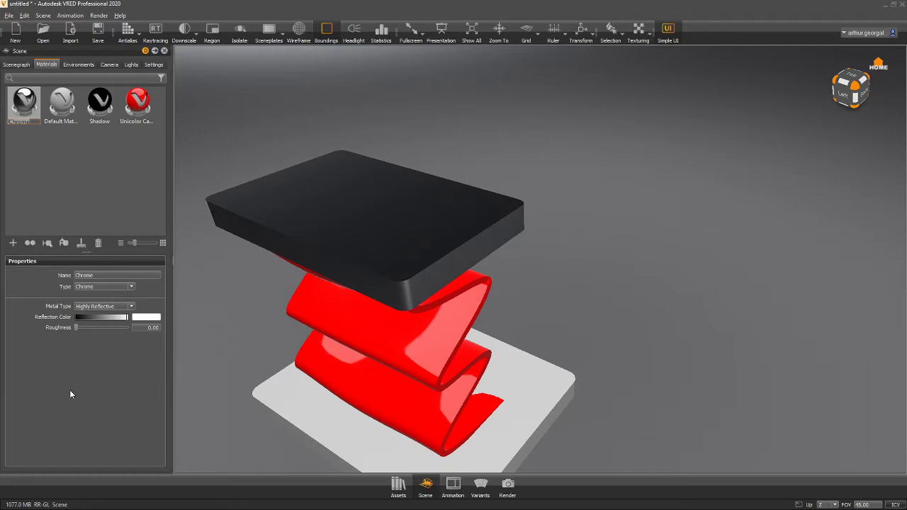
{"action": "left_click", "coordinate": [79, 309]}
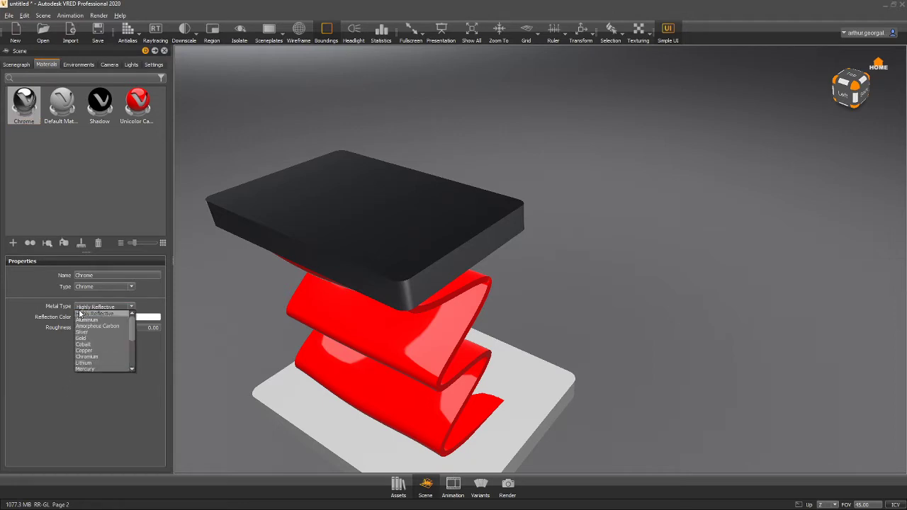
{"action": "left_click", "coordinate": [86, 320]}
{"action": "left_click", "coordinate": [69, 164]}
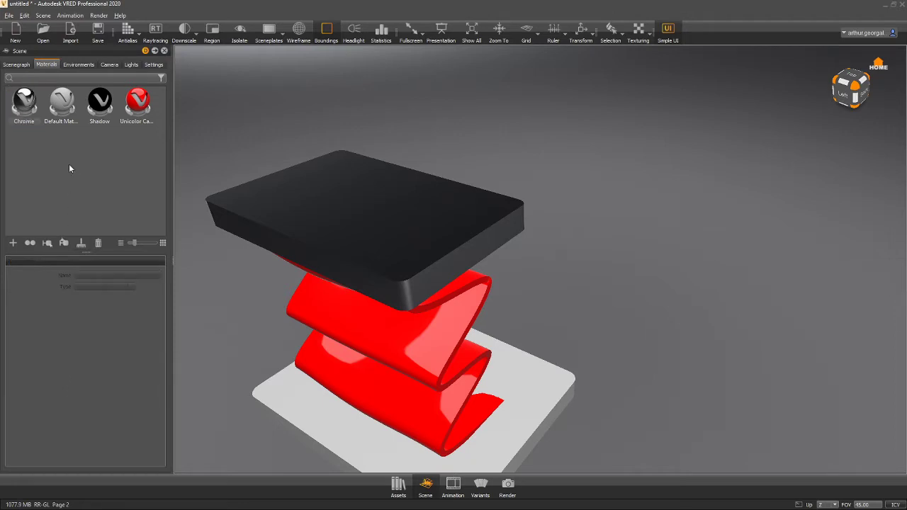
{"action": "left_click_drag", "start_coordinate": [30, 117], "coordinate": [358, 221]}
{"action": "left_click_drag", "start_coordinate": [272, 228], "coordinate": [412, 162], "text": "alt"}
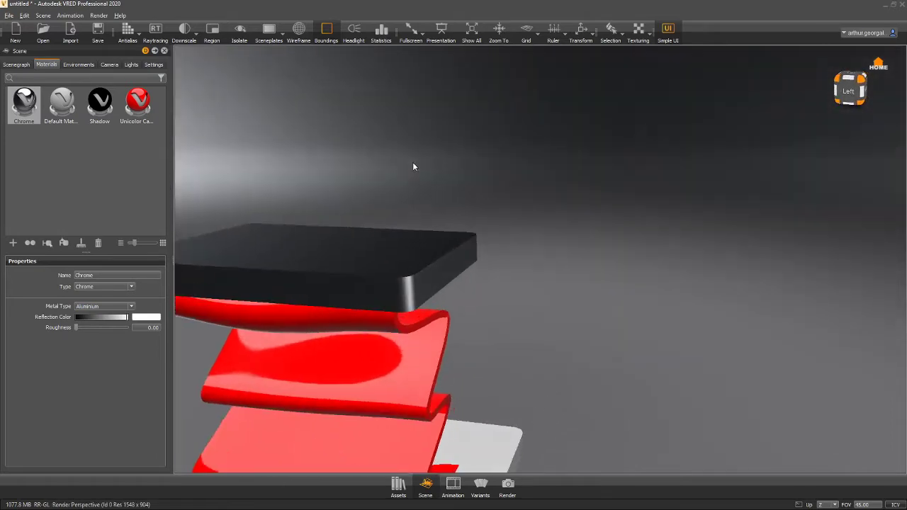
{"action": "middle_click_drag", "start_coordinate": [282, 207], "coordinate": [338, 202], "text": "alt"}
Change the Chrome material's metal type to Gold and view the upper plate from behind
{"action": "left_click", "coordinate": [114, 305]}
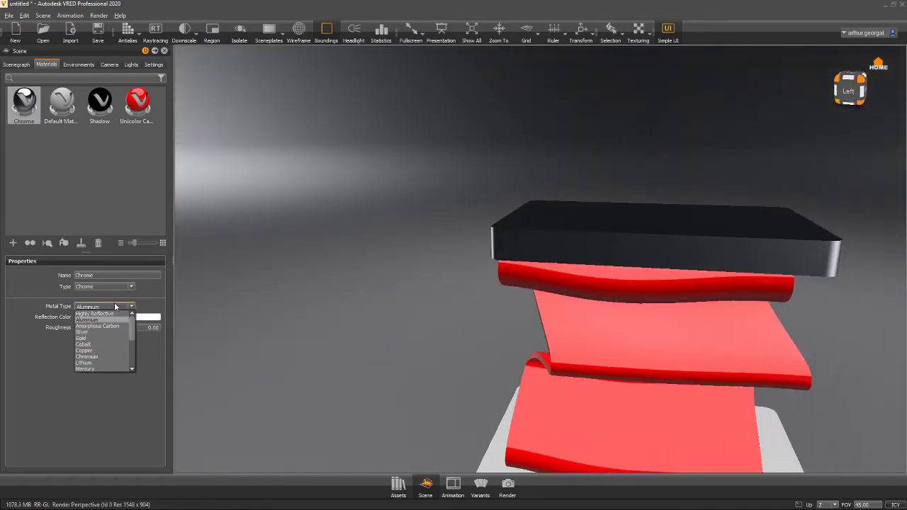
{"action": "left_click", "coordinate": [97, 339]}
{"action": "left_click_drag", "start_coordinate": [465, 276], "coordinate": [219, 269]}
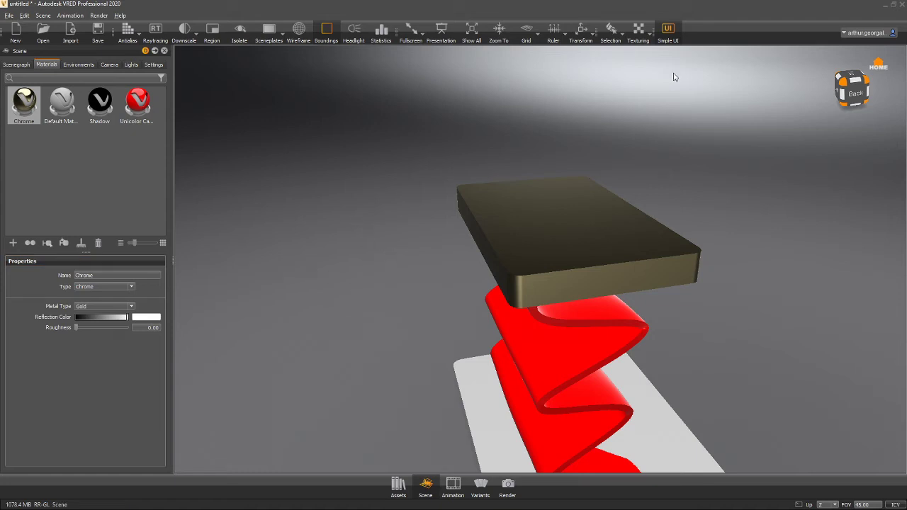
Turn off the simplified interface and open the Material Editor, placing its window beside the model
{"action": "left_click", "coordinate": [674, 42]}
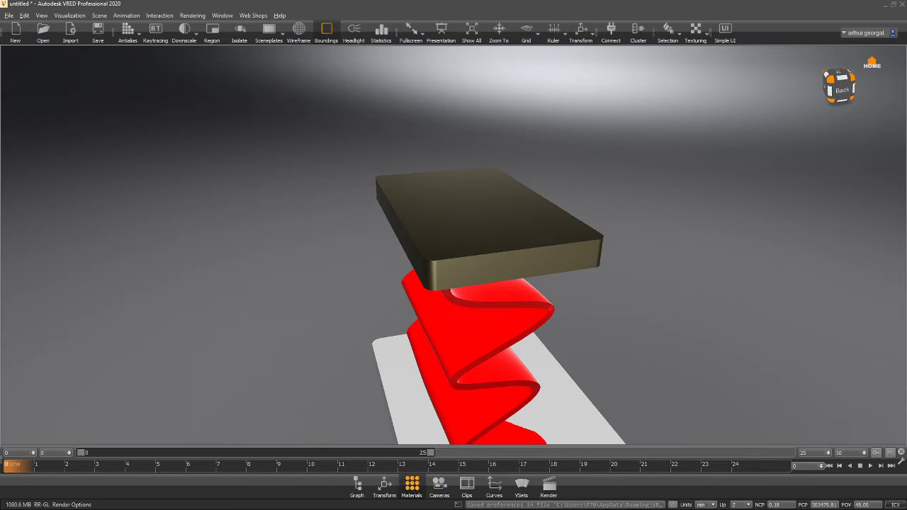
{"action": "left_click", "coordinate": [412, 486]}
{"action": "left_click_drag", "start_coordinate": [212, 112], "coordinate": [134, 99]}
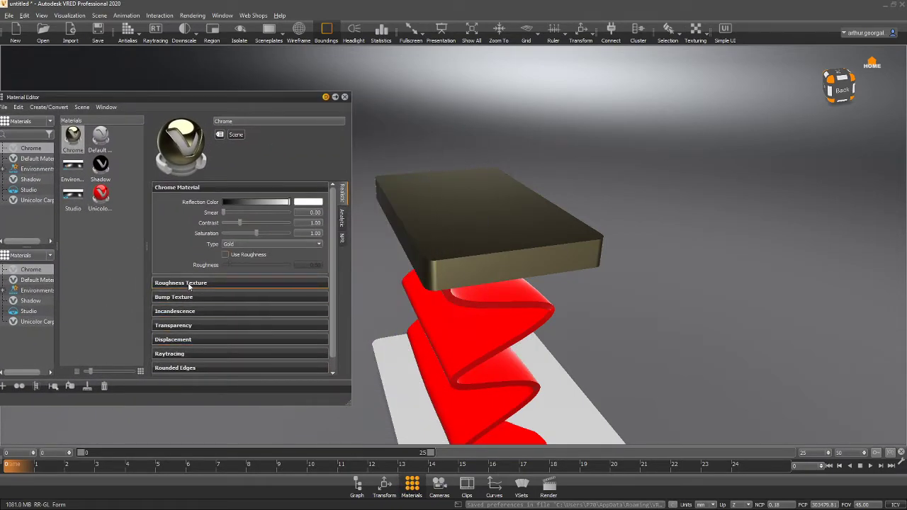
Raise the Chrome material's contrast to about 1.26 with the upper plate's corner in close view
{"action": "left_click_drag", "start_coordinate": [511, 266], "coordinate": [418, 239]}
{"action": "right_click_drag", "start_coordinate": [417, 239], "coordinate": [411, 259]}
{"action": "left_click_drag", "start_coordinate": [411, 258], "coordinate": [404, 219]}
{"action": "mouse_move", "coordinate": [241, 224]}
{"action": "left_mouse_down"}
{"action": "mouse_move", "coordinate": [326, 227]}
{"action": "mouse_move", "coordinate": [224, 225]}
{"action": "mouse_move", "coordinate": [245, 225]}
{"action": "left_mouse_up"}
Set the Chrome material's type to Aluminum and its smear to 0.80
{"action": "left_click", "coordinate": [256, 245]}
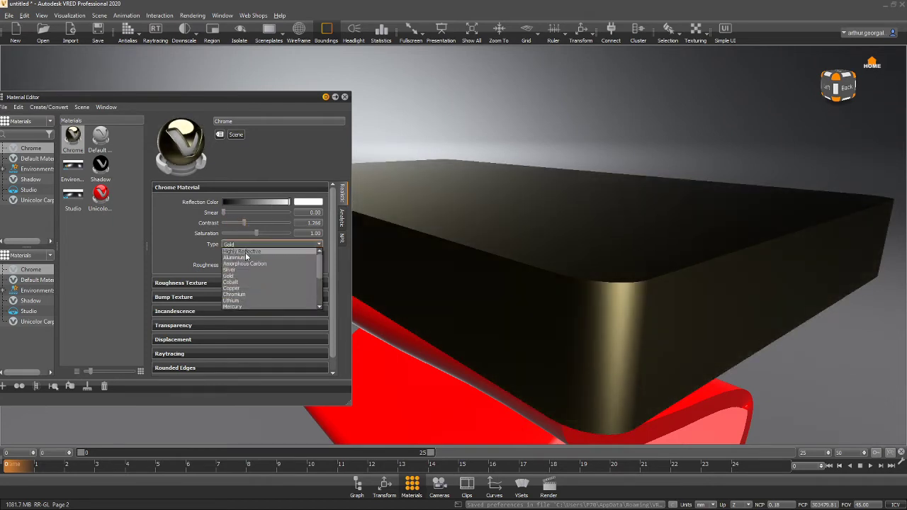
{"action": "left_click", "coordinate": [239, 257]}
{"action": "left_click_drag", "start_coordinate": [223, 211], "coordinate": [288, 213]}
{"action": "left_click_drag", "start_coordinate": [415, 224], "coordinate": [378, 327]}
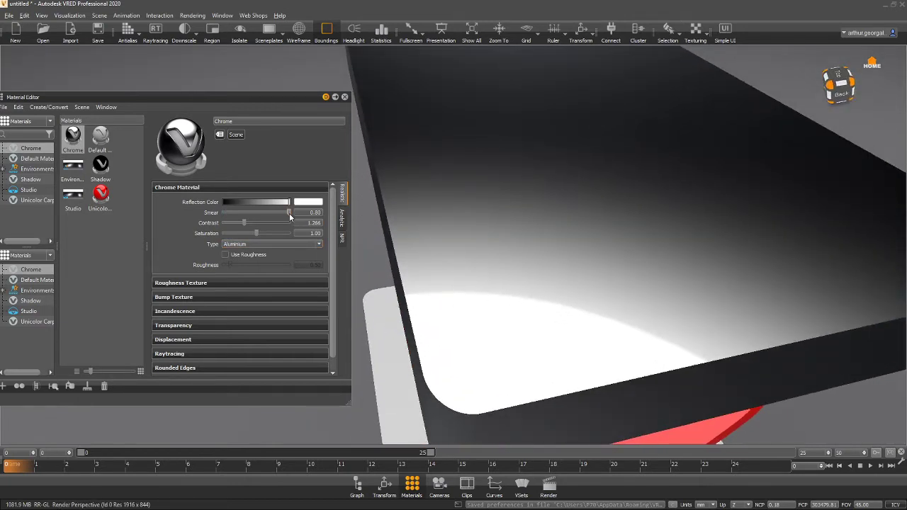
Set the Chrome material's contrast to 1.00 and turn on its roughness, viewing the upper plate's corner
{"action": "mouse_move", "coordinate": [289, 215]}
{"action": "left_mouse_down"}
{"action": "mouse_move", "coordinate": [188, 213]}
{"action": "mouse_move", "coordinate": [319, 214]}
{"action": "left_mouse_up"}
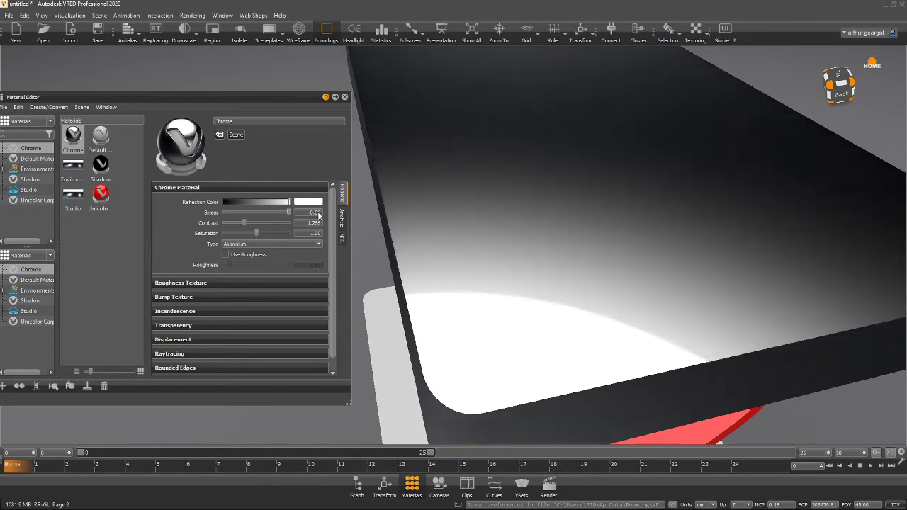
{"action": "left_click_drag", "start_coordinate": [526, 262], "coordinate": [673, 216]}
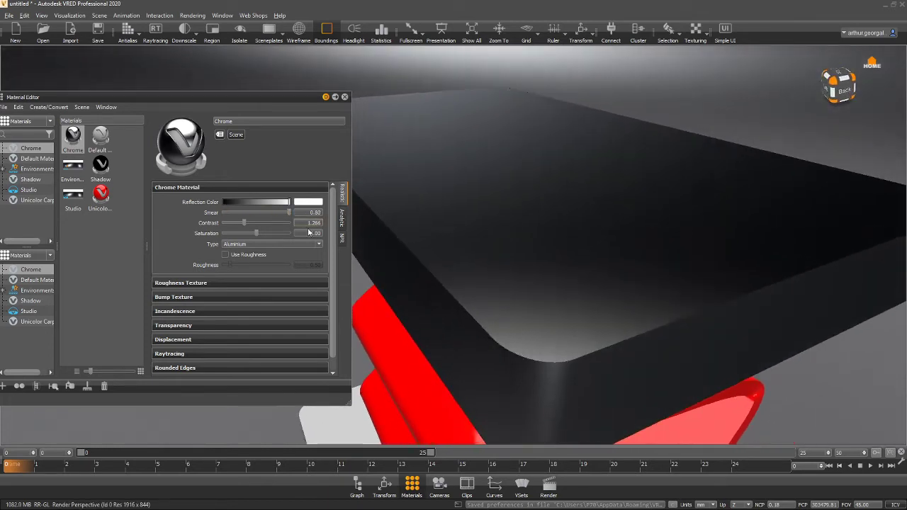
{"action": "left_click_drag", "start_coordinate": [248, 226], "coordinate": [221, 224]}
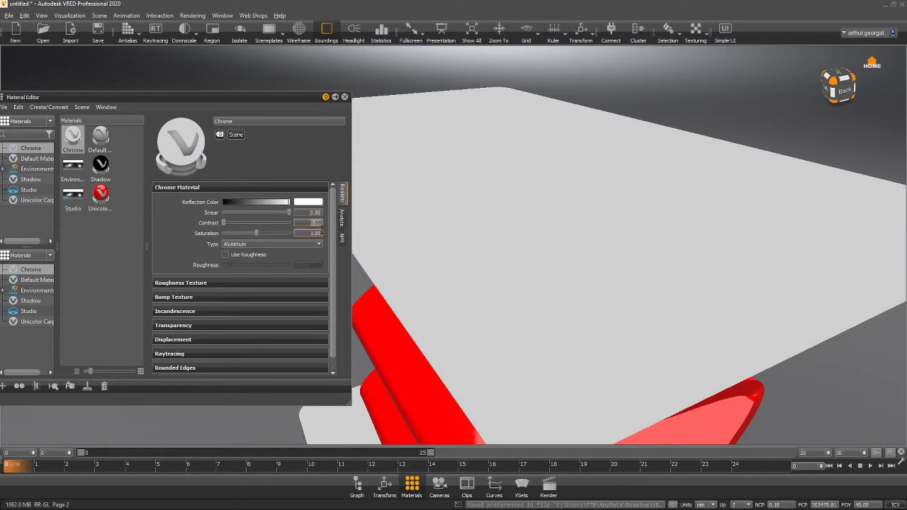
{"action": "type", "text": "1"}
{"action": "key", "text": "Return"}
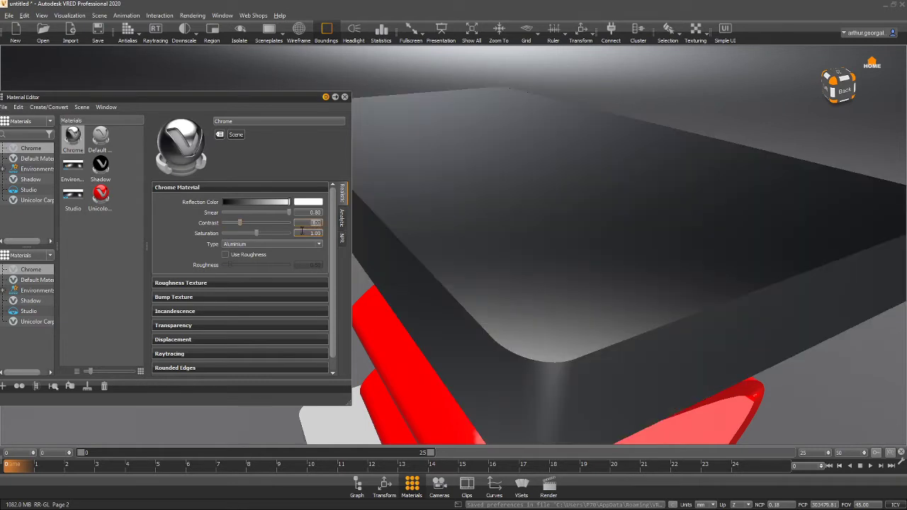
{"action": "left_click", "coordinate": [226, 254]}
{"action": "left_click_drag", "start_coordinate": [516, 293], "coordinate": [353, 307]}
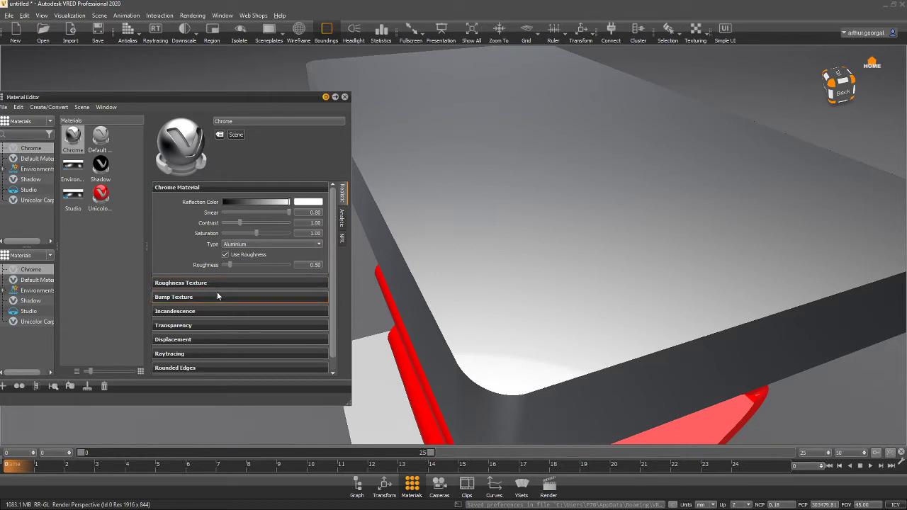
Turn on the Chrome material's bump structure and raise the bump intensity to 10.00
{"action": "left_click", "coordinate": [178, 302]}
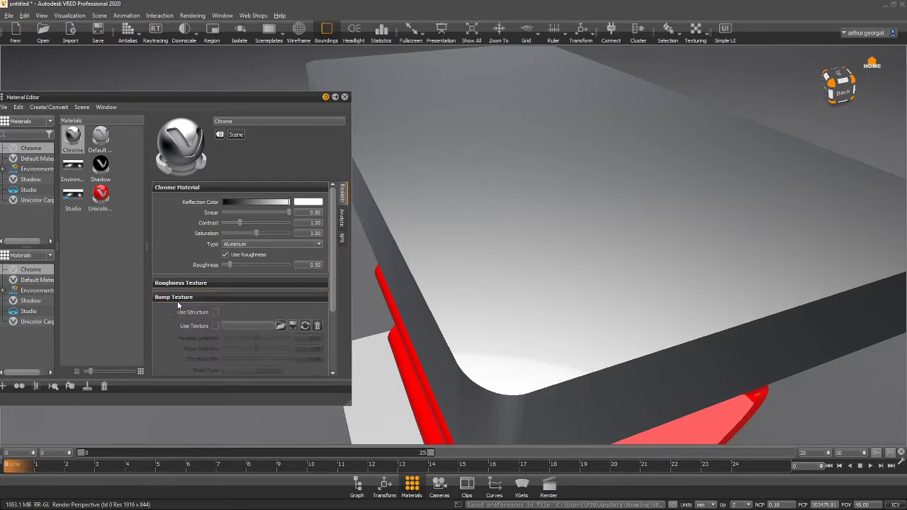
{"action": "left_click", "coordinate": [215, 312]}
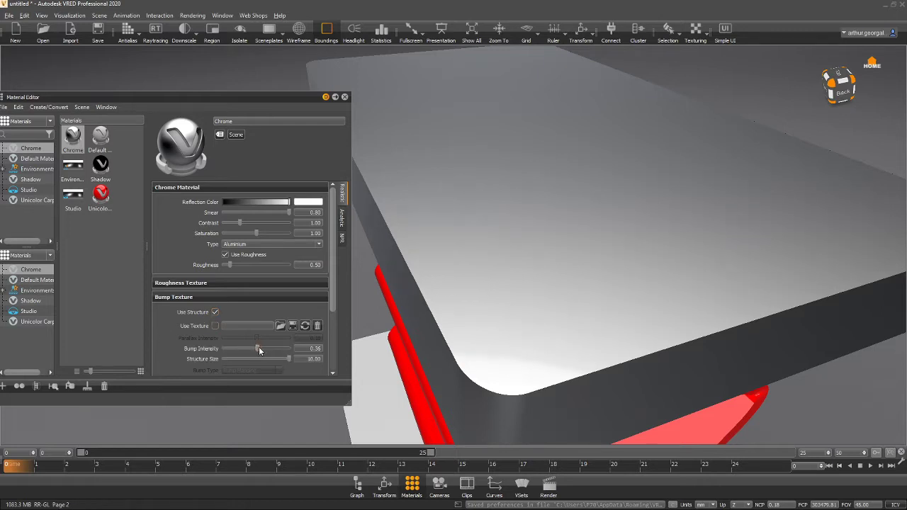
{"action": "left_click_drag", "start_coordinate": [260, 351], "coordinate": [284, 350]}
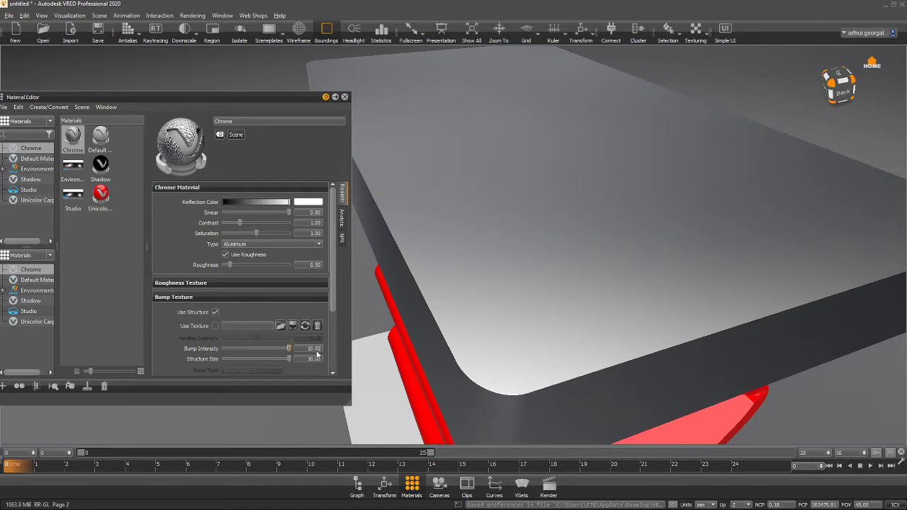
{"action": "left_click_drag", "start_coordinate": [391, 357], "coordinate": [425, 294]}
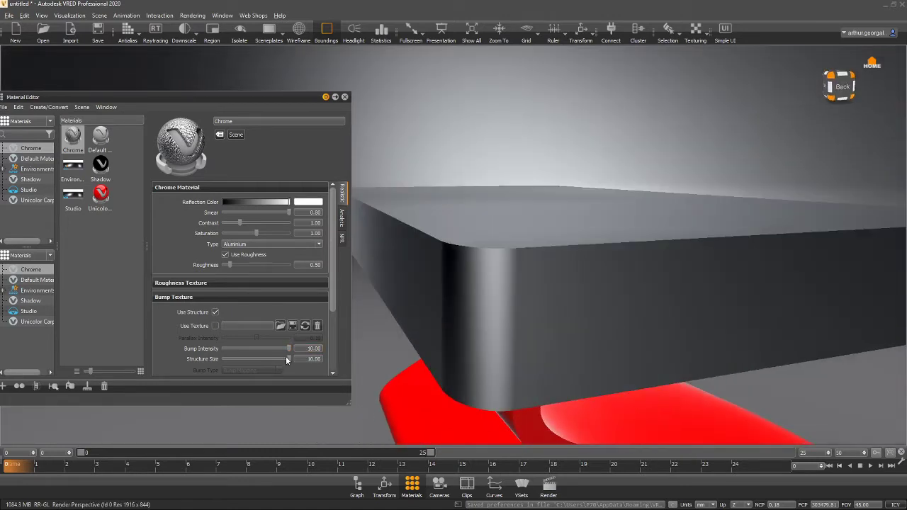
Reduce the Chrome bump's structure size to about 0.029 and inspect the texture at the upper plate's corner
{"action": "left_click_drag", "start_coordinate": [290, 357], "coordinate": [224, 358]}
{"action": "left_click_drag", "start_coordinate": [546, 255], "coordinate": [636, 369]}
{"action": "right_click_drag", "start_coordinate": [636, 370], "coordinate": [642, 341]}
{"action": "right_click_drag", "start_coordinate": [524, 292], "coordinate": [516, 324]}
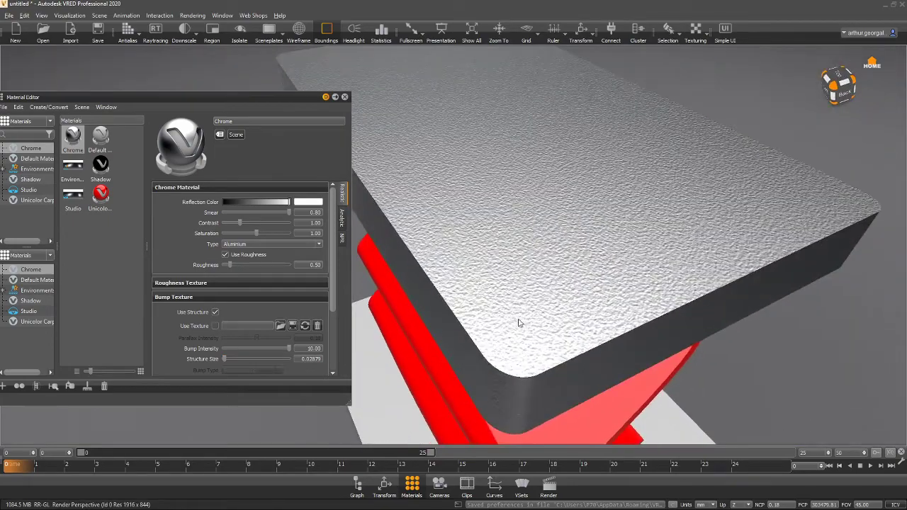
{"action": "left_click_drag", "start_coordinate": [517, 324], "coordinate": [494, 230]}
{"action": "right_click_drag", "start_coordinate": [491, 231], "coordinate": [478, 241]}
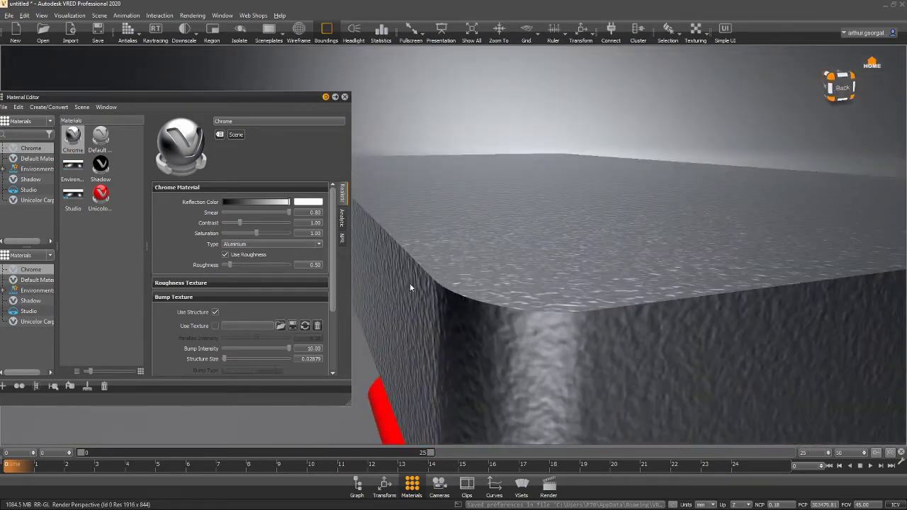
Set the Chrome bump's structure size to 0.01 and view the grain on the plate's upper face
{"action": "double_click", "coordinate": [298, 359]}
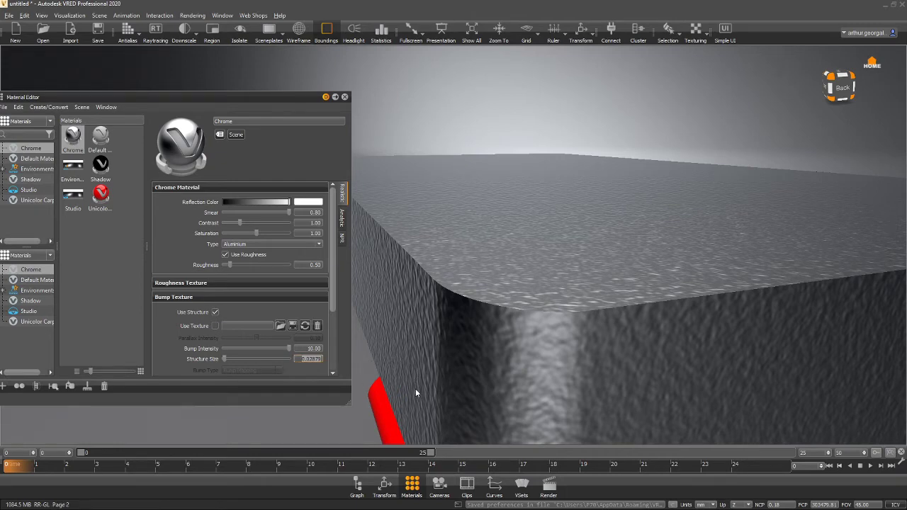
{"action": "type", "text": "1.0"}
{"action": "key", "text": "Return"}
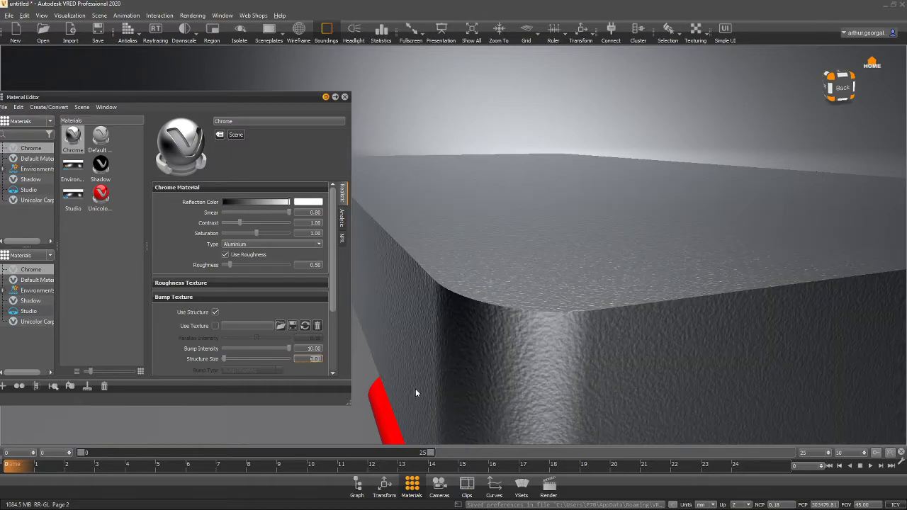
{"action": "left_click_drag", "start_coordinate": [547, 190], "coordinate": [618, 253], "text": "alt"}
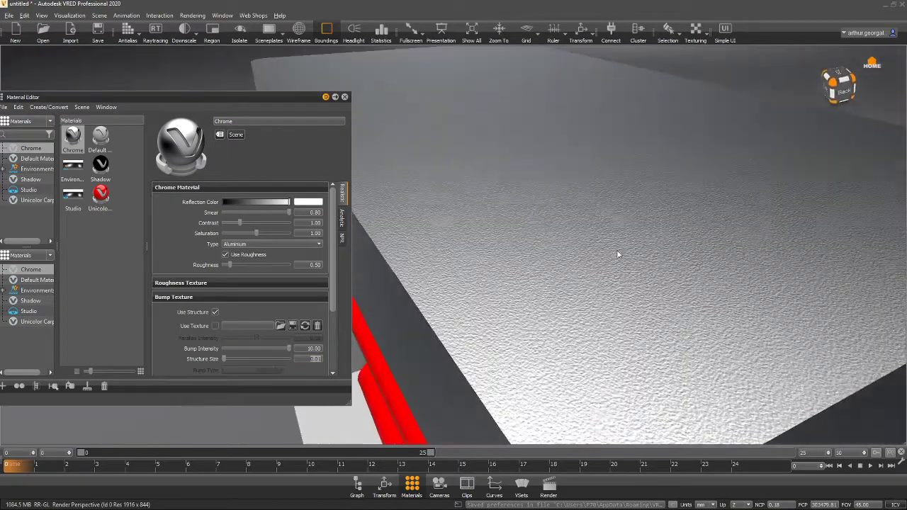
Try a Chrome bump intensity of 20, raise it to 50, and check the plate's edge up close
{"action": "left_click_drag", "start_coordinate": [305, 349], "coordinate": [355, 349]}
{"action": "type", "text": "20"}
{"action": "key", "text": "Return"}
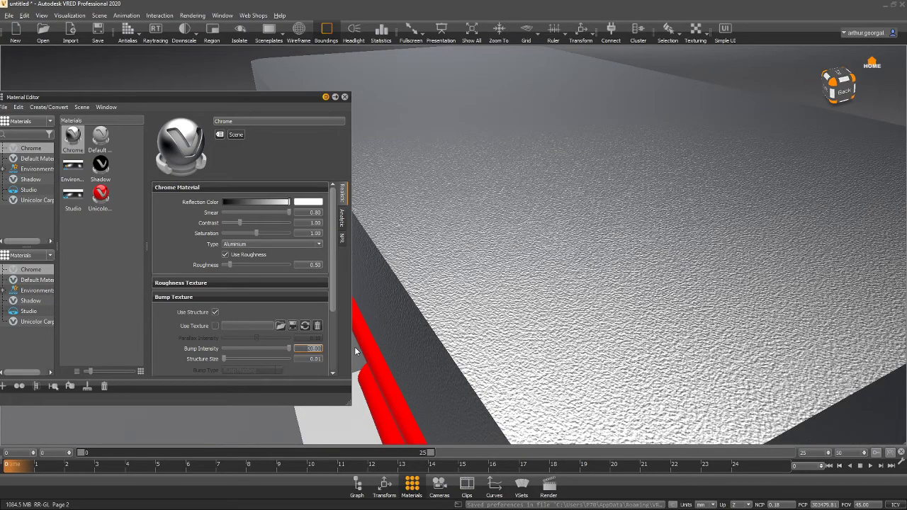
{"action": "type", "text": "50"}
{"action": "key", "text": "Return"}
{"action": "left_click_drag", "start_coordinate": [534, 269], "coordinate": [509, 186]}
{"action": "left_click_drag", "start_coordinate": [516, 260], "coordinate": [458, 252]}
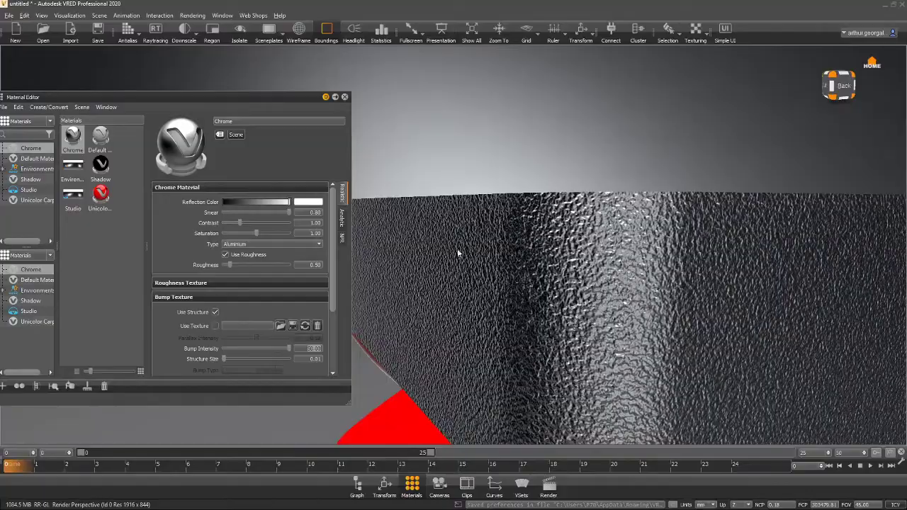
Compare the upper plate's surface with the Chrome material's roughness turned off and on again
{"action": "left_click", "coordinate": [229, 253]}
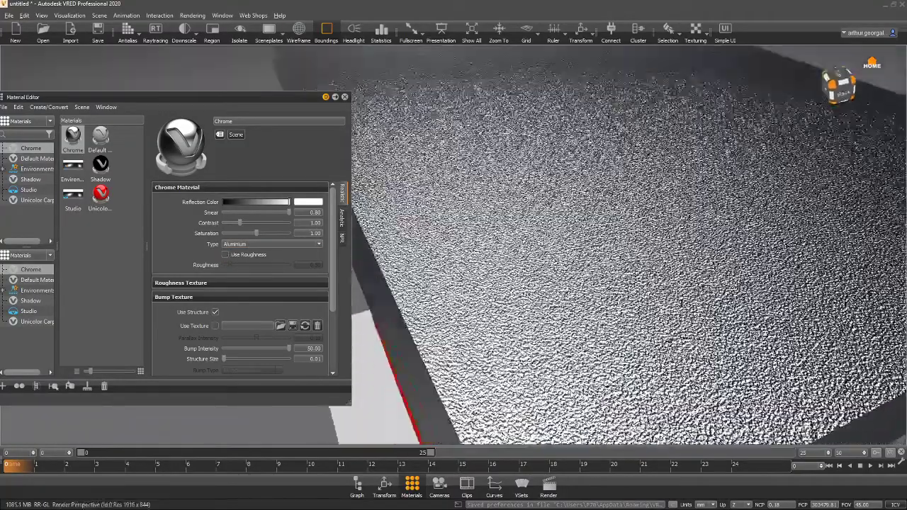
{"action": "right_click_drag", "start_coordinate": [617, 425], "coordinate": [569, 360]}
{"action": "left_click_drag", "start_coordinate": [569, 361], "coordinate": [490, 307]}
{"action": "left_click", "coordinate": [233, 255]}
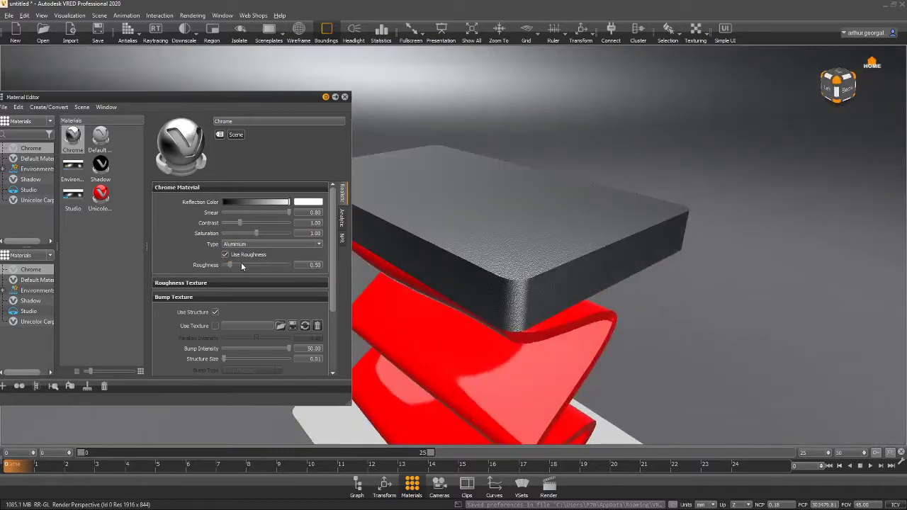
{"action": "left_click_drag", "start_coordinate": [579, 262], "coordinate": [484, 218]}
{"action": "right_click_drag", "start_coordinate": [484, 218], "coordinate": [461, 245]}
{"action": "left_click_drag", "start_coordinate": [461, 245], "coordinate": [518, 281]}
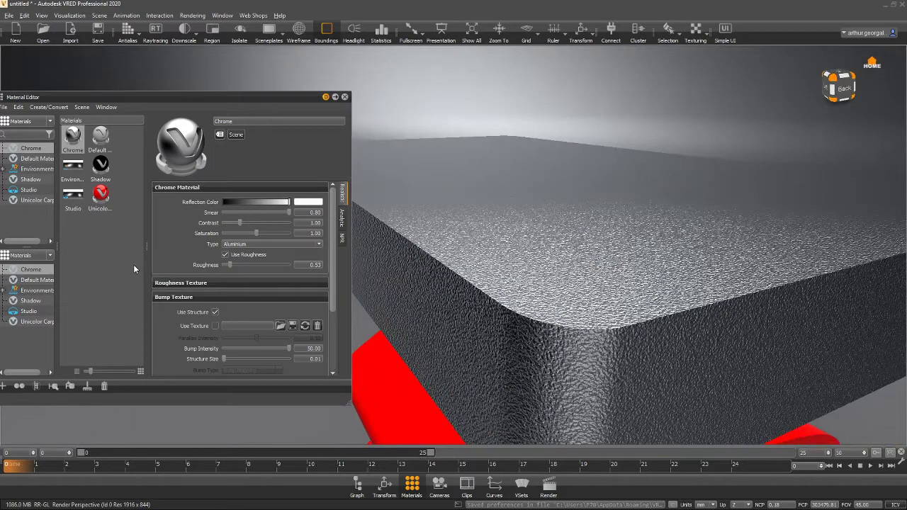
Move the Material Editor fully into view and create a new Brushed Metal material
{"action": "left_click", "coordinate": [110, 274]}
{"action": "right_click", "coordinate": [101, 253]}
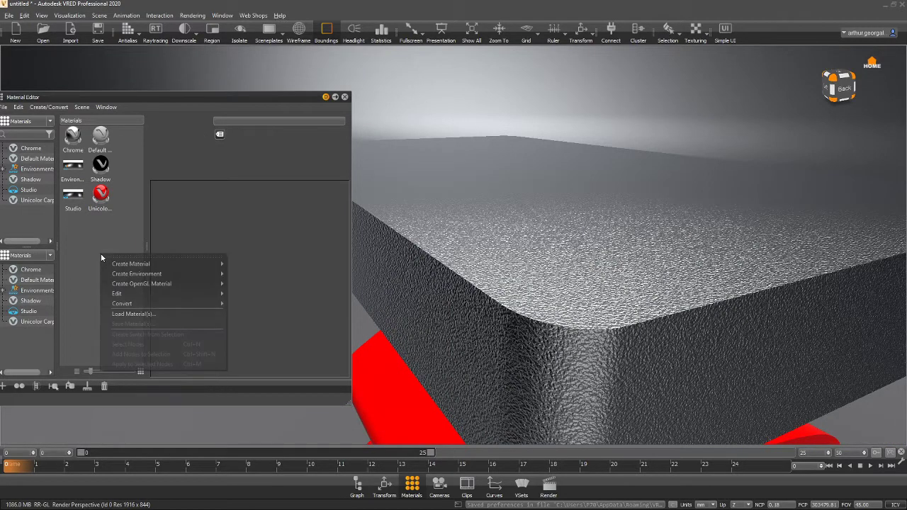
{"action": "left_click", "coordinate": [90, 263]}
{"action": "left_click_drag", "start_coordinate": [178, 99], "coordinate": [195, 82]}
{"action": "left_click", "coordinate": [21, 370]}
{"action": "mouse_move", "coordinate": [43, 387]}
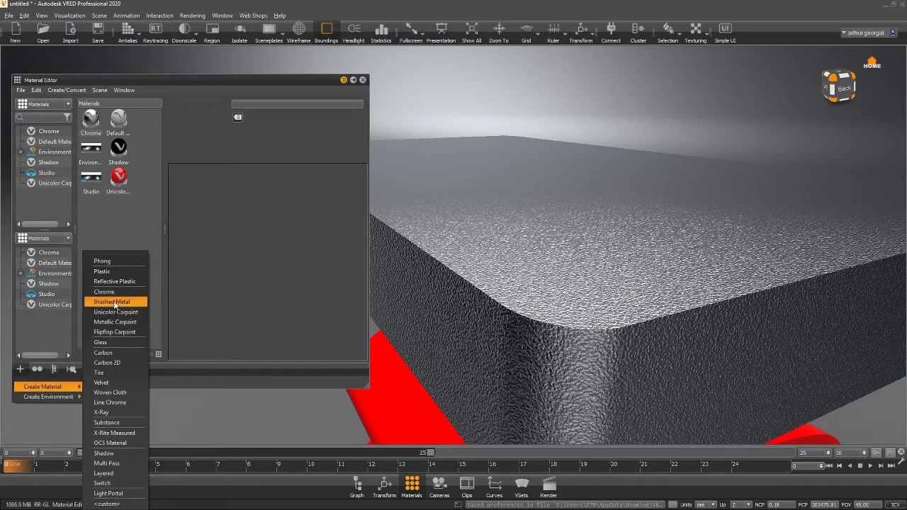
{"action": "left_click", "coordinate": [113, 300]}
Try the Brushed Metal material on the upper plate and reassign Chrome to it
{"action": "left_click_drag", "start_coordinate": [102, 124], "coordinate": [456, 254]}
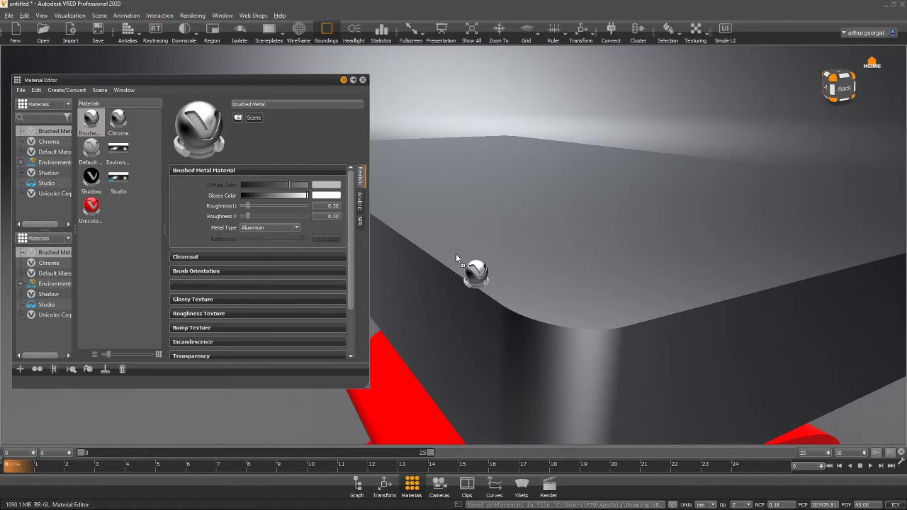
{"action": "left_click_drag", "start_coordinate": [455, 254], "coordinate": [456, 254]}
{"action": "left_click_drag", "start_coordinate": [124, 128], "coordinate": [456, 254]}
Apply the Brushed Metal material to the folded solid below the upper plate
{"action": "middle_click_drag", "start_coordinate": [537, 318], "coordinate": [543, 195]}
{"action": "right_click_drag", "start_coordinate": [543, 196], "coordinate": [545, 230]}
{"action": "left_click_drag", "start_coordinate": [543, 163], "coordinate": [526, 199]}
{"action": "mouse_move", "coordinate": [90, 124]}
{"action": "left_mouse_down"}
{"action": "mouse_move", "coordinate": [491, 204]}
{"action": "mouse_move", "coordinate": [535, 160]}
{"action": "mouse_move", "coordinate": [549, 118]}
{"action": "mouse_move", "coordinate": [507, 137]}
{"action": "mouse_move", "coordinate": [535, 189]}
{"action": "left_mouse_up"}
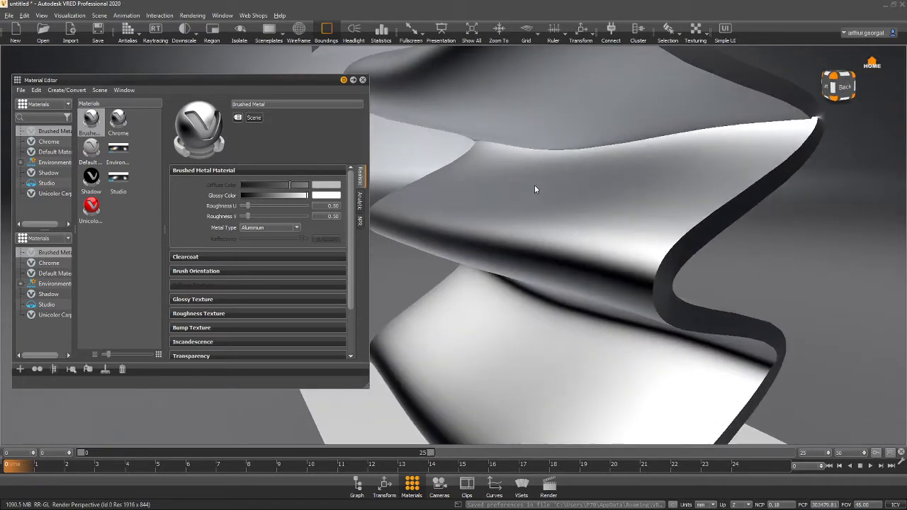
Expand the Brushed Metal material's brush orientation and bump texture settings and turn on its bump structure
{"action": "left_click", "coordinate": [208, 276]}
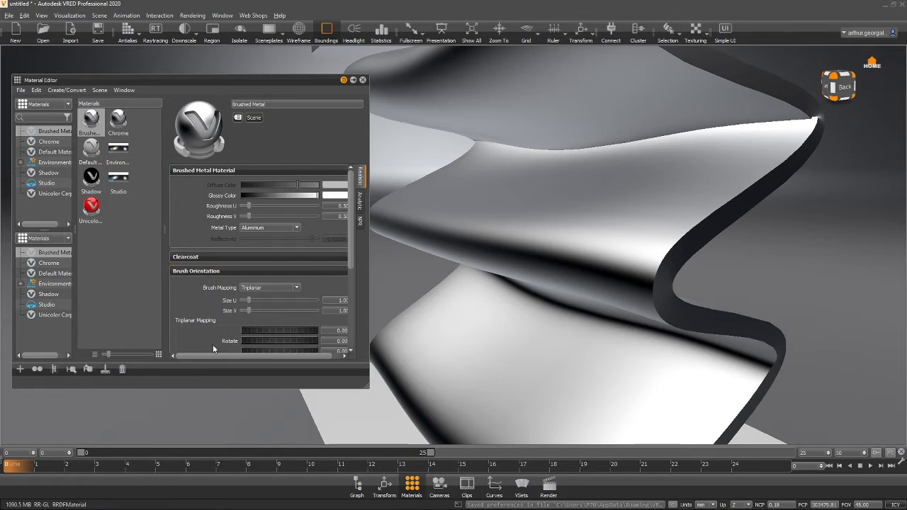
{"action": "scroll", "coordinate": [202, 289], "scroll_direction": "down", "scroll_amount": 2}
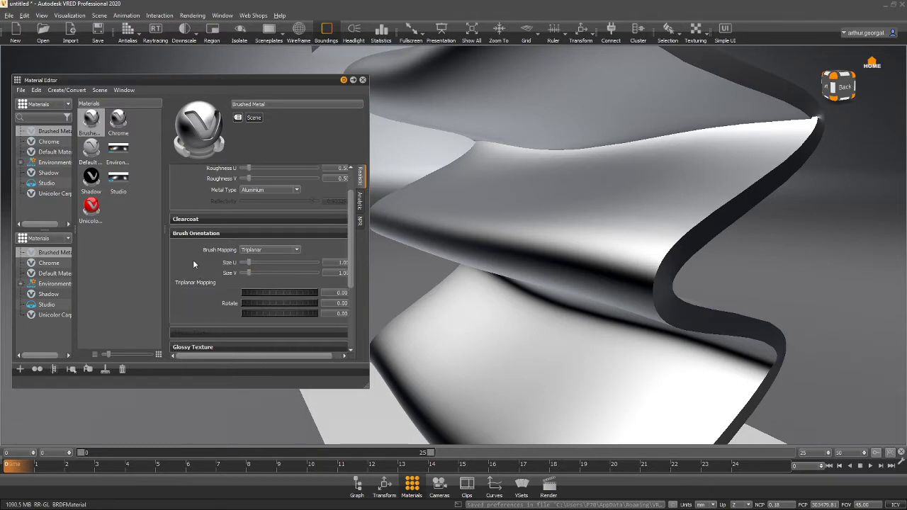
{"action": "scroll", "coordinate": [193, 264], "scroll_direction": "down", "scroll_amount": 2}
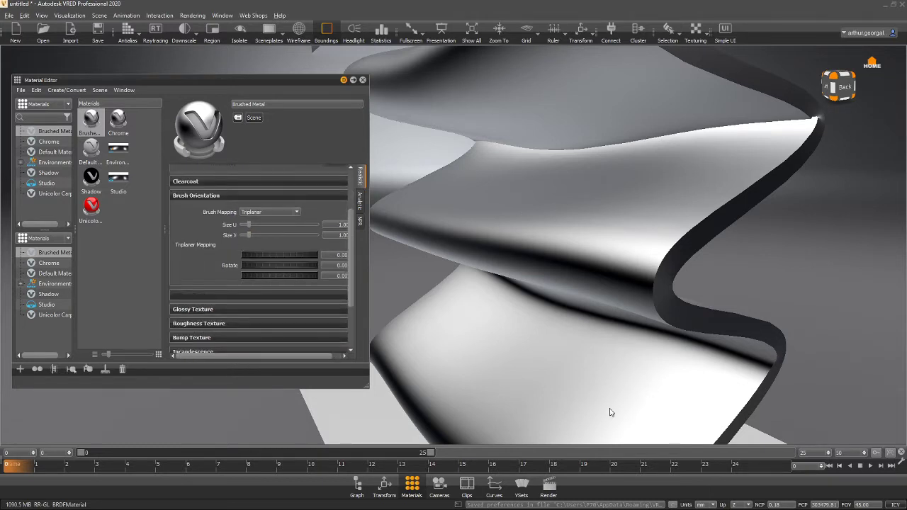
{"action": "left_click", "coordinate": [191, 338]}
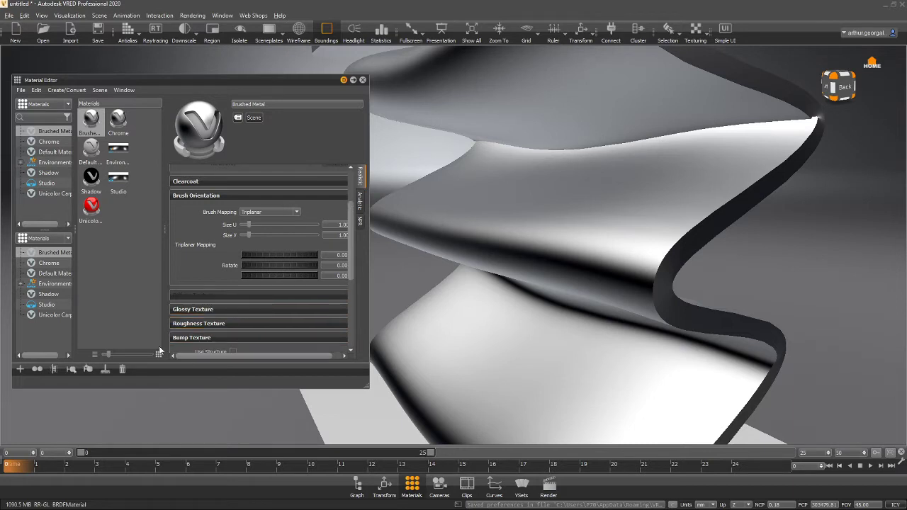
{"action": "scroll", "coordinate": [212, 254], "scroll_direction": "down", "scroll_amount": 2}
{"action": "left_click", "coordinate": [232, 315]}
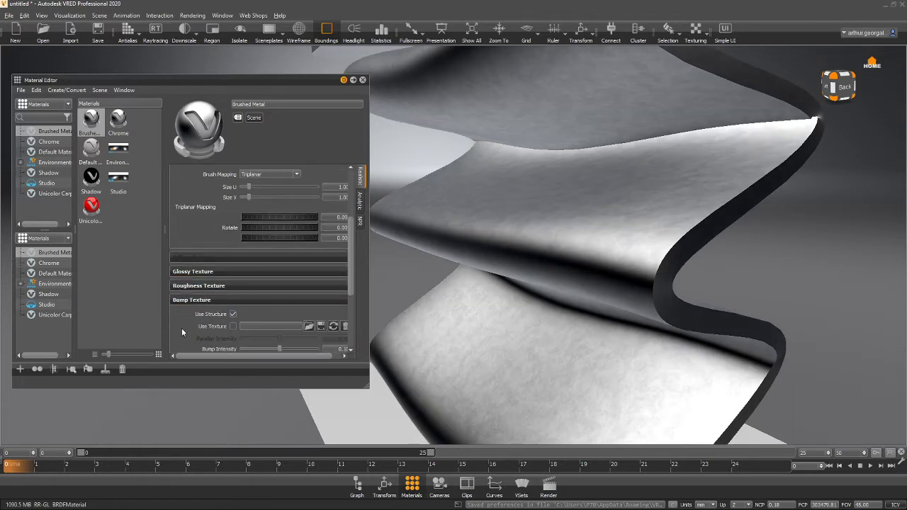
Raise the Brushed Metal material's bump intensity to about 2.0 and check the stronger relief on the folded sheet
{"action": "scroll", "coordinate": [186, 323], "scroll_direction": "down", "scroll_amount": 2}
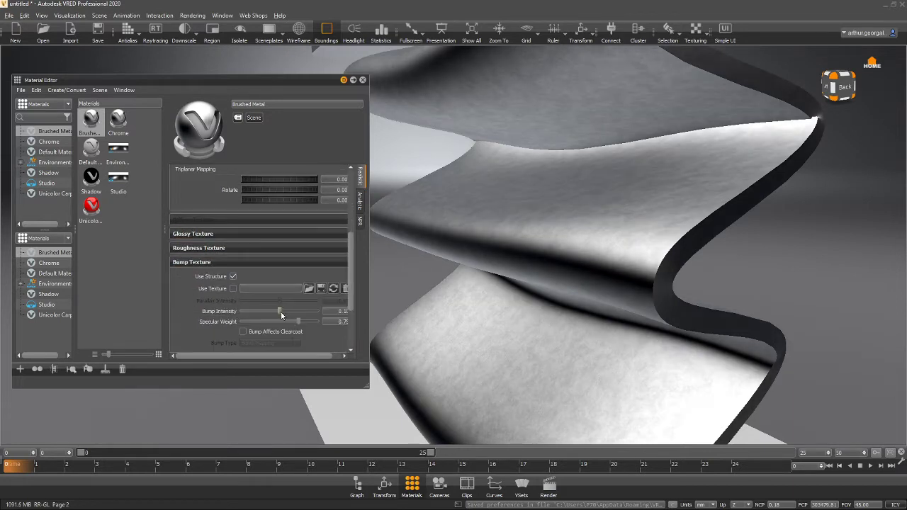
{"action": "left_click_drag", "start_coordinate": [280, 312], "coordinate": [290, 312]}
{"action": "mouse_move", "coordinate": [397, 266]}
{"action": "left_mouse_down"}
{"action": "mouse_move", "coordinate": [622, 391]}
{"action": "mouse_move", "coordinate": [537, 253]}
{"action": "mouse_move", "coordinate": [527, 210]}
{"action": "mouse_move", "coordinate": [535, 135]}
{"action": "mouse_move", "coordinate": [448, 207]}
{"action": "left_mouse_up"}
Stretch the triplanar brush pattern by reducing Size U slightly below 1 and raising Size V to 10
{"action": "scroll", "coordinate": [201, 239], "scroll_direction": "up", "scroll_amount": 2}
{"action": "scroll", "coordinate": [202, 246], "scroll_direction": "up", "scroll_amount": 2}
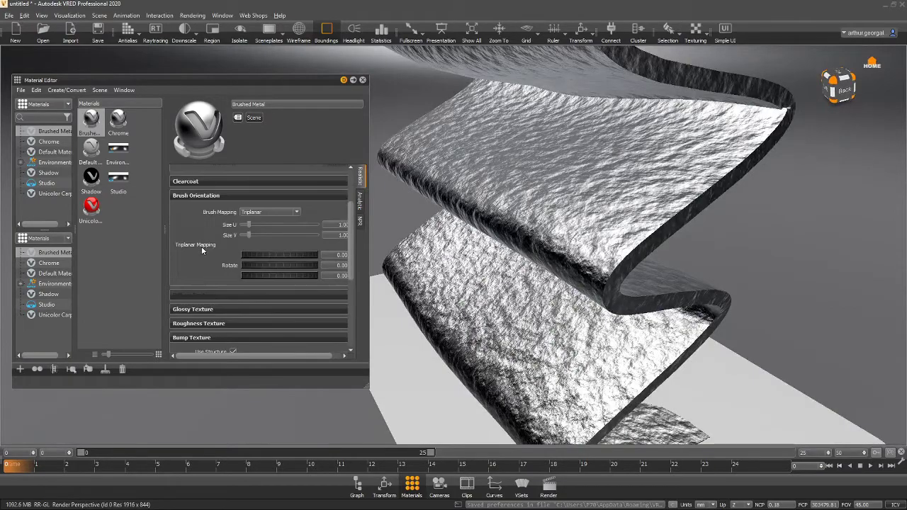
{"action": "mouse_move", "coordinate": [246, 225]}
{"action": "left_mouse_down"}
{"action": "mouse_move", "coordinate": [317, 225]}
{"action": "mouse_move", "coordinate": [249, 228]}
{"action": "mouse_move", "coordinate": [247, 235]}
{"action": "mouse_move", "coordinate": [320, 239]}
{"action": "mouse_move", "coordinate": [279, 243]}
{"action": "left_mouse_up"}
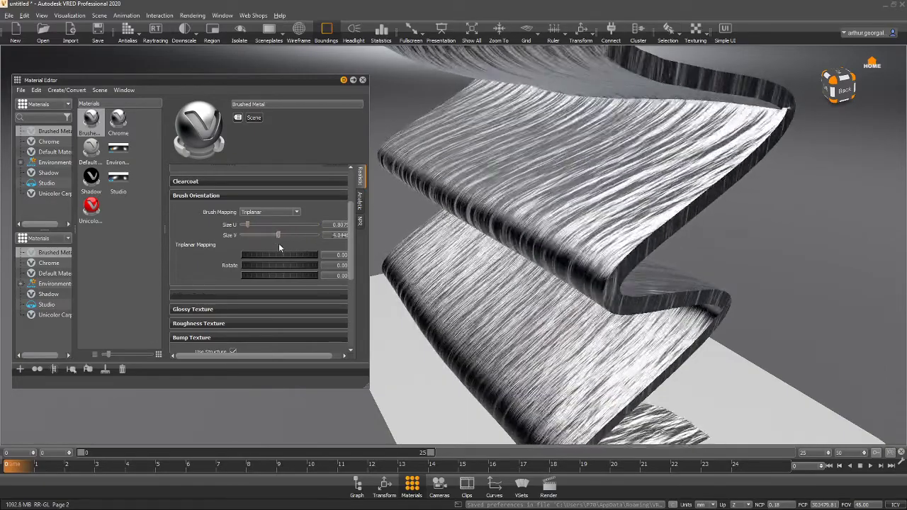
{"action": "left_click_drag", "start_coordinate": [646, 272], "coordinate": [789, 329]}
{"action": "scroll", "coordinate": [788, 333], "scroll_direction": "up", "scroll_amount": 3}
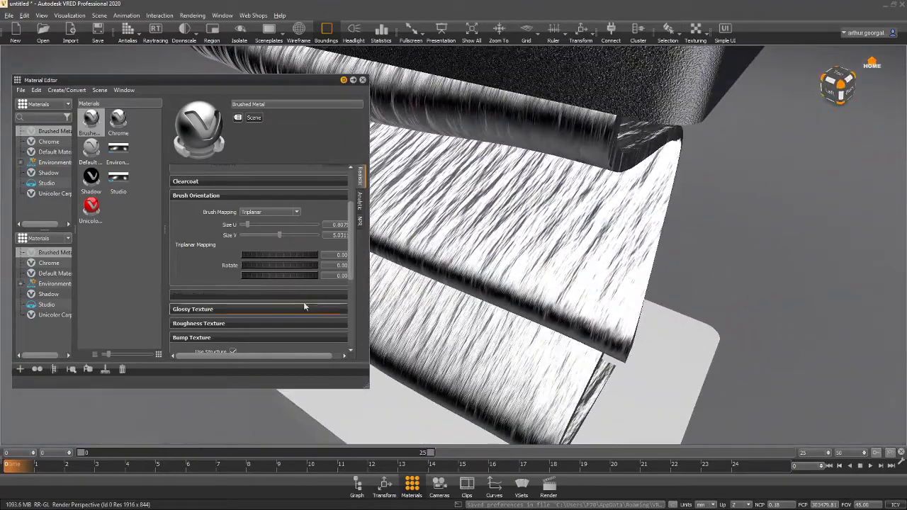
{"action": "mouse_move", "coordinate": [280, 235]}
{"action": "left_mouse_down"}
{"action": "mouse_move", "coordinate": [354, 243]}
{"action": "mouse_move", "coordinate": [511, 122]}
{"action": "mouse_move", "coordinate": [450, 126]}
{"action": "left_mouse_up"}
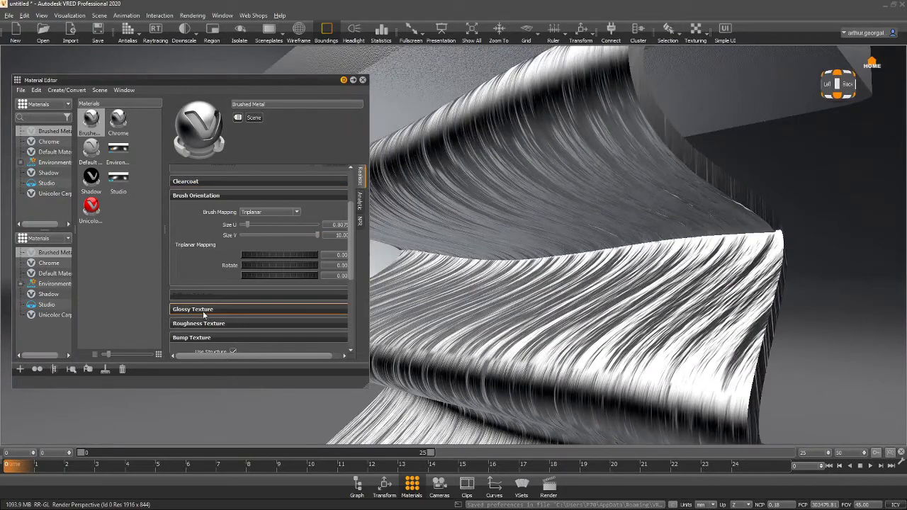
Lower the Brushed Metal bump intensity to slightly below zero and inspect the folded sheet from several sides
{"action": "scroll", "coordinate": [238, 312], "scroll_direction": "down", "scroll_amount": 2}
{"action": "scroll", "coordinate": [234, 320], "scroll_direction": "down", "scroll_amount": 2}
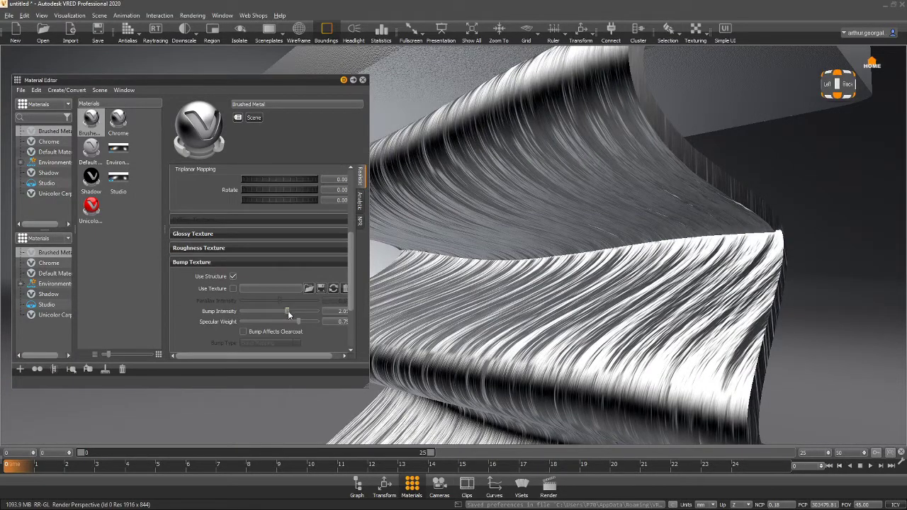
{"action": "left_click_drag", "start_coordinate": [288, 314], "coordinate": [278, 312]}
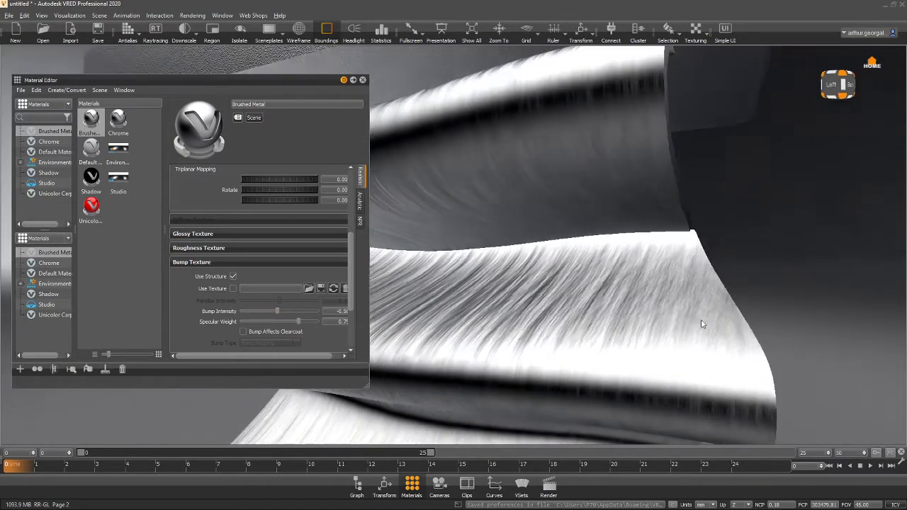
{"action": "left_click_drag", "start_coordinate": [702, 324], "coordinate": [792, 426]}
{"action": "right_click_drag", "start_coordinate": [561, 362], "coordinate": [499, 349]}
{"action": "left_click_drag", "start_coordinate": [499, 348], "coordinate": [507, 220]}
{"action": "right_click_drag", "start_coordinate": [506, 220], "coordinate": [530, 287]}
{"action": "mouse_move", "coordinate": [530, 287]}
{"action": "left_mouse_down"}
{"action": "mouse_move", "coordinate": [551, 245]}
{"action": "mouse_move", "coordinate": [624, 202]}
{"action": "mouse_move", "coordinate": [628, 294]}
{"action": "left_mouse_up"}
Raise the Brushed Metal roughness to about 3.2 in U and about 2.0 in V
{"action": "scroll", "coordinate": [211, 214], "scroll_direction": "up", "scroll_amount": 4}
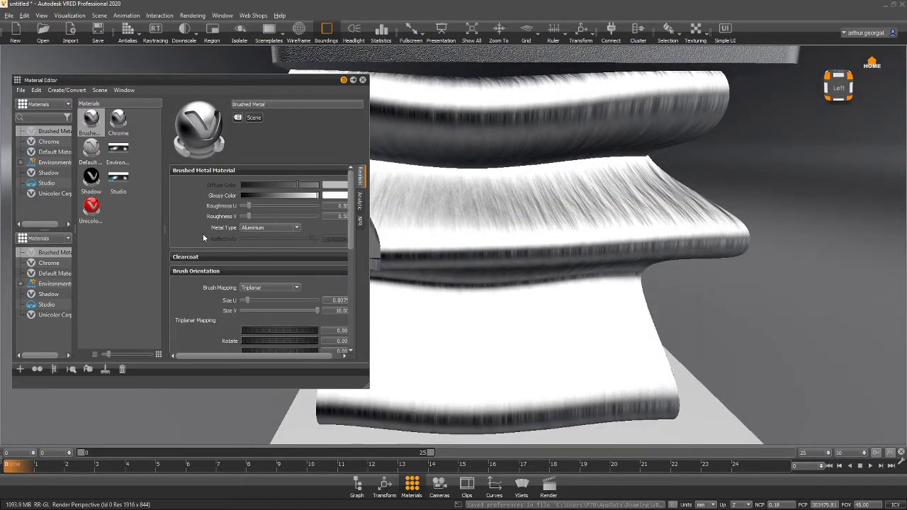
{"action": "left_click_drag", "start_coordinate": [249, 216], "coordinate": [289, 205]}
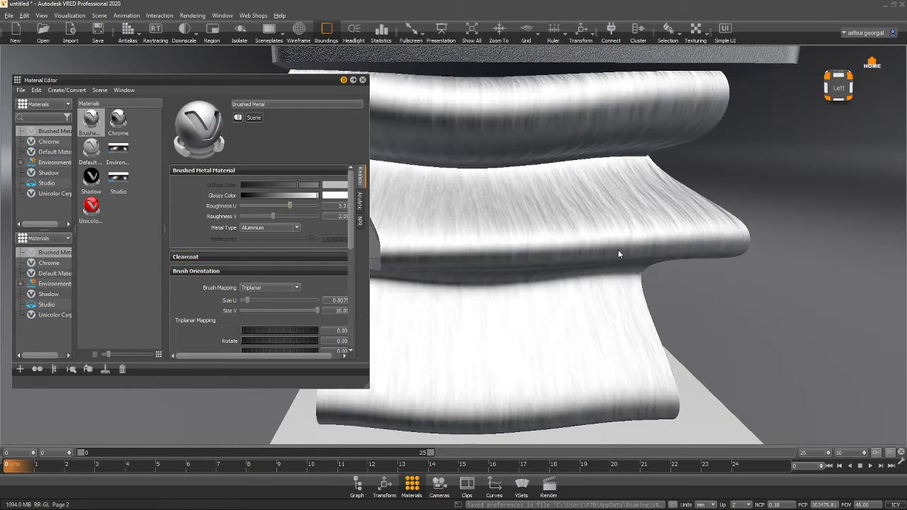
{"action": "mouse_move", "coordinate": [618, 249]}
{"action": "left_mouse_down"}
{"action": "mouse_move", "coordinate": [572, 291]}
{"action": "mouse_move", "coordinate": [525, 281]}
{"action": "left_mouse_up"}
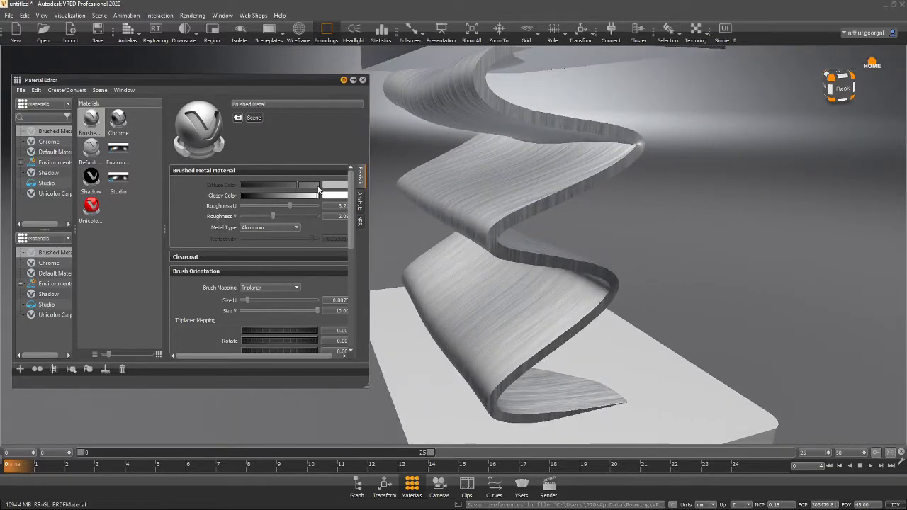
Switch the metal type to Custom Reflectivity, with a black diffuse color and a mid-grey glossy color
{"action": "left_click", "coordinate": [269, 227]}
{"action": "left_click", "coordinate": [264, 235]}
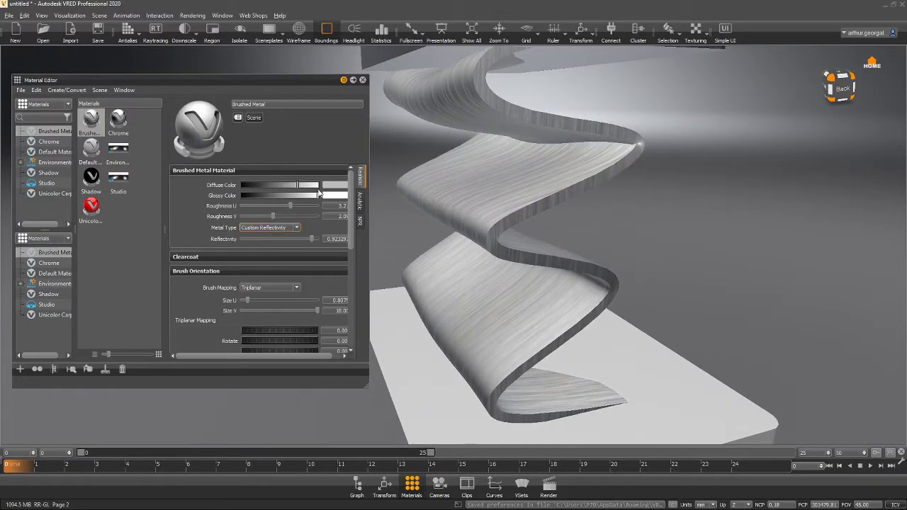
{"action": "mouse_move", "coordinate": [287, 188]}
{"action": "left_mouse_down"}
{"action": "mouse_move", "coordinate": [241, 188]}
{"action": "mouse_move", "coordinate": [316, 187]}
{"action": "mouse_move", "coordinate": [224, 190]}
{"action": "left_mouse_up"}
{"action": "mouse_move", "coordinate": [432, 196]}
{"action": "left_mouse_down"}
{"action": "mouse_move", "coordinate": [766, 261]}
{"action": "mouse_move", "coordinate": [654, 265]}
{"action": "mouse_move", "coordinate": [626, 236]}
{"action": "mouse_move", "coordinate": [744, 100]}
{"action": "mouse_move", "coordinate": [621, 216]}
{"action": "mouse_move", "coordinate": [510, 214]}
{"action": "mouse_move", "coordinate": [610, 246]}
{"action": "mouse_move", "coordinate": [473, 298]}
{"action": "left_mouse_up"}
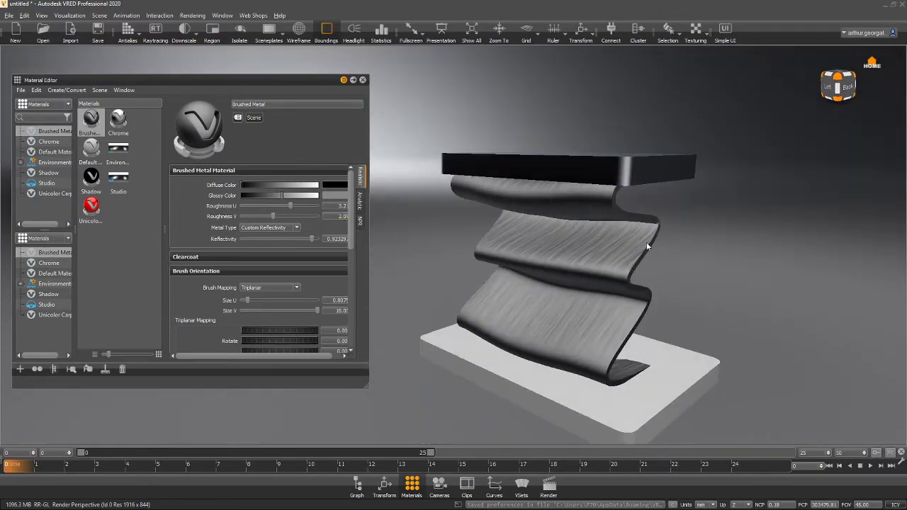
{"action": "left_click_drag", "start_coordinate": [647, 246], "coordinate": [413, 246]}
Set the Brushed Metal diffuse color to pure red and inspect the brushed texture up close
{"action": "left_click", "coordinate": [337, 185]}
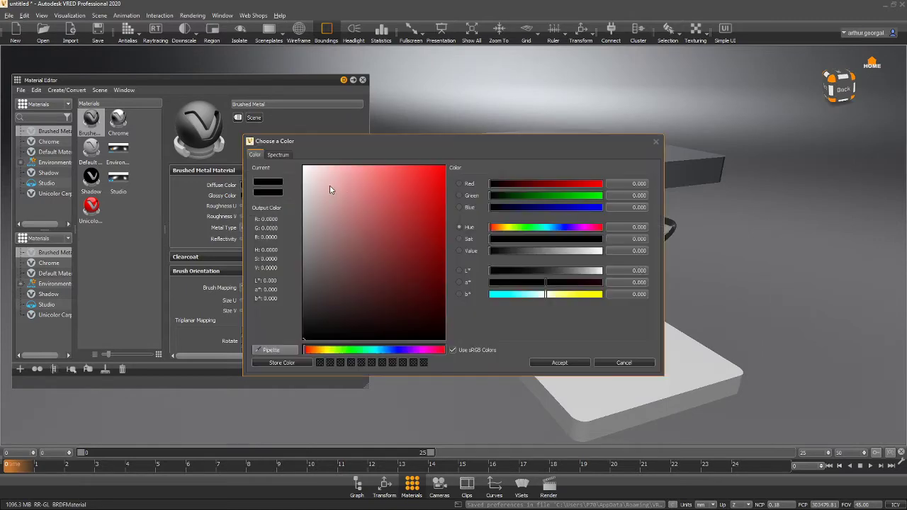
{"action": "left_click_drag", "start_coordinate": [329, 188], "coordinate": [446, 167]}
{"action": "left_click", "coordinate": [559, 365]}
{"action": "middle_click_drag", "start_coordinate": [624, 297], "coordinate": [566, 287]}
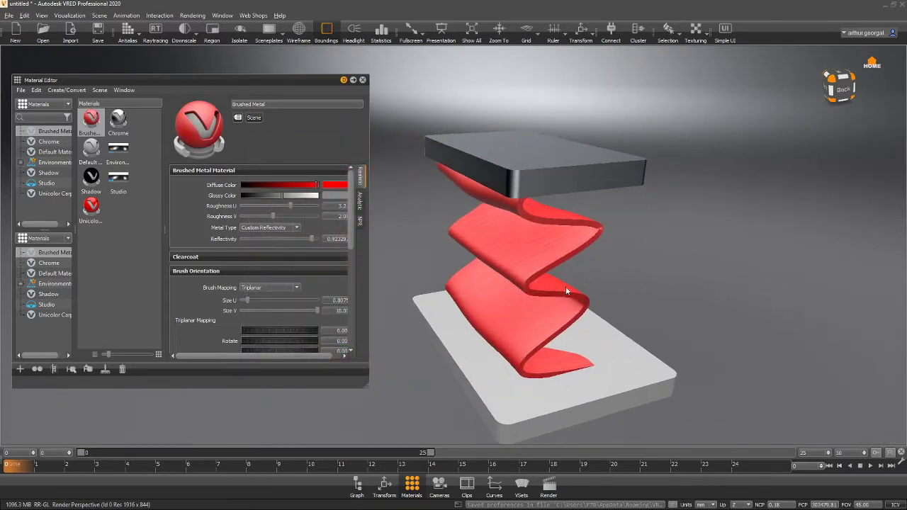
{"action": "right_click_drag", "start_coordinate": [565, 288], "coordinate": [542, 349]}
{"action": "left_click_drag", "start_coordinate": [754, 295], "coordinate": [814, 303]}
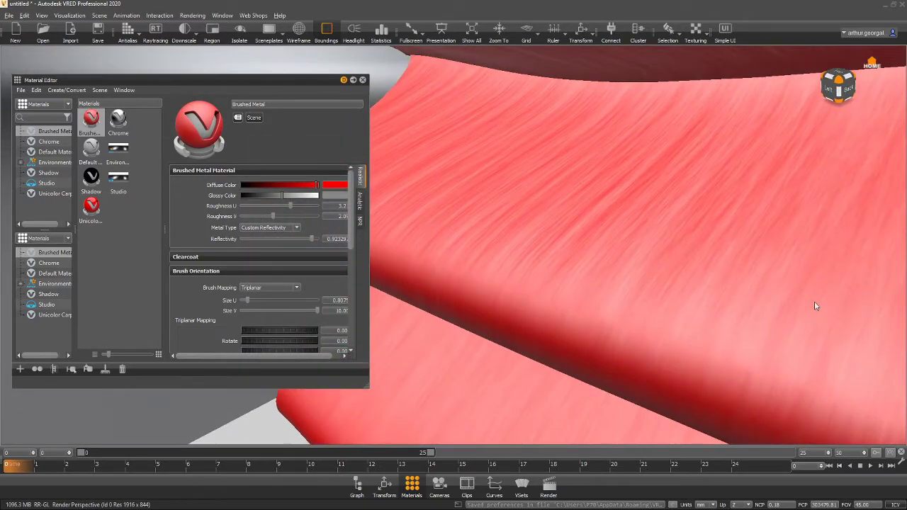
{"action": "right_click_drag", "start_coordinate": [815, 302], "coordinate": [691, 295]}
{"action": "left_click_drag", "start_coordinate": [566, 322], "coordinate": [420, 395]}
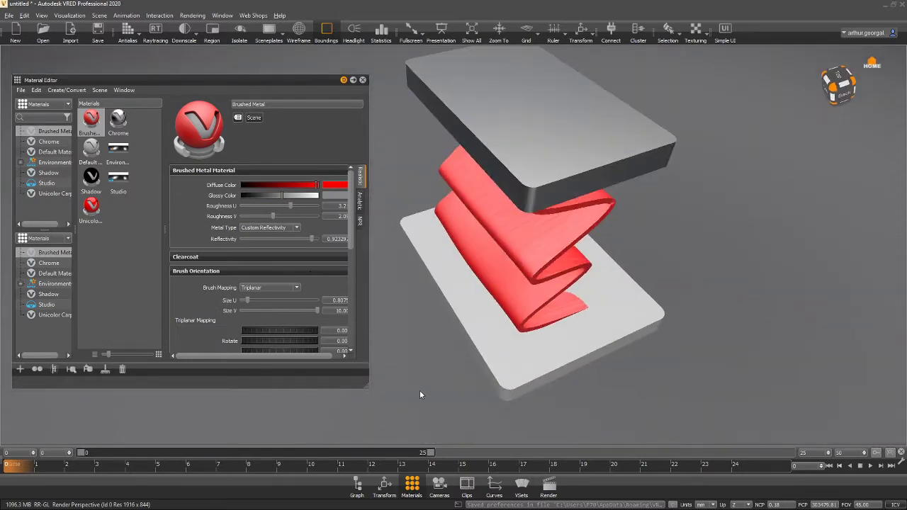
Create a Metallic Carpaint material and set its base color to white
{"action": "left_click", "coordinate": [121, 229]}
{"action": "right_click", "coordinate": [106, 224]}
{"action": "mouse_move", "coordinate": [136, 229]}
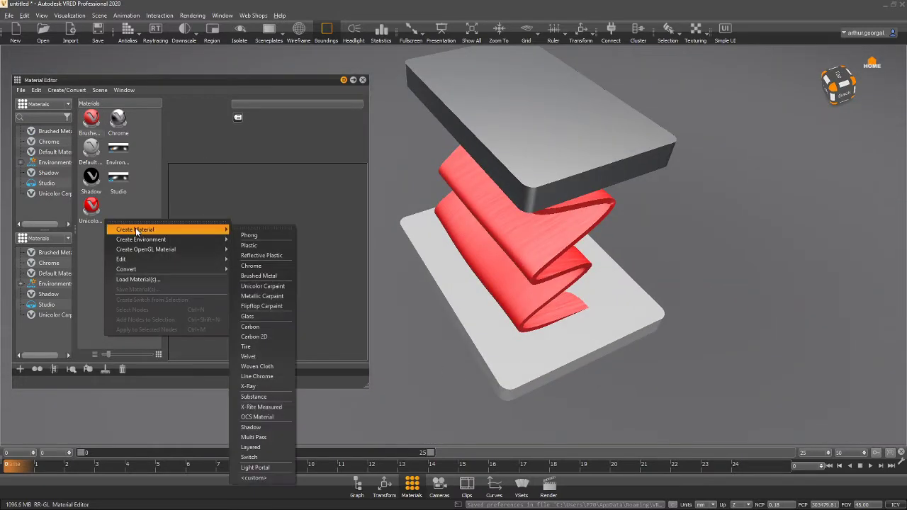
{"action": "left_click", "coordinate": [262, 296]}
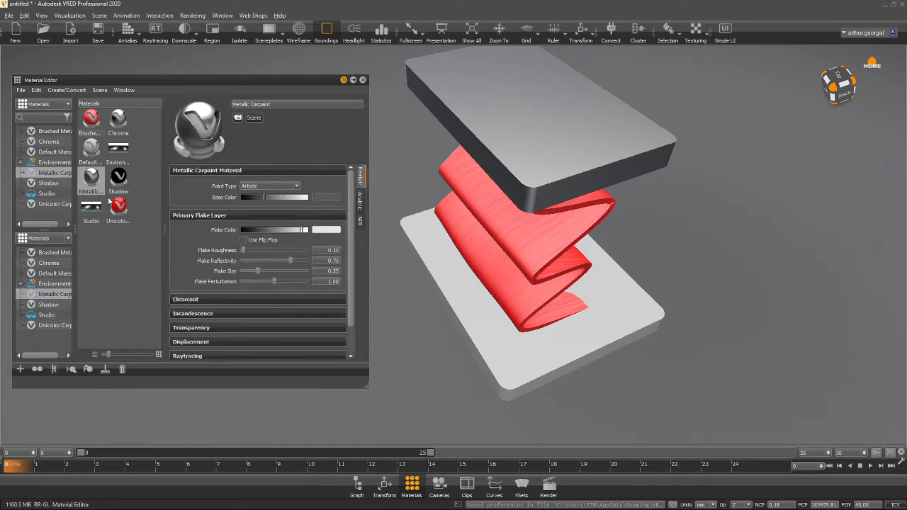
{"action": "left_click_drag", "start_coordinate": [272, 195], "coordinate": [307, 197]}
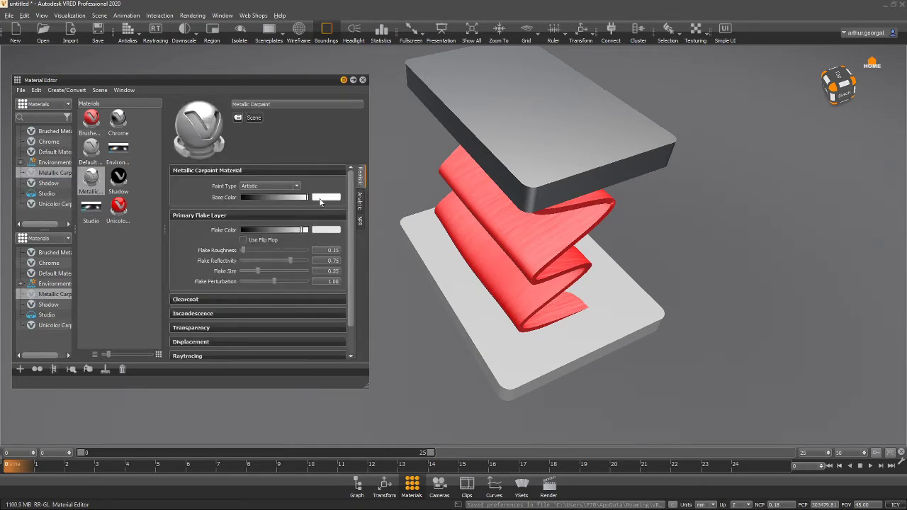
Apply the white Metallic Carpaint material to the top plate and check its flakes up close
{"action": "left_click_drag", "start_coordinate": [91, 180], "coordinate": [522, 198]}
{"action": "scroll", "coordinate": [522, 198], "scroll_direction": "up", "scroll_amount": 3}
{"action": "scroll", "coordinate": [522, 200], "scroll_direction": "up", "scroll_amount": 2}
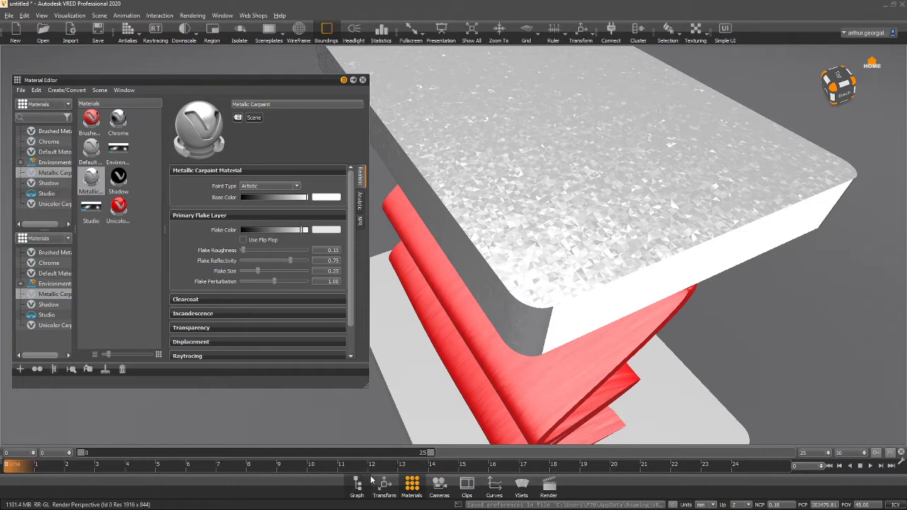
Switch to the simplified interface and scale the Render Test - Render Test.stp model uniformly to 100
{"action": "left_click", "coordinate": [731, 41]}
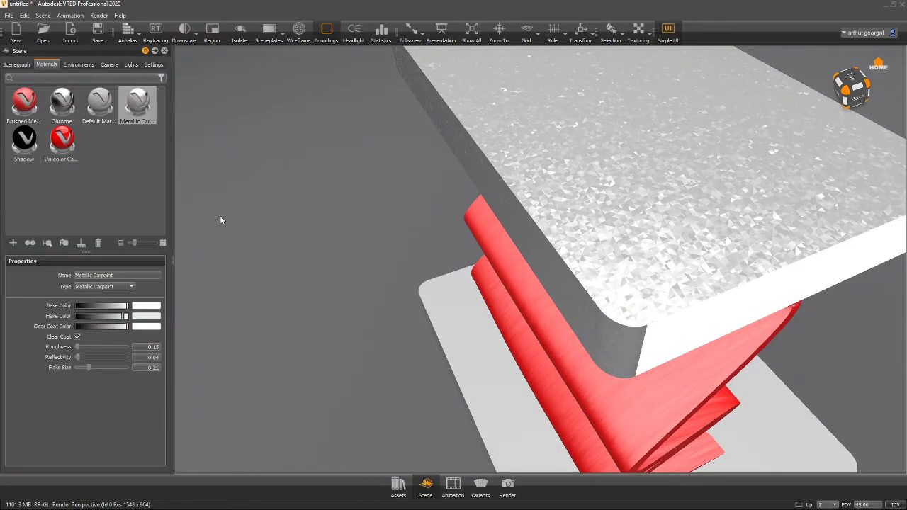
{"action": "left_click", "coordinate": [23, 64]}
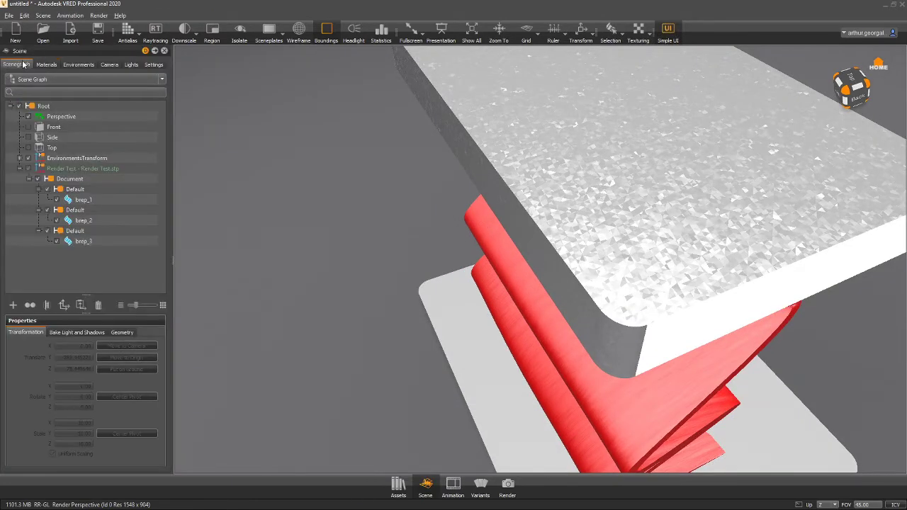
{"action": "left_click", "coordinate": [58, 170]}
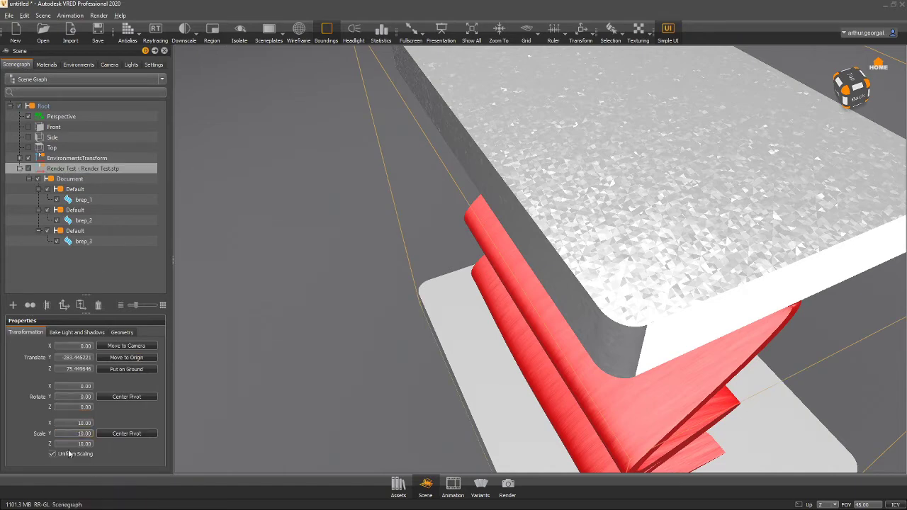
{"action": "scroll", "coordinate": [585, 330], "scroll_direction": "up", "scroll_amount": 5}
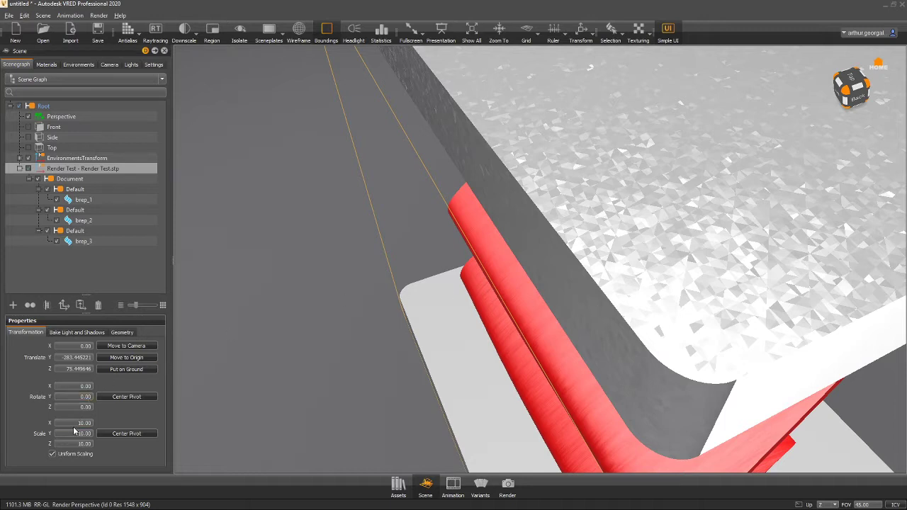
{"action": "type", "text": "100"}
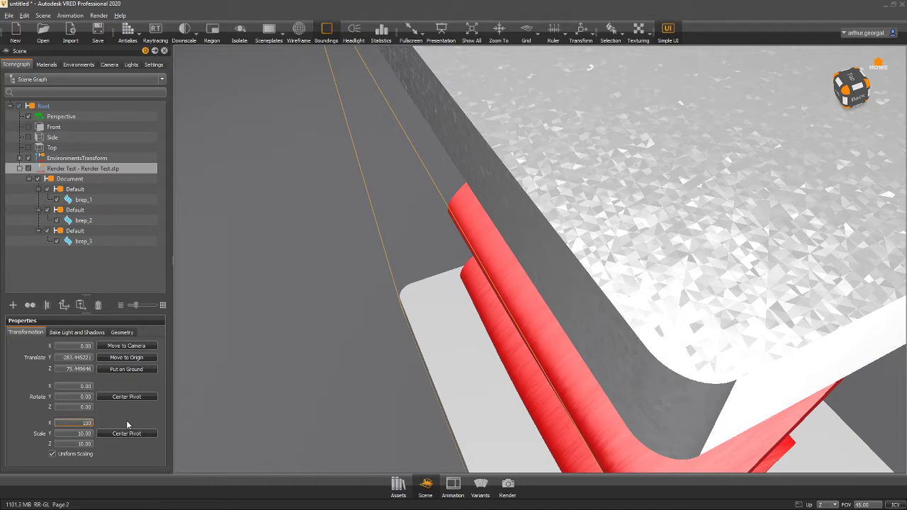
{"action": "key", "text": "Return"}
{"action": "scroll", "coordinate": [322, 425], "scroll_direction": "down", "scroll_amount": 4}
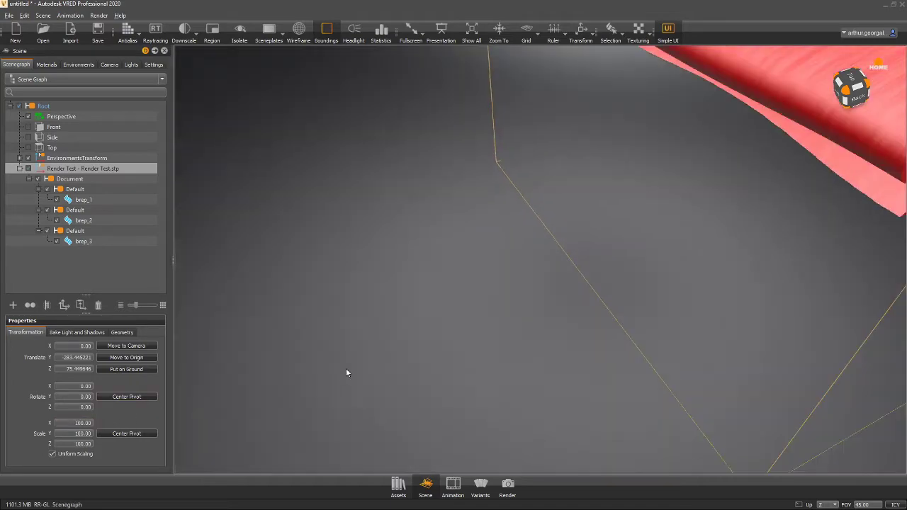
{"action": "scroll", "coordinate": [346, 368], "scroll_direction": "down", "scroll_amount": 6}
{"action": "middle_click_drag", "start_coordinate": [678, 171], "coordinate": [522, 278]}
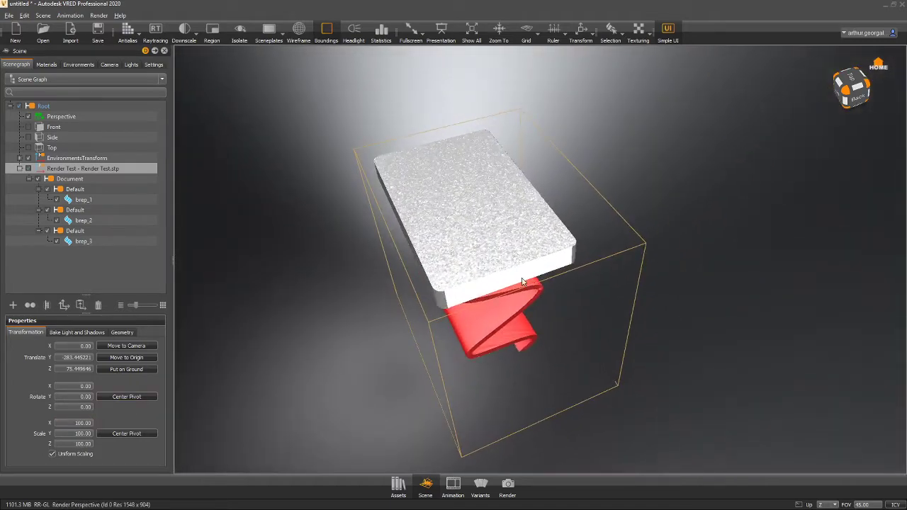
{"action": "scroll", "coordinate": [496, 258], "scroll_direction": "down", "scroll_amount": 1}
{"action": "scroll", "coordinate": [474, 244], "scroll_direction": "up", "scroll_amount": 2}
{"action": "scroll", "coordinate": [490, 312], "scroll_direction": "down", "scroll_amount": 4}
Move the whole Render Test model upward along Z with the transform gizmo until its base plate clears the floor
{"action": "left_click_drag", "start_coordinate": [355, 394], "coordinate": [427, 194]}
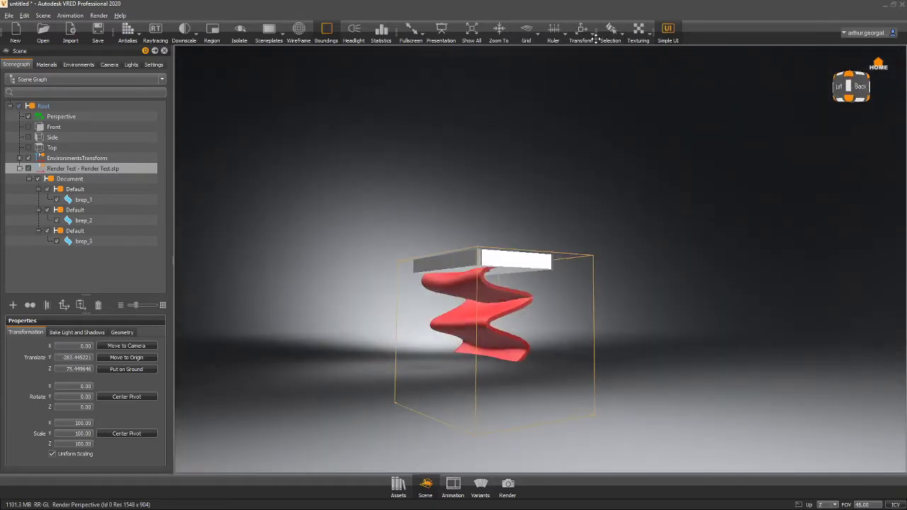
{"action": "left_click", "coordinate": [582, 31]}
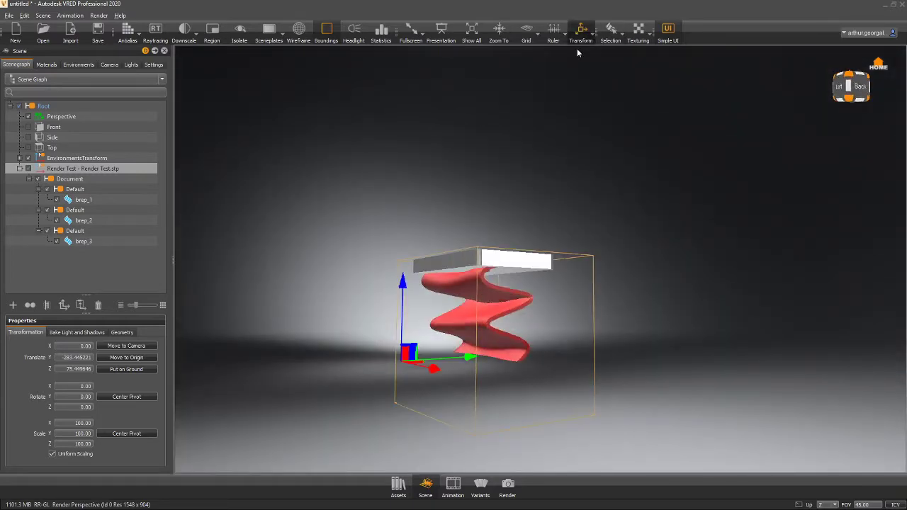
{"action": "left_click_drag", "start_coordinate": [402, 284], "coordinate": [417, 221]}
{"action": "left_click_drag", "start_coordinate": [453, 252], "coordinate": [457, 376], "text": "alt"}
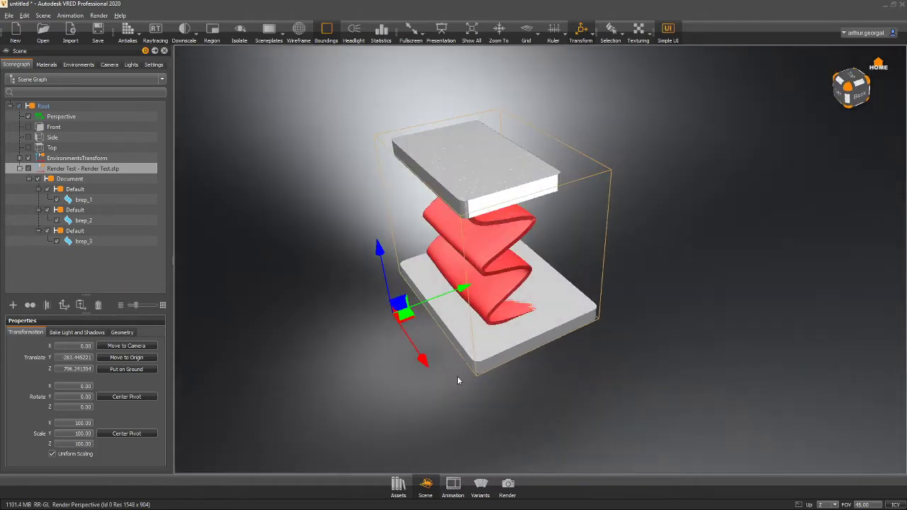
{"action": "right_click_drag", "start_coordinate": [512, 301], "coordinate": [421, 314], "text": "alt"}
{"action": "middle_click_drag", "start_coordinate": [421, 314], "coordinate": [477, 355], "text": "alt"}
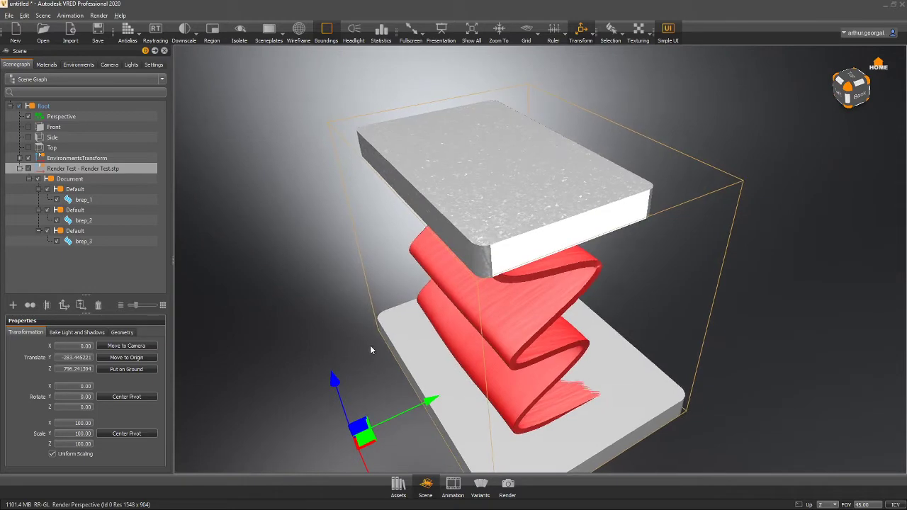
Create a second Metallic Carpaint material with its default dark base color and apply it to the top plate
{"action": "left_click", "coordinate": [46, 65]}
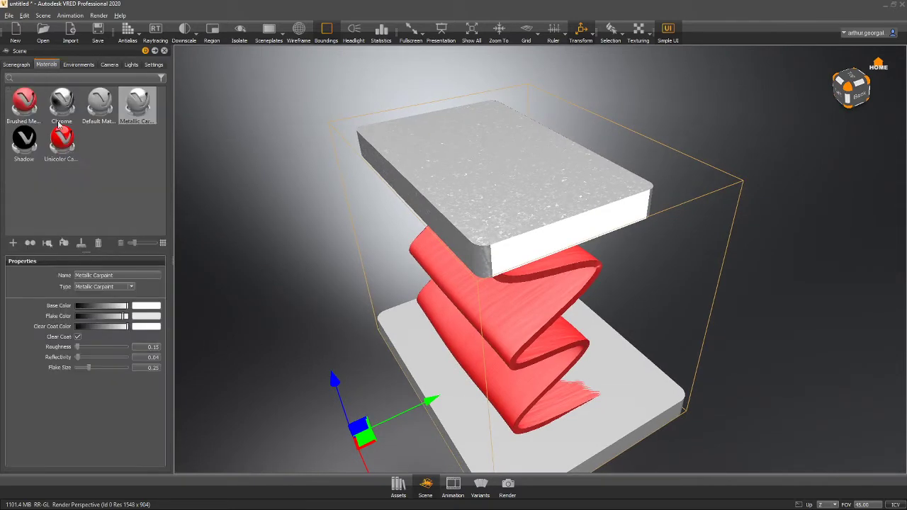
{"action": "right_click", "coordinate": [121, 153]}
{"action": "mouse_move", "coordinate": [212, 163]}
{"action": "left_click", "coordinate": [279, 230]}
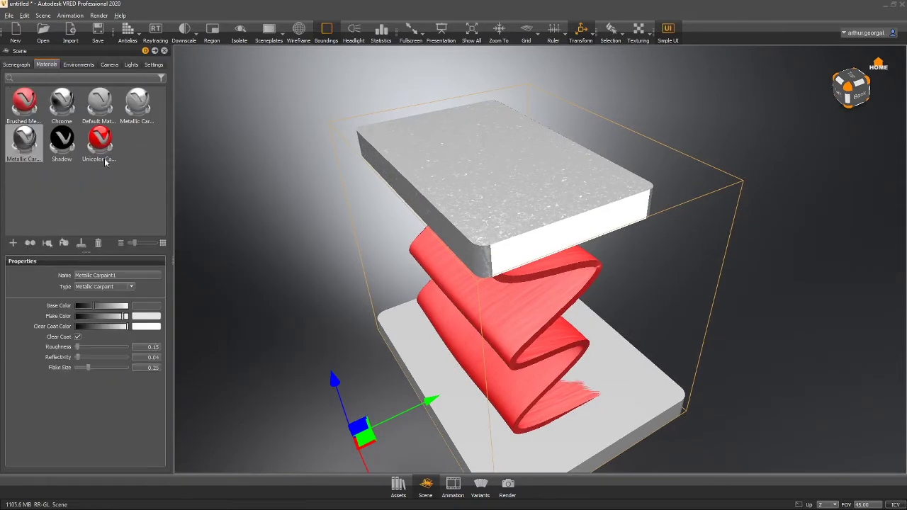
{"action": "left_click_drag", "start_coordinate": [14, 144], "coordinate": [437, 175]}
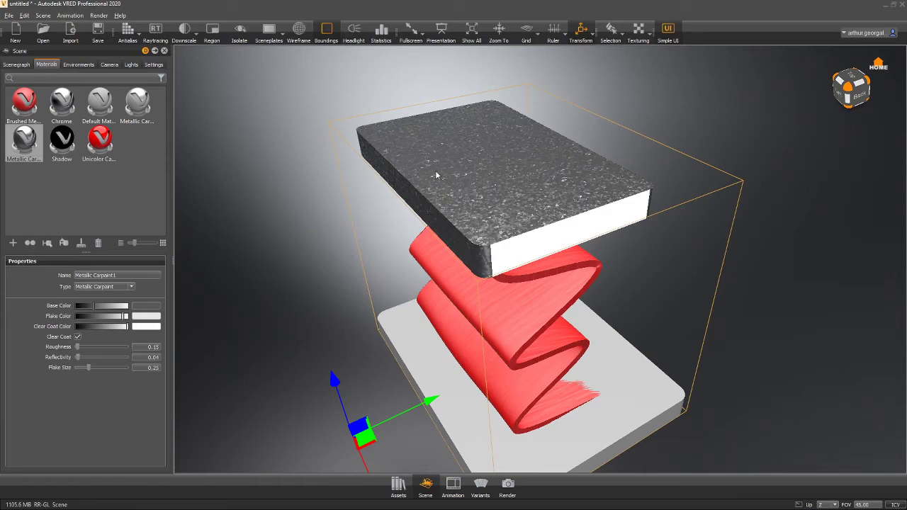
Delete the white Metallic Carpaint material and inspect the flakes on the top plate's side faces
{"action": "left_click", "coordinate": [148, 103]}
{"action": "key", "text": "Delete"}
{"action": "scroll", "coordinate": [449, 189], "scroll_direction": "up", "scroll_amount": 5}
{"action": "left_click_drag", "start_coordinate": [524, 235], "coordinate": [879, 228], "text": "alt"}
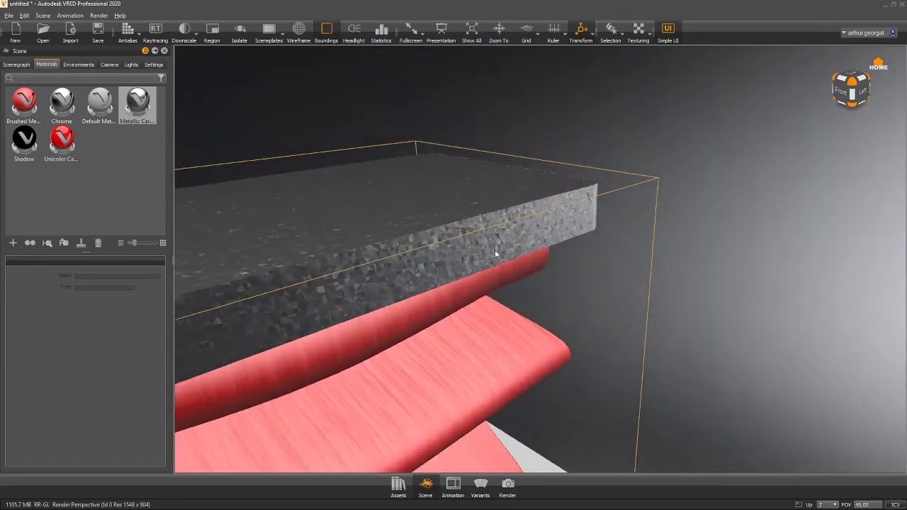
Inspect the top plate's flakes from several sides and reduce the Metallic Carpaint's flake size to 0.0101
{"action": "left_click_drag", "start_coordinate": [494, 253], "coordinate": [227, 271], "text": "alt"}
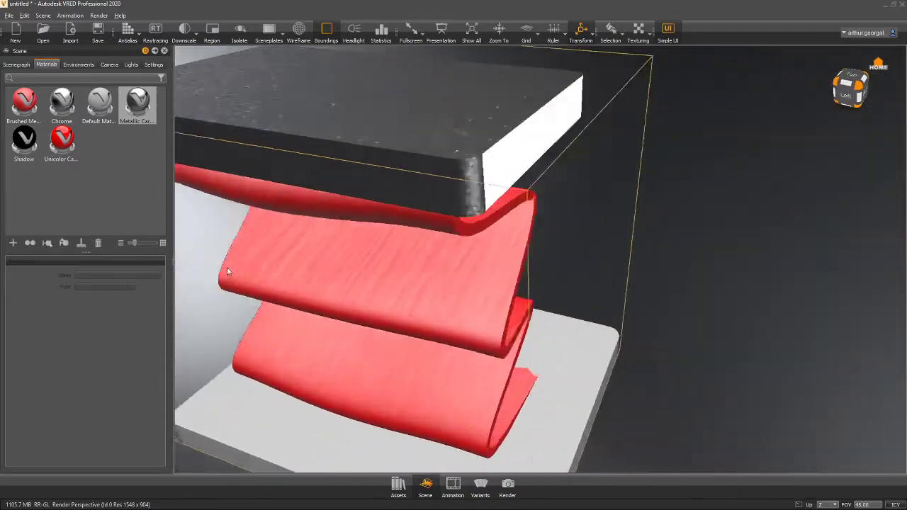
{"action": "left_click_drag", "start_coordinate": [474, 192], "coordinate": [98, 134], "text": "alt"}
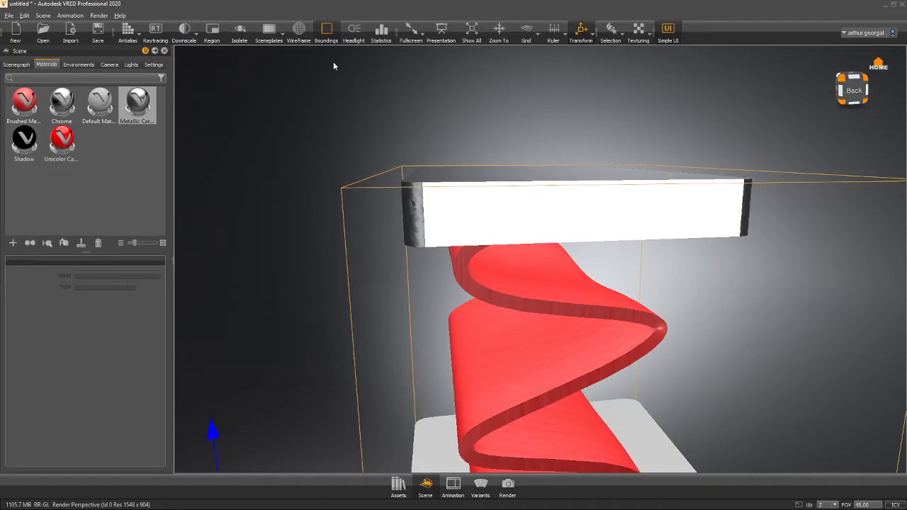
{"action": "left_click_drag", "start_coordinate": [394, 154], "coordinate": [544, 268], "text": "alt"}
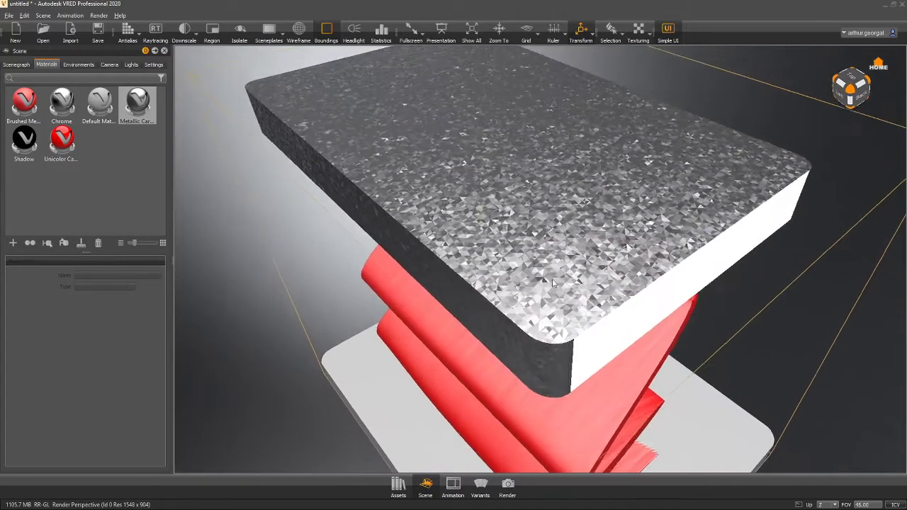
{"action": "scroll", "coordinate": [543, 267], "scroll_direction": "down", "scroll_amount": 1}
{"action": "left_click", "coordinate": [138, 101]}
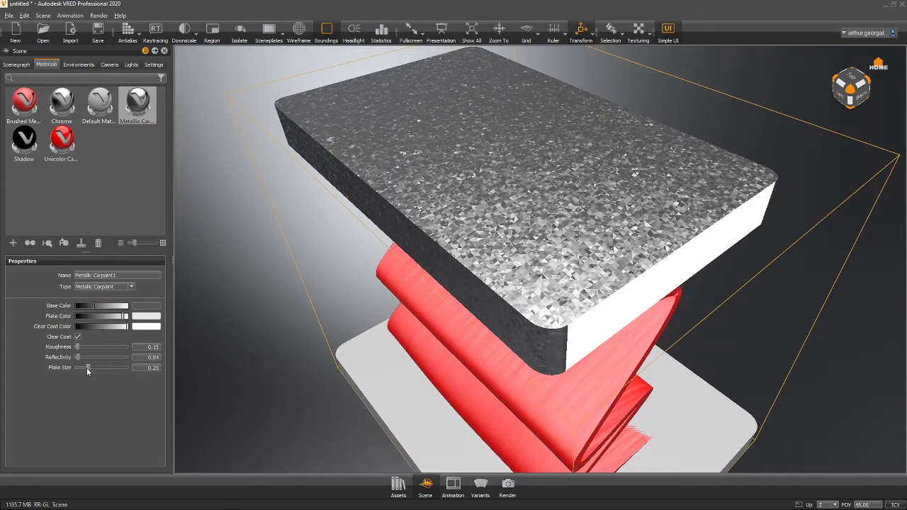
{"action": "left_click_drag", "start_coordinate": [86, 368], "coordinate": [74, 369]}
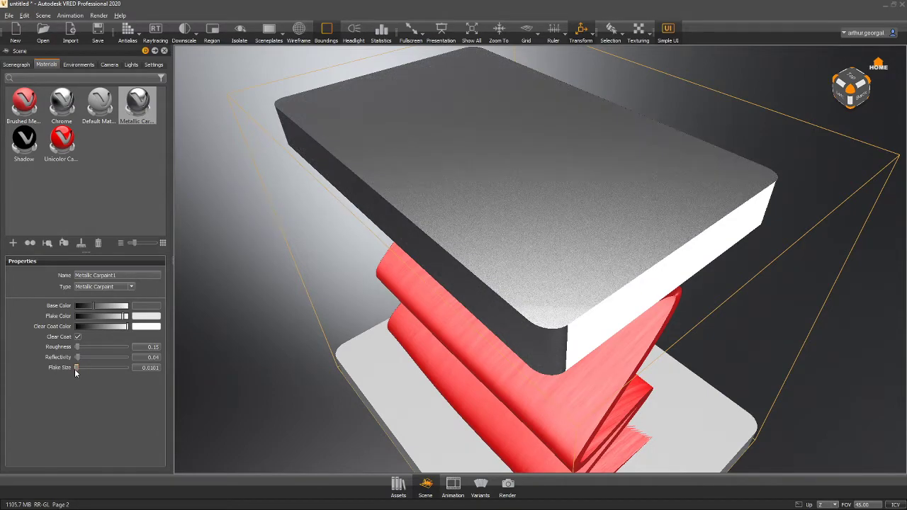
Examine the finer flakes up close and set the carpaint's base color to pure red, RGB 1, 0, 0
{"action": "left_click_drag", "start_coordinate": [581, 369], "coordinate": [597, 225]}
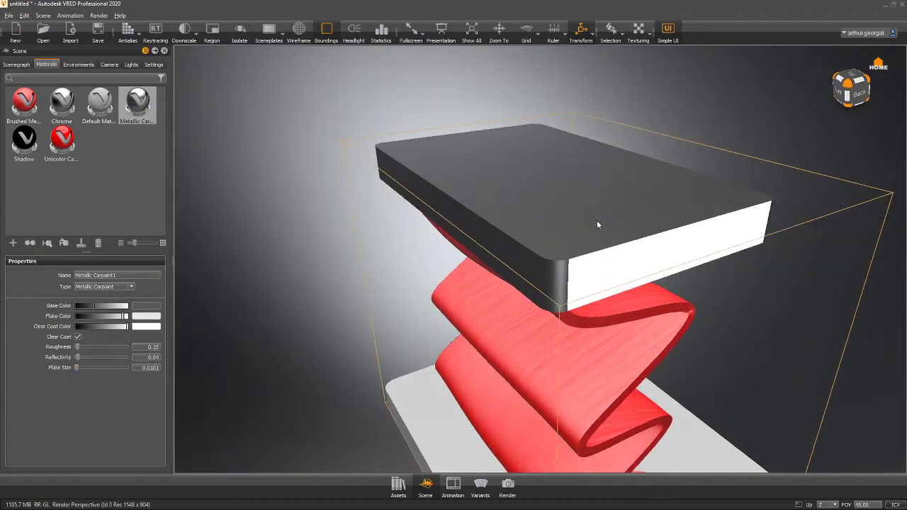
{"action": "right_click_drag", "start_coordinate": [596, 221], "coordinate": [574, 345]}
{"action": "left_click_drag", "start_coordinate": [625, 301], "coordinate": [450, 497]}
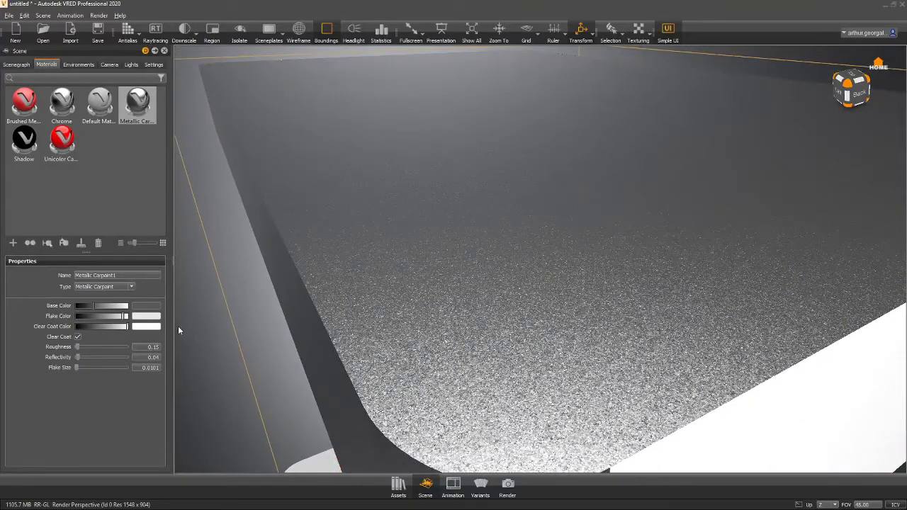
{"action": "left_click", "coordinate": [126, 306]}
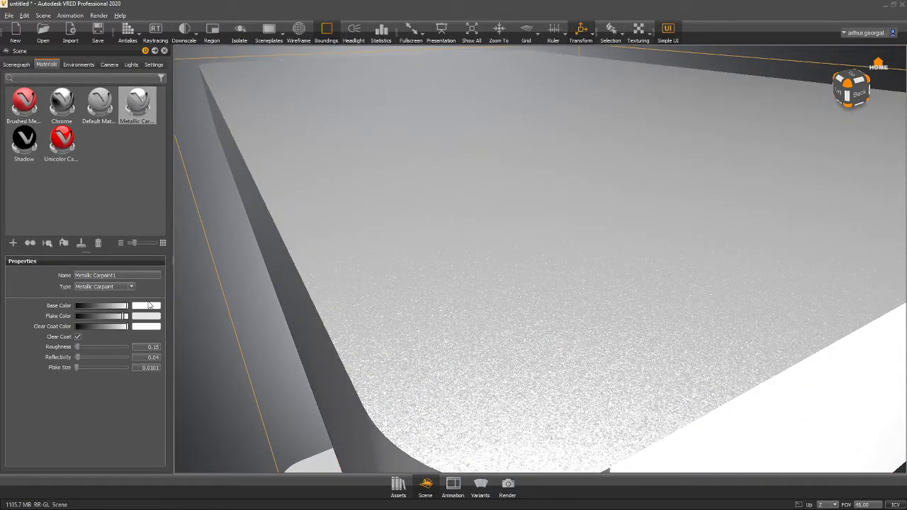
{"action": "left_click", "coordinate": [155, 305]}
{"action": "left_click_drag", "start_coordinate": [408, 199], "coordinate": [524, 141]}
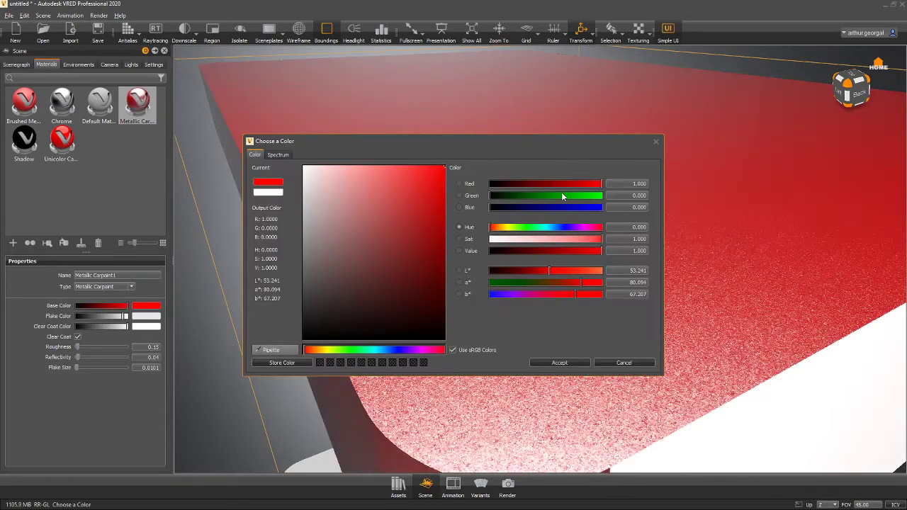
{"action": "left_click", "coordinate": [560, 362]}
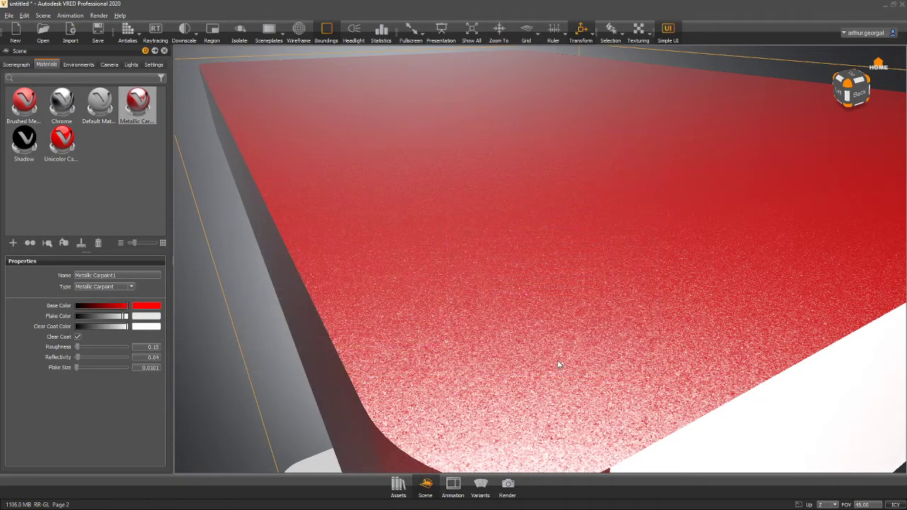
Set the carpaint's flake color to a fully saturated golden yellow with a hue of about 47
{"action": "left_click", "coordinate": [136, 326]}
{"action": "left_click", "coordinate": [503, 227]}
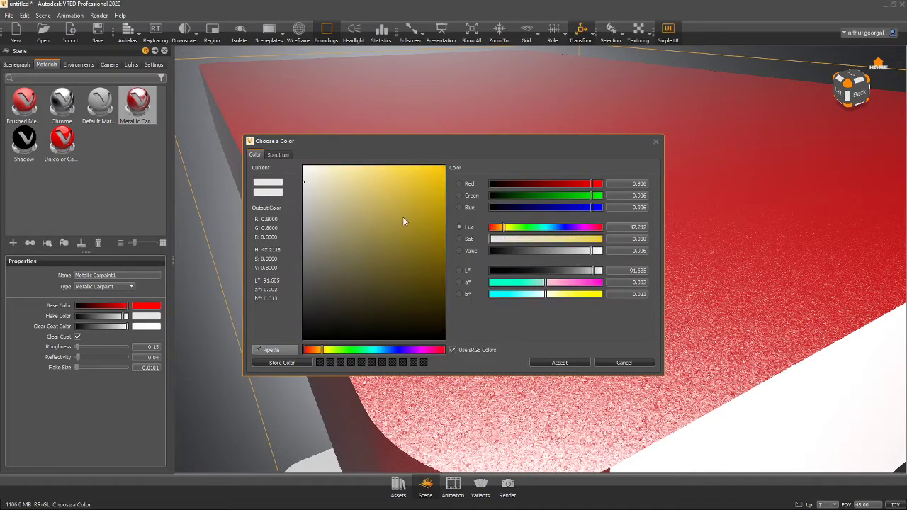
{"action": "left_click_drag", "start_coordinate": [403, 220], "coordinate": [501, 147]}
{"action": "left_click", "coordinate": [557, 363]}
{"action": "left_click_drag", "start_coordinate": [557, 363], "coordinate": [128, 406]}
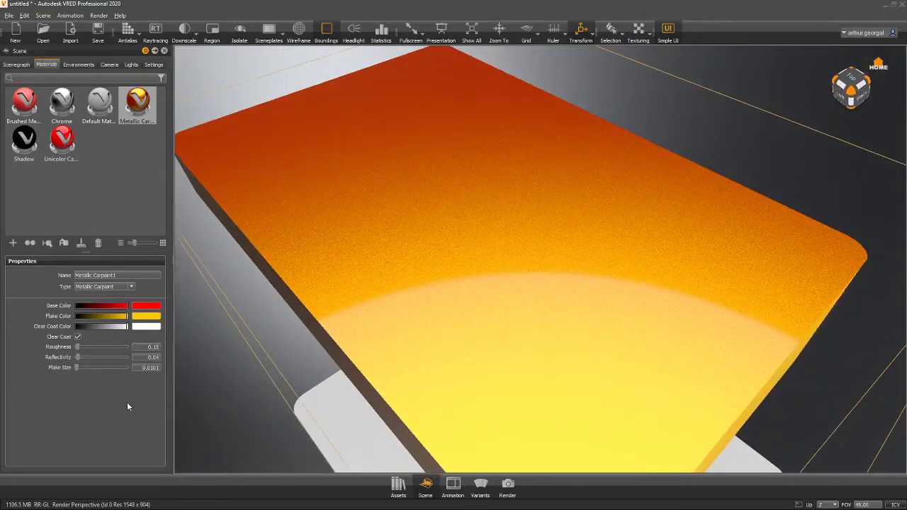
Darken the carpaint's base color to black and its yellow flake color to nearly black
{"action": "left_click_drag", "start_coordinate": [126, 306], "coordinate": [21, 308]}
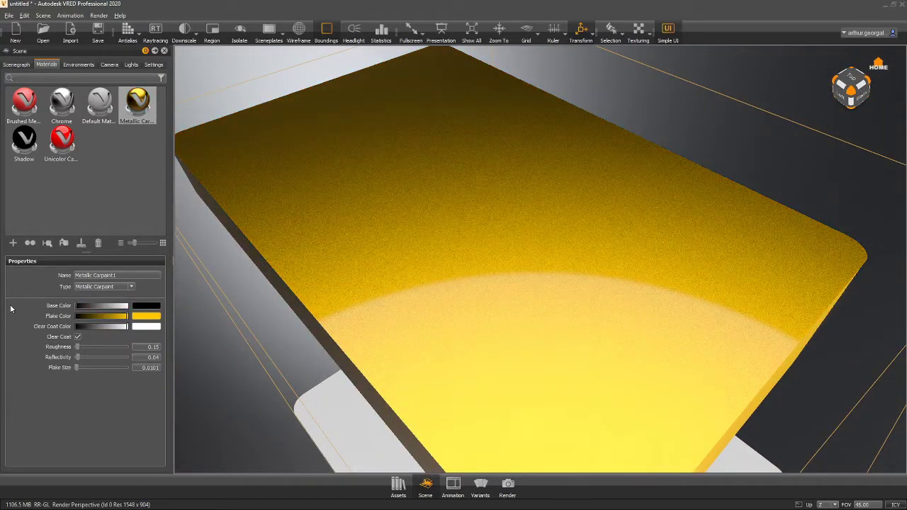
{"action": "left_click_drag", "start_coordinate": [108, 316], "coordinate": [78, 318]}
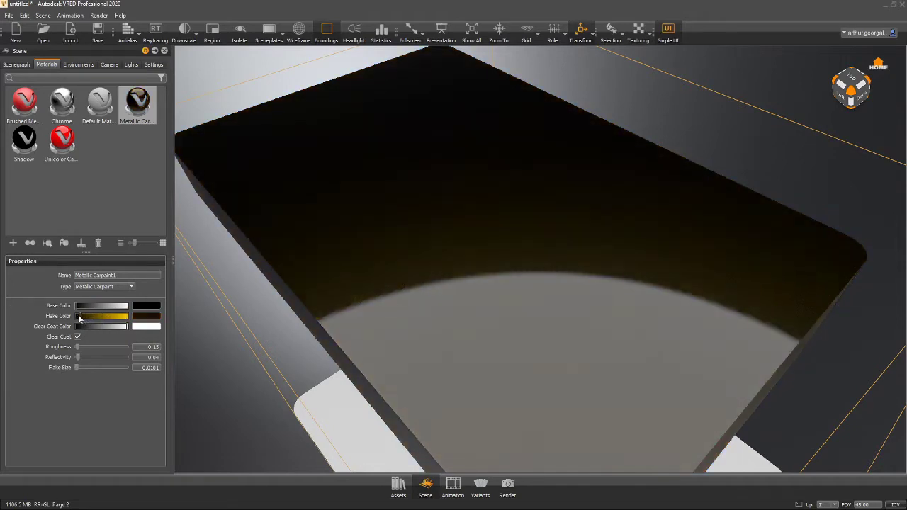
{"action": "left_click_drag", "start_coordinate": [440, 332], "coordinate": [387, 246]}
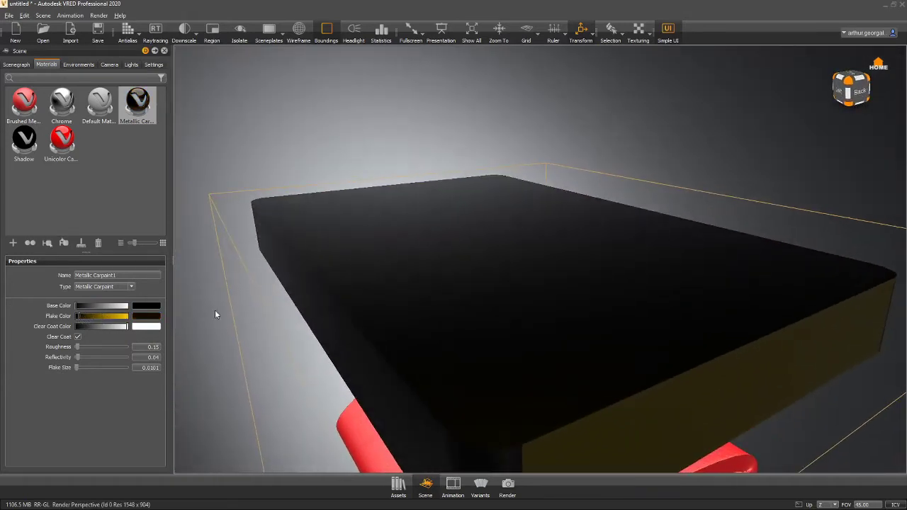
Change the flake color's hue to green, about 132.8, and darken it fully to black
{"action": "left_click", "coordinate": [148, 316]}
{"action": "left_click", "coordinate": [531, 228]}
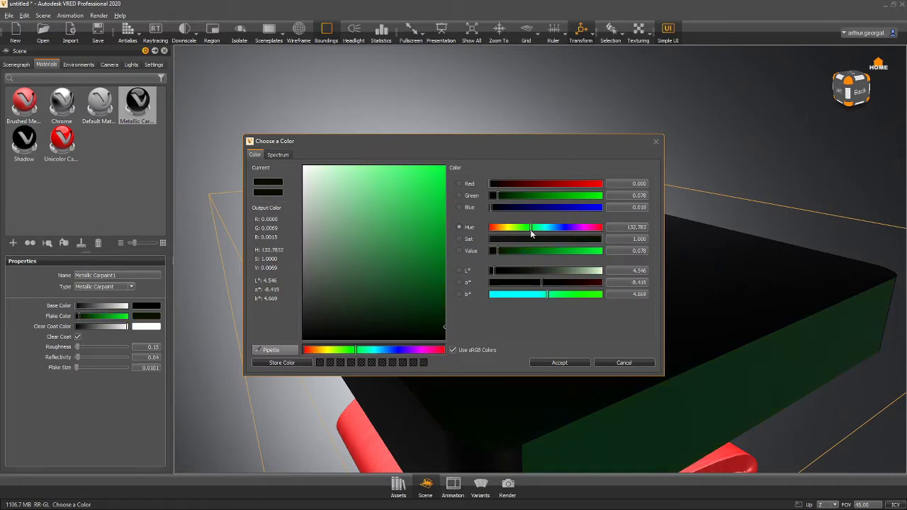
{"action": "left_click", "coordinate": [544, 363]}
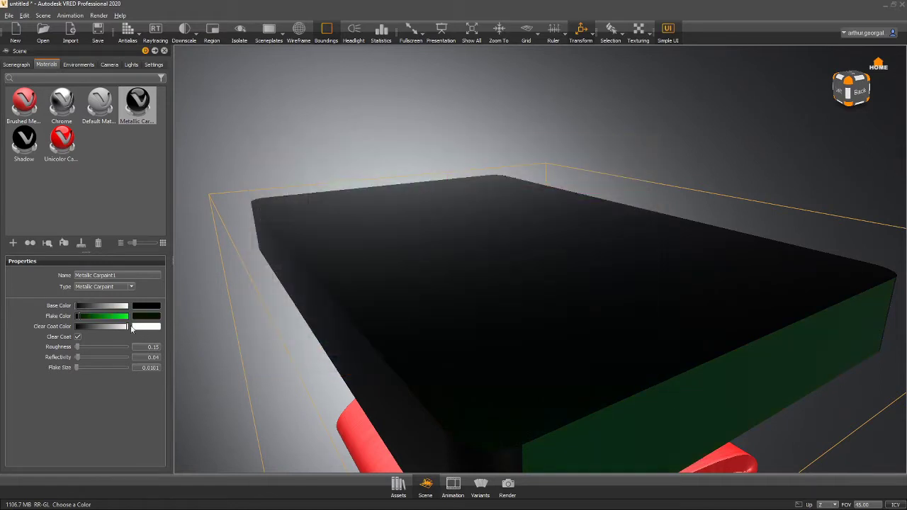
{"action": "left_click_drag", "start_coordinate": [78, 320], "coordinate": [74, 317]}
{"action": "mouse_move", "coordinate": [438, 339]}
{"action": "left_mouse_down"}
{"action": "mouse_move", "coordinate": [420, 445]}
{"action": "mouse_move", "coordinate": [433, 356]}
{"action": "left_mouse_up"}
{"action": "mouse_move", "coordinate": [432, 352]}
{"action": "right_mouse_down"}
{"action": "mouse_move", "coordinate": [386, 446]}
{"action": "mouse_move", "coordinate": [304, 501]}
{"action": "right_mouse_up"}
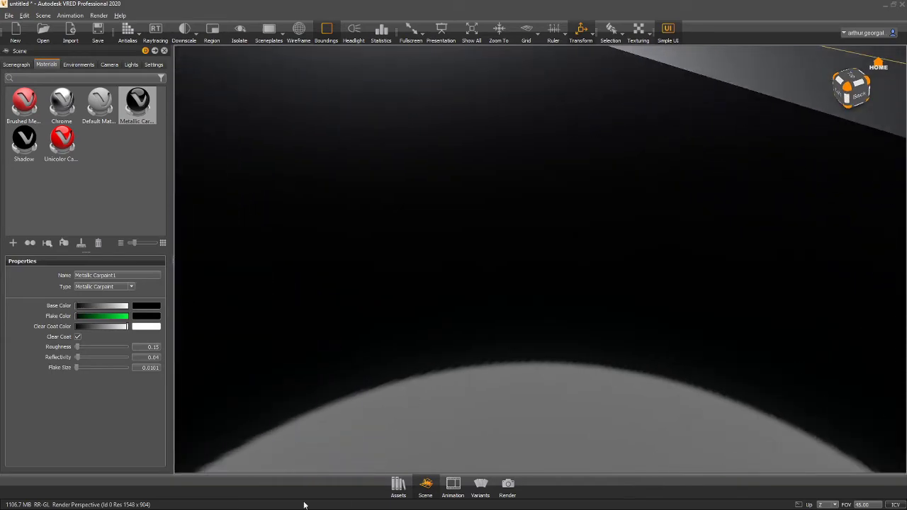
{"action": "mouse_move", "coordinate": [384, 353]}
{"action": "right_mouse_down"}
{"action": "mouse_move", "coordinate": [360, 400]}
{"action": "mouse_move", "coordinate": [406, 299]}
{"action": "mouse_move", "coordinate": [436, 192]}
{"action": "mouse_move", "coordinate": [438, 232]}
{"action": "mouse_move", "coordinate": [433, 213]}
{"action": "right_mouse_up"}
Brighten the black base color to white and recolor it pure red with RGB 1, 0, 0
{"action": "left_click_drag", "start_coordinate": [97, 311], "coordinate": [128, 318]}
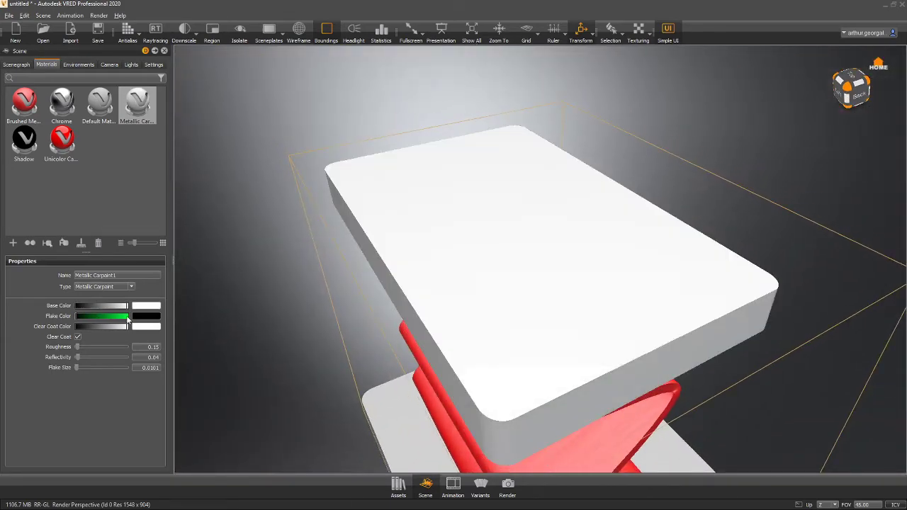
{"action": "left_click", "coordinate": [151, 306]}
{"action": "left_click_drag", "start_coordinate": [382, 184], "coordinate": [519, 168]}
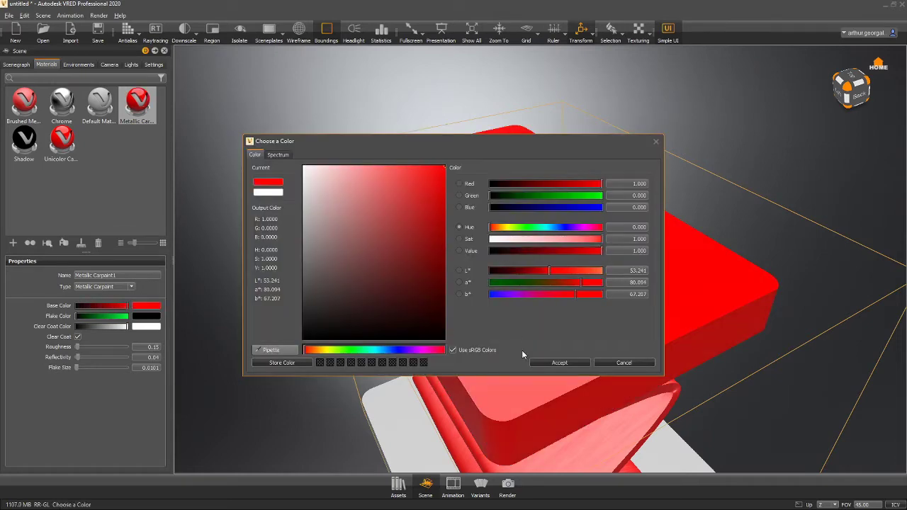
{"action": "left_click", "coordinate": [559, 362]}
Brighten the flake color to full green, check the color shift on the top plate, and lower the carpaint's roughness to 0.10
{"action": "left_click_drag", "start_coordinate": [75, 316], "coordinate": [269, 326]}
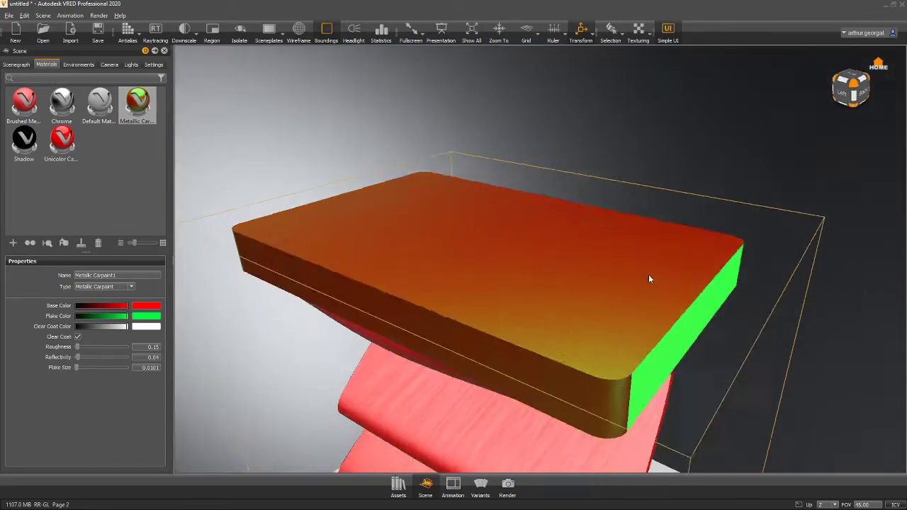
{"action": "left_click_drag", "start_coordinate": [648, 279], "coordinate": [413, 300]}
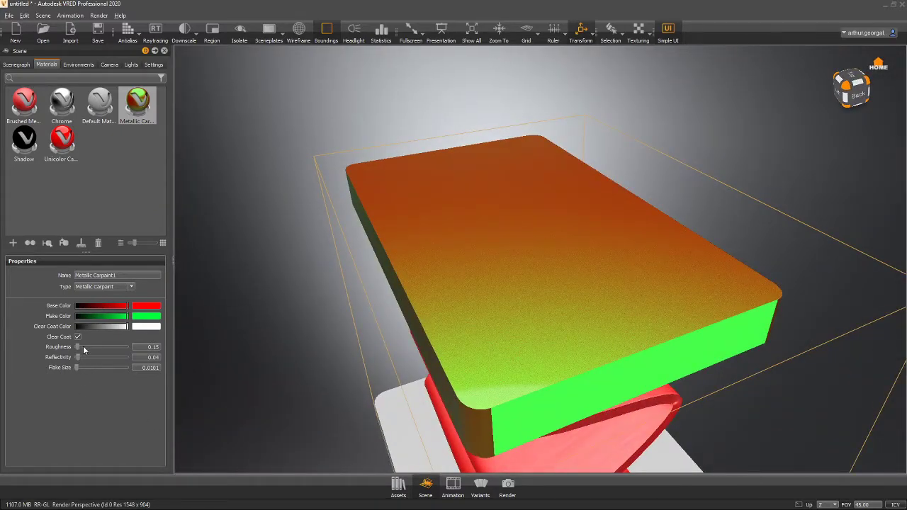
{"action": "mouse_move", "coordinate": [83, 346]}
{"action": "left_mouse_down"}
{"action": "mouse_move", "coordinate": [108, 344]}
{"action": "mouse_move", "coordinate": [76, 350]}
{"action": "left_mouse_up"}
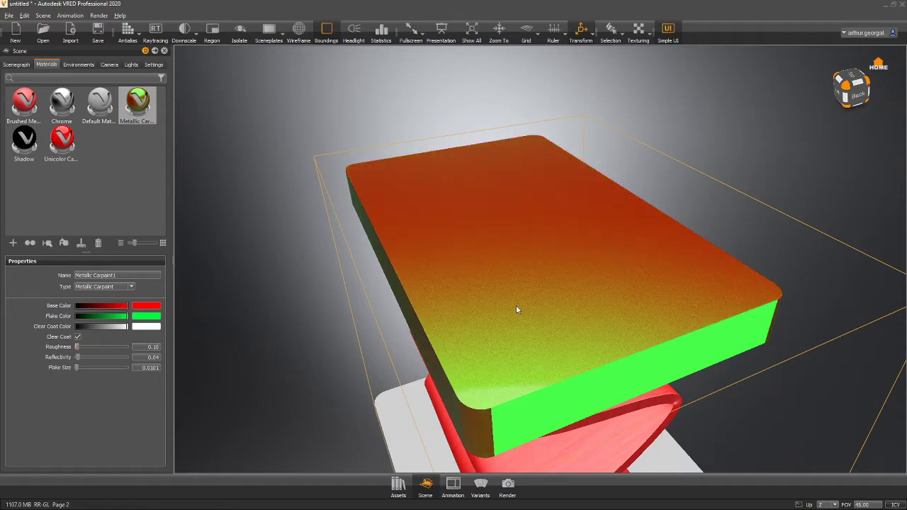
{"action": "mouse_move", "coordinate": [502, 306]}
{"action": "left_mouse_down"}
{"action": "mouse_move", "coordinate": [415, 271]}
{"action": "mouse_move", "coordinate": [405, 293]}
{"action": "mouse_move", "coordinate": [430, 314]}
{"action": "mouse_move", "coordinate": [674, 348]}
{"action": "mouse_move", "coordinate": [818, 212]}
{"action": "mouse_move", "coordinate": [498, 313]}
{"action": "mouse_move", "coordinate": [494, 133]}
{"action": "left_mouse_up"}
Create a Glass material and apply it to the wavy ribbon body between the two plates
{"action": "right_click", "coordinate": [107, 191]}
{"action": "mouse_move", "coordinate": [142, 202]}
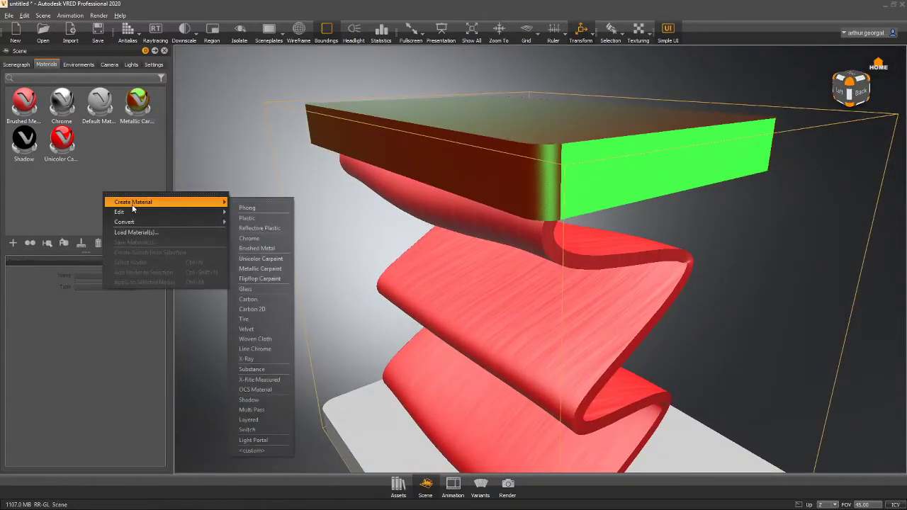
{"action": "left_click", "coordinate": [250, 290]}
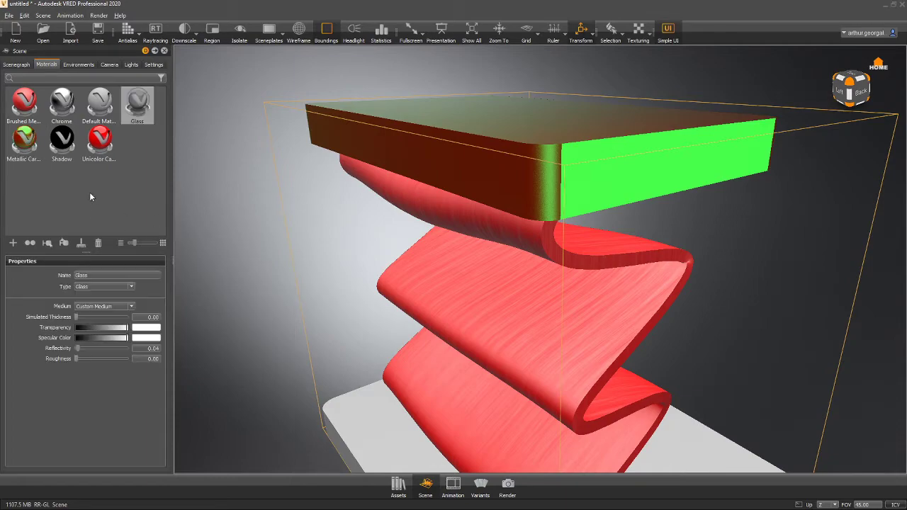
{"action": "mouse_move", "coordinate": [137, 105]}
{"action": "left_mouse_down"}
{"action": "mouse_move", "coordinate": [567, 345]}
{"action": "mouse_move", "coordinate": [506, 336]}
{"action": "mouse_move", "coordinate": [476, 214]}
{"action": "mouse_move", "coordinate": [702, 196]}
{"action": "mouse_move", "coordinate": [772, 314]}
{"action": "mouse_move", "coordinate": [751, 319]}
{"action": "left_mouse_up"}
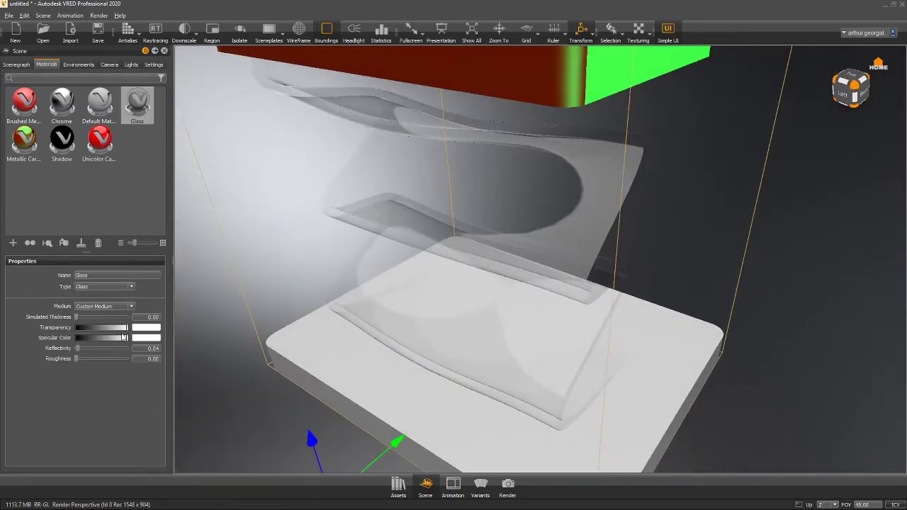
Set the Glass material's transparency color to a bright, fully saturated turquoise with a hue of about 171
{"action": "left_click_drag", "start_coordinate": [76, 325], "coordinate": [98, 330]}
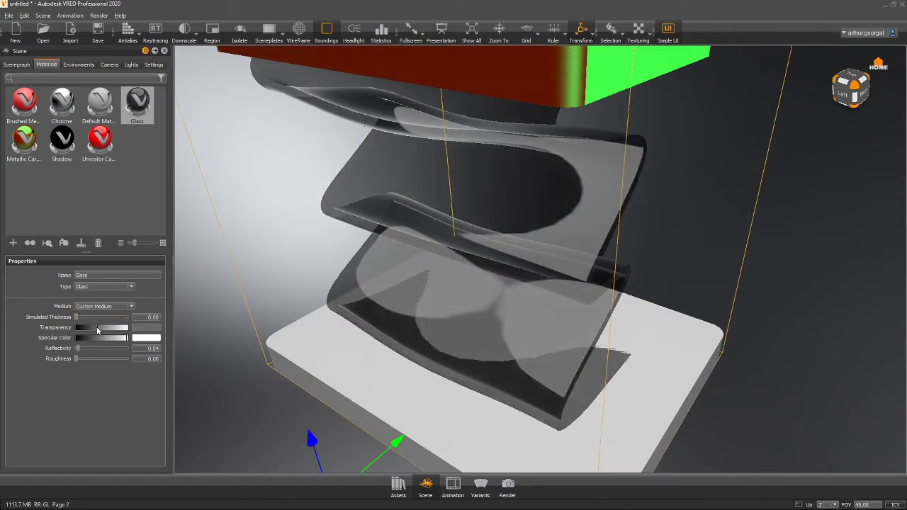
{"action": "left_click", "coordinate": [142, 333]}
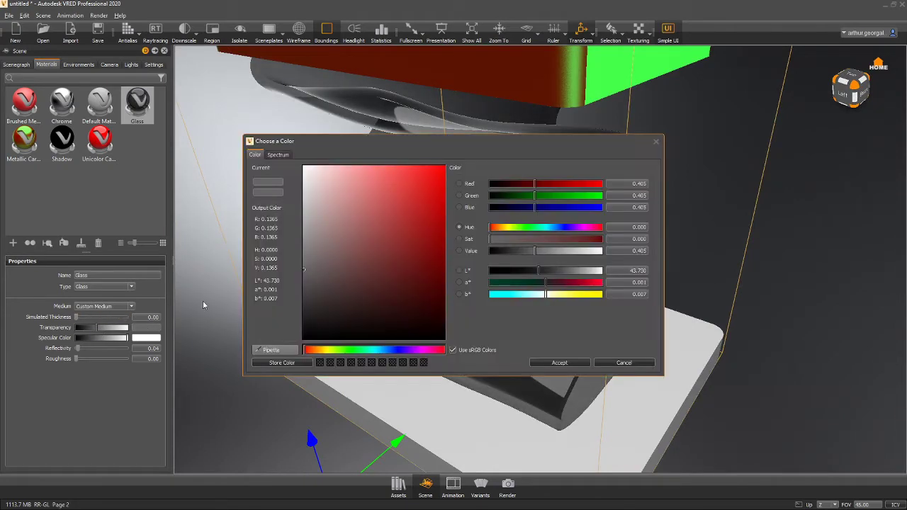
{"action": "left_click", "coordinate": [439, 182]}
{"action": "left_click_drag", "start_coordinate": [483, 144], "coordinate": [295, 208]}
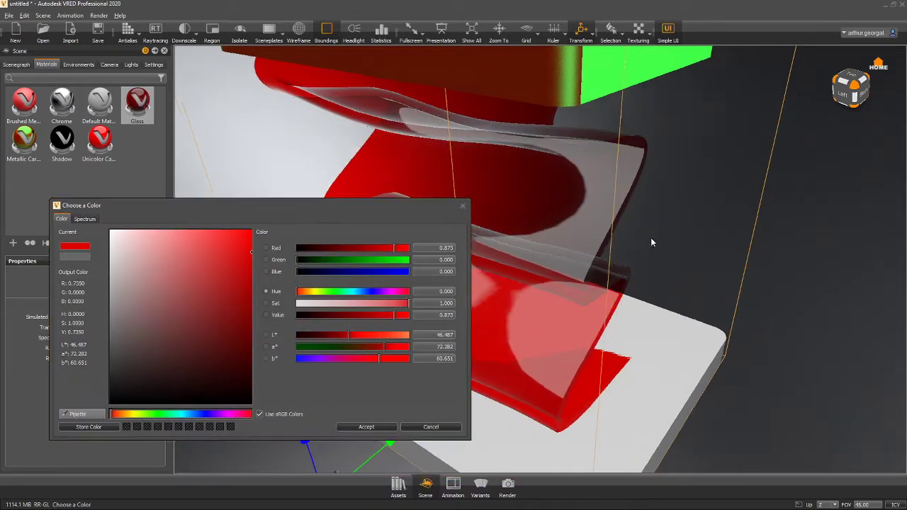
{"action": "left_click_drag", "start_coordinate": [651, 239], "coordinate": [492, 234]}
{"action": "left_click_drag", "start_coordinate": [334, 292], "coordinate": [348, 292]}
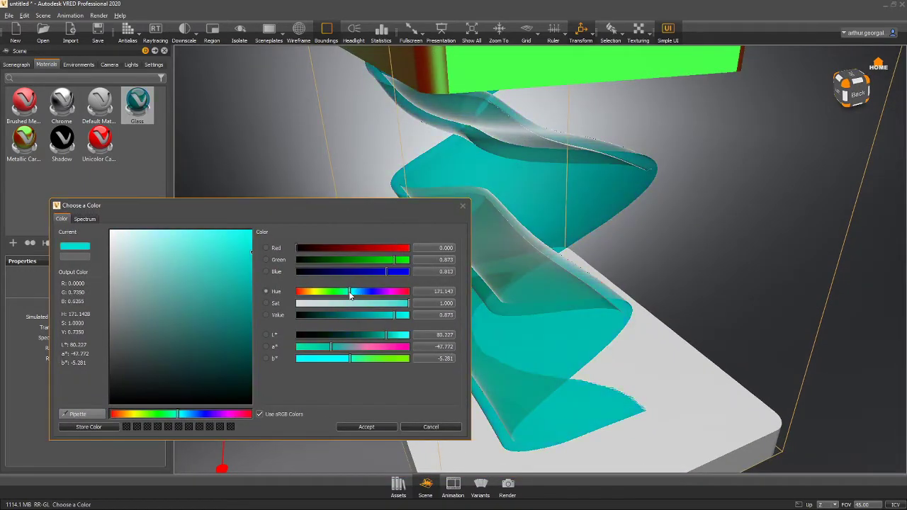
{"action": "left_click", "coordinate": [373, 427]}
{"action": "mouse_move", "coordinate": [121, 328]}
{"action": "left_mouse_down"}
{"action": "mouse_move", "coordinate": [110, 329]}
{"action": "mouse_move", "coordinate": [127, 330]}
{"action": "left_mouse_up"}
Try a slightly higher roughness on the Glass material while viewing the ribbon from behind
{"action": "left_click_drag", "start_coordinate": [507, 277], "coordinate": [396, 283]}
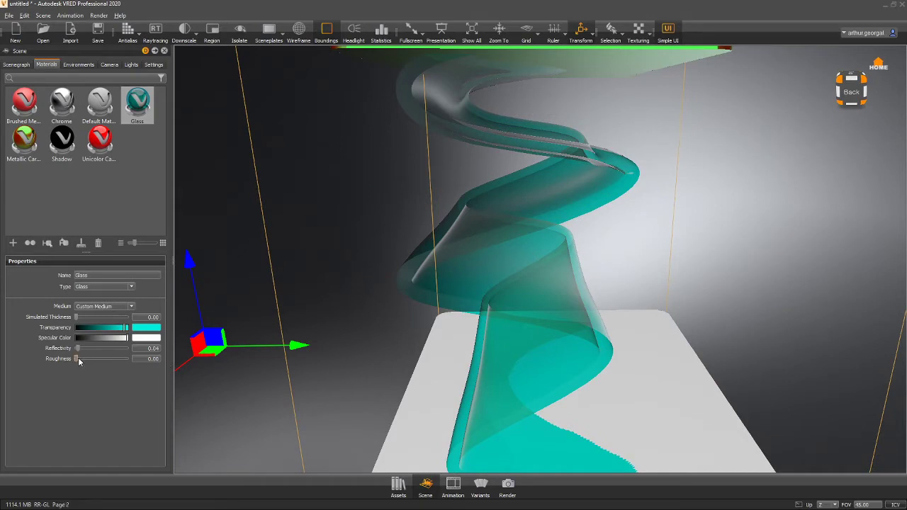
{"action": "mouse_move", "coordinate": [77, 358]}
{"action": "left_mouse_down"}
{"action": "mouse_move", "coordinate": [112, 358]}
{"action": "mouse_move", "coordinate": [79, 358]}
{"action": "left_mouse_up"}
{"action": "left_click_drag", "start_coordinate": [462, 314], "coordinate": [528, 312], "text": "alt"}
{"action": "mouse_move", "coordinate": [79, 358]}
{"action": "left_mouse_down"}
{"action": "mouse_move", "coordinate": [124, 349]}
{"action": "mouse_move", "coordinate": [62, 357]}
{"action": "mouse_move", "coordinate": [81, 349]}
{"action": "left_mouse_up"}
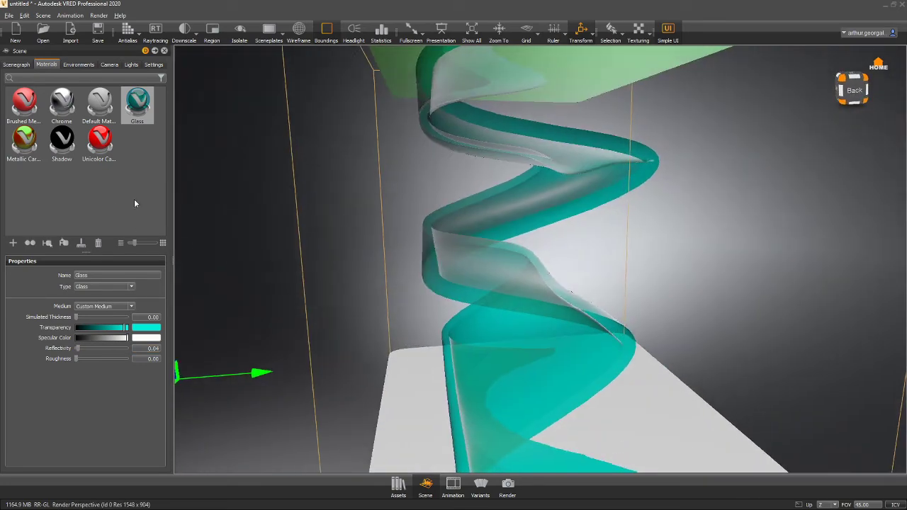
Create a Woven Cloth material with its default settings
{"action": "right_click", "coordinate": [99, 201]}
{"action": "mouse_move", "coordinate": [139, 207]}
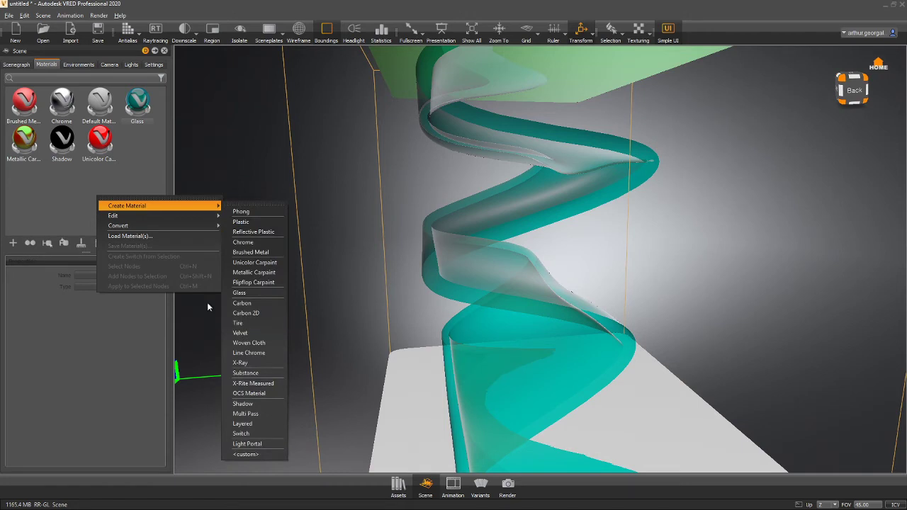
{"action": "mouse_move", "coordinate": [209, 205]}
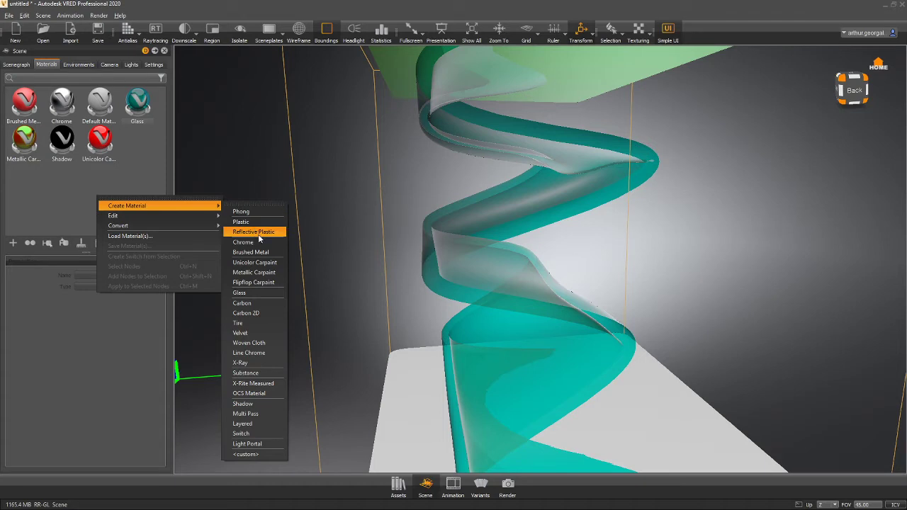
{"action": "left_click", "coordinate": [249, 343]}
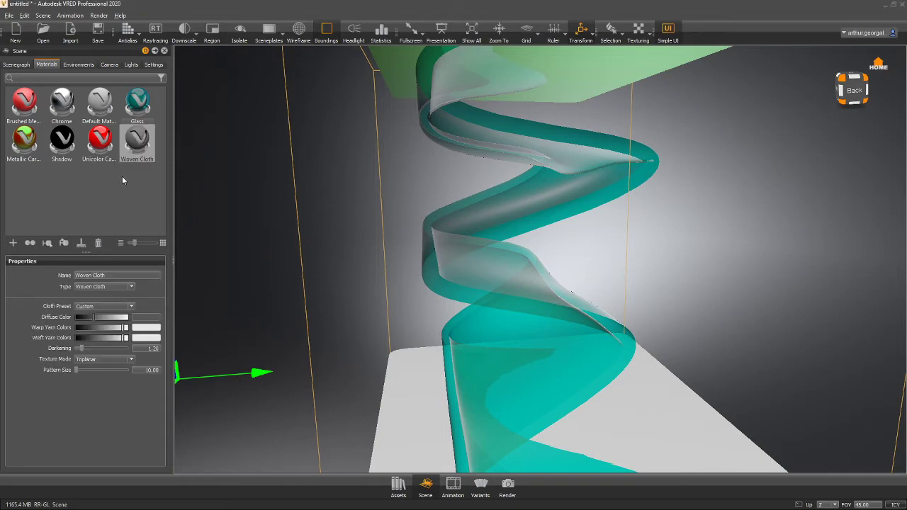
Apply the Woven Cloth material to the lower plate beneath the glass ribbon
{"action": "right_click_drag", "start_coordinate": [340, 170], "coordinate": [375, 160]}
{"action": "left_click_drag", "start_coordinate": [376, 161], "coordinate": [489, 202]}
{"action": "middle_click_drag", "start_coordinate": [348, 277], "coordinate": [353, 141]}
{"action": "left_click_drag", "start_coordinate": [144, 139], "coordinate": [469, 275]}
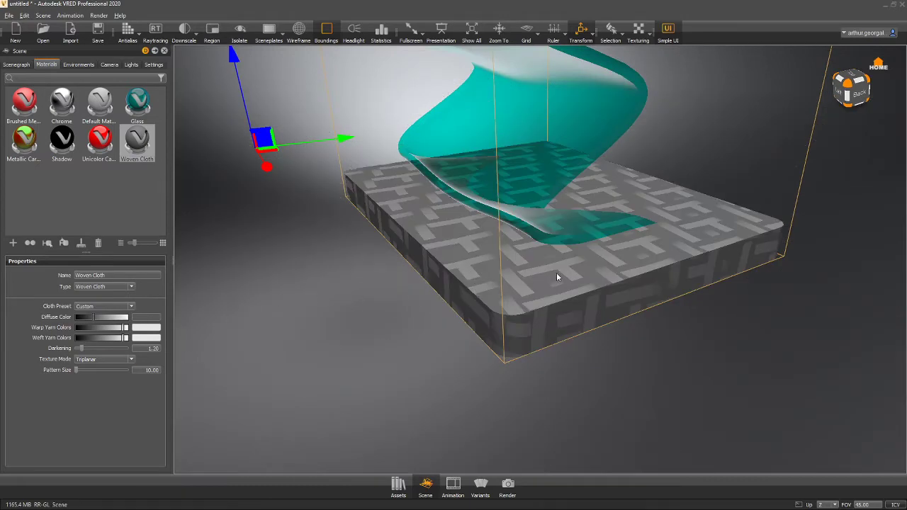
Choose the Nylon cloth preset for the Woven Cloth material and try a pattern size of 0.01
{"action": "right_click_drag", "start_coordinate": [556, 273], "coordinate": [365, 412]}
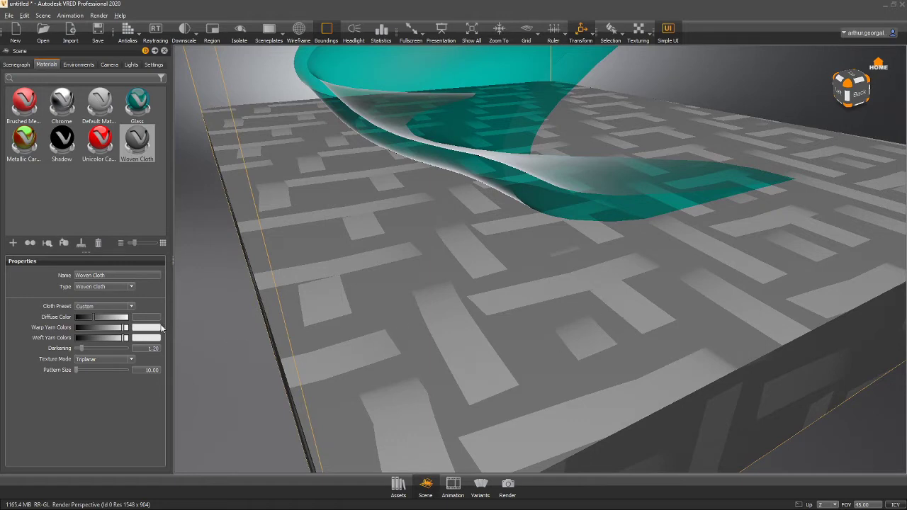
{"action": "left_click", "coordinate": [131, 306]}
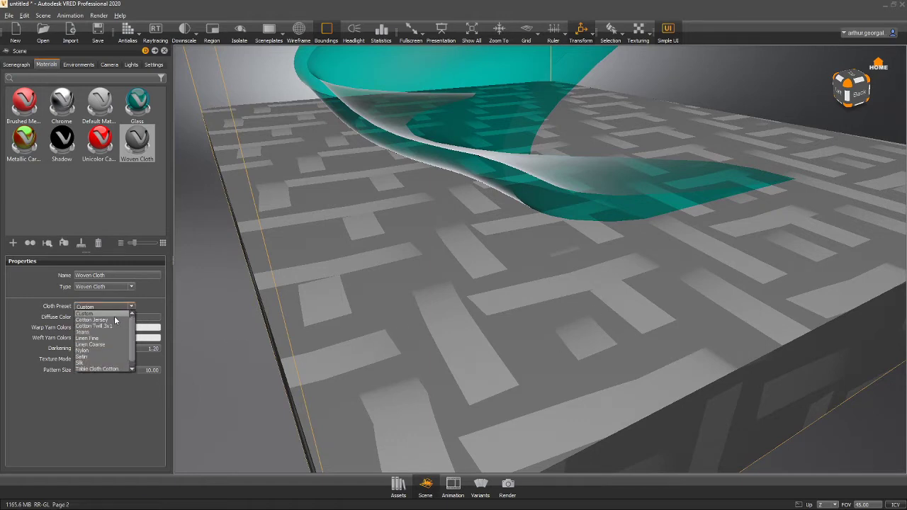
{"action": "left_click", "coordinate": [83, 350]}
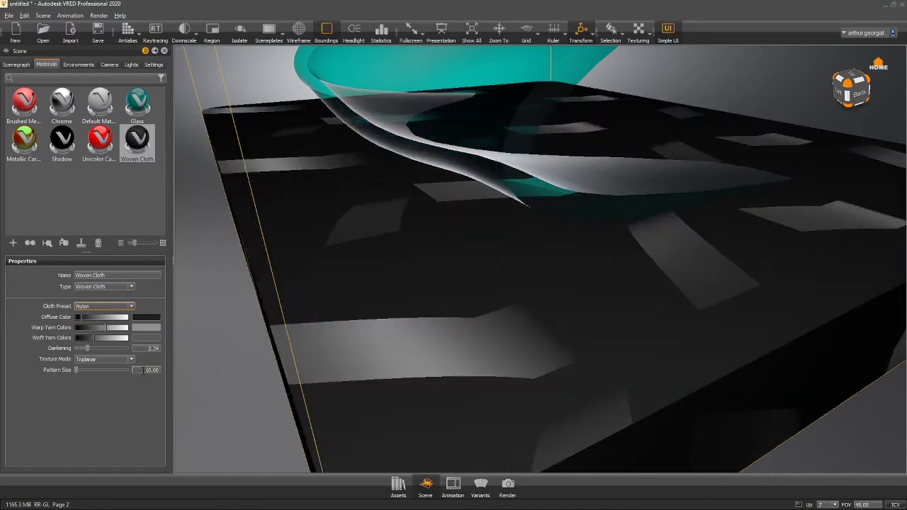
{"action": "left_click", "coordinate": [143, 370]}
{"action": "key", "text": "Return"}
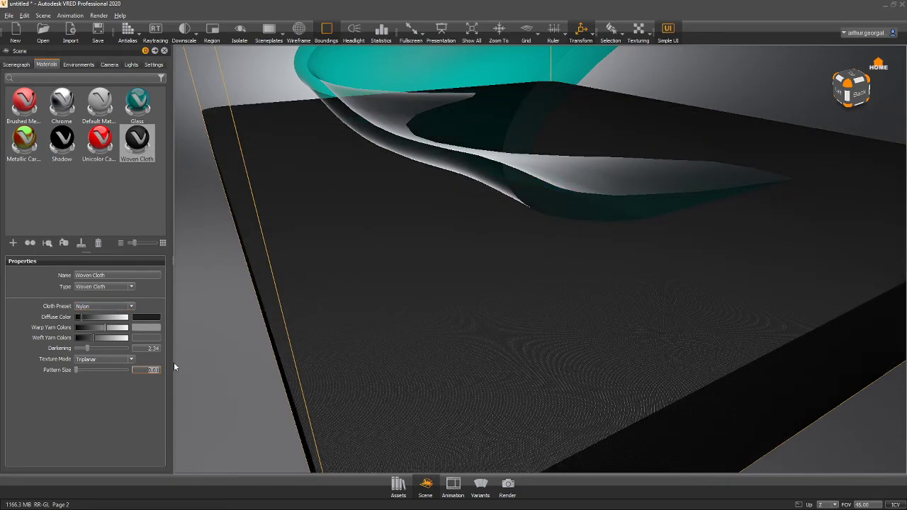
Set the Woven Cloth pattern size to 0.1 and inspect the weave around the plate's corner and edges
{"action": "right_click_drag", "start_coordinate": [488, 290], "coordinate": [437, 362]}
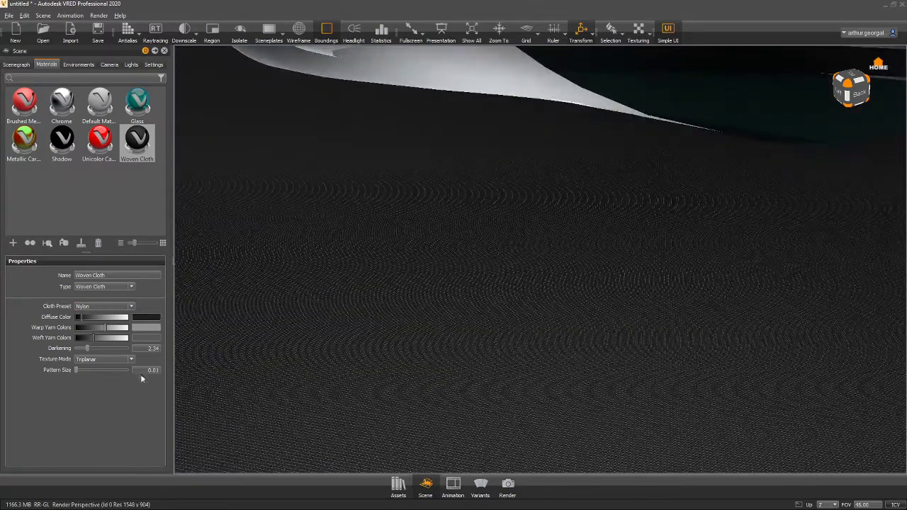
{"action": "type", "text": ".1"}
{"action": "key", "text": "Return"}
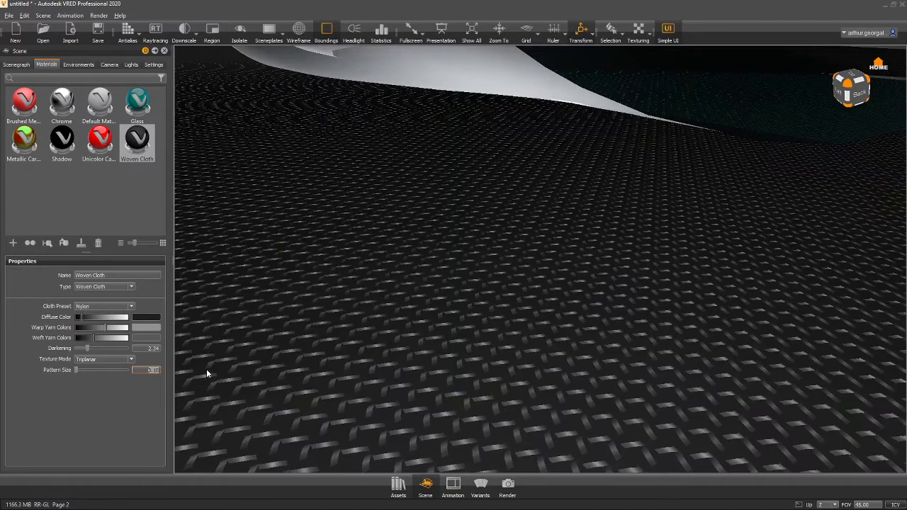
{"action": "right_click_drag", "start_coordinate": [420, 418], "coordinate": [477, 351]}
{"action": "mouse_move", "coordinate": [476, 351]}
{"action": "left_mouse_down"}
{"action": "mouse_move", "coordinate": [458, 377]}
{"action": "mouse_move", "coordinate": [476, 358]}
{"action": "left_mouse_up"}
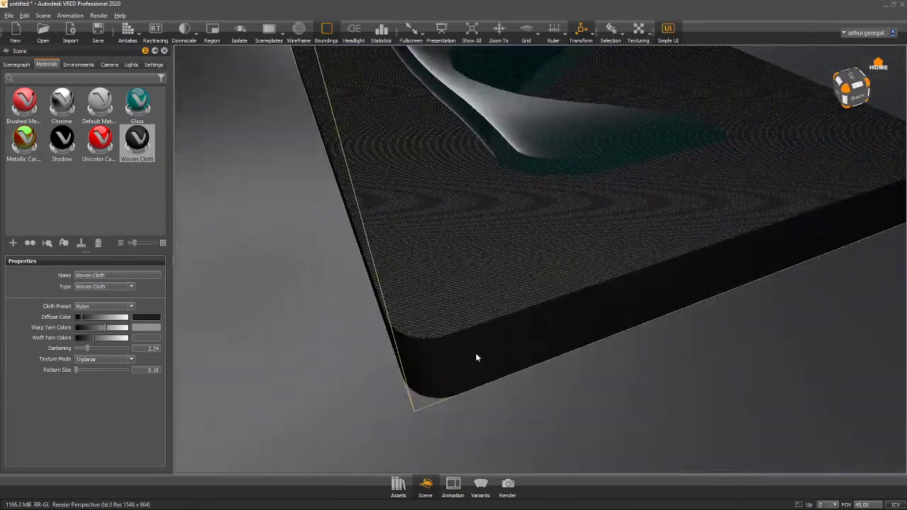
{"action": "left_click_drag", "start_coordinate": [509, 274], "coordinate": [560, 286]}
{"action": "left_click_drag", "start_coordinate": [531, 338], "coordinate": [513, 302]}
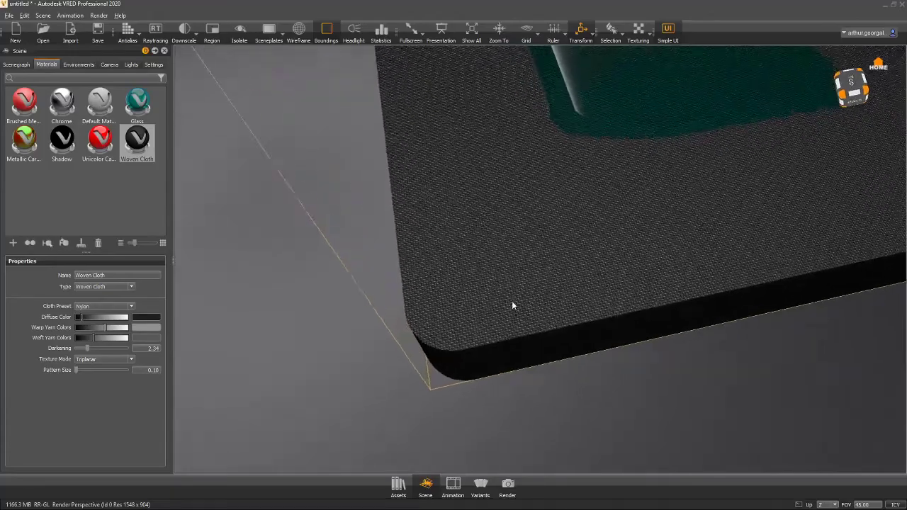
{"action": "right_click_drag", "start_coordinate": [513, 302], "coordinate": [460, 426]}
{"action": "left_click_drag", "start_coordinate": [461, 426], "coordinate": [720, 243]}
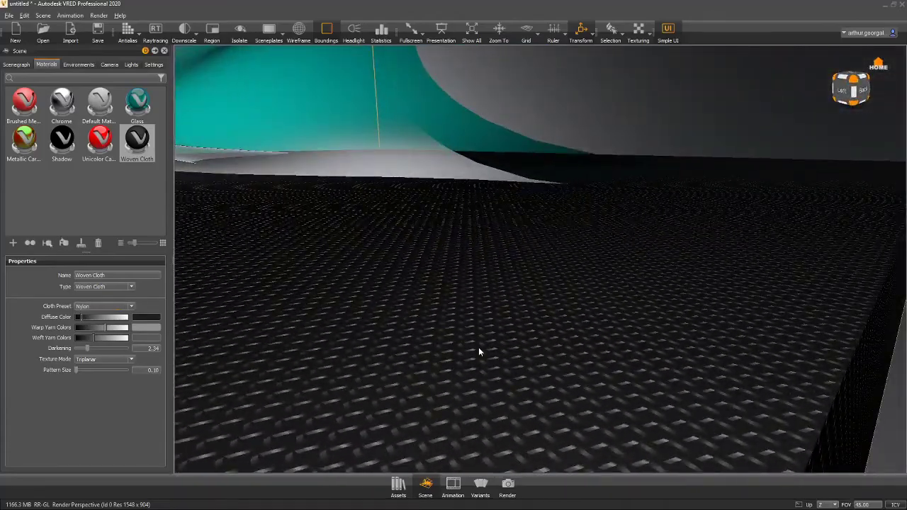
{"action": "left_click_drag", "start_coordinate": [480, 352], "coordinate": [435, 347]}
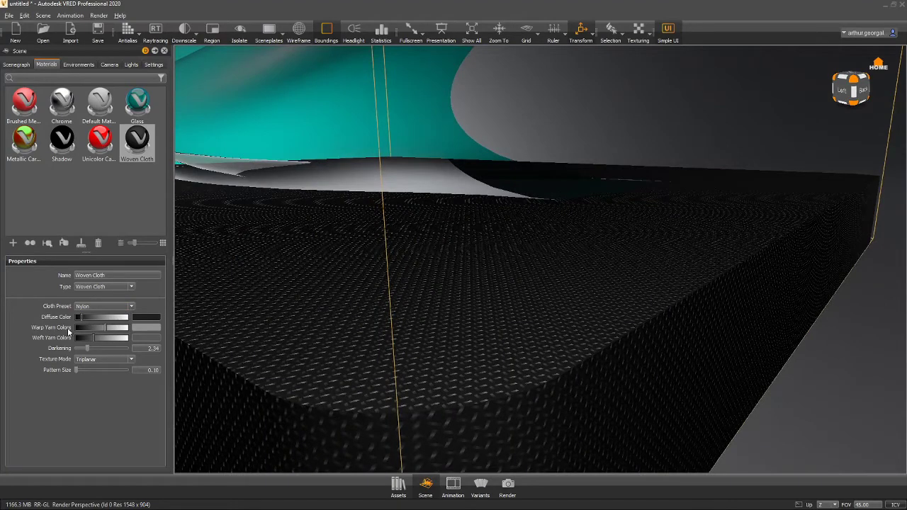
Switch from the simple to the full interface and look at the Woven Cloth material's advanced yarn settings
{"action": "left_click", "coordinate": [668, 30]}
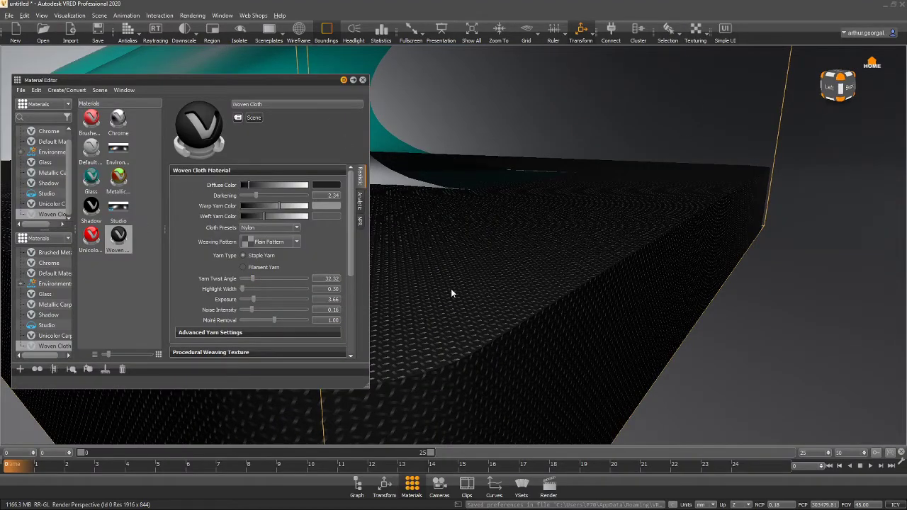
{"action": "left_click_drag", "start_coordinate": [451, 292], "coordinate": [267, 285]}
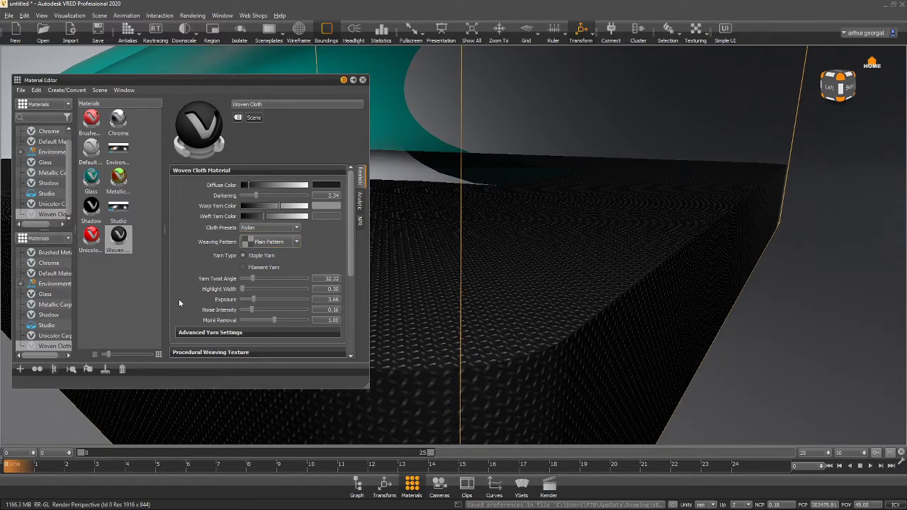
{"action": "scroll", "coordinate": [182, 303], "scroll_direction": "down", "scroll_amount": 2}
{"action": "left_click", "coordinate": [193, 258]}
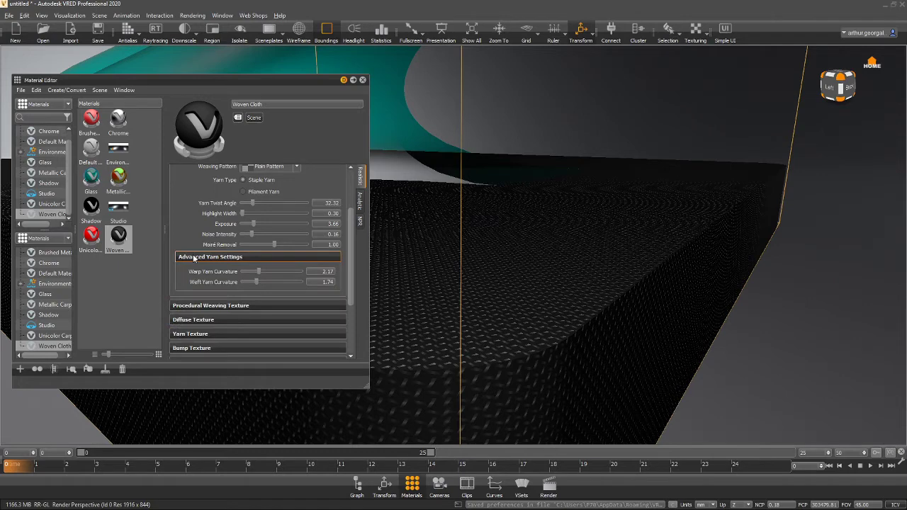
{"action": "left_click", "coordinate": [194, 258]}
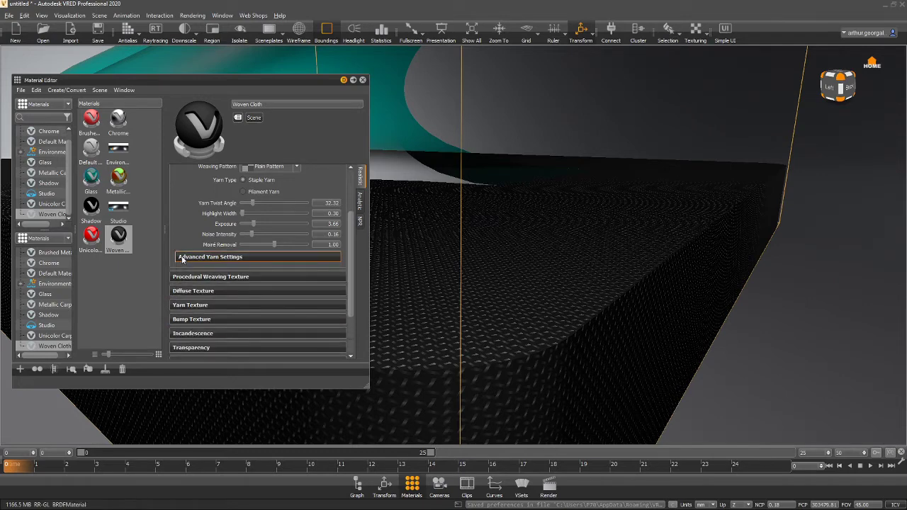
Enable the bump structure on the Woven Cloth material and raise its bump intensity to about 6.83
{"action": "left_click", "coordinate": [190, 319]}
{"action": "left_click", "coordinate": [232, 335]}
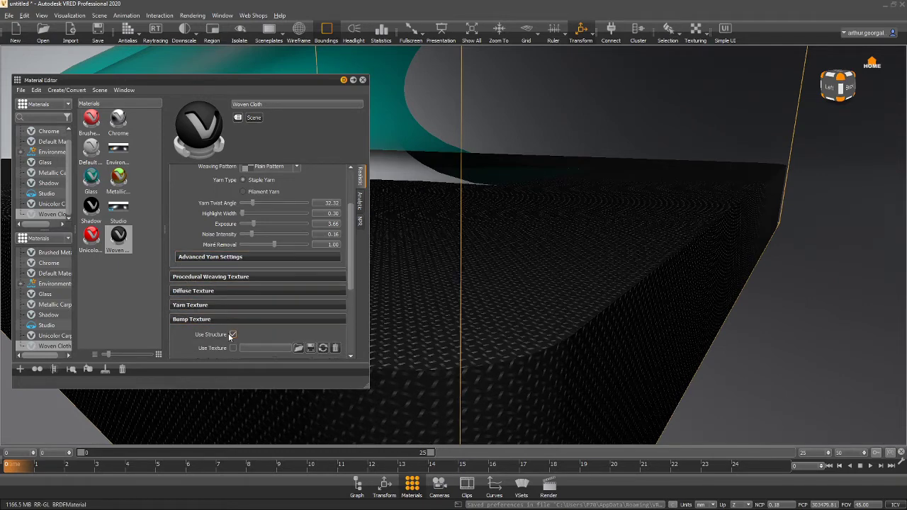
{"action": "scroll", "coordinate": [219, 334], "scroll_direction": "down", "scroll_amount": 2}
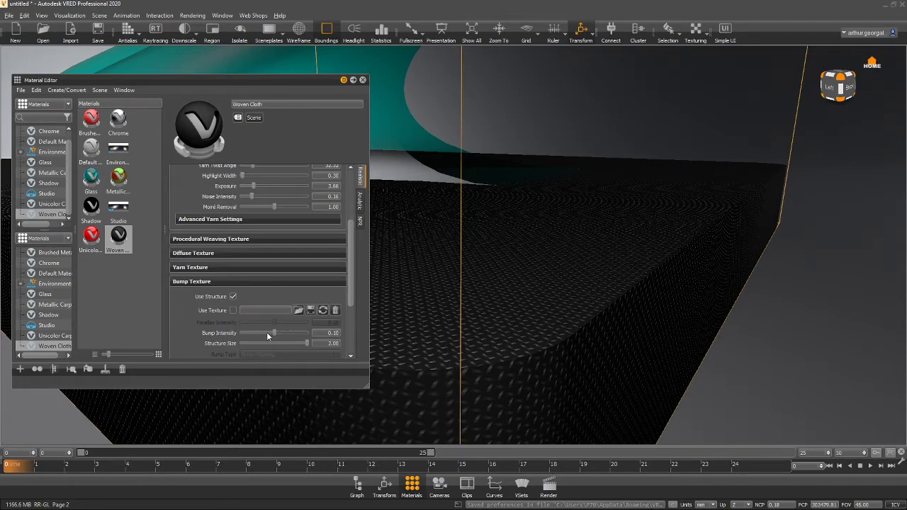
{"action": "left_click_drag", "start_coordinate": [273, 333], "coordinate": [282, 335]}
{"action": "left_click_drag", "start_coordinate": [540, 297], "coordinate": [414, 335]}
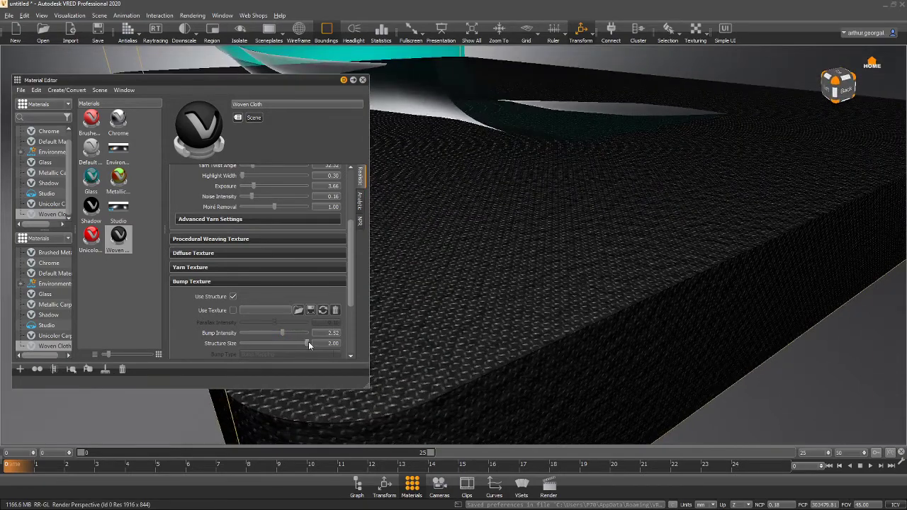
{"action": "mouse_move", "coordinate": [283, 335]}
{"action": "left_mouse_down"}
{"action": "mouse_move", "coordinate": [303, 334]}
{"action": "mouse_move", "coordinate": [285, 333]}
{"action": "left_mouse_up"}
{"action": "left_click_drag", "start_coordinate": [431, 299], "coordinate": [346, 324]}
{"action": "left_click_drag", "start_coordinate": [283, 334], "coordinate": [297, 334]}
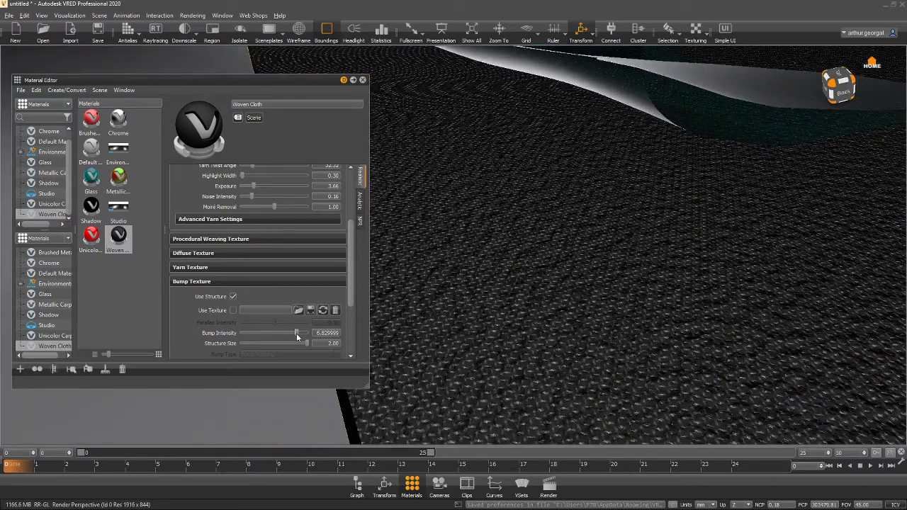
{"action": "left_click_drag", "start_coordinate": [535, 353], "coordinate": [778, 385]}
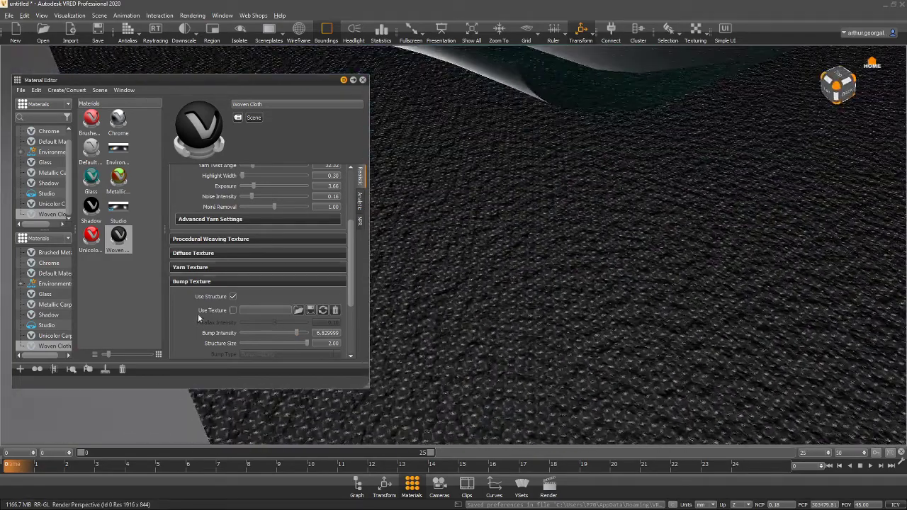
Try a mid-grey diffuse color on the Woven Cloth material, then darken it back to near black
{"action": "scroll", "coordinate": [198, 313], "scroll_direction": "up", "scroll_amount": 5}
{"action": "left_click", "coordinate": [273, 185]}
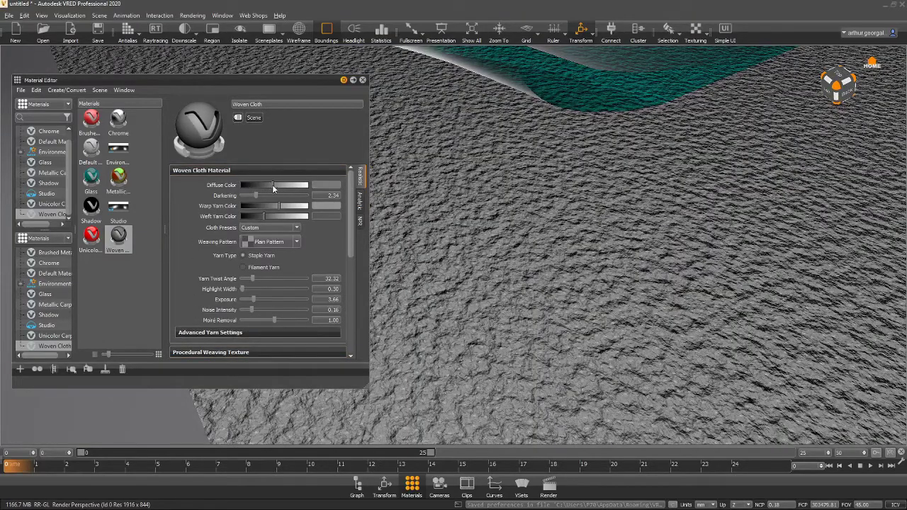
{"action": "left_click_drag", "start_coordinate": [274, 188], "coordinate": [248, 186]}
{"action": "left_click_drag", "start_coordinate": [684, 245], "coordinate": [570, 267]}
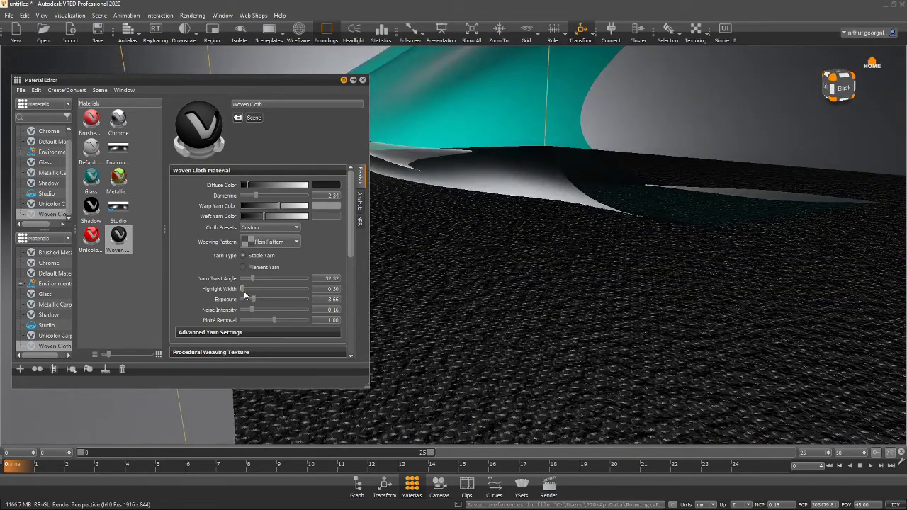
Set the Woven Cloth's noise intensity to 0.30, darkening to 1.60, yarn twist angle to about 25.34 and highlight width to 0.55
{"action": "mouse_move", "coordinate": [253, 312]}
{"action": "left_mouse_down"}
{"action": "mouse_move", "coordinate": [293, 312]}
{"action": "mouse_move", "coordinate": [261, 312]}
{"action": "left_mouse_up"}
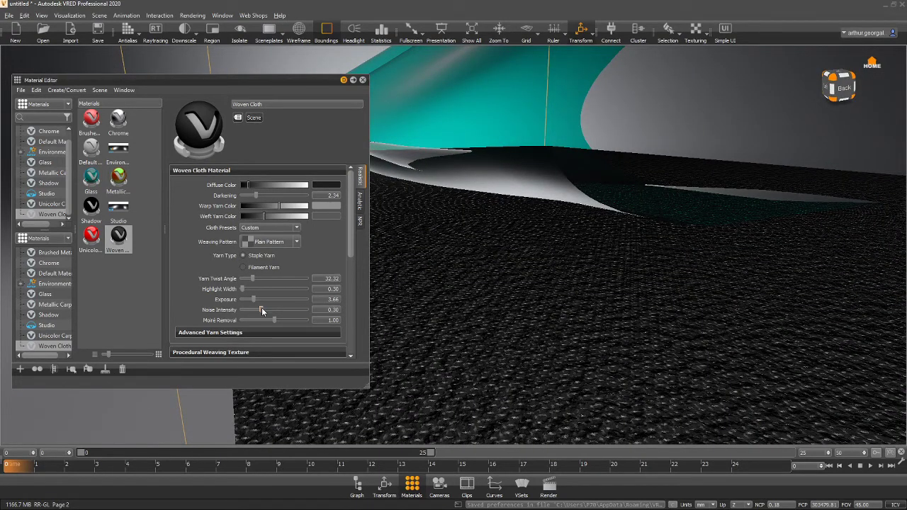
{"action": "mouse_move", "coordinate": [257, 199]}
{"action": "left_mouse_down"}
{"action": "mouse_move", "coordinate": [282, 199]}
{"action": "mouse_move", "coordinate": [244, 199]}
{"action": "mouse_move", "coordinate": [269, 199]}
{"action": "mouse_move", "coordinate": [251, 202]}
{"action": "left_mouse_up"}
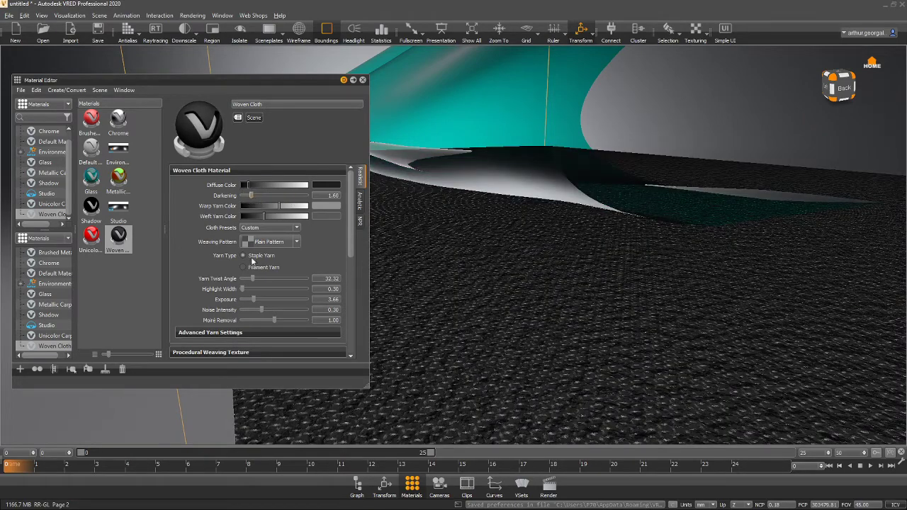
{"action": "mouse_move", "coordinate": [258, 282]}
{"action": "left_mouse_down"}
{"action": "mouse_move", "coordinate": [283, 287]}
{"action": "mouse_move", "coordinate": [246, 288]}
{"action": "left_mouse_up"}
{"action": "mouse_move", "coordinate": [247, 291]}
{"action": "left_mouse_down"}
{"action": "mouse_move", "coordinate": [345, 298]}
{"action": "mouse_move", "coordinate": [229, 295]}
{"action": "mouse_move", "coordinate": [266, 292]}
{"action": "left_mouse_up"}
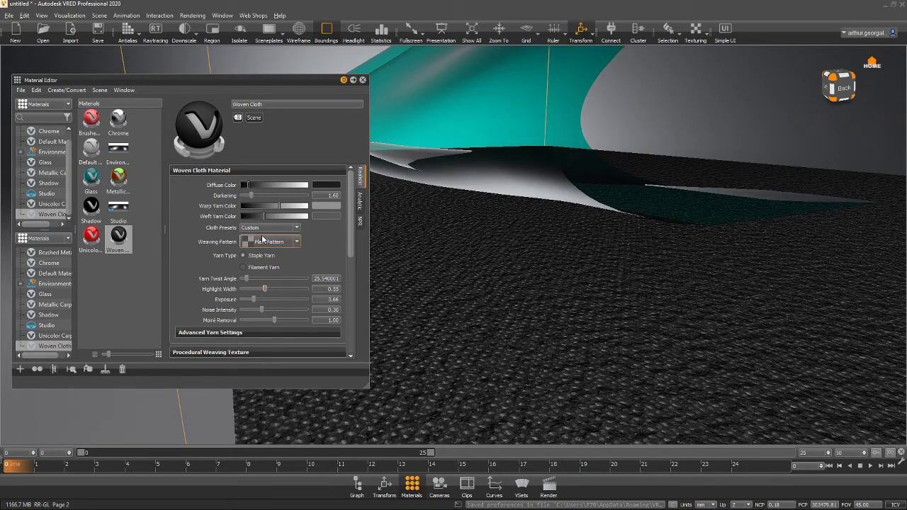
Apply the Silk cloth preset to the Woven Cloth material and inspect the plate with the Material Editor reopened
{"action": "left_click", "coordinate": [270, 242]}
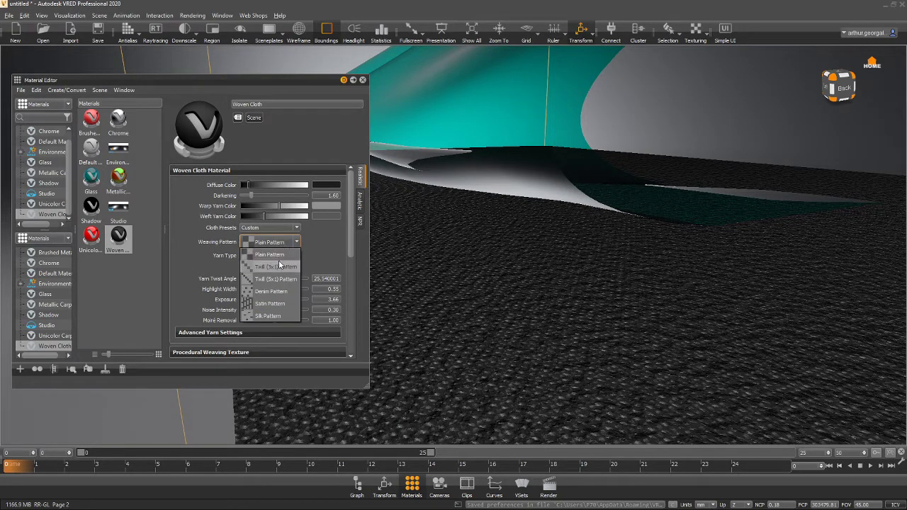
{"action": "left_click", "coordinate": [330, 251]}
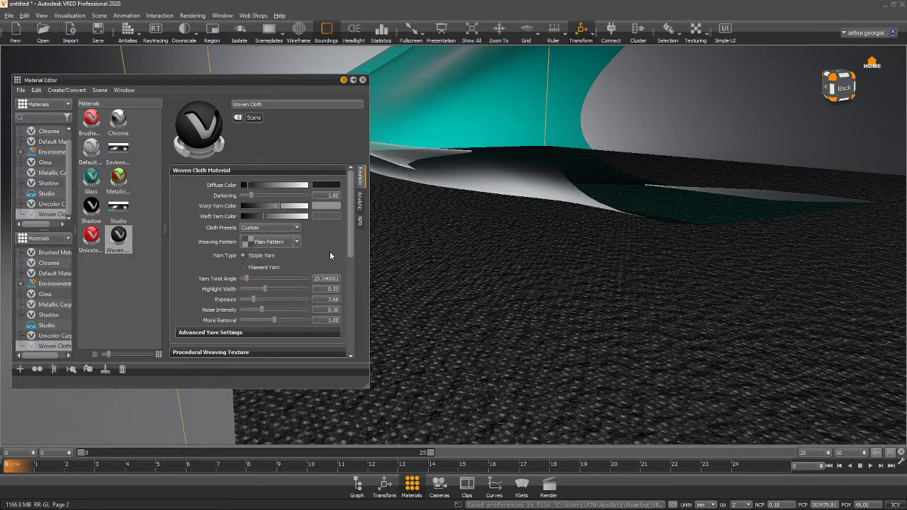
{"action": "left_click", "coordinate": [285, 228]}
{"action": "scroll", "coordinate": [255, 285], "scroll_direction": "down", "scroll_amount": 1}
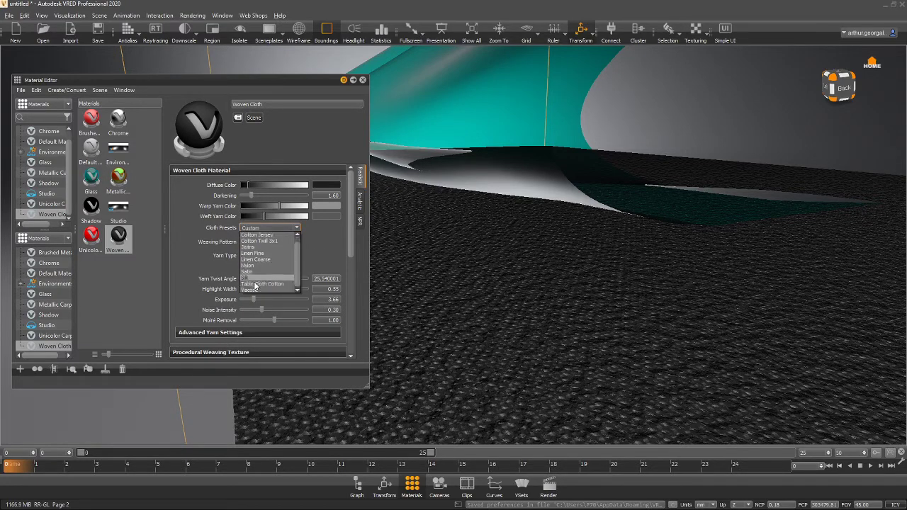
{"action": "left_click", "coordinate": [257, 278]}
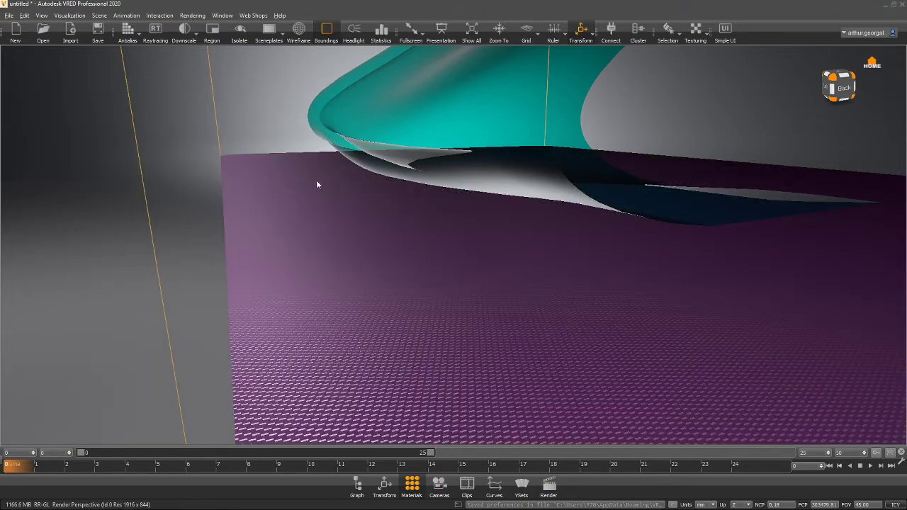
{"action": "left_click_drag", "start_coordinate": [461, 234], "coordinate": [486, 399]}
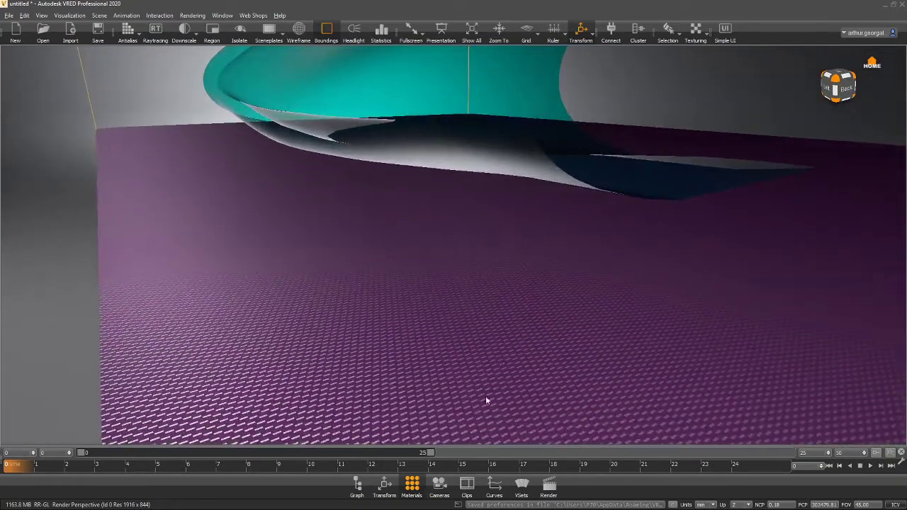
{"action": "left_click", "coordinate": [411, 484]}
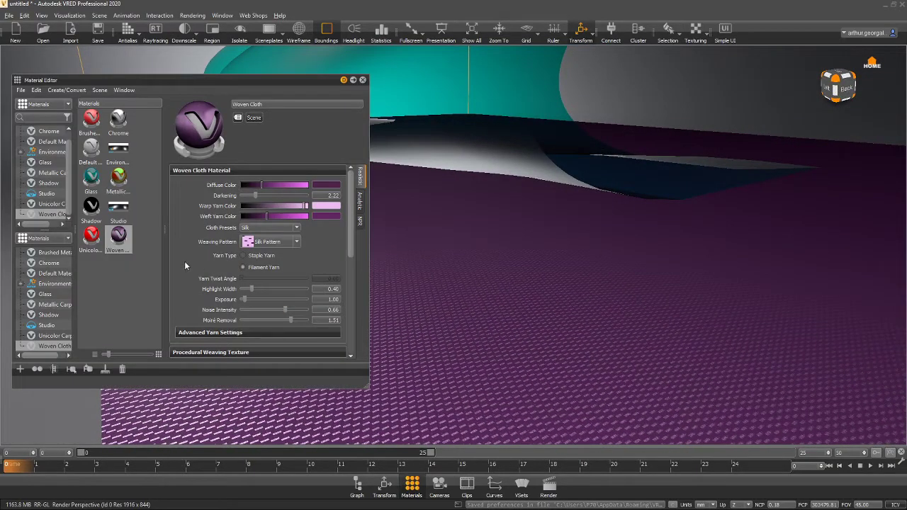
{"action": "left_click_drag", "start_coordinate": [507, 319], "coordinate": [502, 250]}
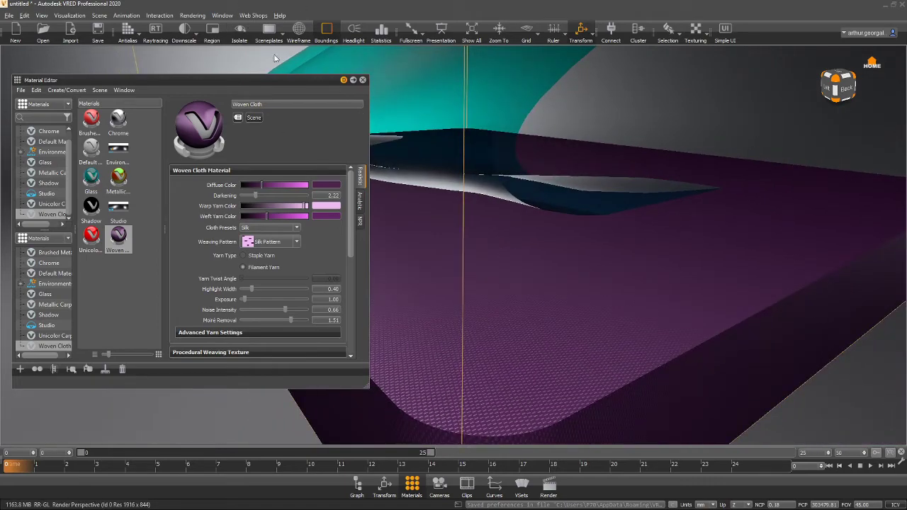
Show the rendering statistics overlay and move the Material Editor clear of it while orbiting the silk-covered plate
{"action": "left_click", "coordinate": [380, 31]}
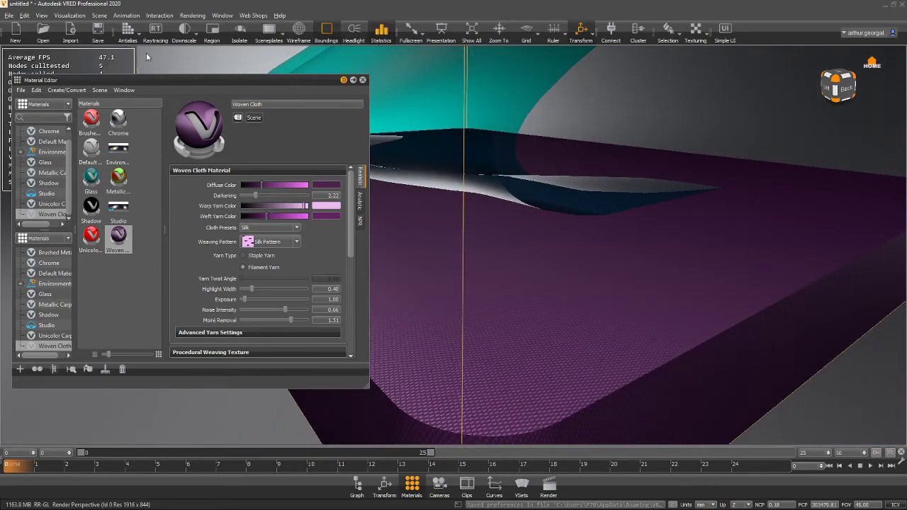
{"action": "left_click_drag", "start_coordinate": [149, 78], "coordinate": [279, 48]}
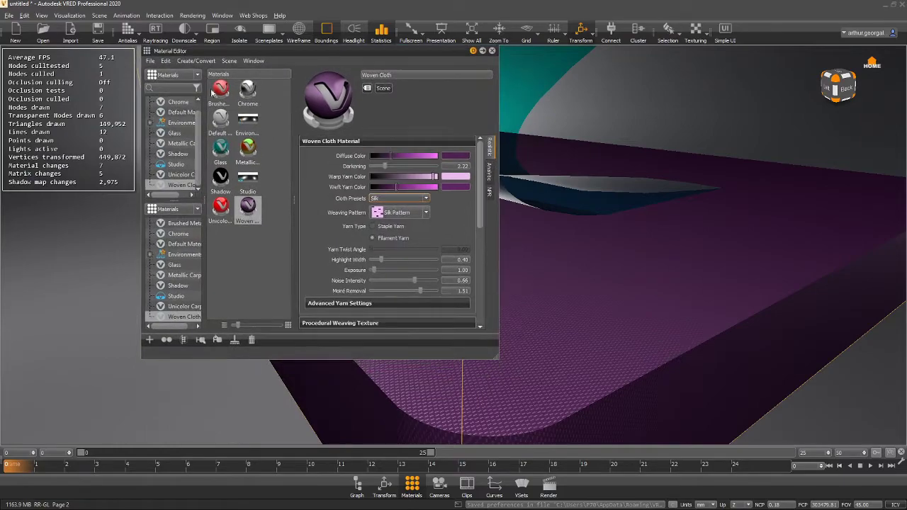
{"action": "left_click_drag", "start_coordinate": [595, 144], "coordinate": [680, 294]}
{"action": "left_click_drag", "start_coordinate": [221, 207], "coordinate": [608, 301]}
{"action": "left_click_drag", "start_coordinate": [297, 258], "coordinate": [638, 191]}
{"action": "left_click_drag", "start_coordinate": [253, 221], "coordinate": [553, 179]}
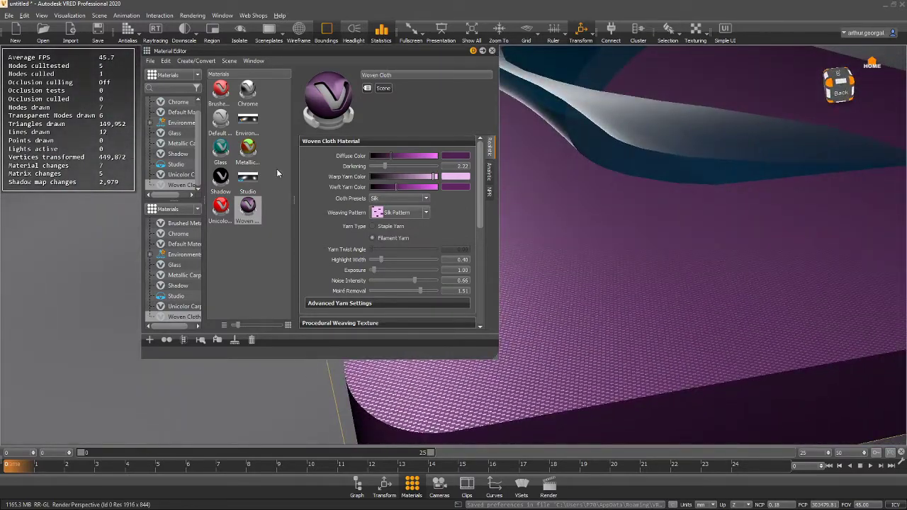
Apply the Unicolor Carpaint material to the bottom plate, close the Material Editor and view the whole model
{"action": "left_click_drag", "start_coordinate": [220, 207], "coordinate": [614, 254]}
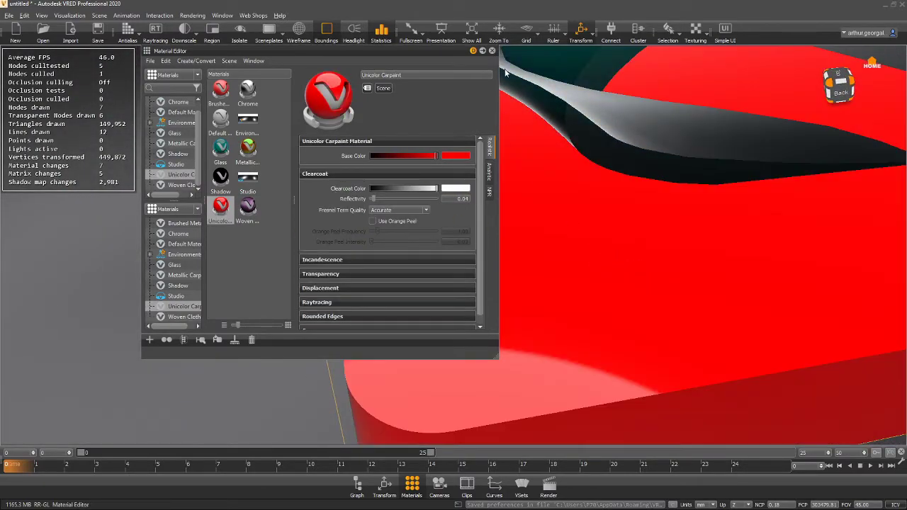
{"action": "left_click", "coordinate": [492, 51]}
{"action": "left_click_drag", "start_coordinate": [507, 213], "coordinate": [556, 171]}
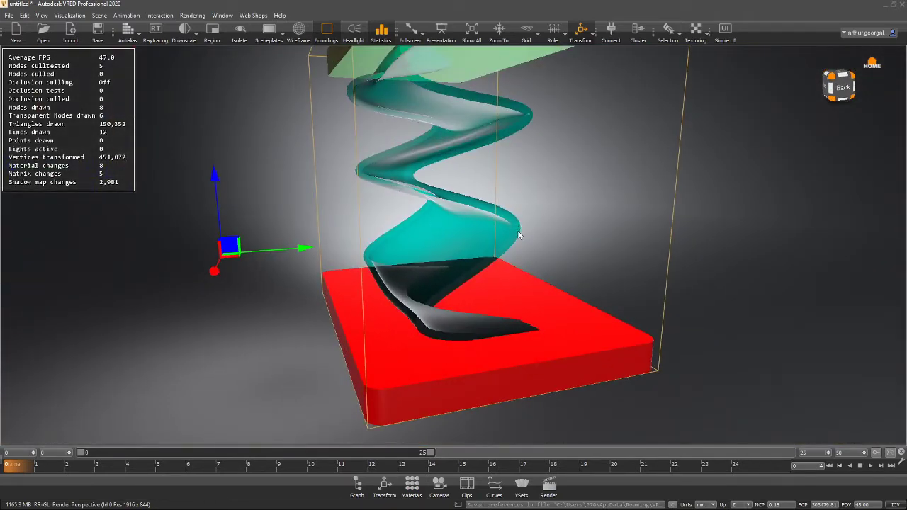
{"action": "left_click_drag", "start_coordinate": [465, 273], "coordinate": [572, 285]}
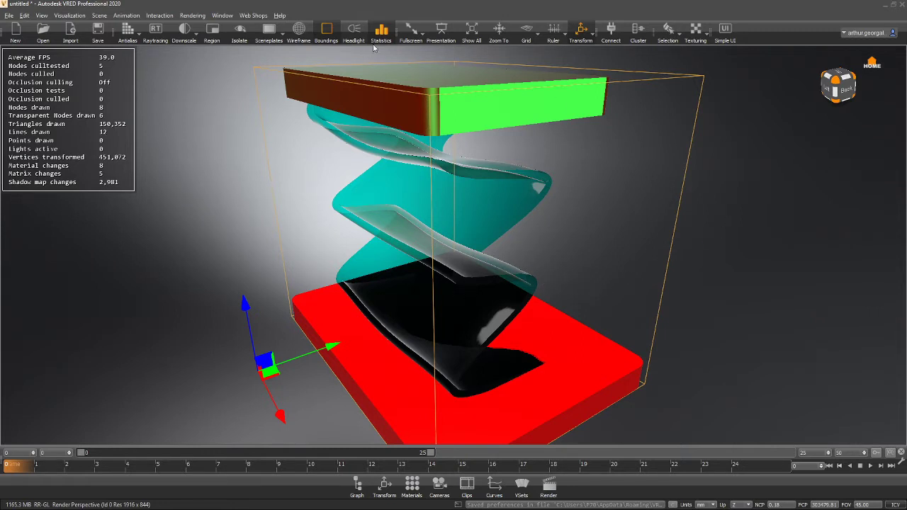
Hide the bounding boxes and the rendering statistics overlay while changing to the Simple UI layout
{"action": "left_click", "coordinate": [327, 34]}
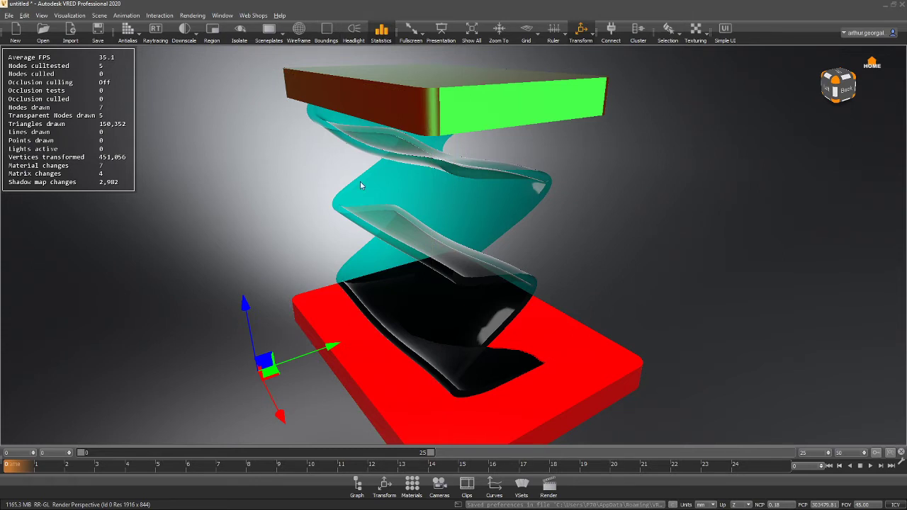
{"action": "left_click", "coordinate": [724, 33]}
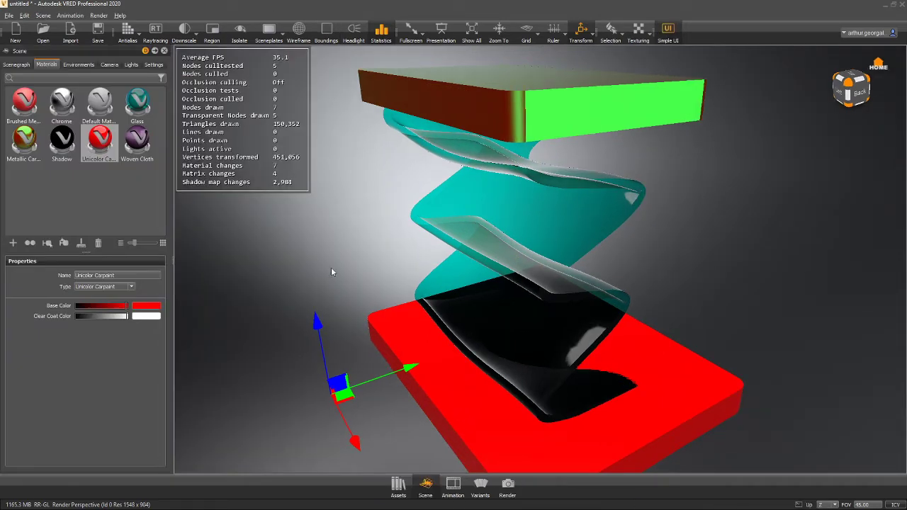
{"action": "left_click", "coordinate": [380, 32]}
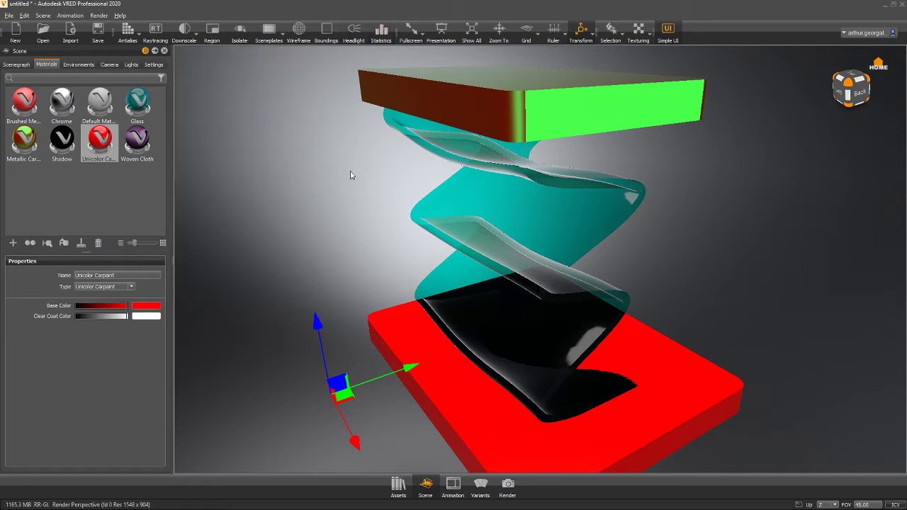
Open the Asset Manager and browse all materials in the VRED Example Assets library
{"action": "left_click", "coordinate": [399, 485]}
{"action": "scroll", "coordinate": [227, 141], "scroll_direction": "up", "scroll_amount": 1}
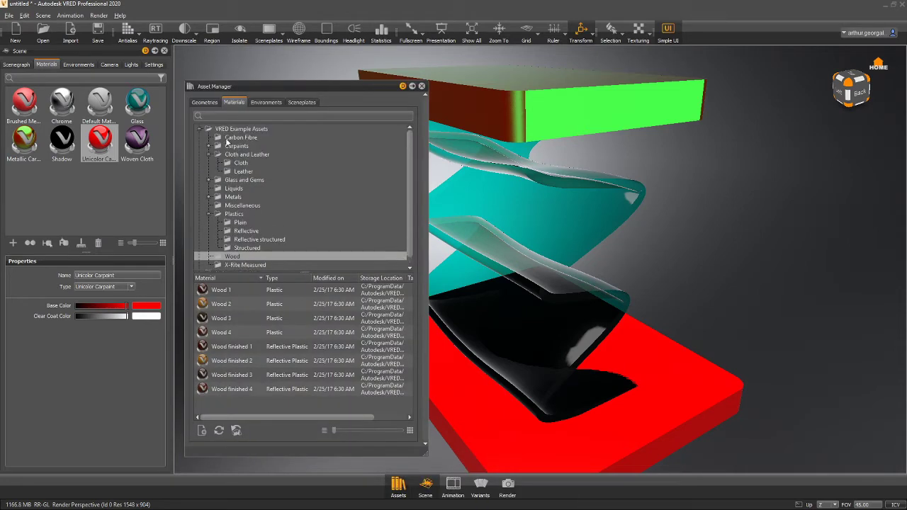
{"action": "left_click", "coordinate": [199, 130]}
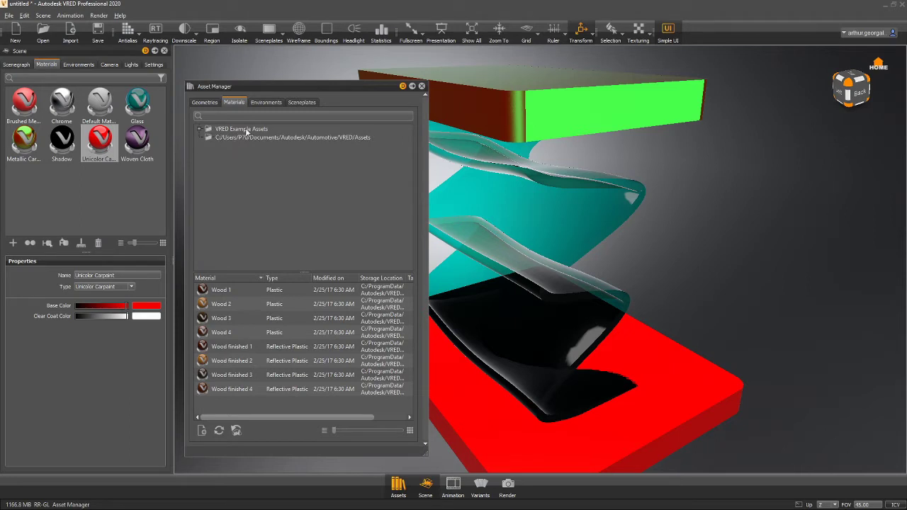
{"action": "left_click", "coordinate": [240, 129]}
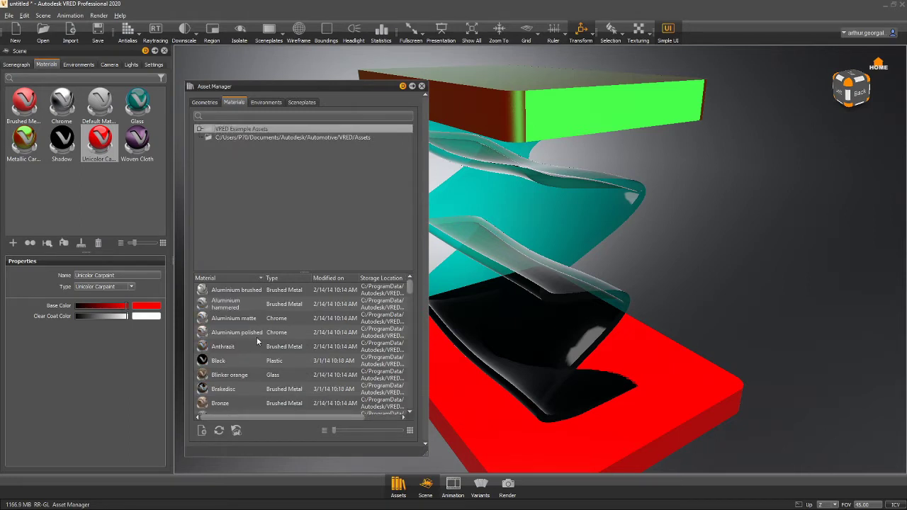
{"action": "scroll", "coordinate": [258, 342], "scroll_direction": "down", "scroll_amount": 12}
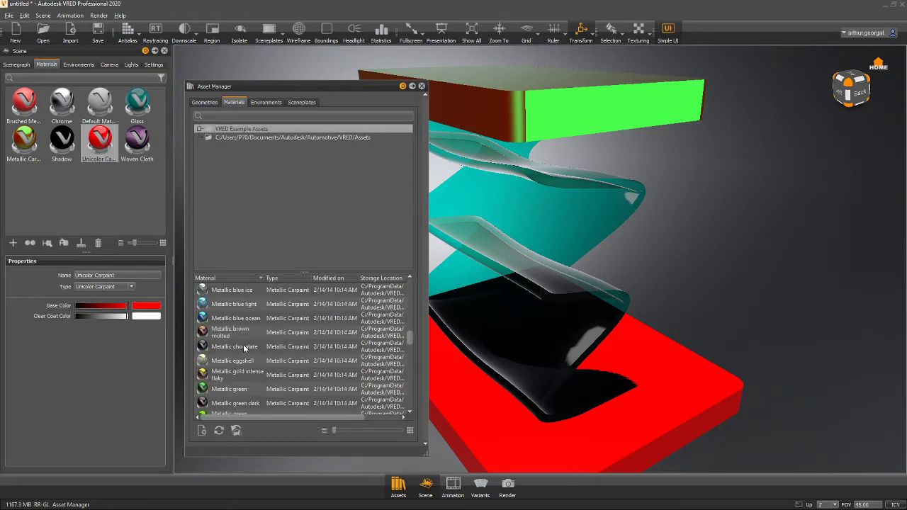
{"action": "scroll", "coordinate": [244, 348], "scroll_direction": "down", "scroll_amount": 5}
{"action": "left_click", "coordinate": [200, 129]}
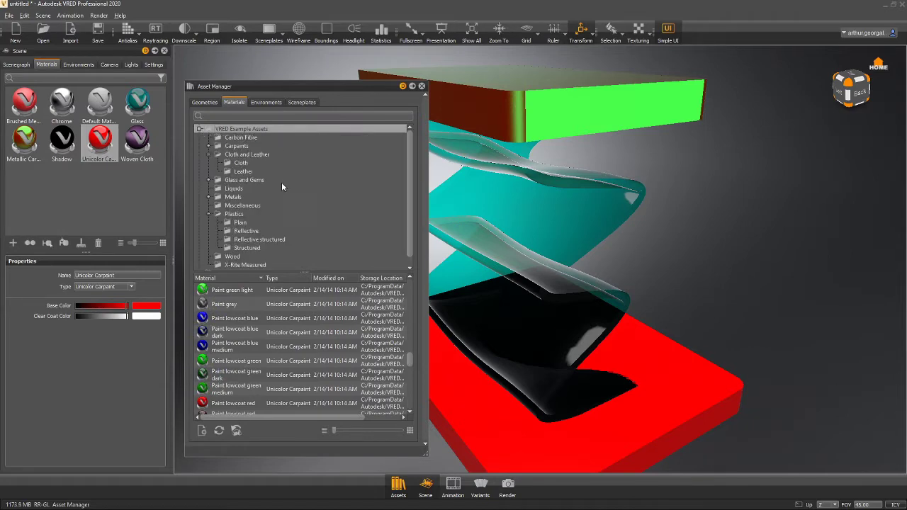
Apply Leather black from the Cloth and Leather assets to the top plate and view it from above
{"action": "left_click", "coordinate": [240, 172]}
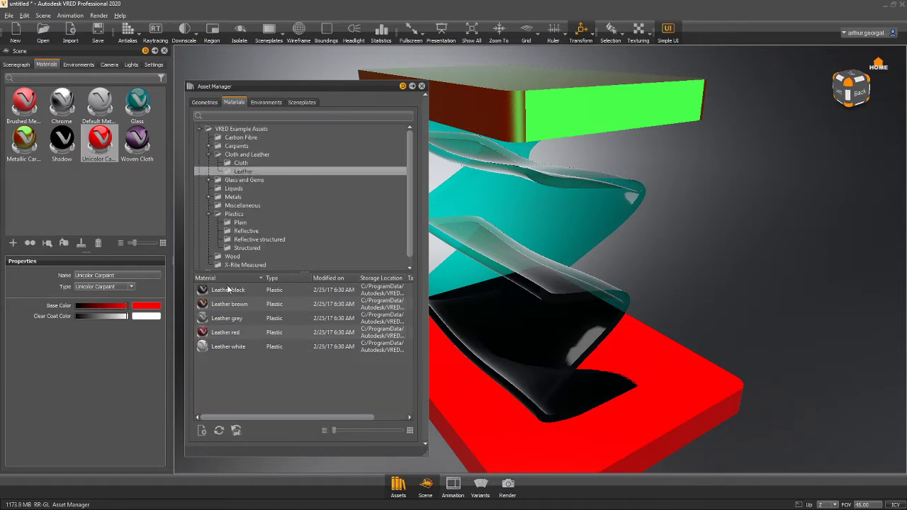
{"action": "left_click_drag", "start_coordinate": [229, 293], "coordinate": [585, 111]}
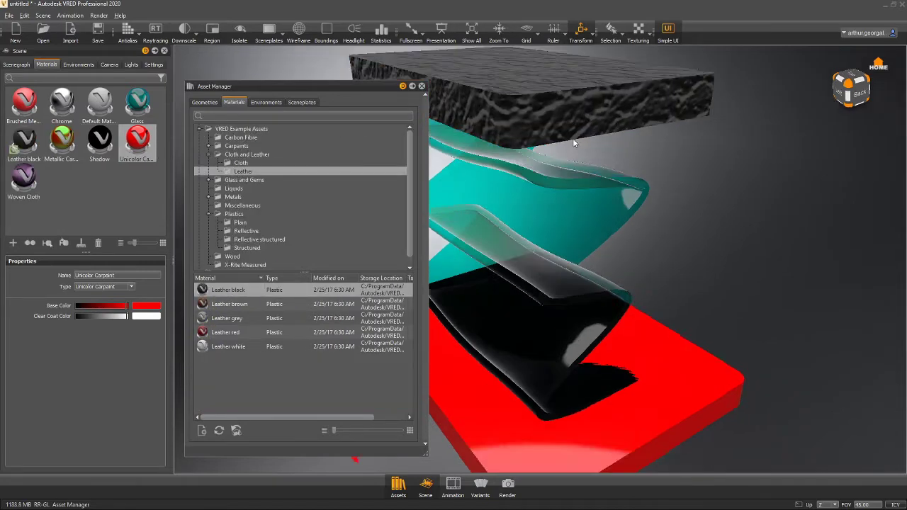
{"action": "middle_click_drag", "start_coordinate": [560, 177], "coordinate": [622, 256], "text": "alt"}
{"action": "right_click_drag", "start_coordinate": [622, 256], "coordinate": [618, 203], "text": "alt"}
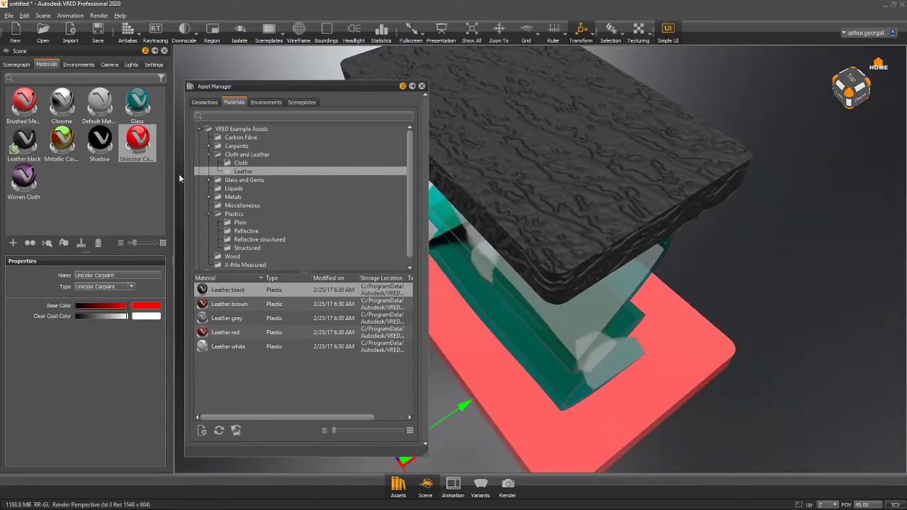
Return to the full interface and make the Leather black material editable in the Material Editor, placed clear of the plate
{"action": "left_click", "coordinate": [668, 32]}
{"action": "left_click", "coordinate": [412, 484]}
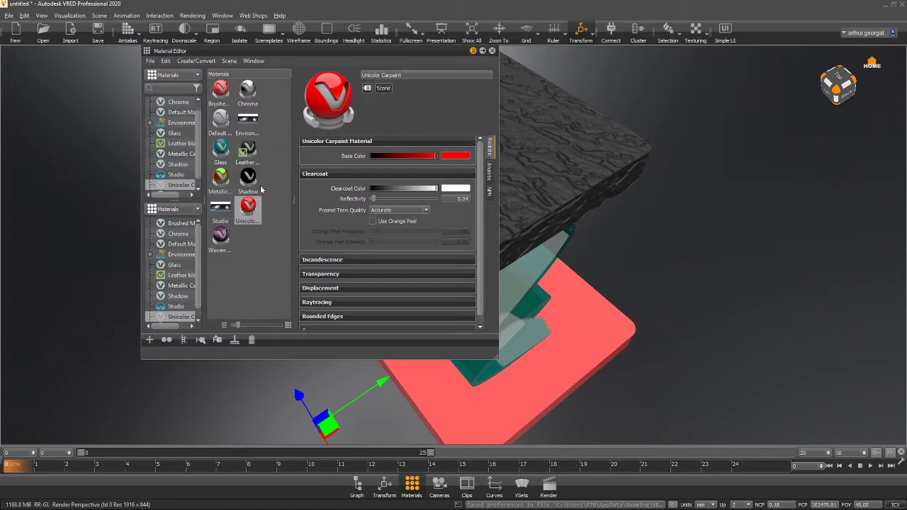
{"action": "left_click", "coordinate": [247, 150]}
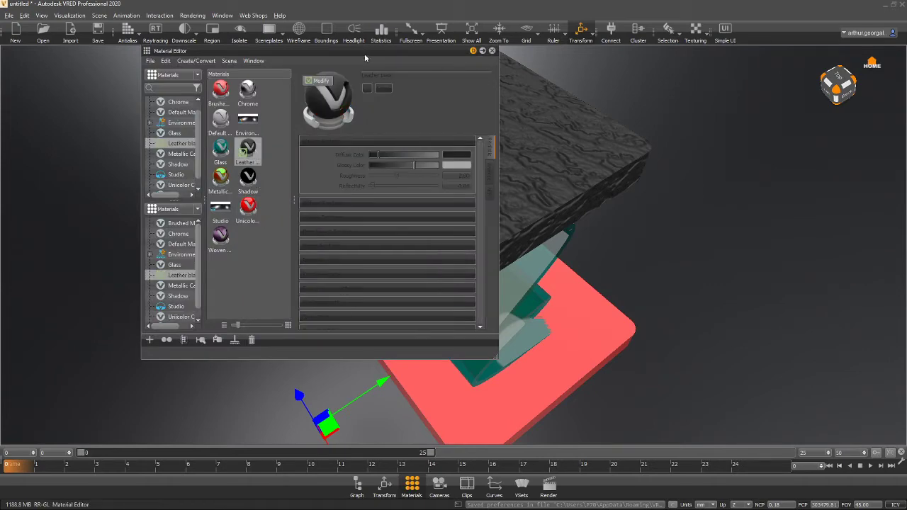
{"action": "left_click_drag", "start_coordinate": [365, 58], "coordinate": [237, 140]}
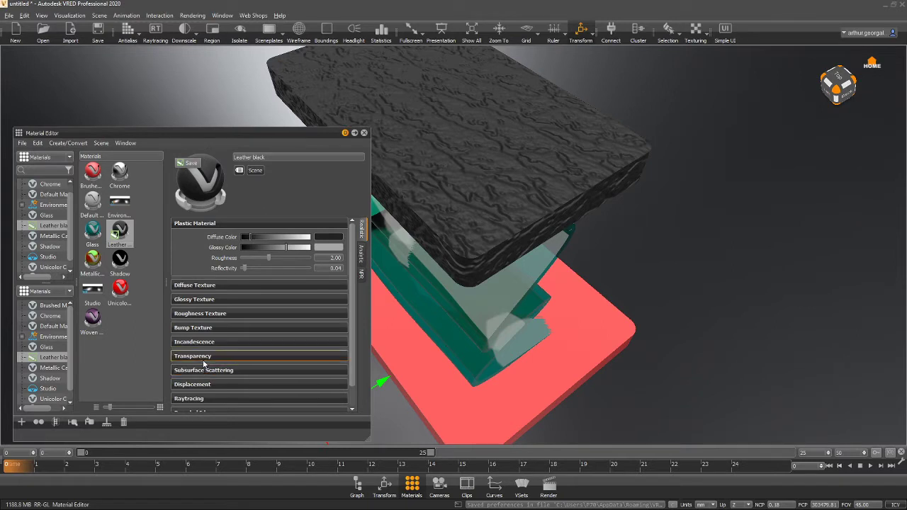
Expand the Bump Texture settings of Leather black and review its mapping and texture options
{"action": "left_click", "coordinate": [192, 329]}
{"action": "scroll", "coordinate": [189, 341], "scroll_direction": "down", "scroll_amount": 1}
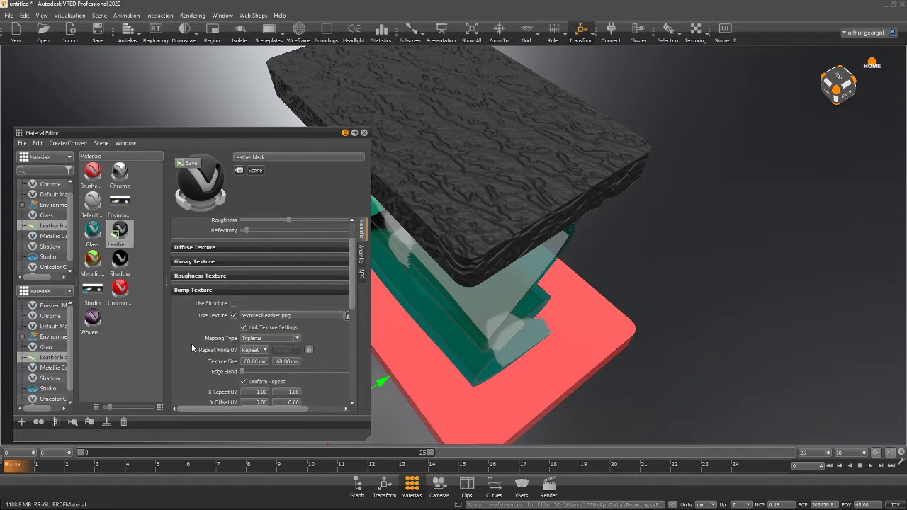
{"action": "scroll", "coordinate": [193, 347], "scroll_direction": "down", "scroll_amount": 1}
{"action": "scroll", "coordinate": [206, 346], "scroll_direction": "down", "scroll_amount": 3}
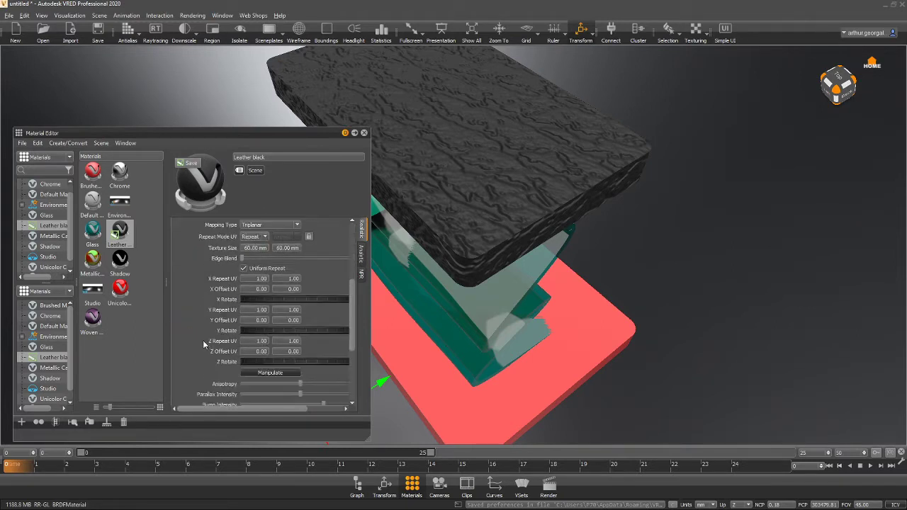
{"action": "scroll", "coordinate": [198, 324], "scroll_direction": "up", "scroll_amount": 5}
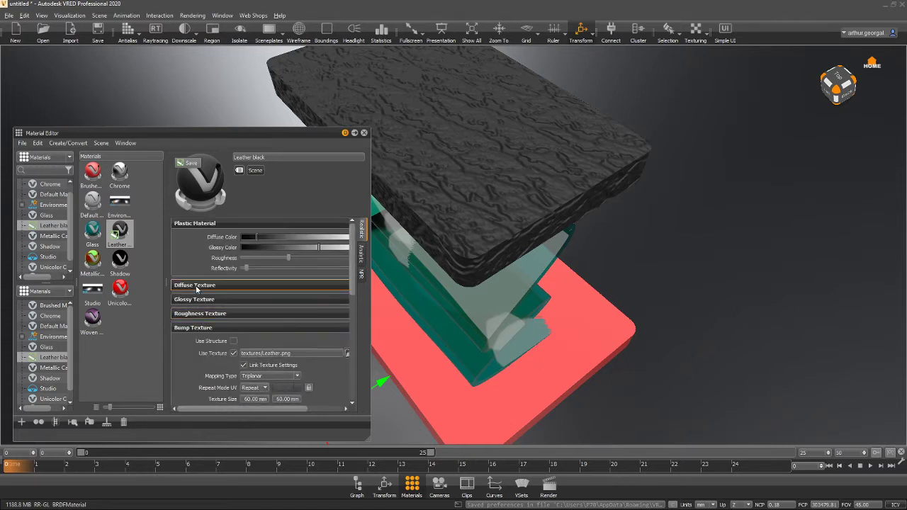
{"action": "left_click", "coordinate": [195, 285]}
{"action": "left_click", "coordinate": [195, 285]}
Set the uniform UV repeat of Leather black's triplanar bump texture to 10
{"action": "scroll", "coordinate": [213, 344], "scroll_direction": "down", "scroll_amount": 3}
{"action": "scroll", "coordinate": [213, 344], "scroll_direction": "down", "scroll_amount": 1}
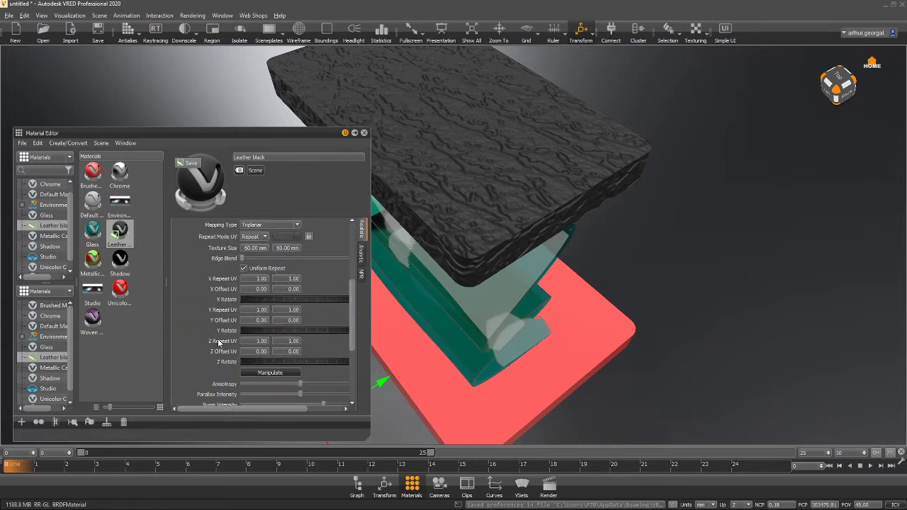
{"action": "left_click", "coordinate": [258, 279]}
{"action": "left_click", "coordinate": [261, 279]}
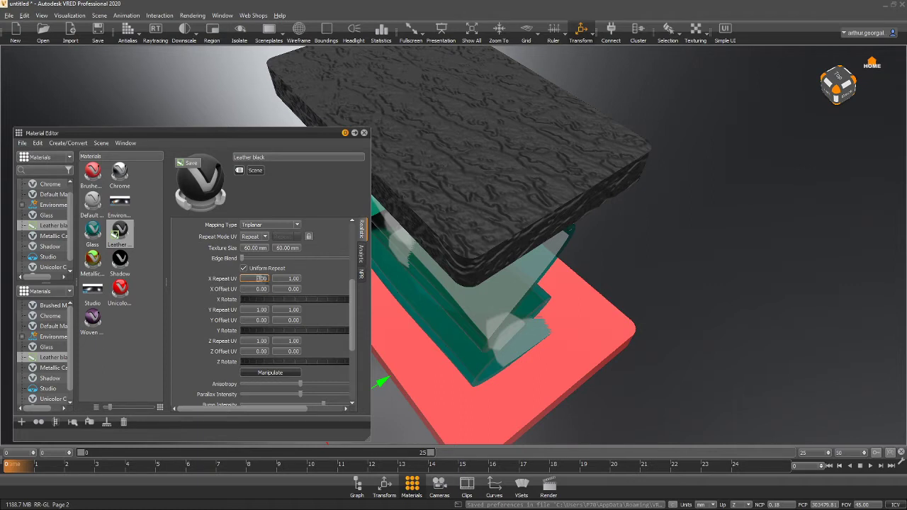
{"action": "double_click", "coordinate": [260, 279]}
{"action": "key", "text": "Return"}
Inspect the leather grain on the top plate's surface and edges from several angles, and close the Material Editor
{"action": "right_click_drag", "start_coordinate": [581, 155], "coordinate": [531, 252]}
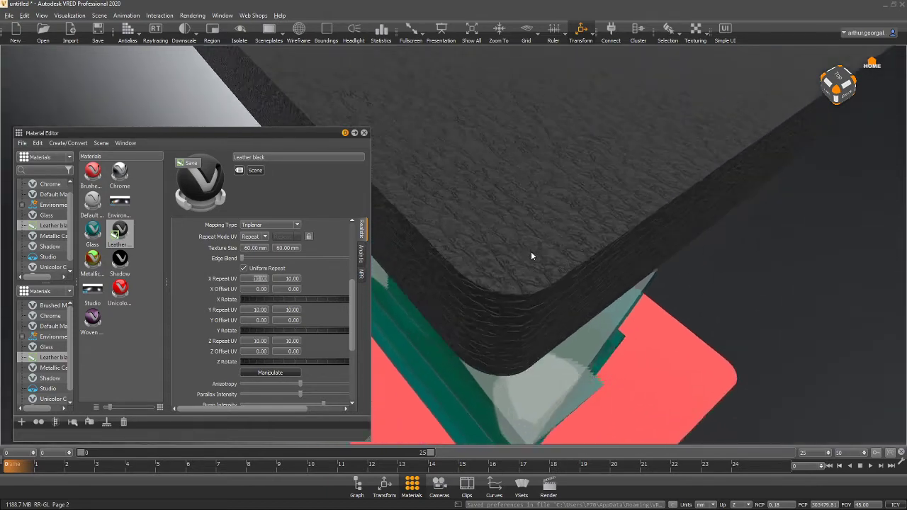
{"action": "left_click_drag", "start_coordinate": [513, 226], "coordinate": [515, 312]}
{"action": "middle_click_drag", "start_coordinate": [540, 253], "coordinate": [567, 219], "text": "alt"}
{"action": "right_click_drag", "start_coordinate": [566, 219], "coordinate": [528, 287], "text": "alt"}
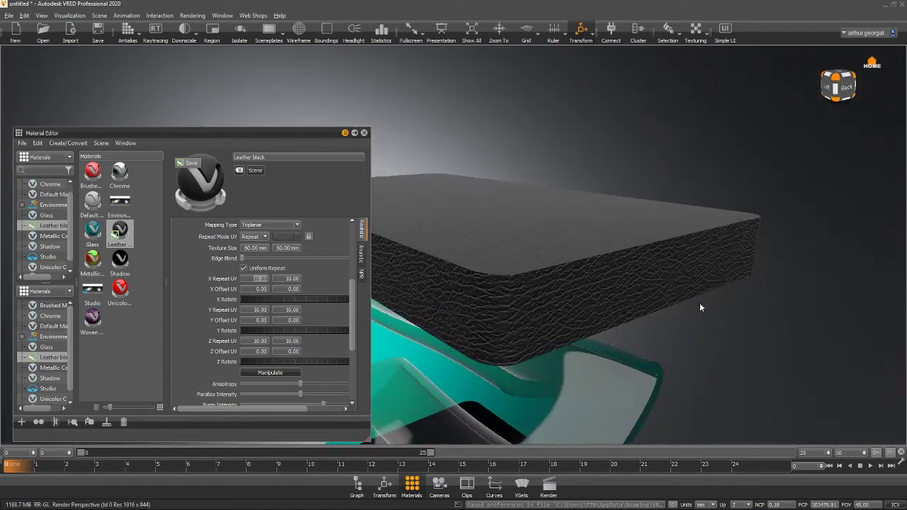
{"action": "left_click_drag", "start_coordinate": [561, 303], "coordinate": [555, 251]}
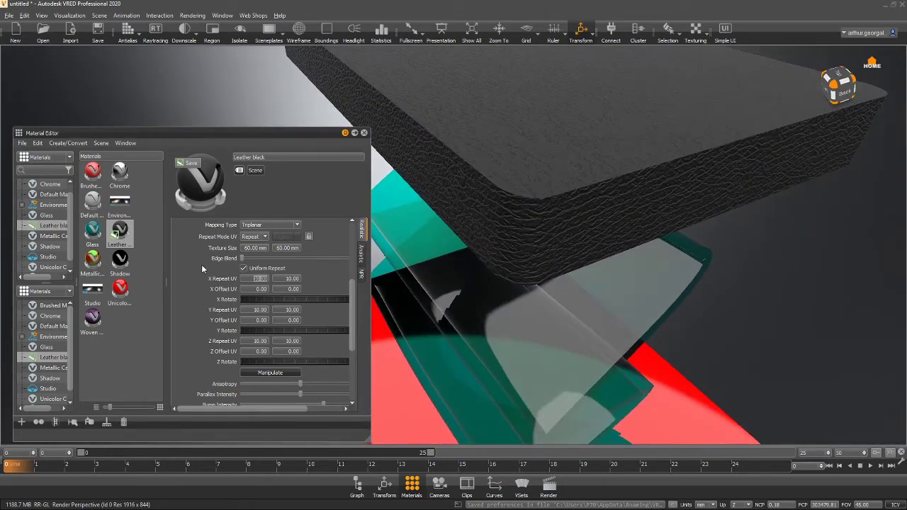
{"action": "scroll", "coordinate": [202, 268], "scroll_direction": "up", "scroll_amount": 3}
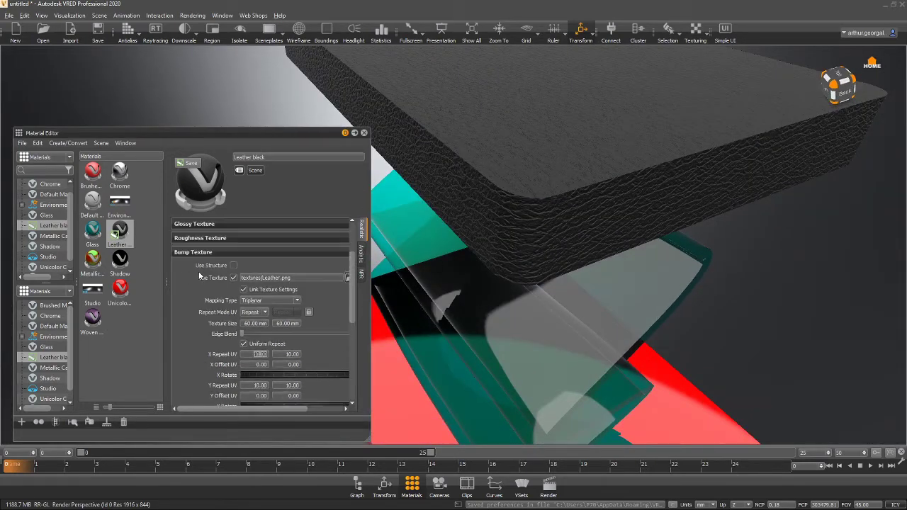
{"action": "left_click", "coordinate": [364, 133]}
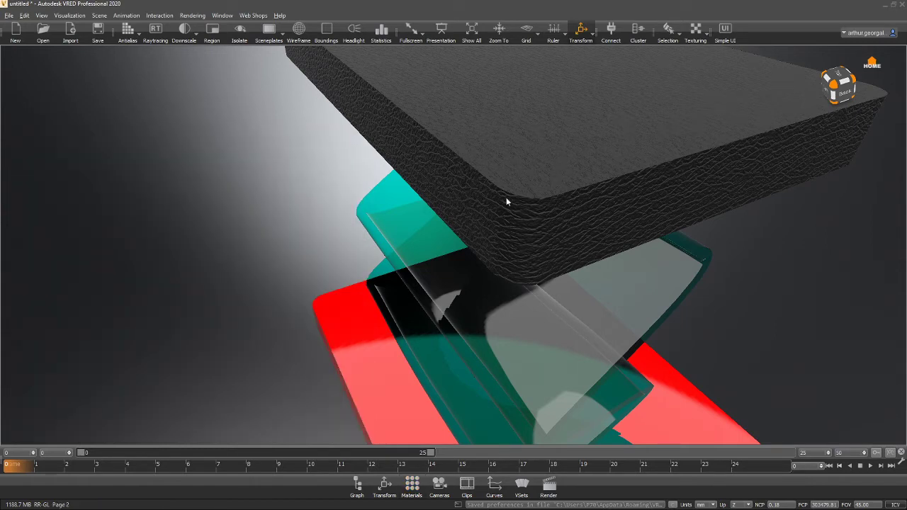
Back in the Simple UI, try a dark green plastic and a red reflective plastic from the Plastics assets on the bottom plate
{"action": "middle_click_drag", "start_coordinate": [521, 281], "coordinate": [434, 211]}
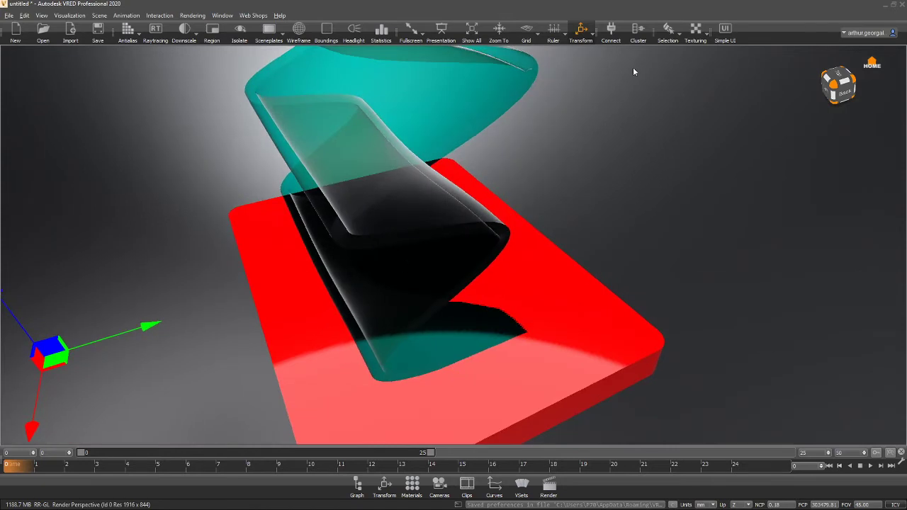
{"action": "left_click", "coordinate": [724, 32]}
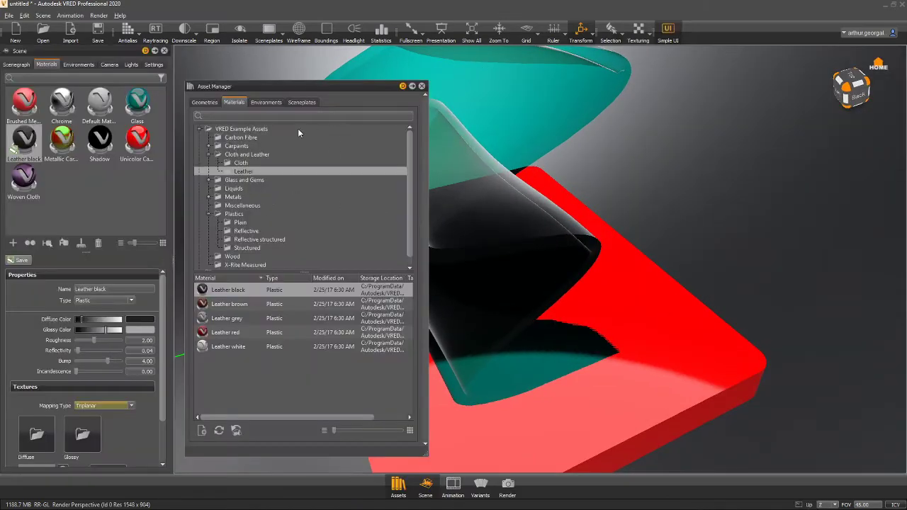
{"action": "left_click", "coordinate": [232, 216]}
{"action": "scroll", "coordinate": [242, 354], "scroll_direction": "down", "scroll_amount": 3}
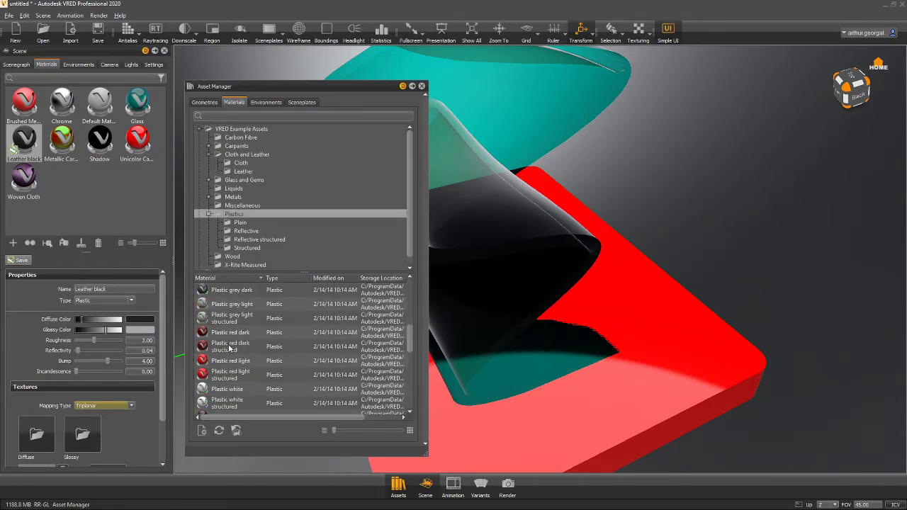
{"action": "scroll", "coordinate": [229, 348], "scroll_direction": "up", "scroll_amount": 3}
{"action": "left_click_drag", "start_coordinate": [234, 349], "coordinate": [568, 215]}
{"action": "scroll", "coordinate": [271, 365], "scroll_direction": "down", "scroll_amount": 10}
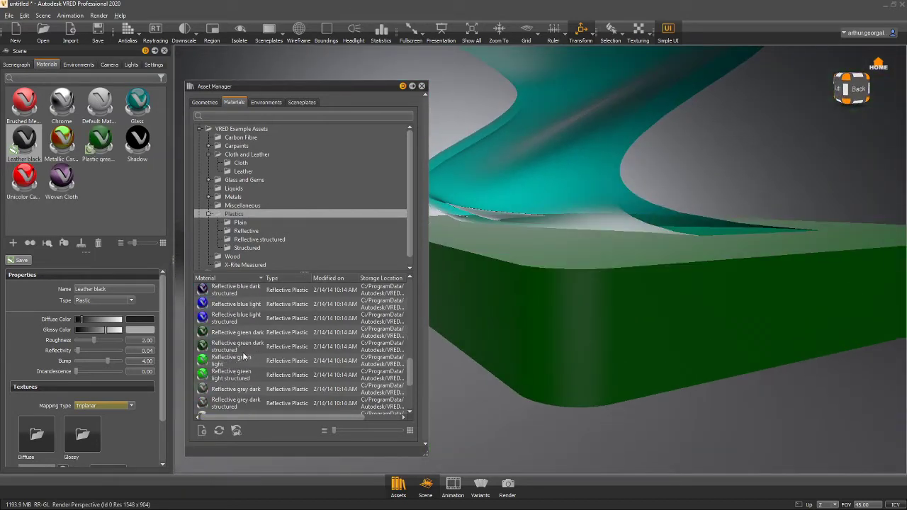
{"action": "left_click_drag", "start_coordinate": [223, 371], "coordinate": [547, 332]}
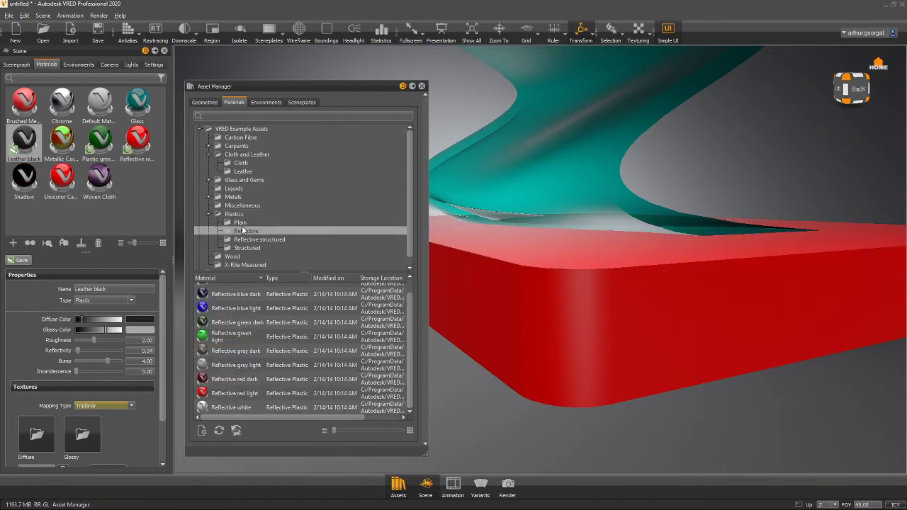
Apply Wood 1 from the Wood assets to the bottom plate
{"action": "left_click", "coordinate": [241, 222]}
{"action": "left_click", "coordinate": [234, 256]}
{"action": "left_click_drag", "start_coordinate": [220, 290], "coordinate": [577, 363]}
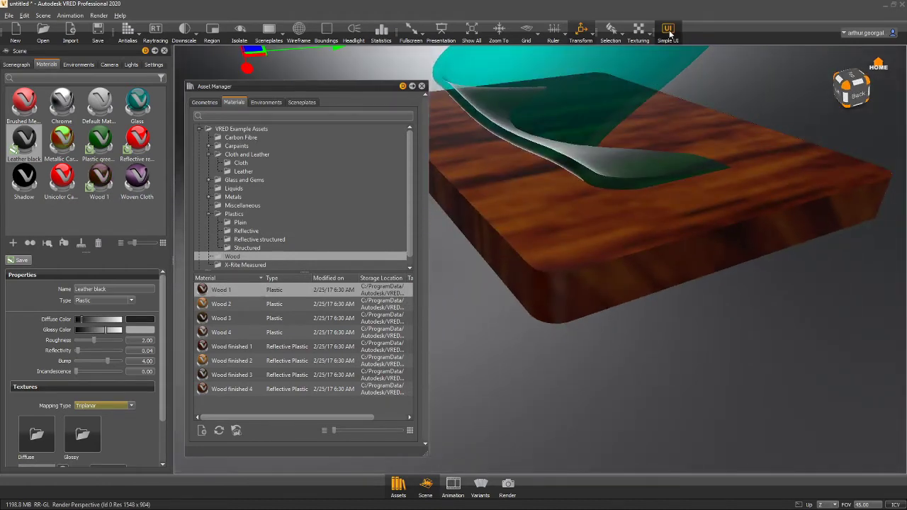
Leave the Simple UI and, in the Material Editor, set the uniform UV repeat of Wood 1's triplanar diffuse texture to 10
{"action": "left_click", "coordinate": [668, 30]}
{"action": "left_click", "coordinate": [412, 486]}
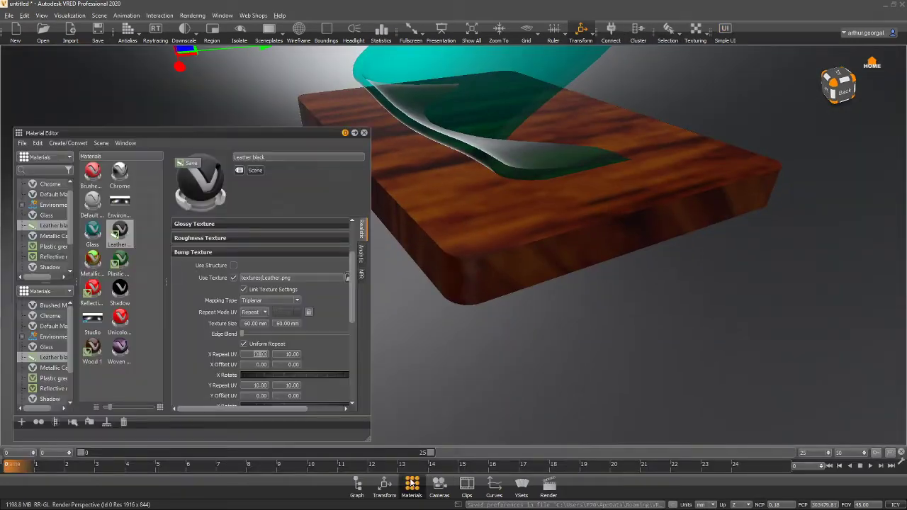
{"action": "left_click", "coordinate": [95, 354]}
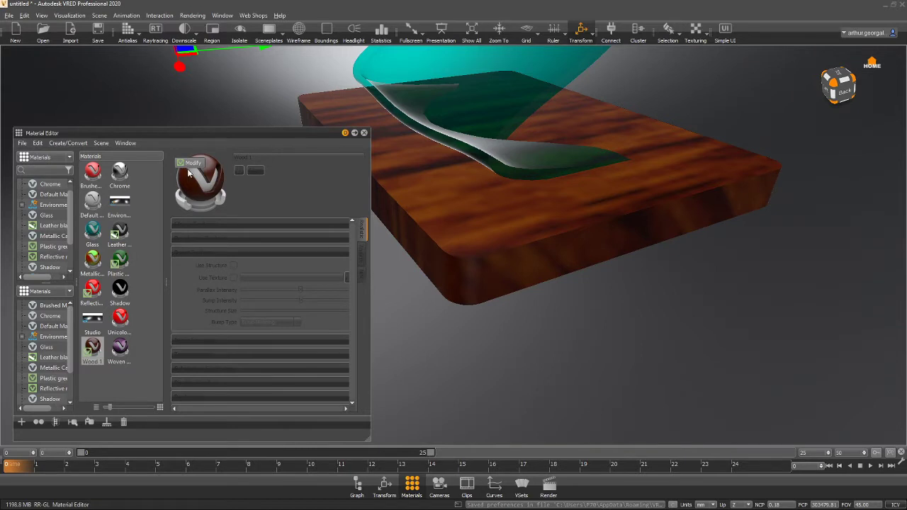
{"action": "scroll", "coordinate": [187, 355], "scroll_direction": "down", "scroll_amount": 2}
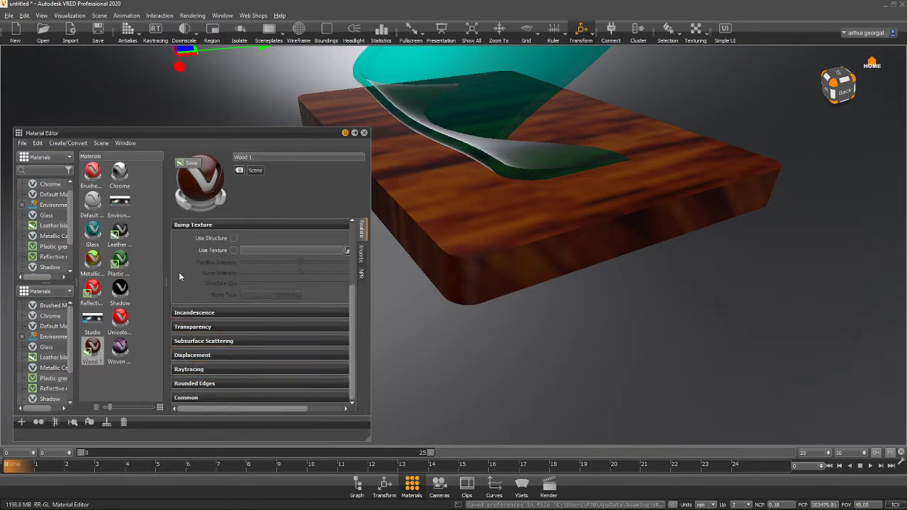
{"action": "scroll", "coordinate": [179, 276], "scroll_direction": "up", "scroll_amount": 3}
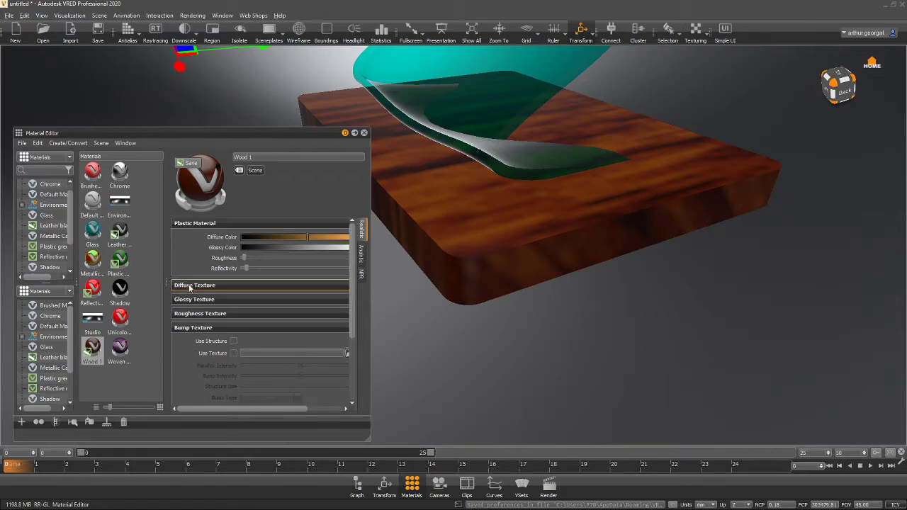
{"action": "left_click", "coordinate": [189, 285]}
{"action": "scroll", "coordinate": [200, 329], "scroll_direction": "down", "scroll_amount": 1}
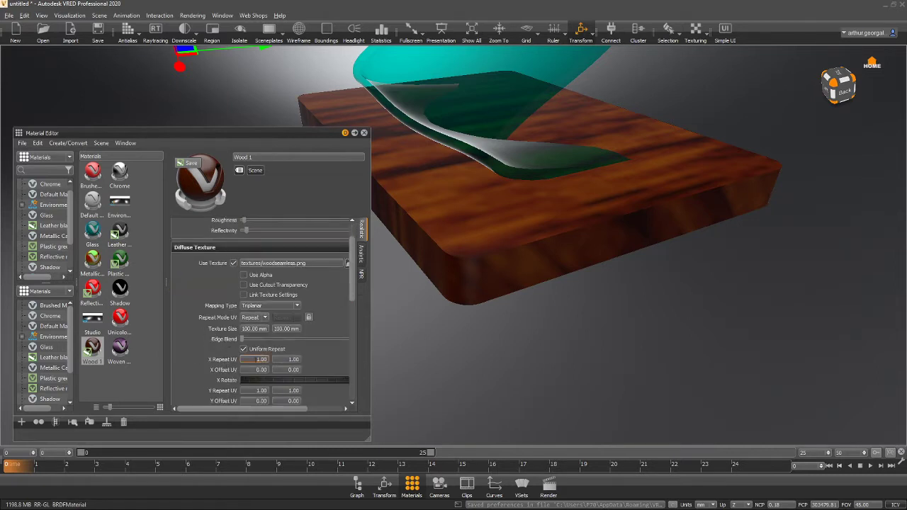
{"action": "double_click", "coordinate": [261, 359]}
{"action": "type", "text": "10"}
{"action": "key", "text": "Return"}
Rotate the X projection of Wood 1's diffuse texture so the grain runs vertically on the plate's front edge, and close the Material Editor
{"action": "left_click_drag", "start_coordinate": [567, 205], "coordinate": [650, 288]}
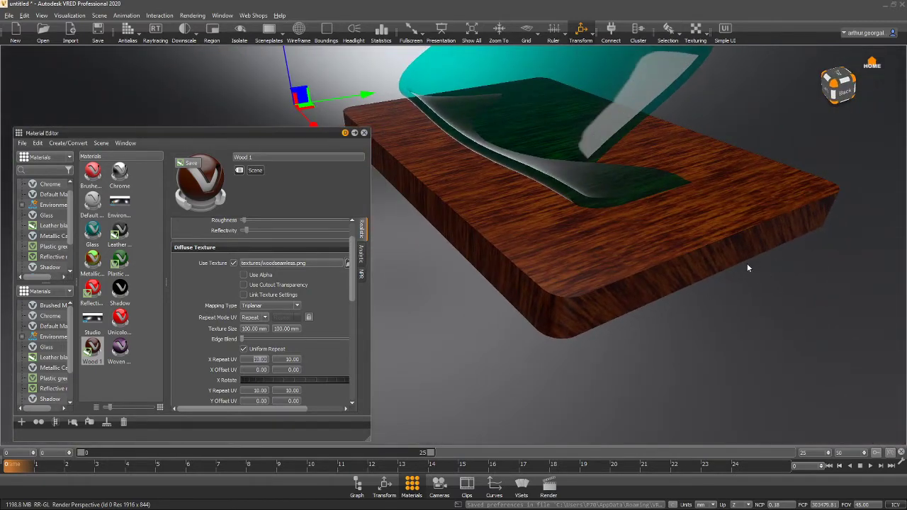
{"action": "left_click_drag", "start_coordinate": [747, 268], "coordinate": [666, 282]}
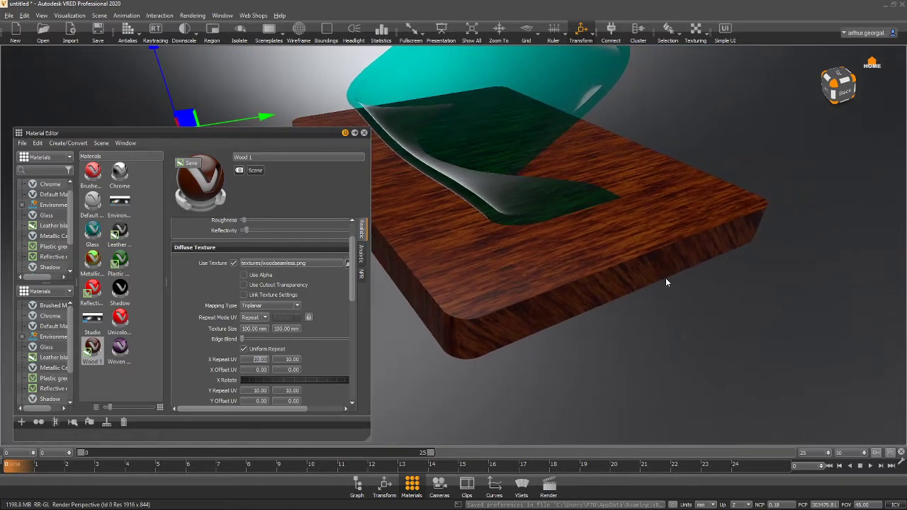
{"action": "left_click_drag", "start_coordinate": [539, 244], "coordinate": [489, 273]}
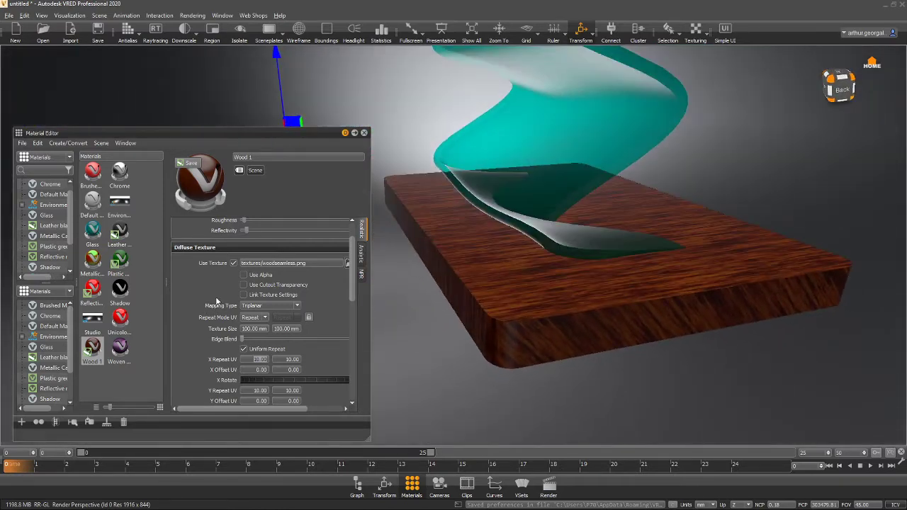
{"action": "scroll", "coordinate": [205, 346], "scroll_direction": "down", "scroll_amount": 2}
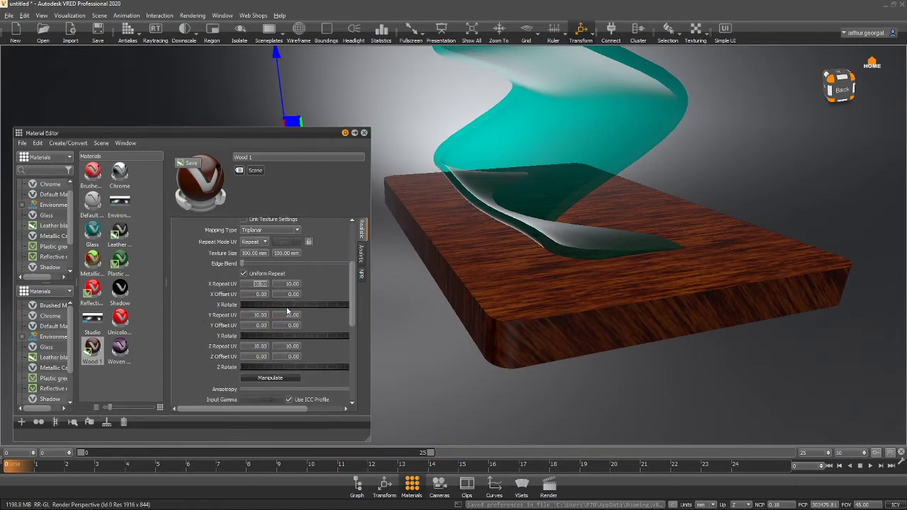
{"action": "mouse_move", "coordinate": [292, 307]}
{"action": "left_mouse_down"}
{"action": "mouse_move", "coordinate": [326, 307]}
{"action": "mouse_move", "coordinate": [309, 305]}
{"action": "left_mouse_up"}
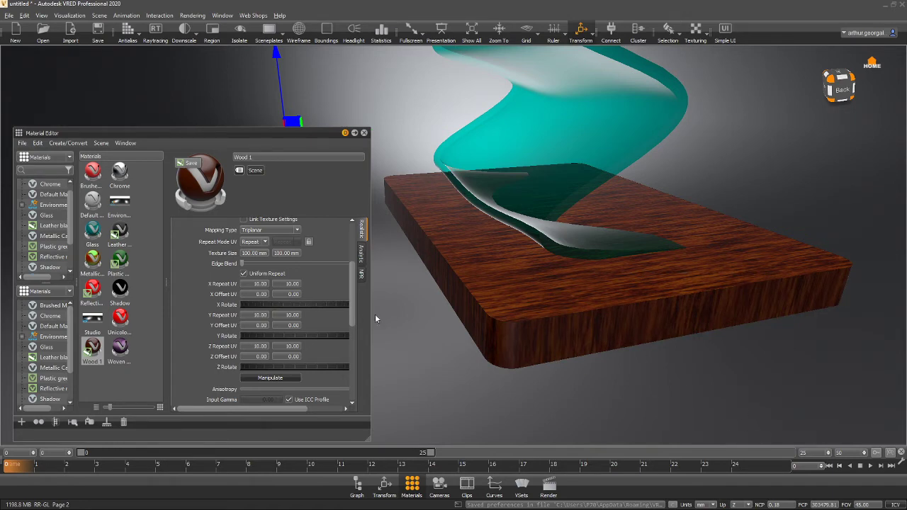
{"action": "left_click_drag", "start_coordinate": [644, 240], "coordinate": [484, 307]}
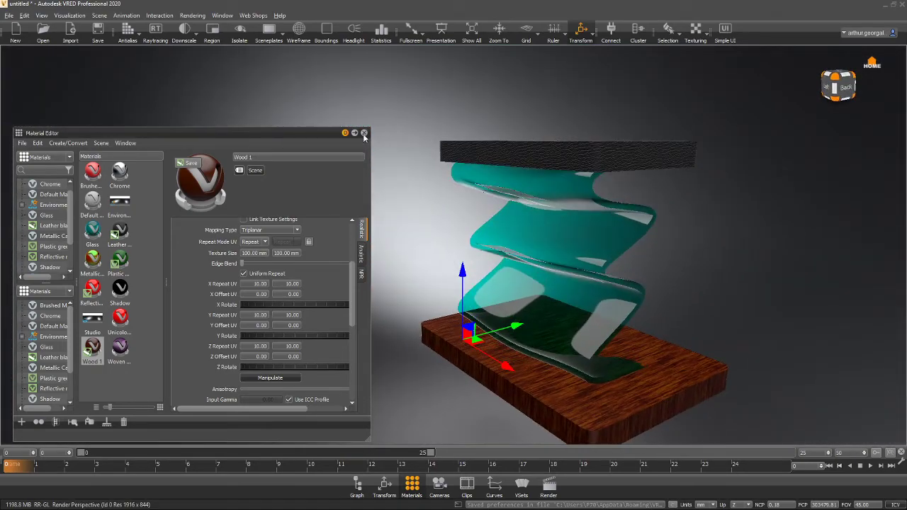
{"action": "left_click", "coordinate": [364, 133]}
Show the scenegraph and expand EnvironmentsTransform down to the Dome and ShadowPlane of the Studio environment
{"action": "left_click_drag", "start_coordinate": [397, 170], "coordinate": [432, 203]}
{"action": "left_click_drag", "start_coordinate": [269, 247], "coordinate": [298, 289]}
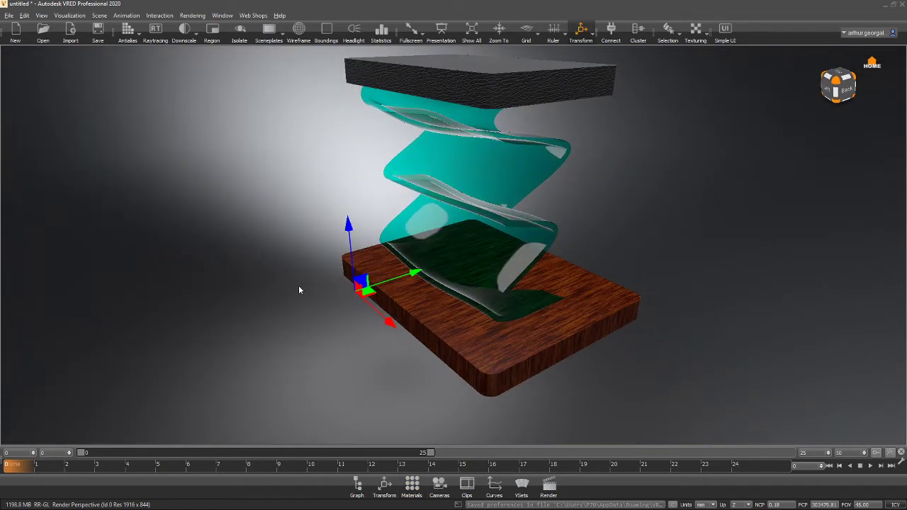
{"action": "left_click", "coordinate": [357, 485]}
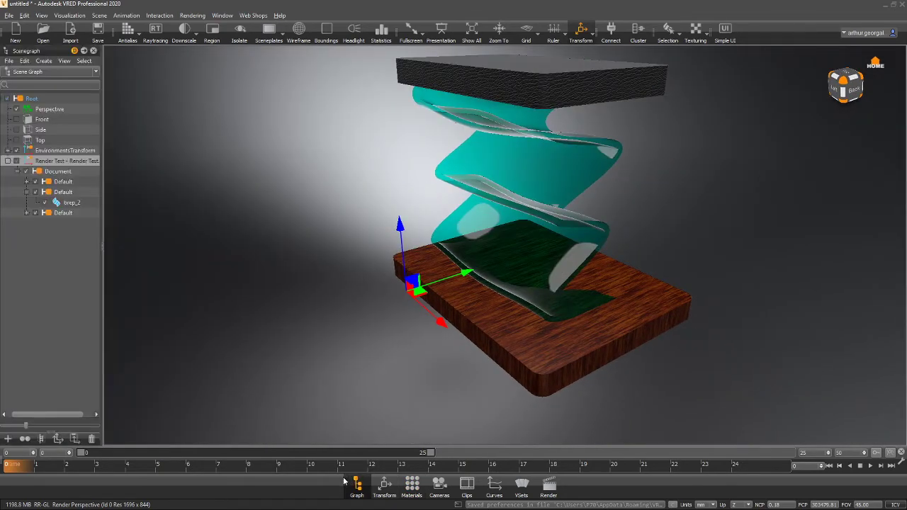
{"action": "left_click", "coordinate": [8, 150]}
{"action": "left_click", "coordinate": [17, 162]}
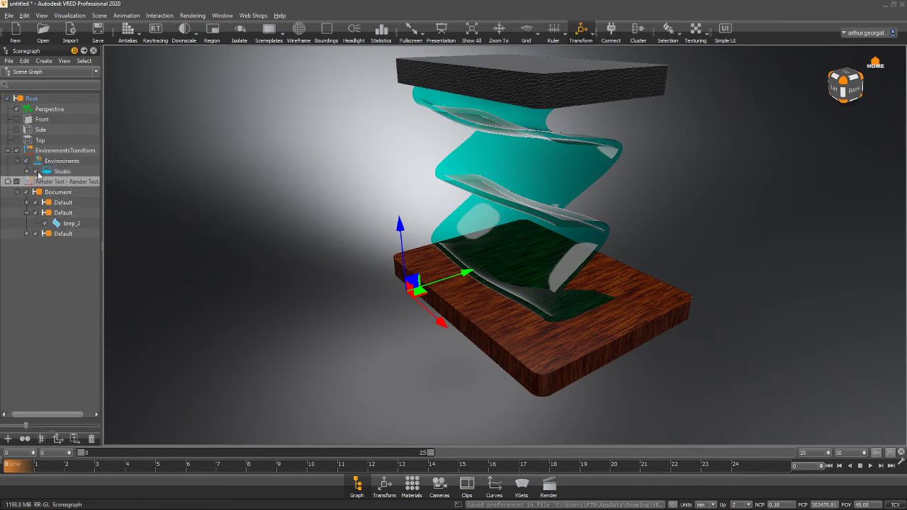
{"action": "left_click", "coordinate": [27, 172]}
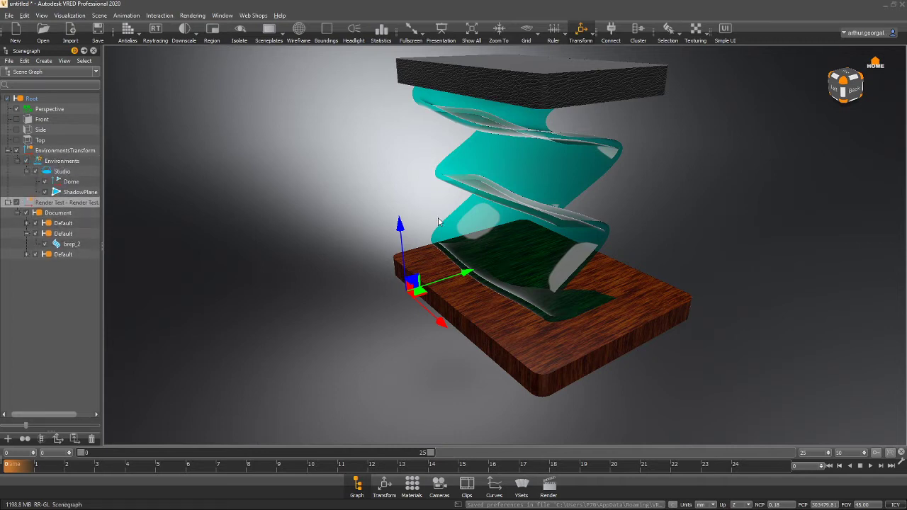
Hide the transform manipulator, frame the whole model, and review the image file output options in the Render Settings
{"action": "middle_click_drag", "start_coordinate": [438, 219], "coordinate": [378, 251]}
{"action": "left_click", "coordinate": [581, 33]}
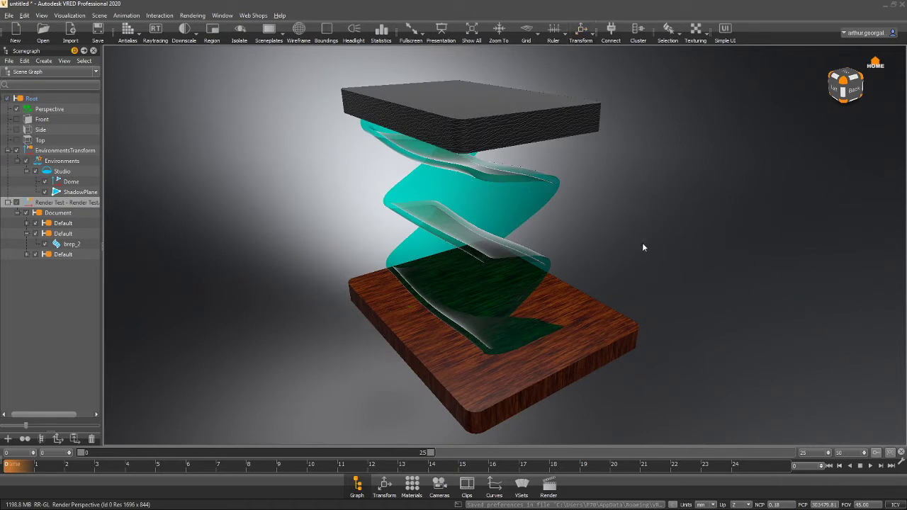
{"action": "middle_click_drag", "start_coordinate": [598, 301], "coordinate": [592, 290]}
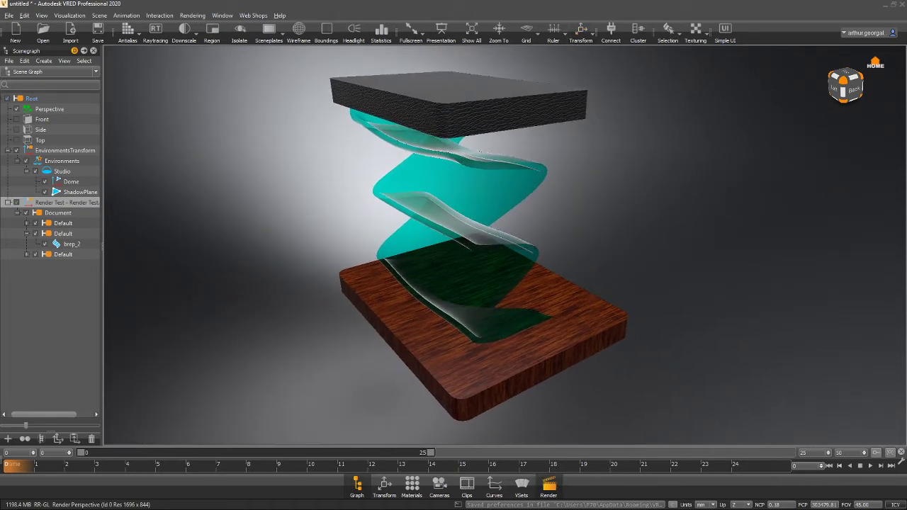
{"action": "left_click_drag", "start_coordinate": [144, 98], "coordinate": [764, 97]}
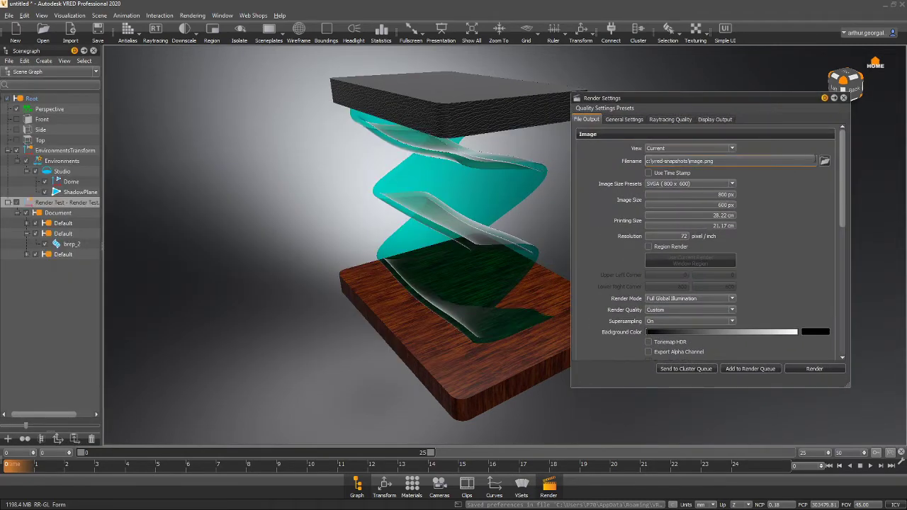
{"action": "scroll", "coordinate": [788, 212], "scroll_direction": "down", "scroll_amount": 2}
{"action": "scroll", "coordinate": [787, 211], "scroll_direction": "down", "scroll_amount": 2}
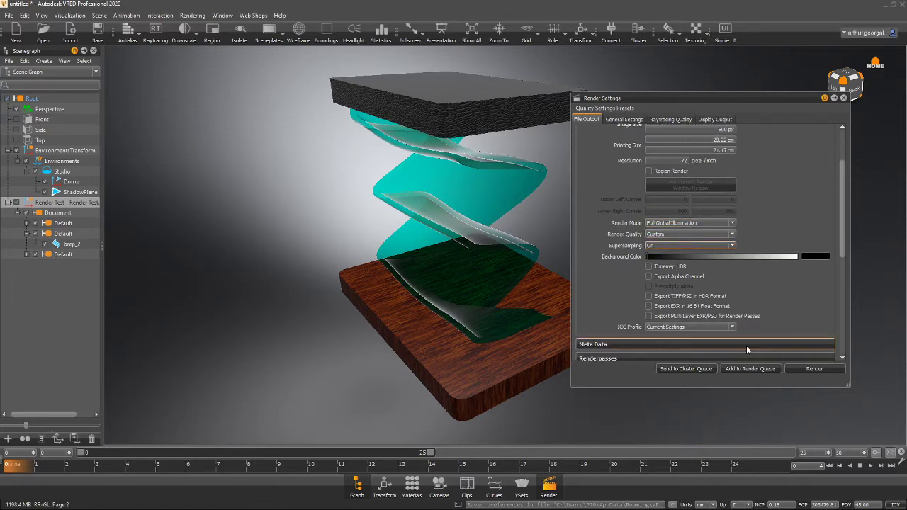
{"action": "scroll", "coordinate": [757, 200], "scroll_direction": "up", "scroll_amount": 4}
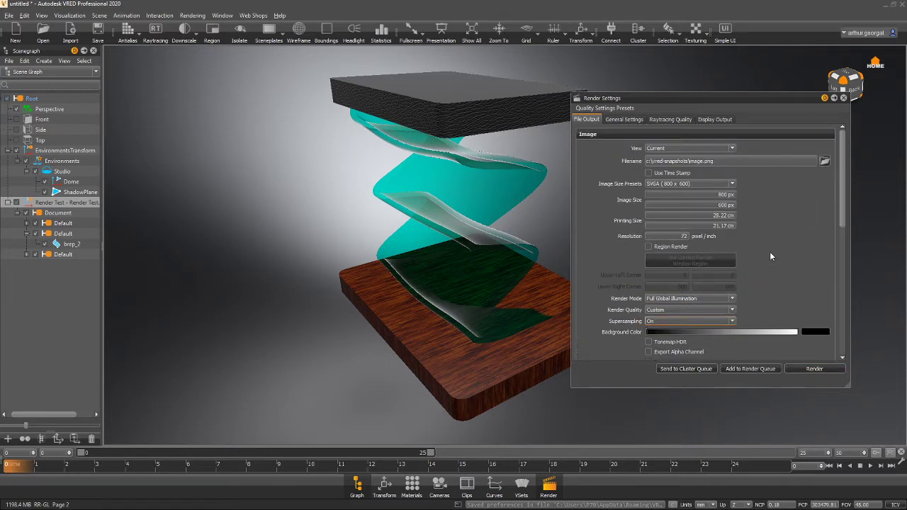
Render the current view to a PNG on the Desktop, renaming the file from 2 to 333 rather than overwriting the existing one
{"action": "left_click", "coordinate": [815, 368]}
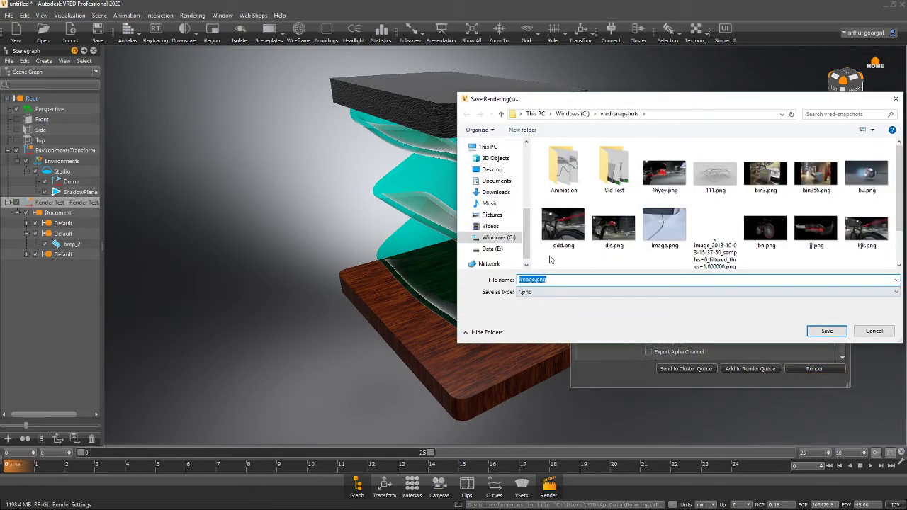
{"action": "type", "text": "2"}
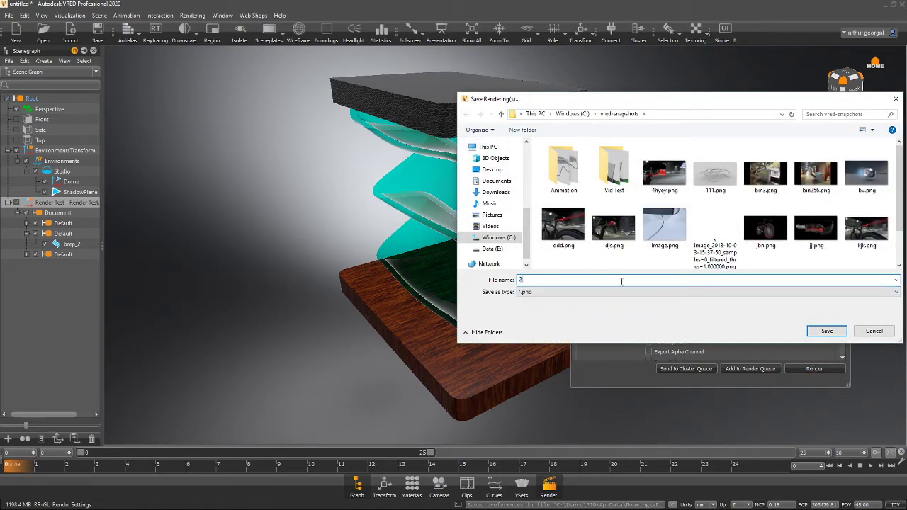
{"action": "left_click", "coordinate": [489, 169]}
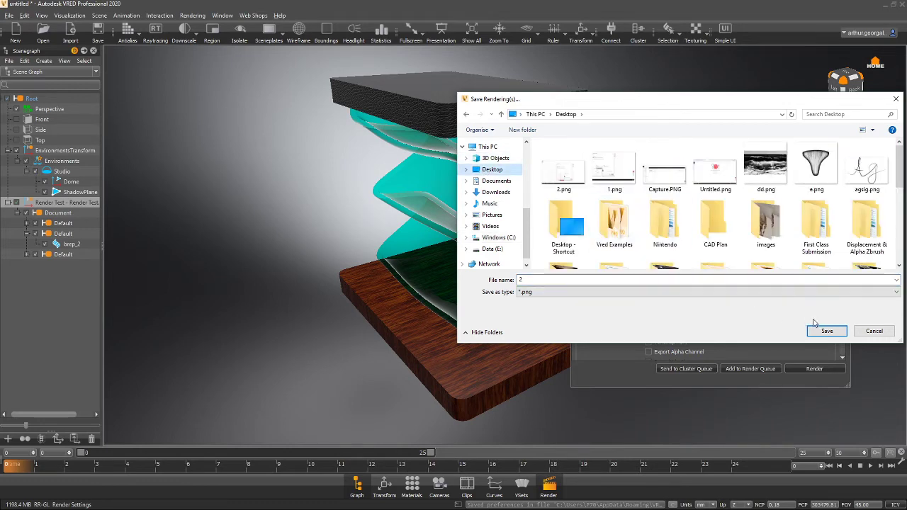
{"action": "left_click", "coordinate": [823, 331]}
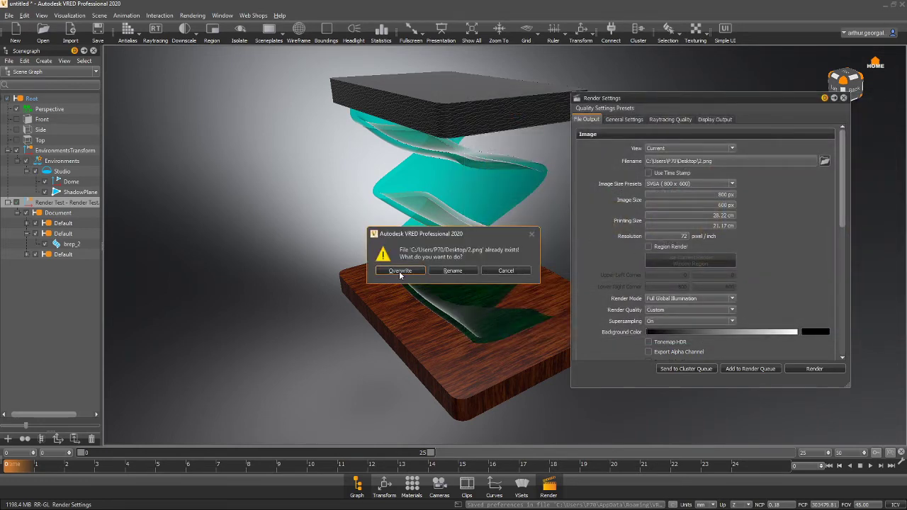
{"action": "left_click", "coordinate": [453, 270]}
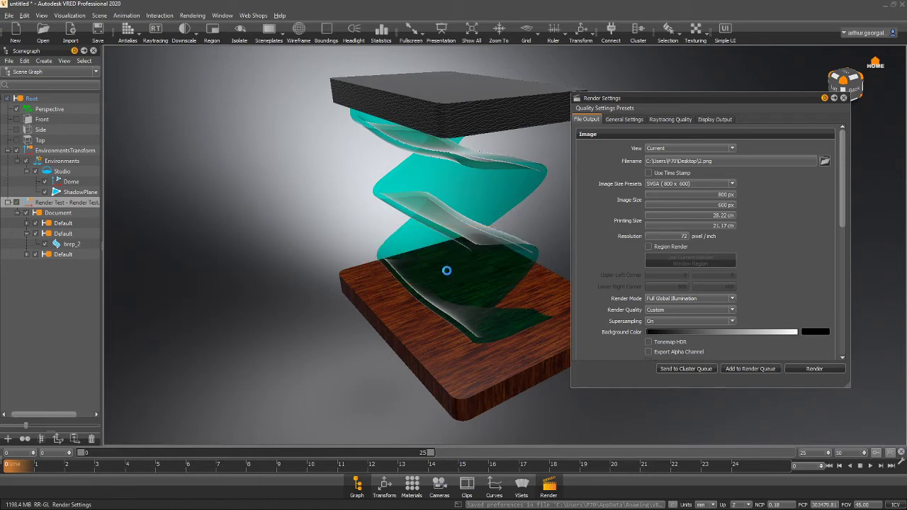
{"action": "type", "text": "333"}
{"action": "left_click", "coordinate": [373, 250]}
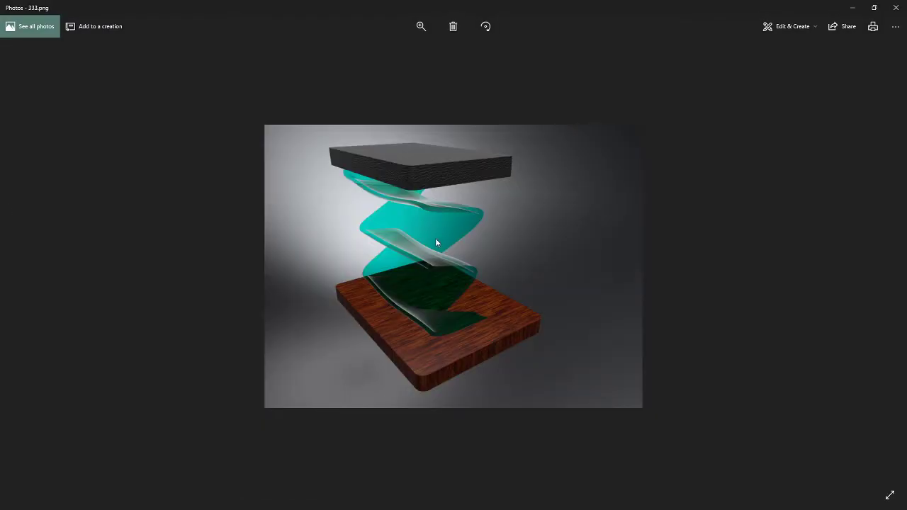
Examine the rendered 333.png up close in the Photos viewer and close it
{"action": "scroll", "coordinate": [420, 241], "scroll_direction": "up", "scroll_amount": 5}
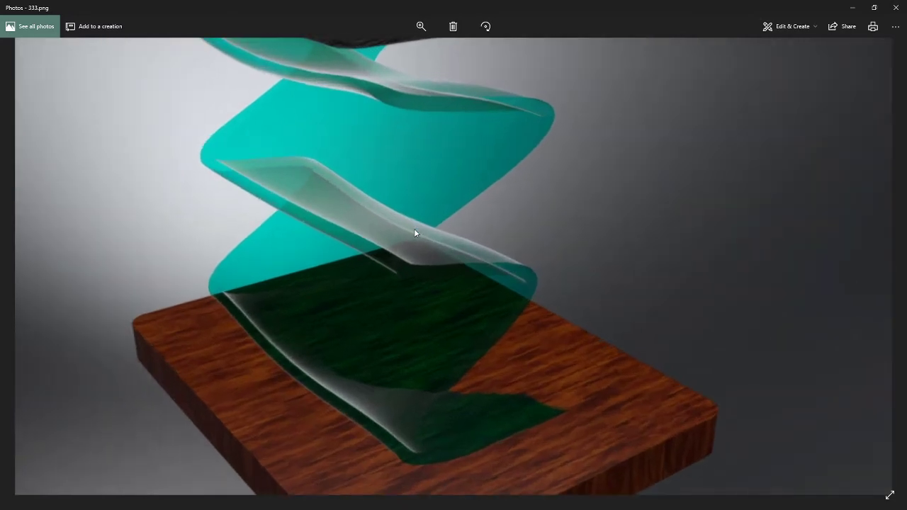
{"action": "scroll", "coordinate": [414, 233], "scroll_direction": "down", "scroll_amount": 5}
{"action": "left_click", "coordinate": [896, 7]}
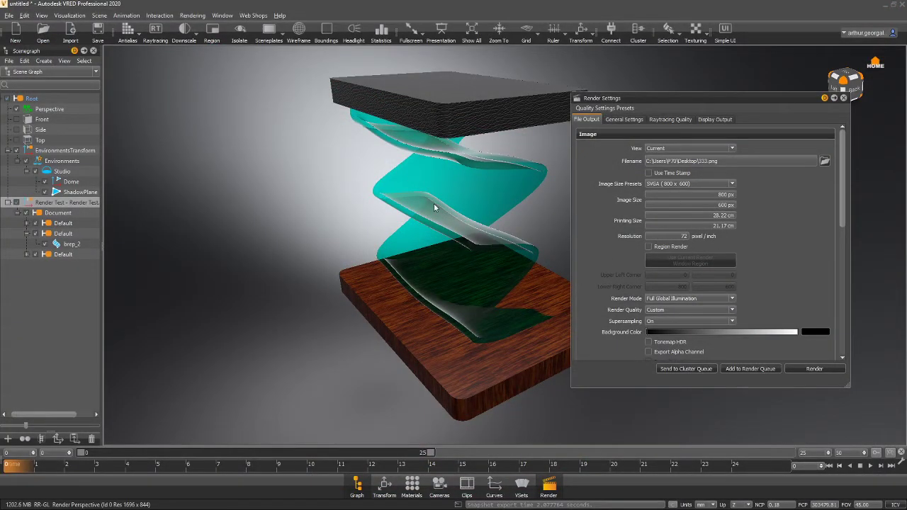
Hide the Dome of the Studio environment in the scenegraph
{"action": "left_click_drag", "start_coordinate": [389, 346], "coordinate": [361, 340]}
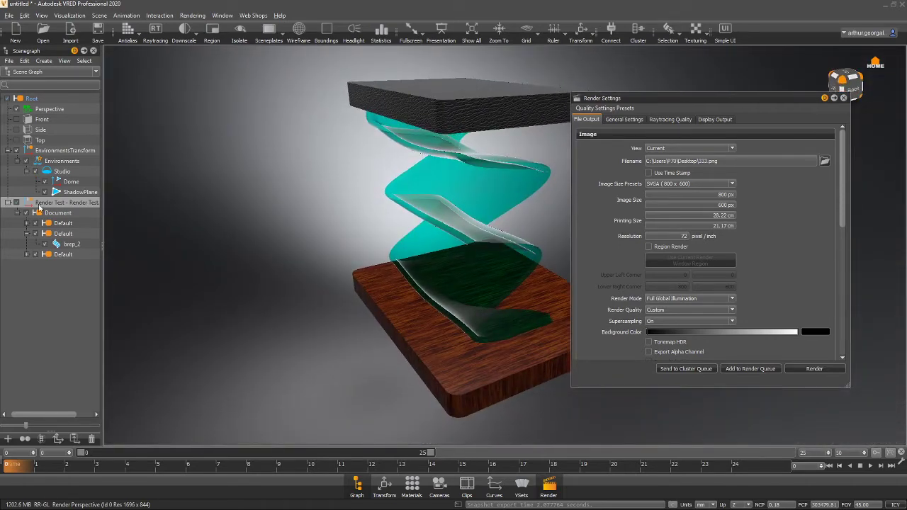
{"action": "left_click", "coordinate": [45, 182]}
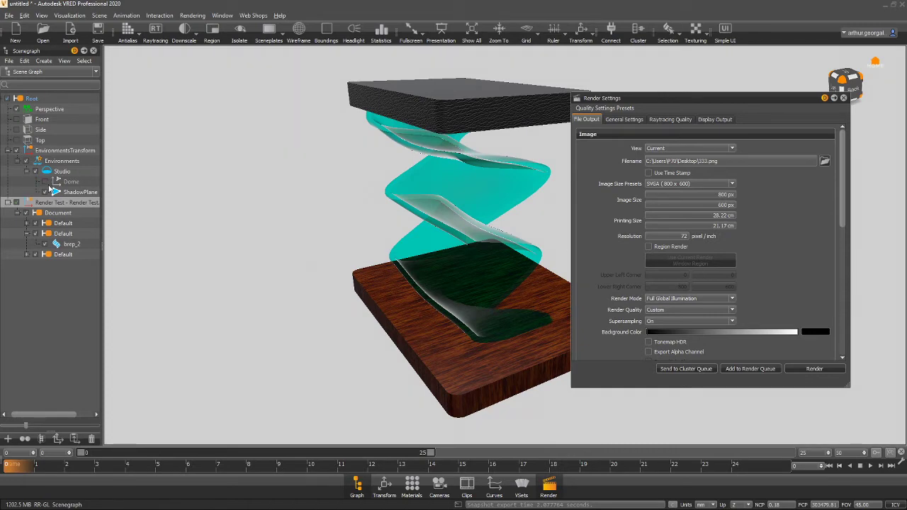
Switch to the Simple UI, expand the Studio environment in its scenegraph, and make the Dome visible again
{"action": "left_click", "coordinate": [725, 29]}
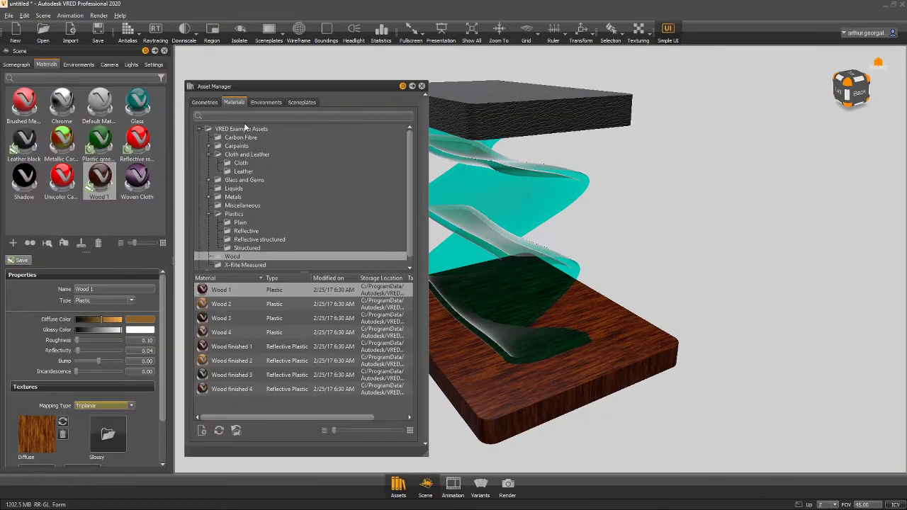
{"action": "left_click", "coordinate": [19, 65]}
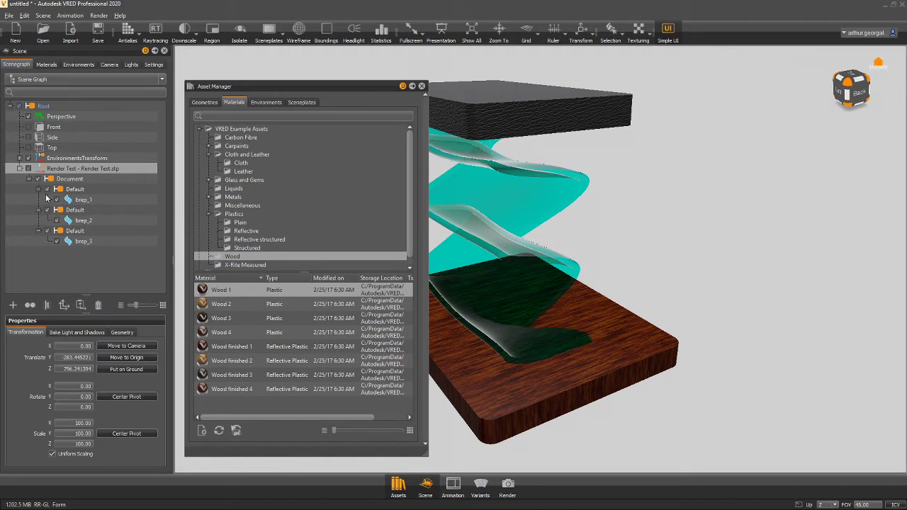
{"action": "left_click", "coordinate": [20, 158]}
{"action": "left_click", "coordinate": [29, 168]}
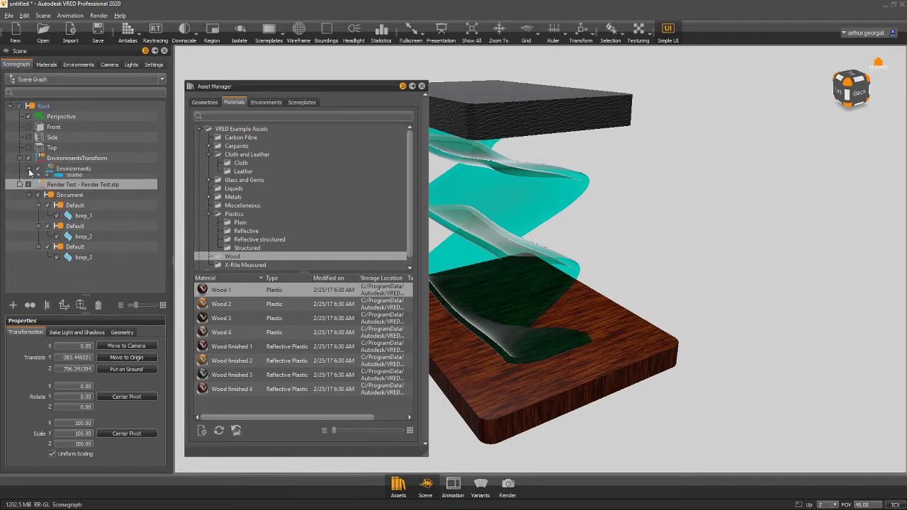
{"action": "left_click", "coordinate": [39, 179]}
{"action": "left_click", "coordinate": [78, 190]}
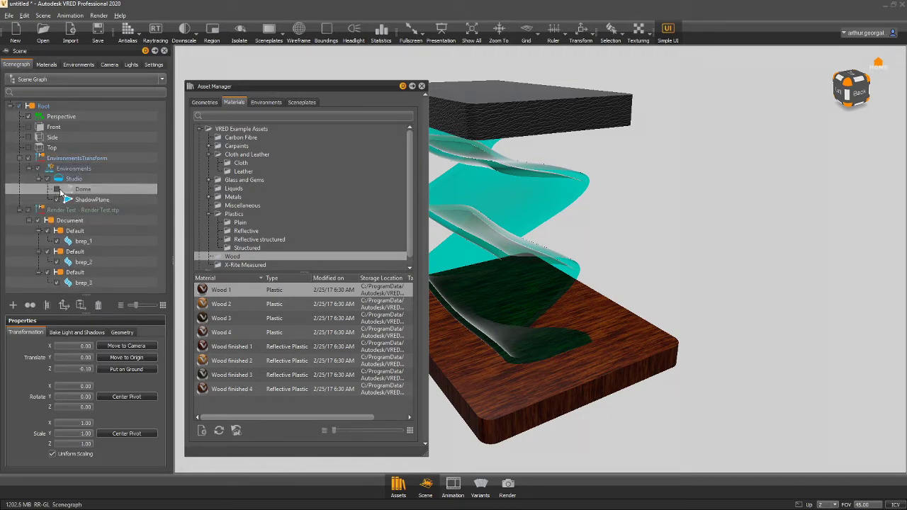
{"action": "left_click", "coordinate": [56, 190]}
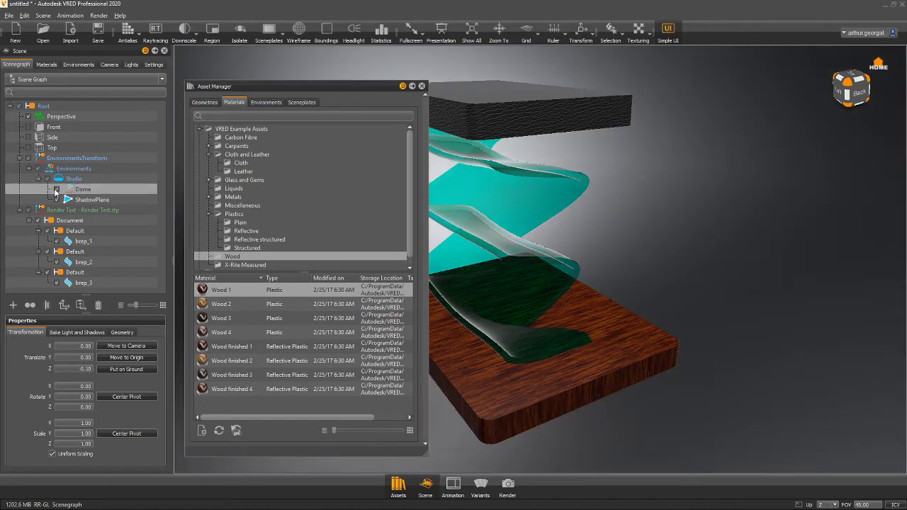
Remove all unused materials from the scene's material library
{"action": "left_click", "coordinate": [45, 64]}
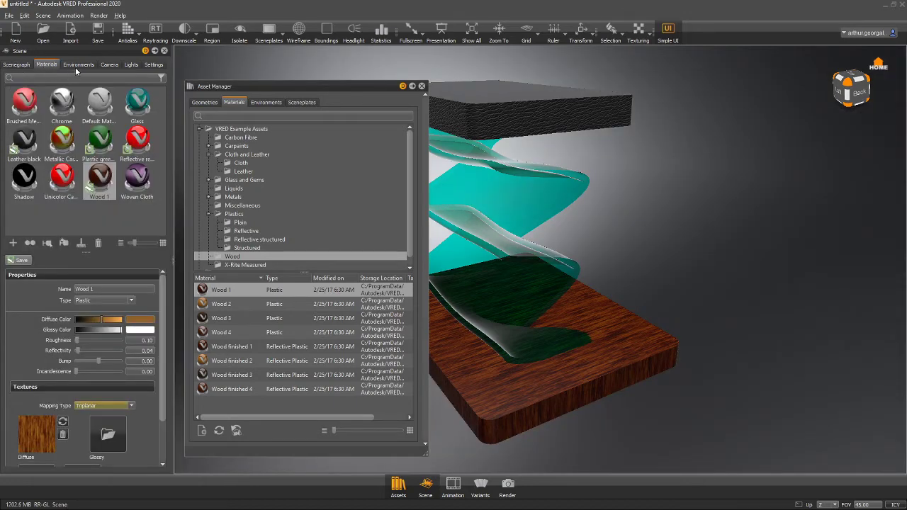
{"action": "left_click", "coordinate": [82, 244]}
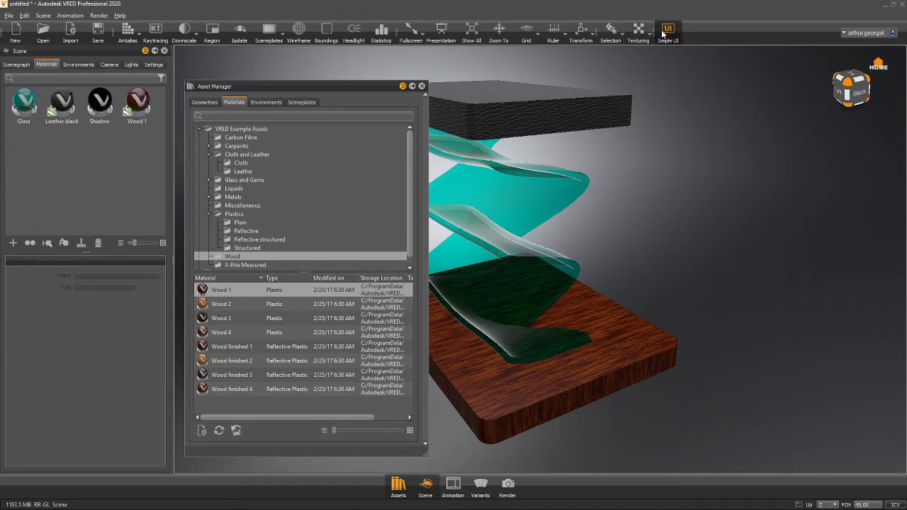
Turn off the Studio environment's visibility in its environment properties and close the Asset Manager
{"action": "left_click", "coordinate": [78, 65]}
{"action": "left_click", "coordinate": [28, 103]}
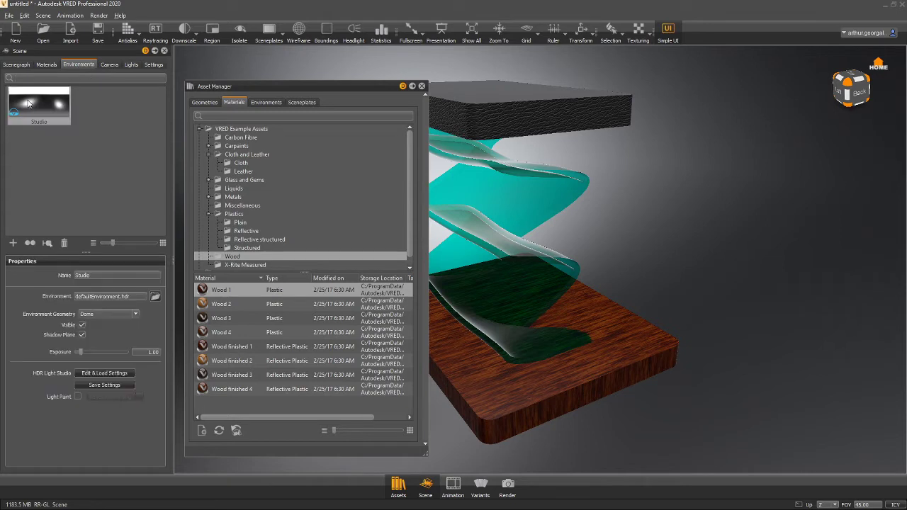
{"action": "left_click", "coordinate": [82, 325]}
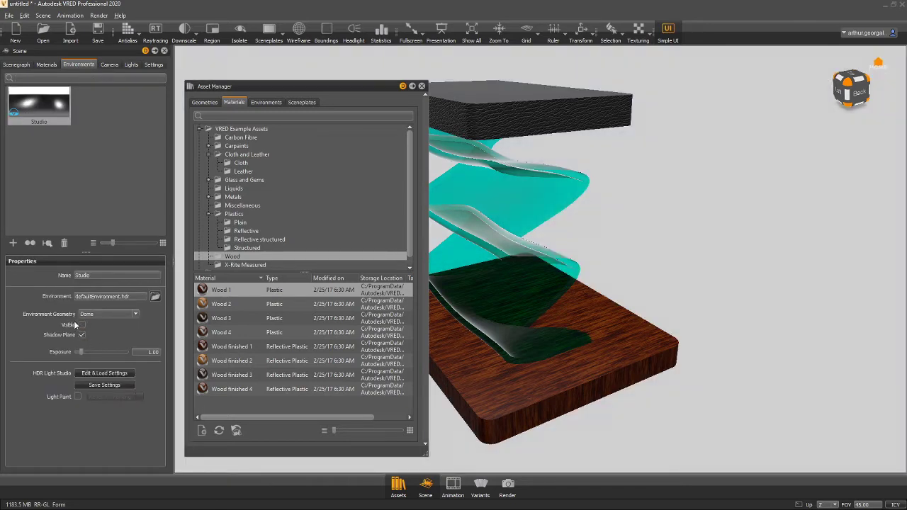
{"action": "left_click", "coordinate": [82, 335]}
{"action": "left_click", "coordinate": [421, 86]}
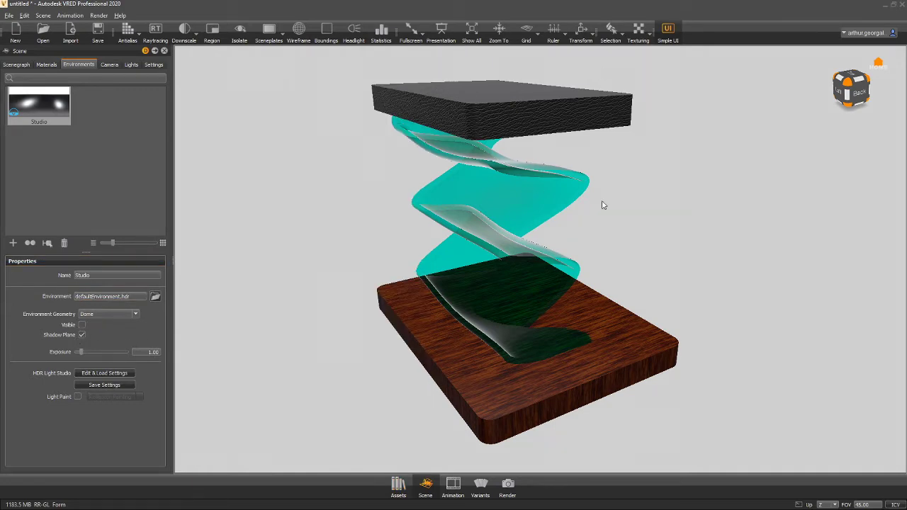
Set the render output size to the 4K (4096 x 2160) preset and enable alpha channel export
{"action": "left_click", "coordinate": [515, 491]}
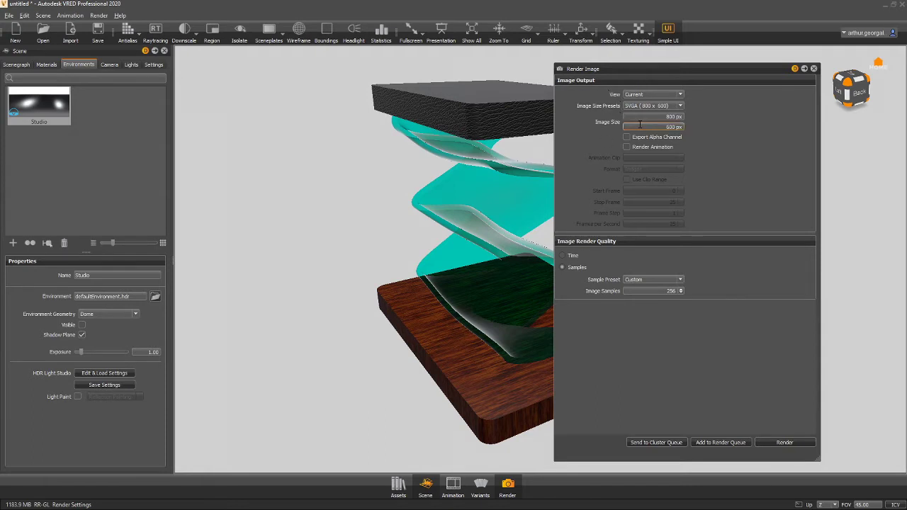
{"action": "left_click_drag", "start_coordinate": [654, 117], "coordinate": [724, 121]}
{"action": "type", "text": "1920"}
{"action": "key", "text": "Tab"}
{"action": "type", "text": "108"}
{"action": "left_click", "coordinate": [652, 106]}
{"action": "left_click", "coordinate": [659, 132]}
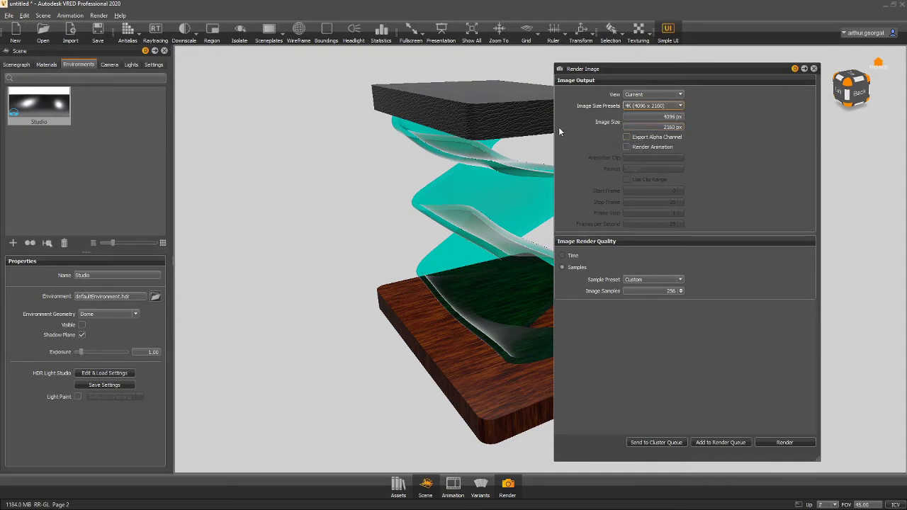
{"action": "left_click", "coordinate": [627, 138]}
Render the current view to the Desktop as 334.png
{"action": "left_click", "coordinate": [771, 441]}
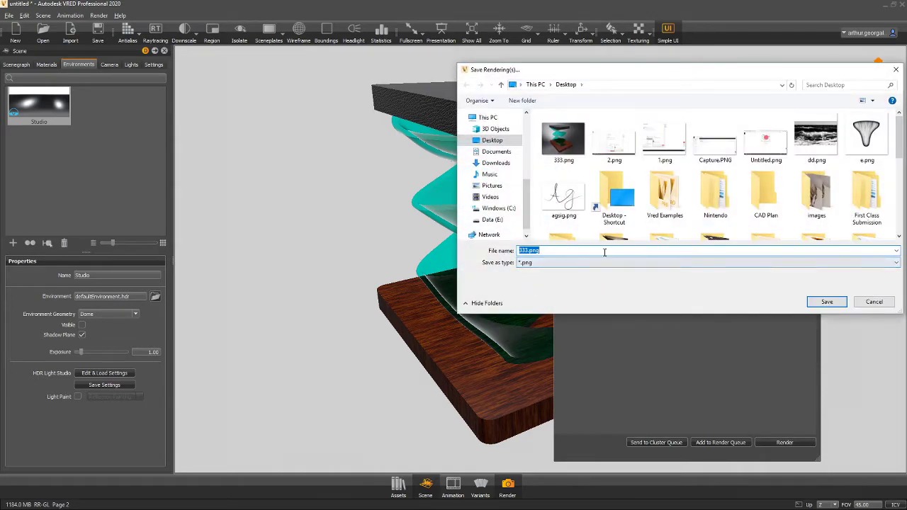
{"action": "left_click", "coordinate": [527, 250]}
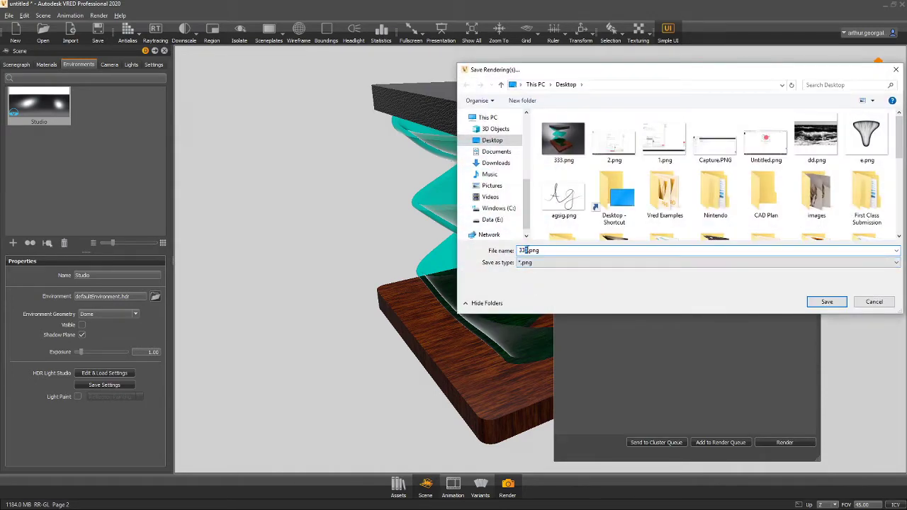
{"action": "left_click", "coordinate": [828, 303]}
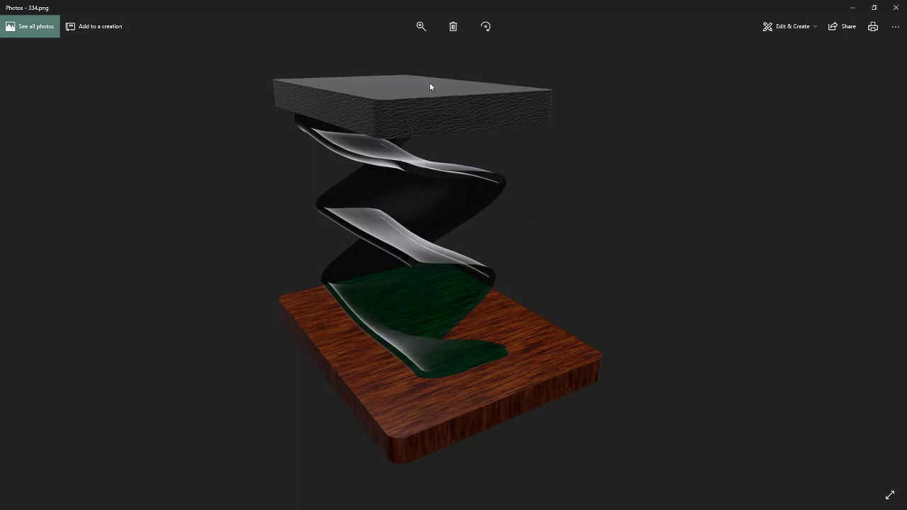
Examine the rendered 334.png in the Photos viewer, then close it and the render settings
{"action": "left_click", "coordinate": [421, 27]}
{"action": "left_click", "coordinate": [421, 27]}
{"action": "left_click", "coordinate": [421, 26]}
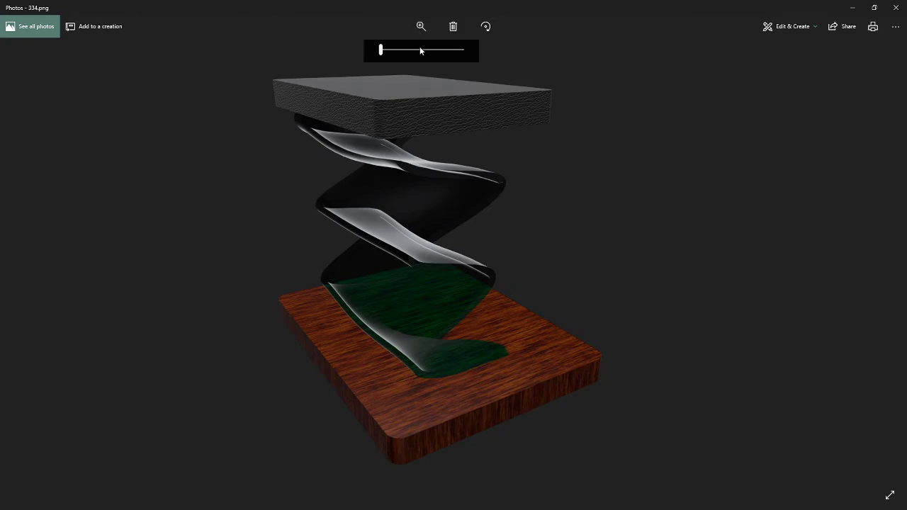
{"action": "left_click_drag", "start_coordinate": [381, 50], "coordinate": [339, 66]}
{"action": "left_click", "coordinate": [894, 8]}
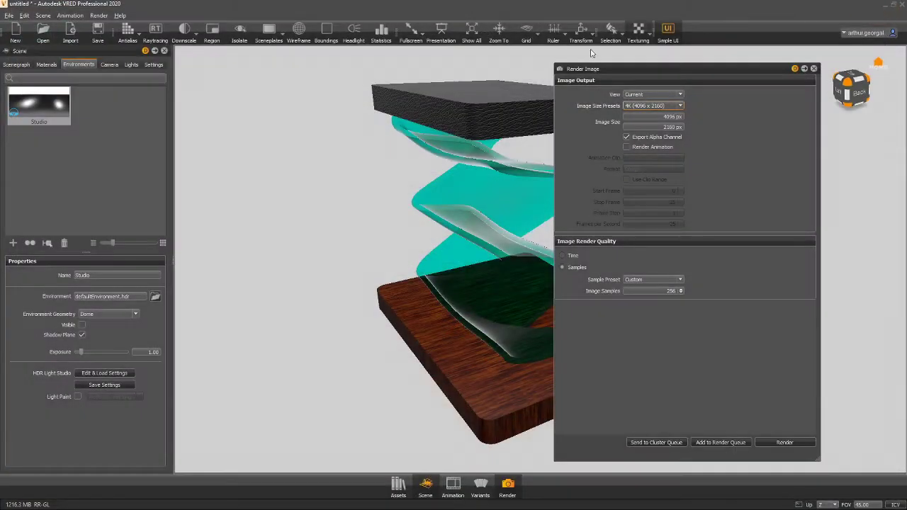
{"action": "left_click", "coordinate": [814, 69]}
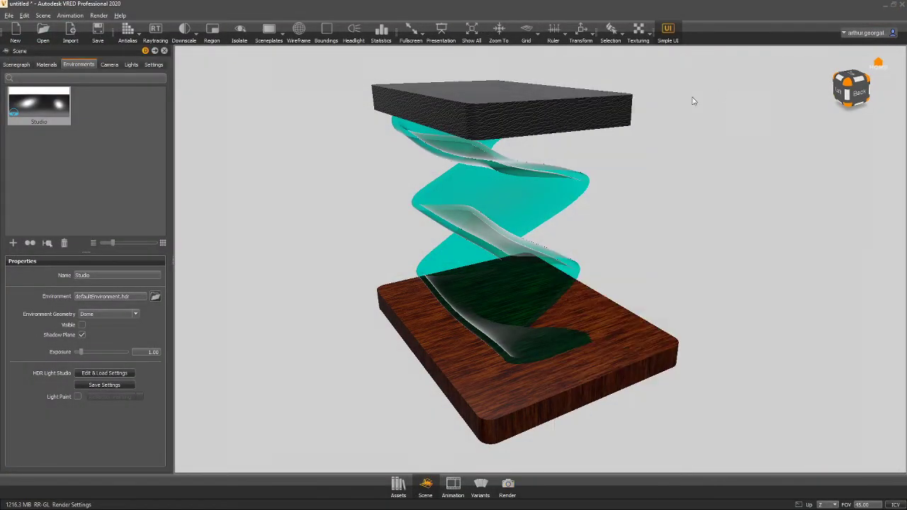
Inspect the glass and wood details of 334.png at full magnification in the Photos viewer and close it
{"action": "left_click_drag", "start_coordinate": [558, 315], "coordinate": [507, 304]}
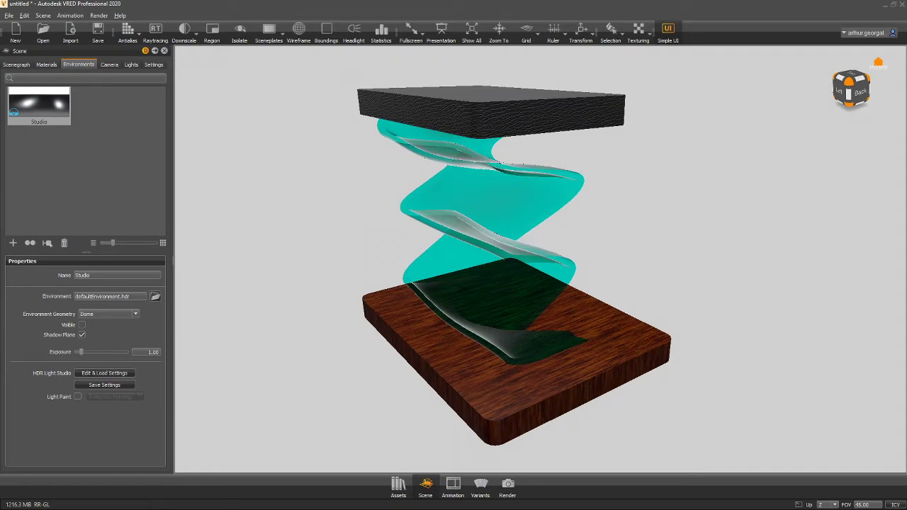
{"action": "mouse_move", "coordinate": [371, 346]}
{"action": "left_mouse_down"}
{"action": "mouse_move", "coordinate": [500, 263]}
{"action": "mouse_move", "coordinate": [460, 188]}
{"action": "mouse_move", "coordinate": [364, 208]}
{"action": "mouse_move", "coordinate": [361, 279]}
{"action": "mouse_move", "coordinate": [383, 348]}
{"action": "left_mouse_up"}
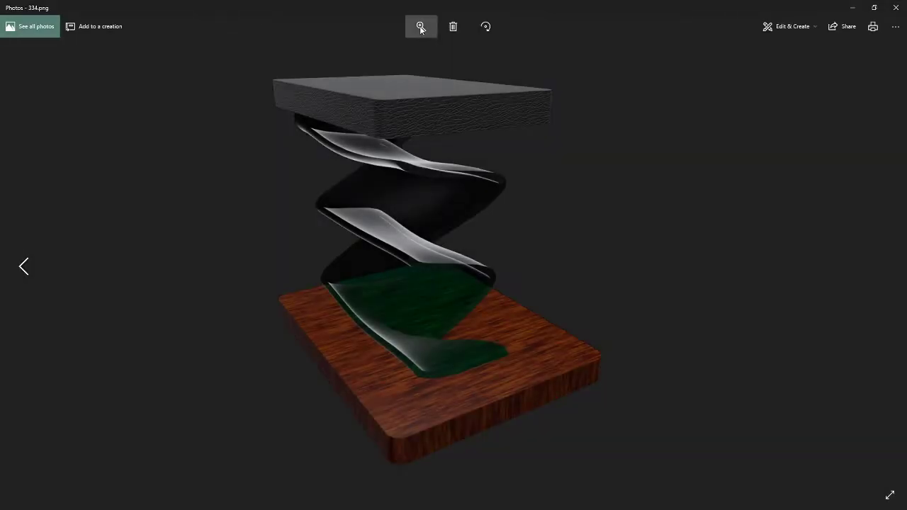
{"action": "left_click", "coordinate": [420, 27]}
{"action": "left_click_drag", "start_coordinate": [381, 50], "coordinate": [496, 54]}
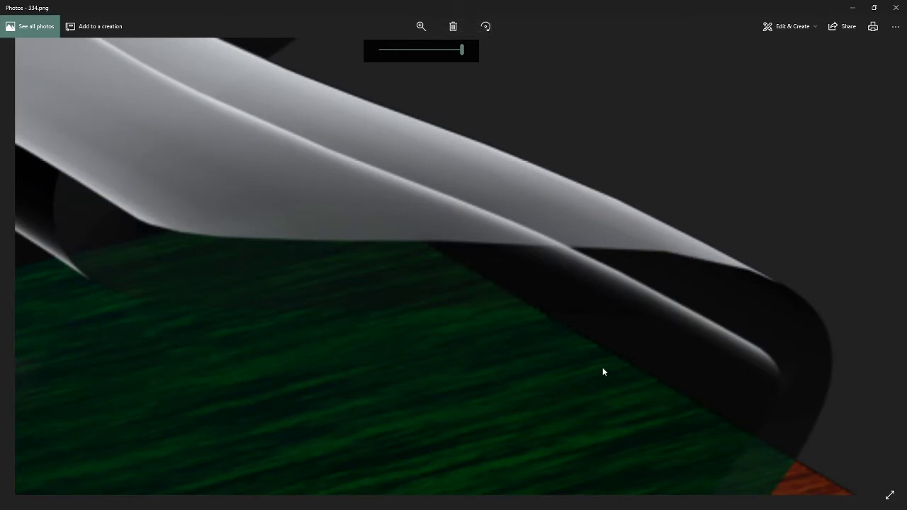
{"action": "left_click_drag", "start_coordinate": [462, 50], "coordinate": [320, 64]}
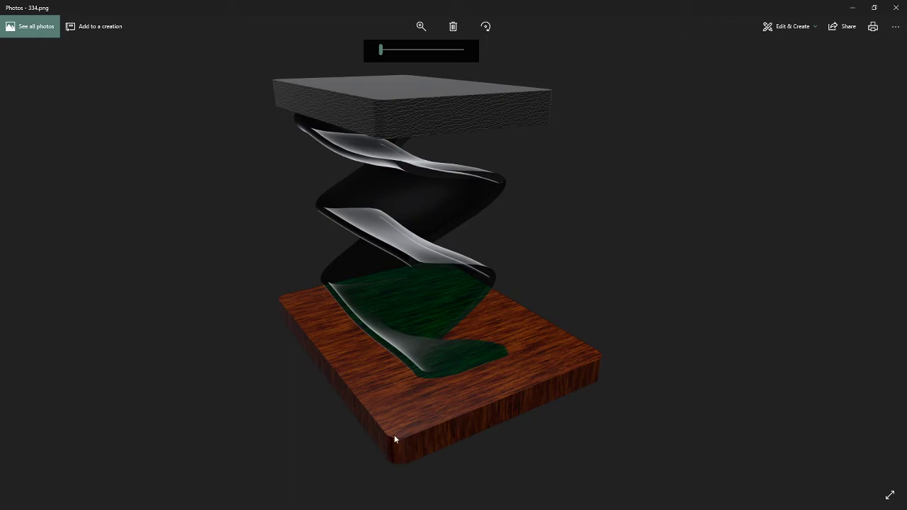
{"action": "left_click", "coordinate": [896, 9]}
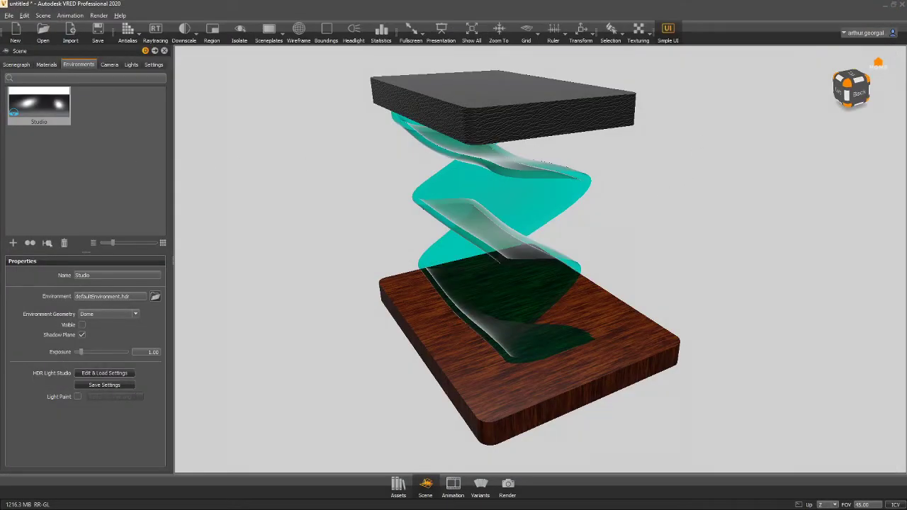
Turn on raytracing and antialiasing for the viewport
{"action": "left_click", "coordinate": [155, 35]}
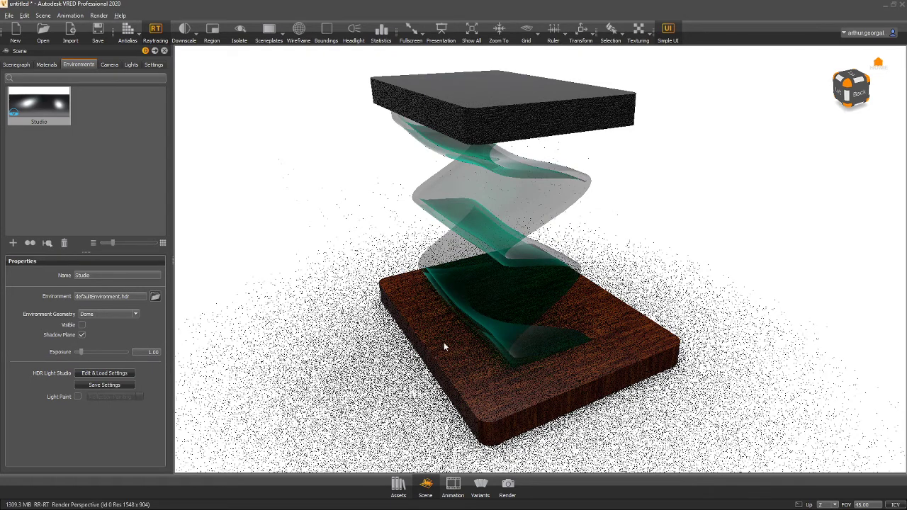
{"action": "left_click", "coordinate": [129, 32]}
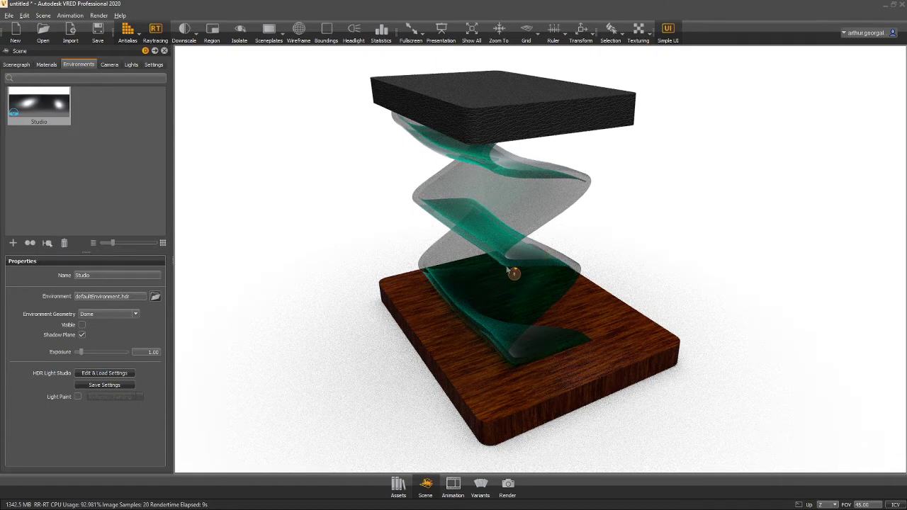
Set the render output size to the HD 1080 preset and start rendering to the Desktop as 335.png
{"action": "left_click", "coordinate": [508, 484]}
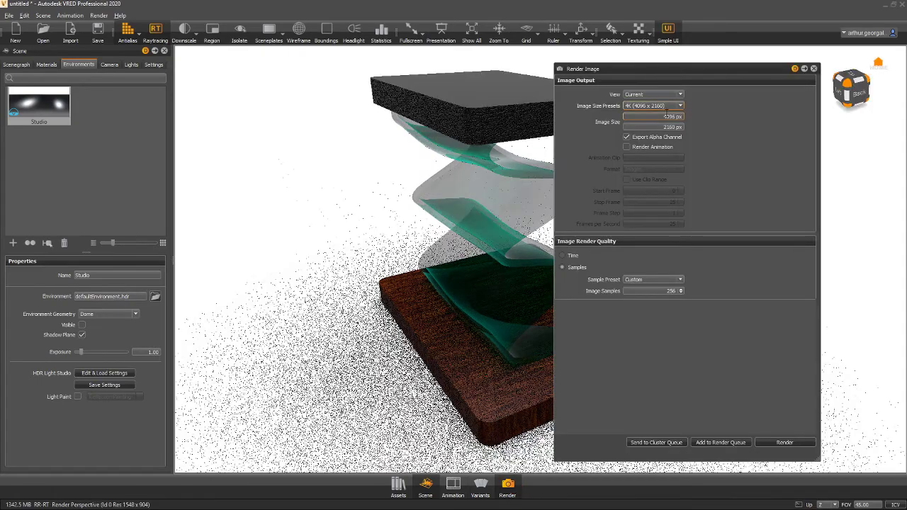
{"action": "left_click", "coordinate": [667, 106]}
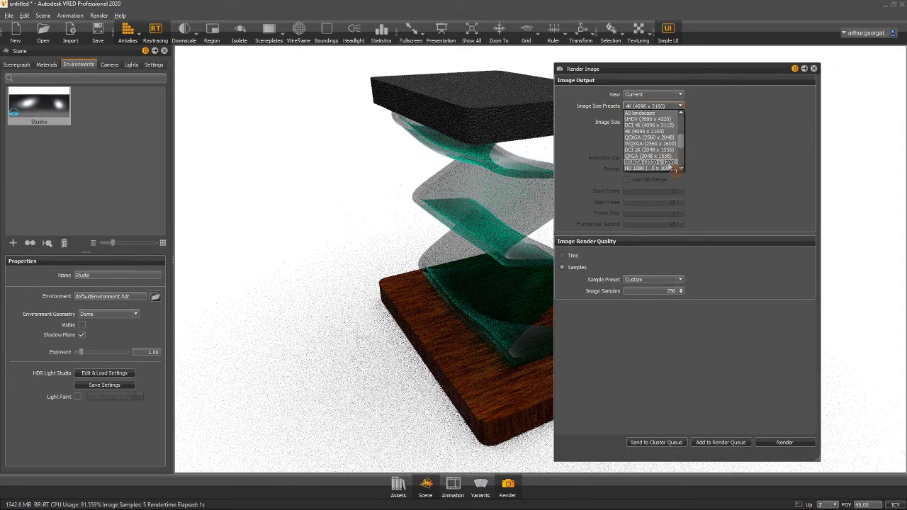
{"action": "scroll", "coordinate": [673, 164], "scroll_direction": "down", "scroll_amount": 2}
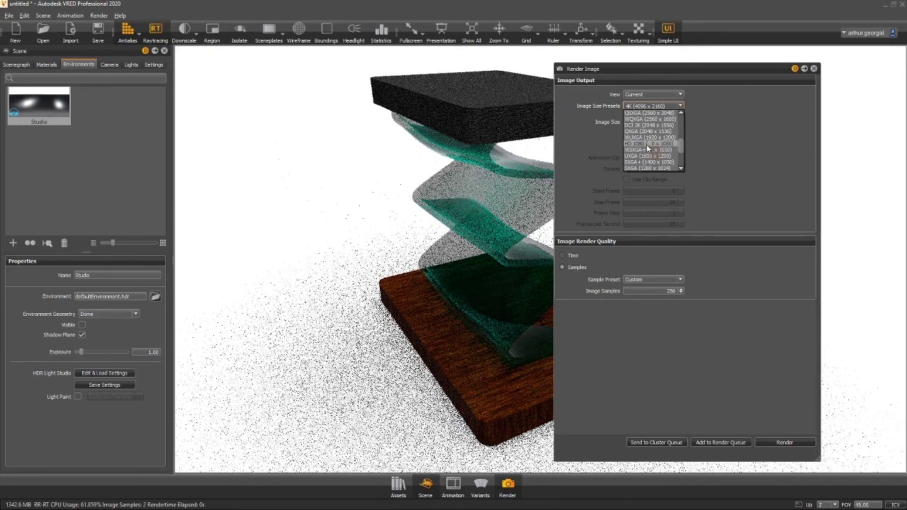
{"action": "left_click", "coordinate": [647, 144]}
{"action": "left_click", "coordinate": [784, 443]}
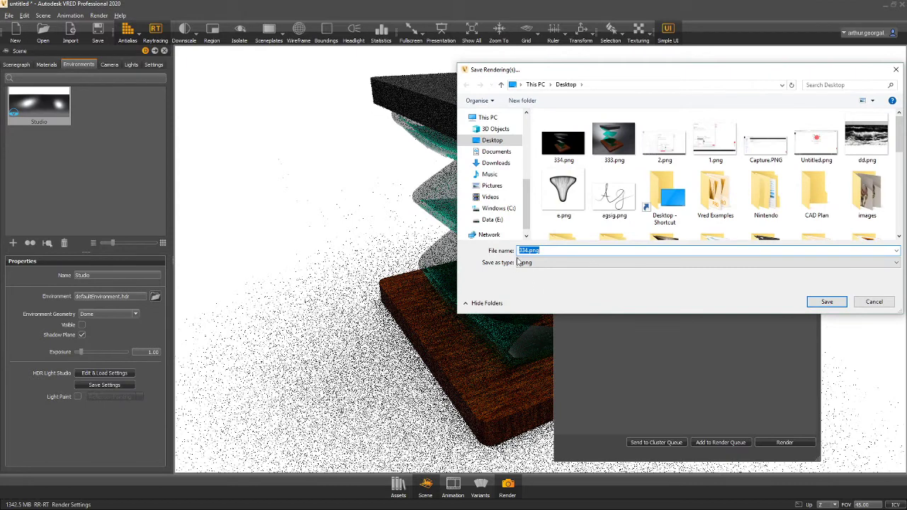
{"action": "type", "text": "333.png"}
{"action": "left_click", "coordinate": [822, 303]}
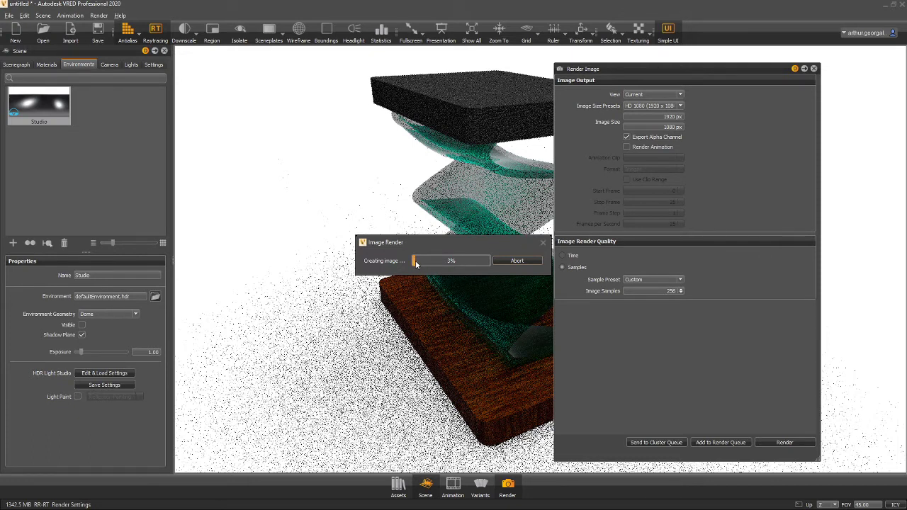
Abort the running render and restart it as 335.png with the image samples set to 100
{"action": "left_click", "coordinate": [521, 262]}
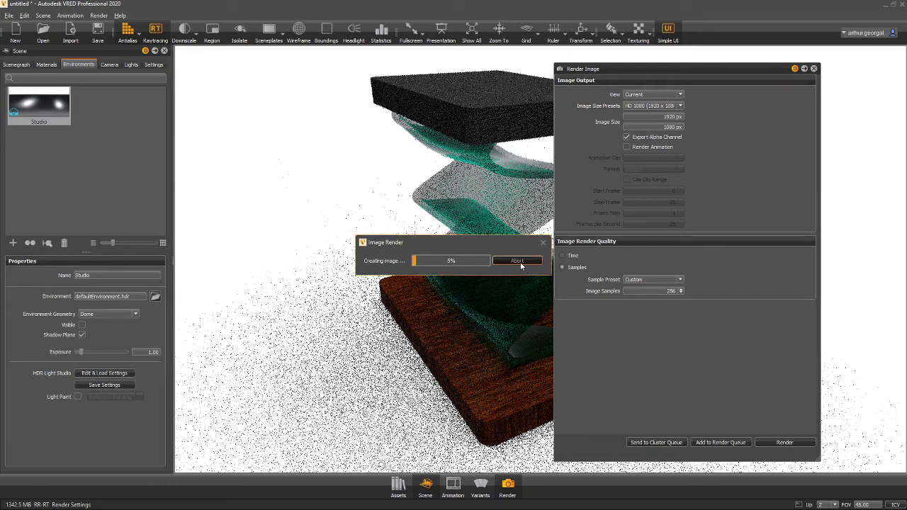
{"action": "left_click_drag", "start_coordinate": [651, 289], "coordinate": [723, 295]}
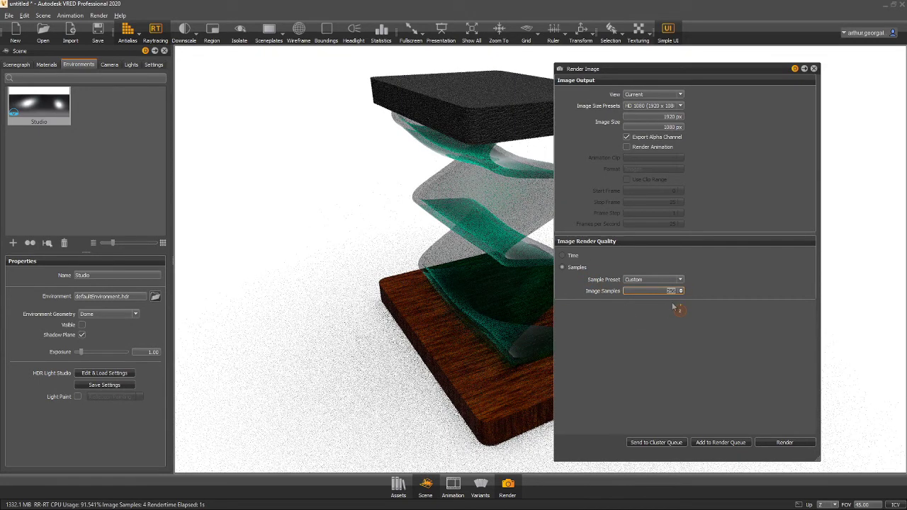
{"action": "type", "text": "100"}
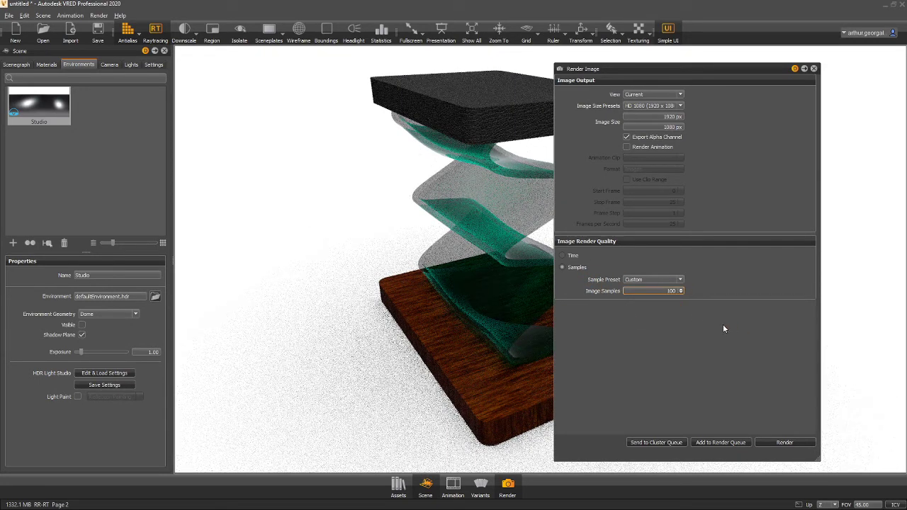
{"action": "left_click", "coordinate": [775, 443]}
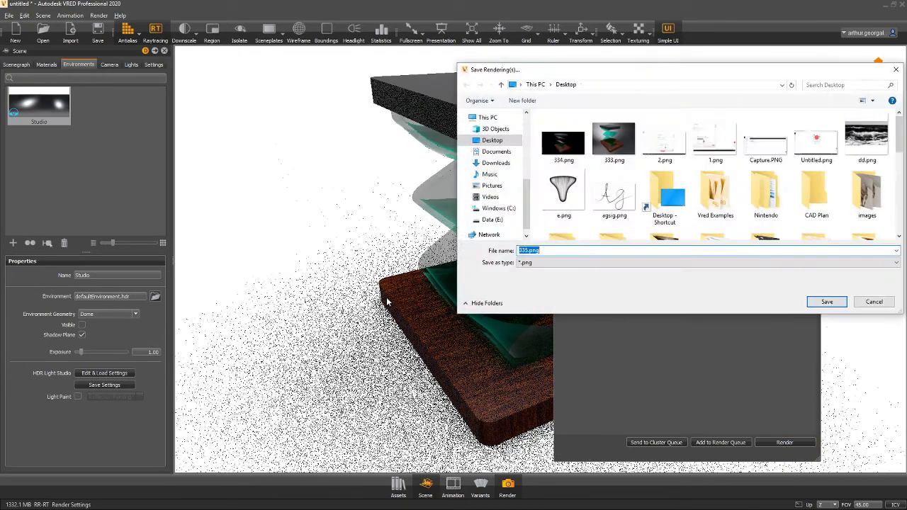
{"action": "left_click", "coordinate": [828, 302]}
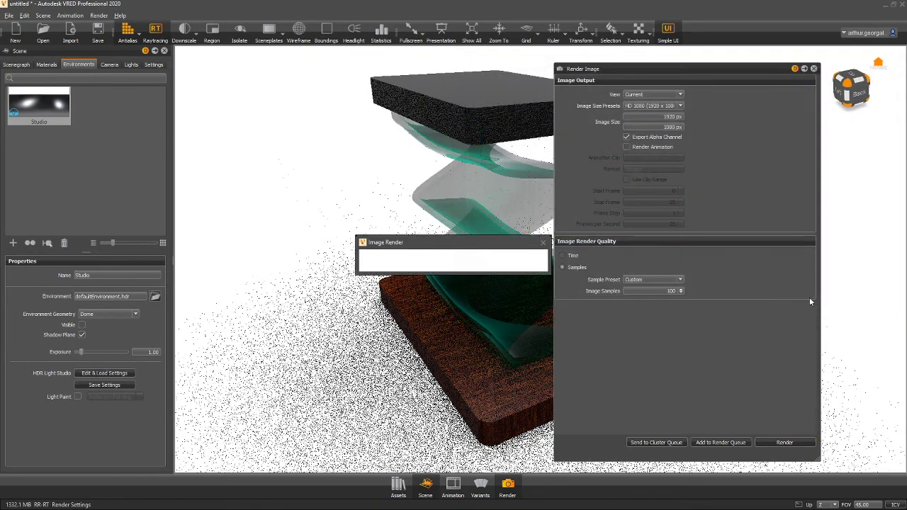
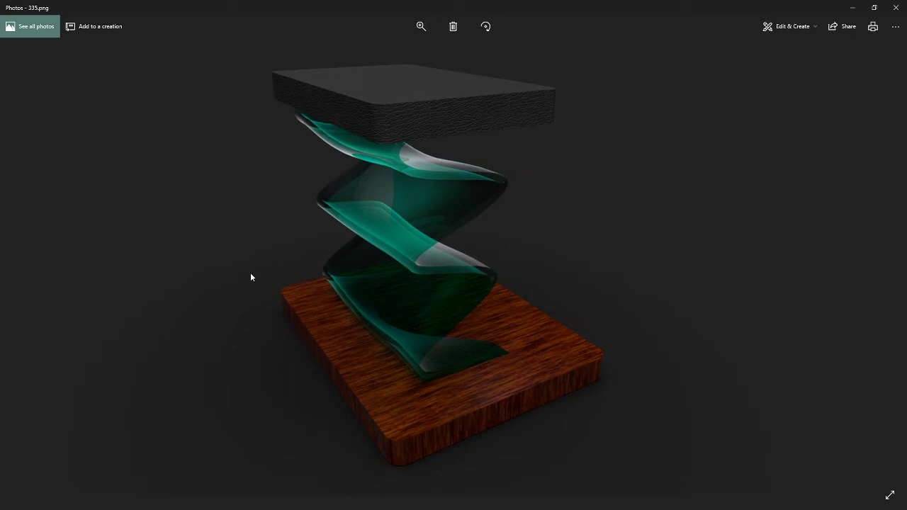
Place 334.png and 335.png side by side to compare the two renders, and close 335.png
{"action": "left_click_drag", "start_coordinate": [206, 5], "coordinate": [906, 92]}
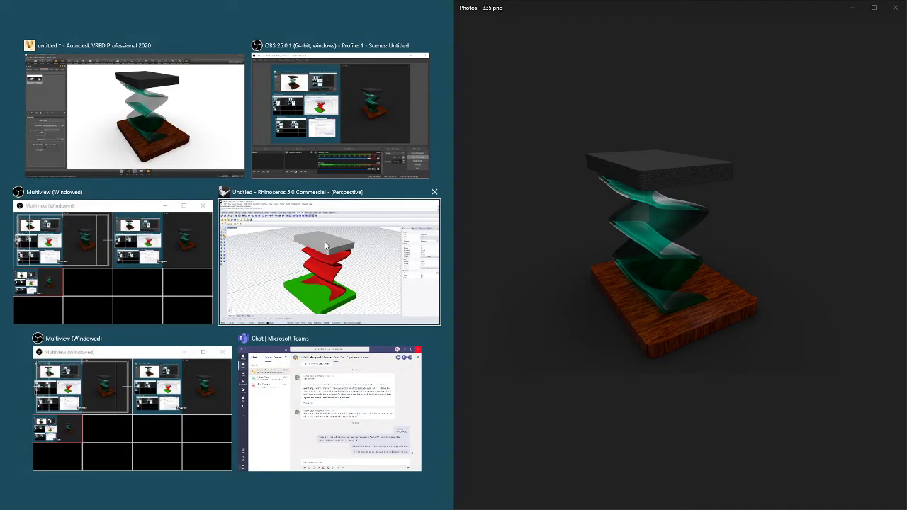
{"action": "key", "text": "Escape"}
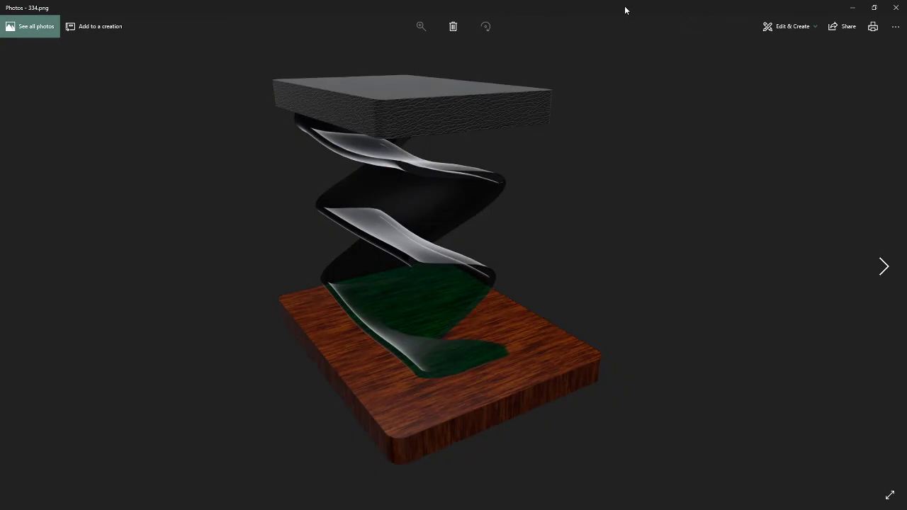
{"action": "left_click_drag", "start_coordinate": [625, 10], "coordinate": [2, 227]}
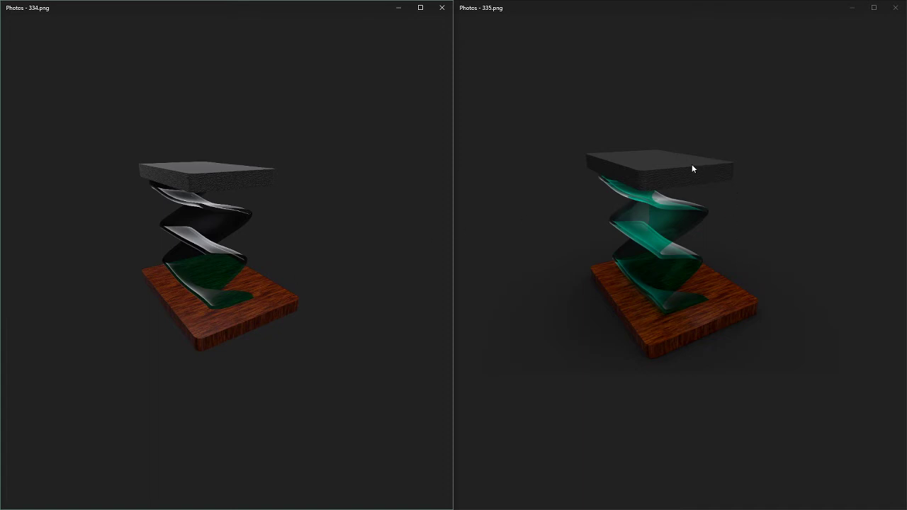
{"action": "left_click", "coordinate": [896, 7]}
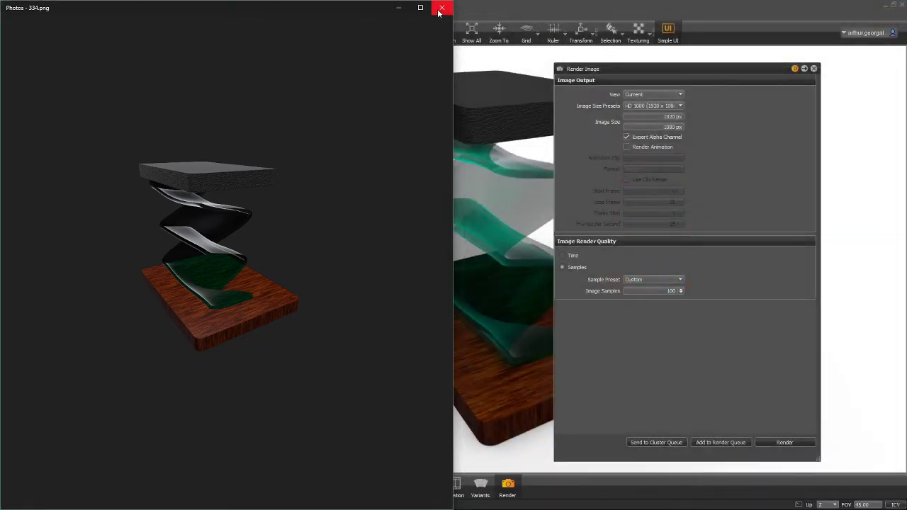
Close the 334.png image and the render settings, and return the viewport to display without raytracing and antialiasing
{"action": "left_click", "coordinate": [442, 7]}
{"action": "left_click", "coordinate": [127, 33]}
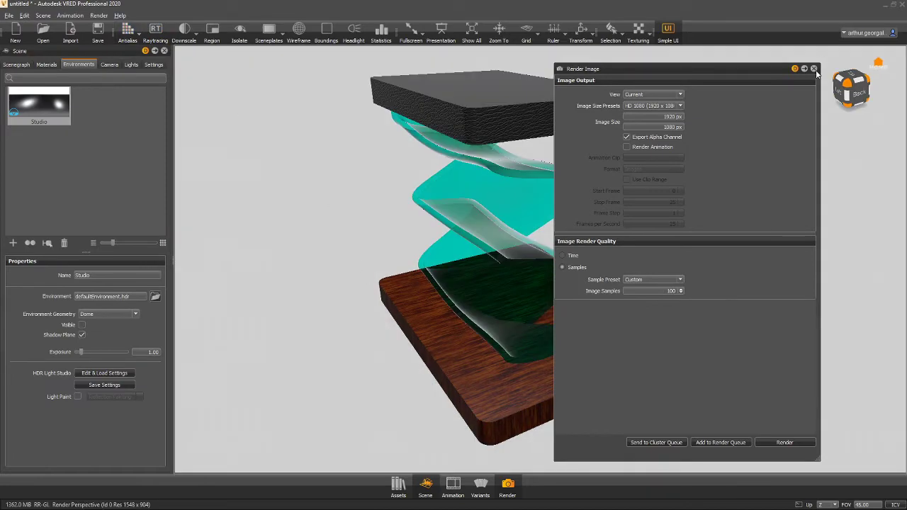
{"action": "left_click", "coordinate": [815, 69]}
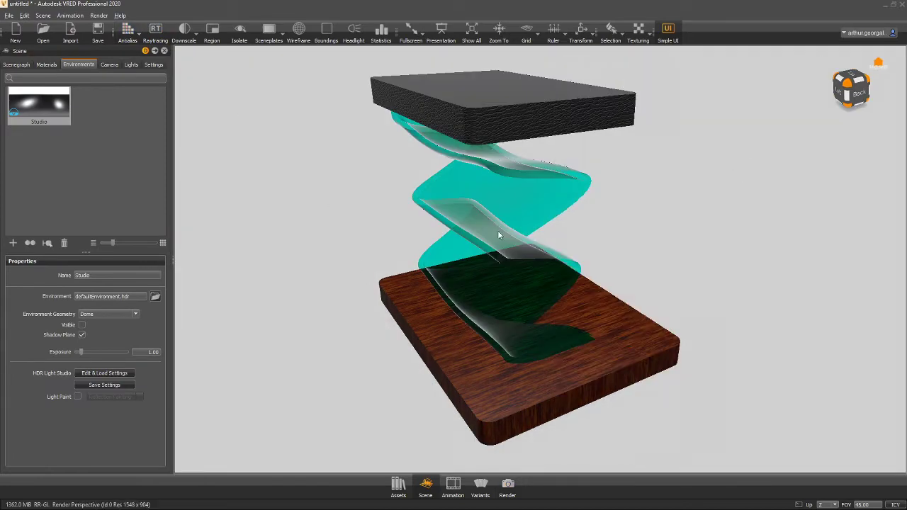
Bake ambient occlusion for the whole Render Test model with the Default preset and Medium Quality shadows
{"action": "left_click", "coordinate": [17, 65]}
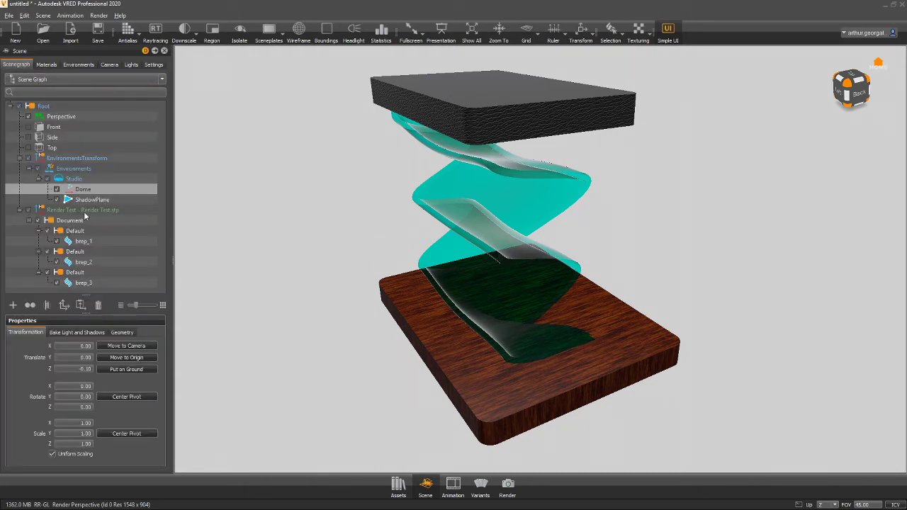
{"action": "left_click", "coordinate": [65, 333]}
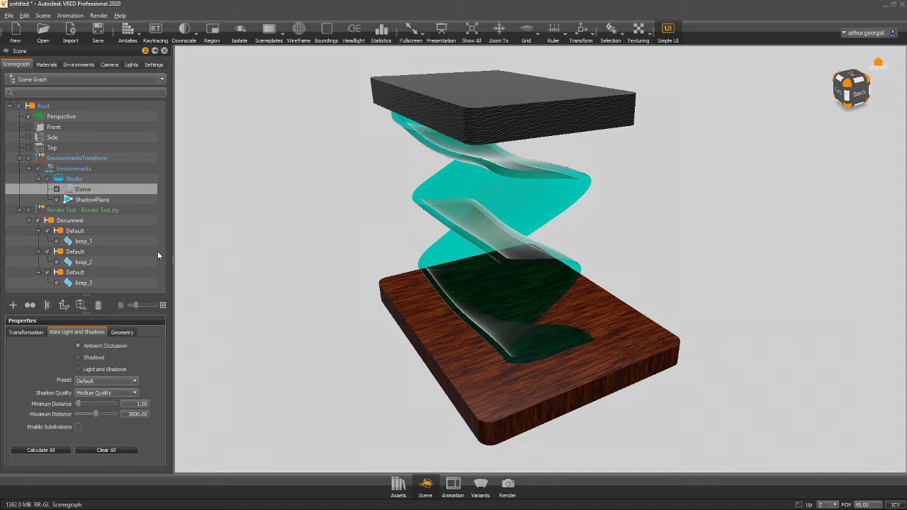
{"action": "left_click", "coordinate": [67, 212]}
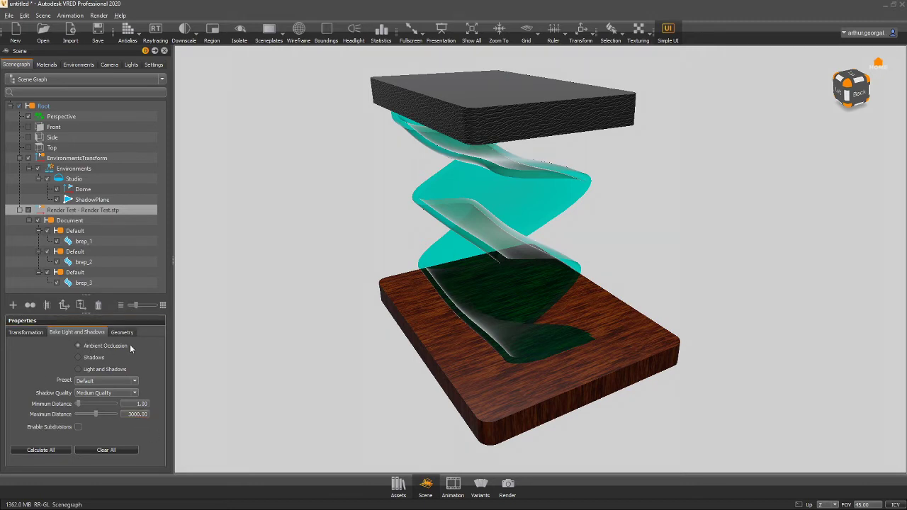
{"action": "left_click", "coordinate": [52, 451]}
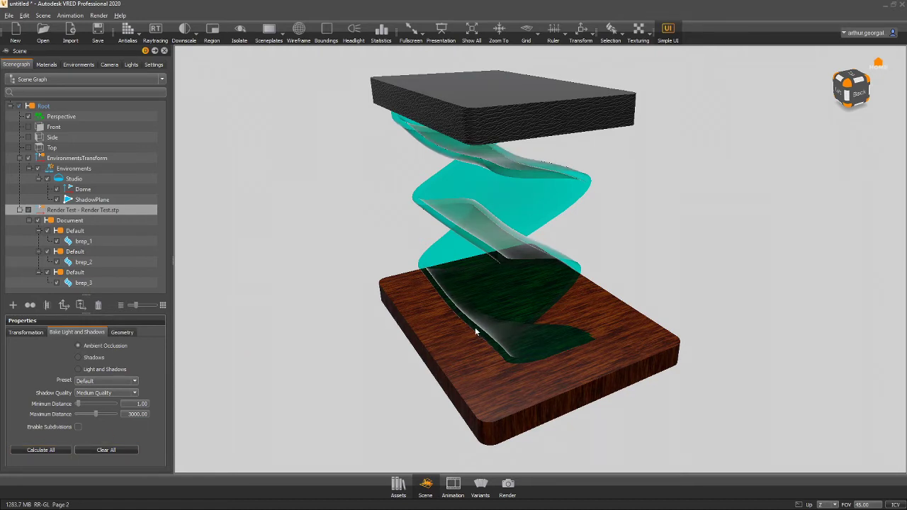
Clear and recalculate the model's baked ambient occlusion twice, comparing the wooden base and glass spiral up close
{"action": "left_click", "coordinate": [107, 450]}
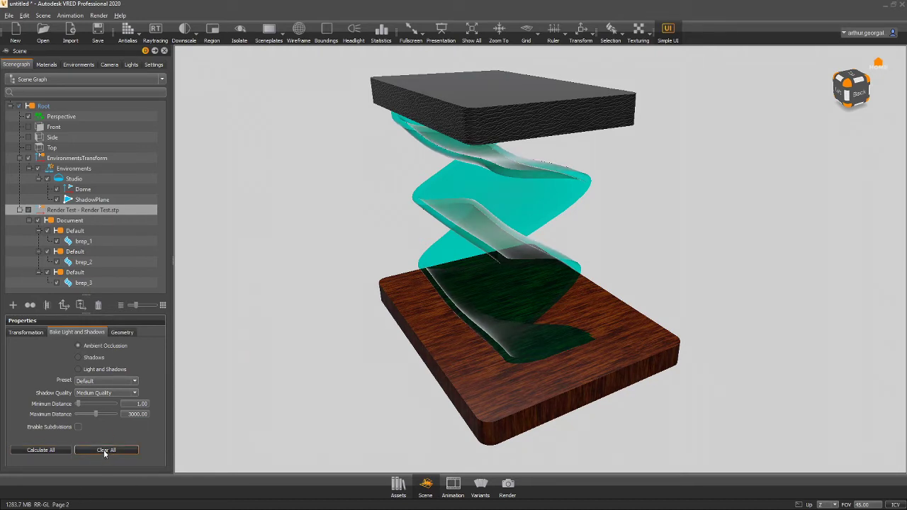
{"action": "left_click", "coordinate": [46, 452]}
{"action": "mouse_move", "coordinate": [339, 361]}
{"action": "right_mouse_down", "text": "alt"}
{"action": "mouse_move", "coordinate": [335, 425]}
{"action": "mouse_move", "coordinate": [429, 295]}
{"action": "mouse_move", "coordinate": [491, 285]}
{"action": "mouse_move", "coordinate": [418, 429]}
{"action": "mouse_move", "coordinate": [462, 315]}
{"action": "mouse_move", "coordinate": [489, 200]}
{"action": "mouse_move", "coordinate": [530, 255]}
{"action": "right_mouse_up", "text": "alt"}
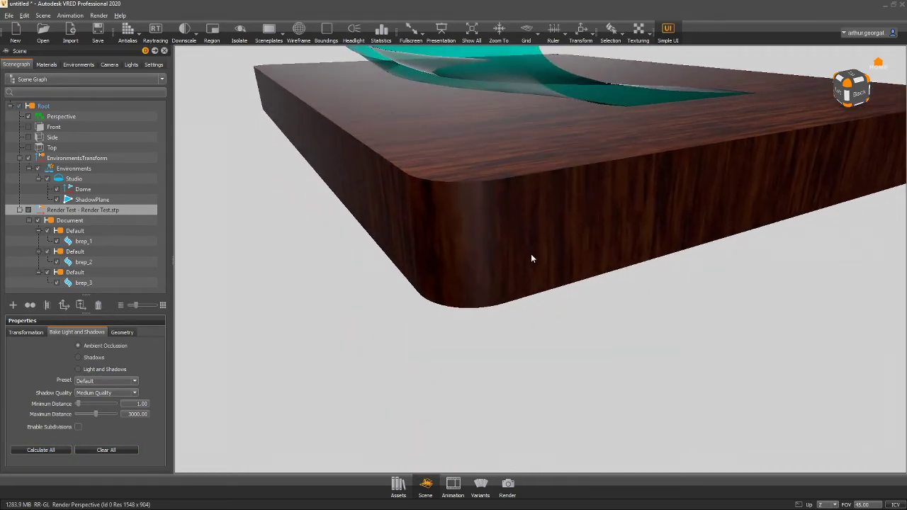
{"action": "left_click", "coordinate": [87, 451]}
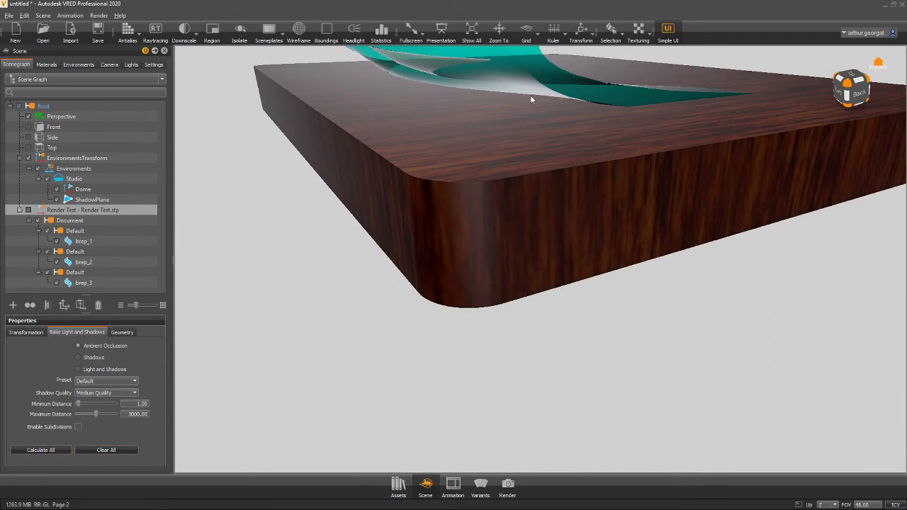
{"action": "right_click_drag", "start_coordinate": [538, 99], "coordinate": [397, 240]}
{"action": "left_click", "coordinate": [44, 451]}
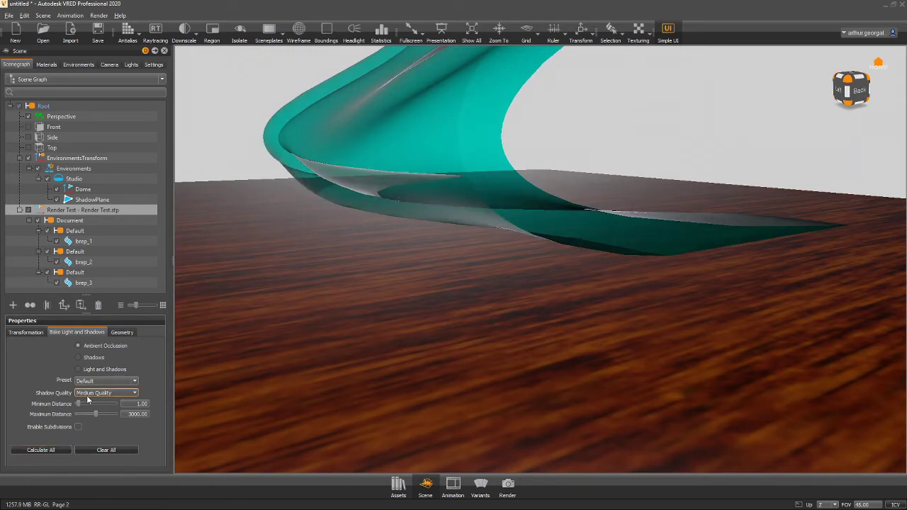
Set the shadow quality to Highest Quality, enable subdivisions, and recalculate the model's ambient occlusion
{"action": "left_click", "coordinate": [91, 396]}
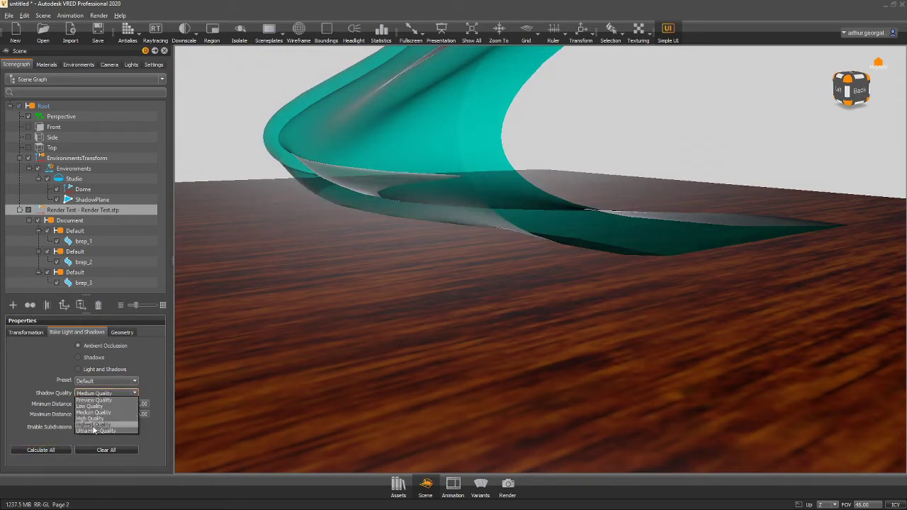
{"action": "left_click", "coordinate": [95, 431]}
{"action": "left_click", "coordinate": [78, 427]}
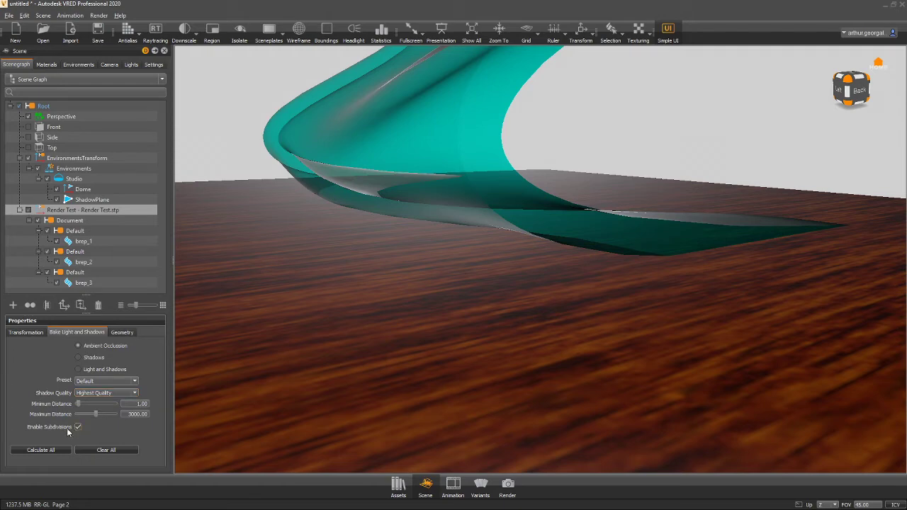
{"action": "left_click", "coordinate": [57, 451]}
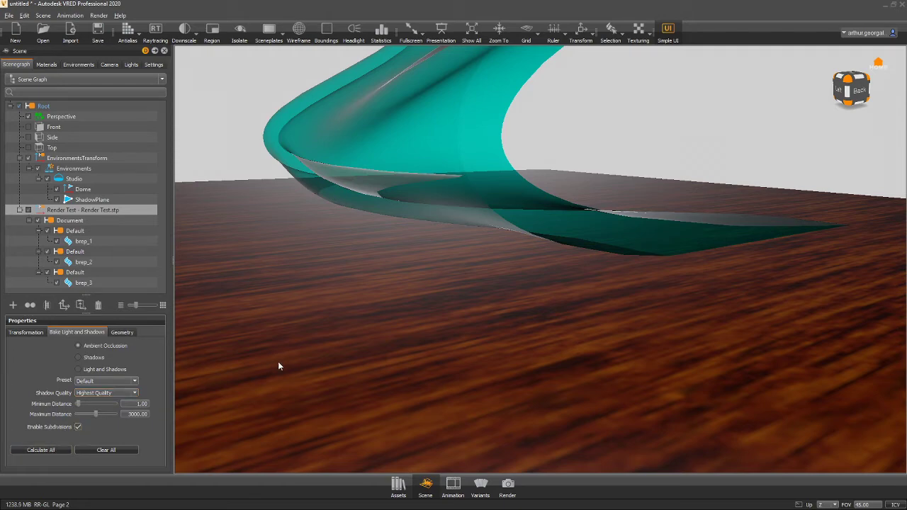
Inspect the baked shading from below and above, then clear the bake and recalculate it at Highest Quality
{"action": "left_click_drag", "start_coordinate": [478, 366], "coordinate": [523, 208]}
{"action": "right_click_drag", "start_coordinate": [523, 209], "coordinate": [471, 339]}
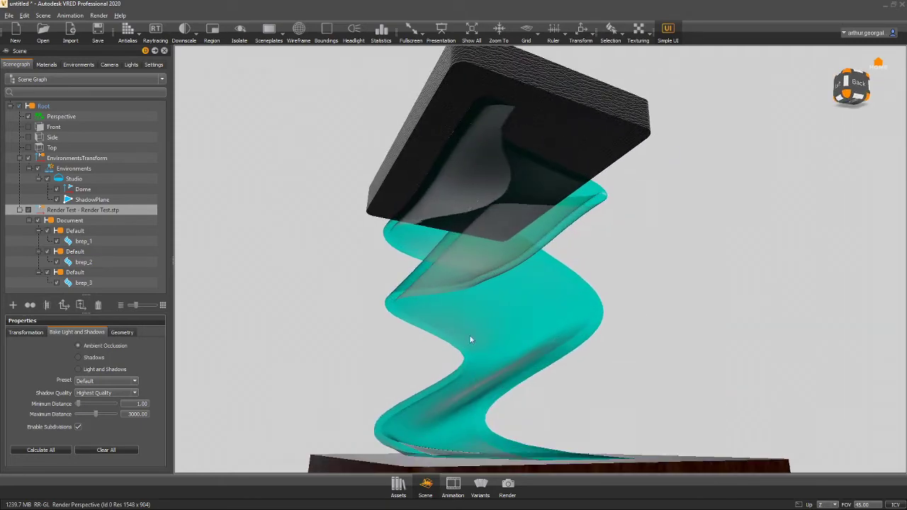
{"action": "left_click_drag", "start_coordinate": [519, 181], "coordinate": [512, 341]}
{"action": "right_click_drag", "start_coordinate": [512, 341], "coordinate": [524, 186]}
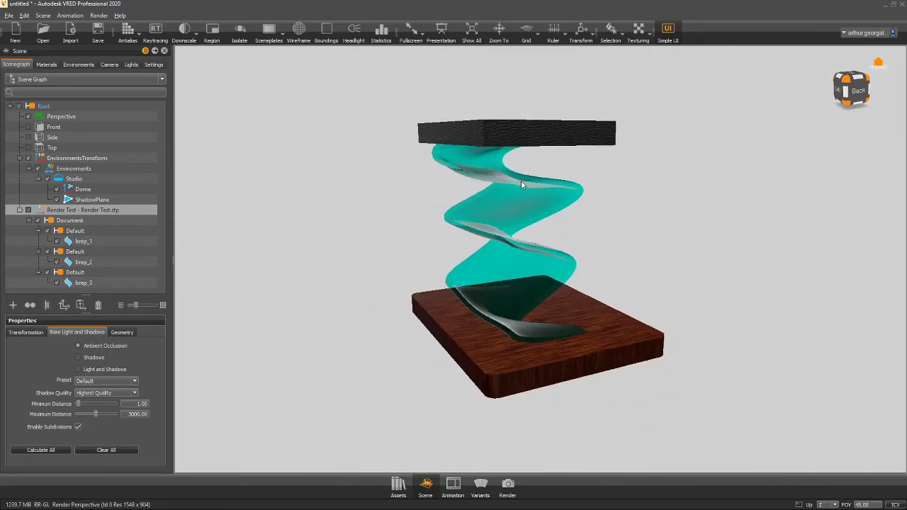
{"action": "left_click", "coordinate": [109, 448]}
{"action": "left_click", "coordinate": [51, 451]}
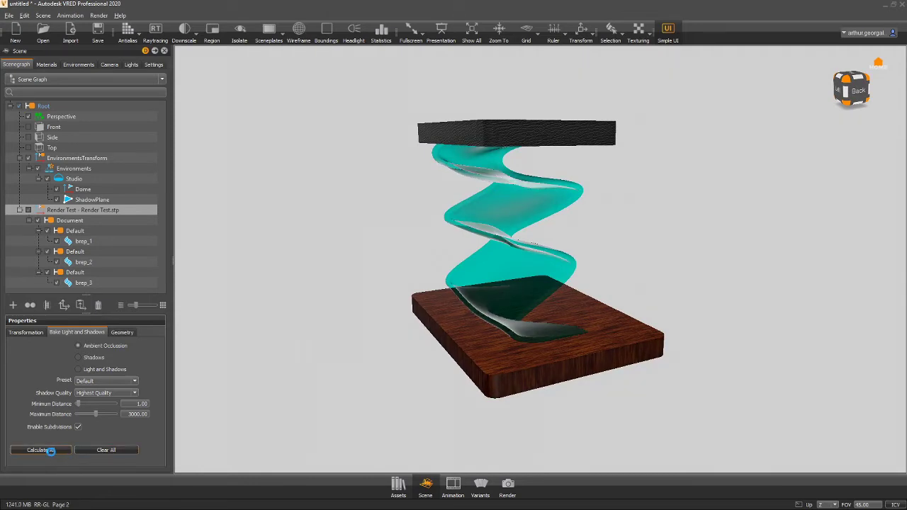
{"action": "left_click_drag", "start_coordinate": [630, 264], "coordinate": [422, 331]}
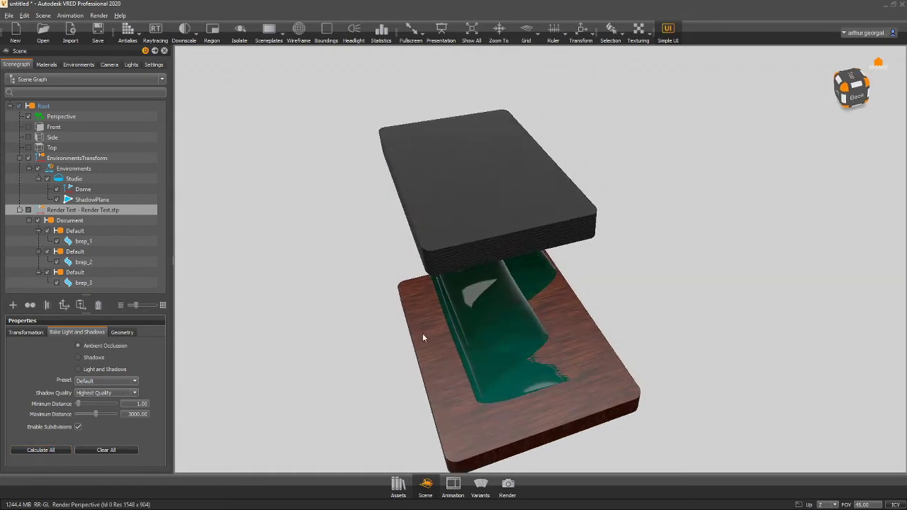
Set the shadow quality back to Medium Quality and recalculate the model's ambient occlusion with subdivisions enabled
{"action": "left_click", "coordinate": [93, 395]}
{"action": "left_click", "coordinate": [85, 410]}
{"action": "left_click", "coordinate": [61, 450]}
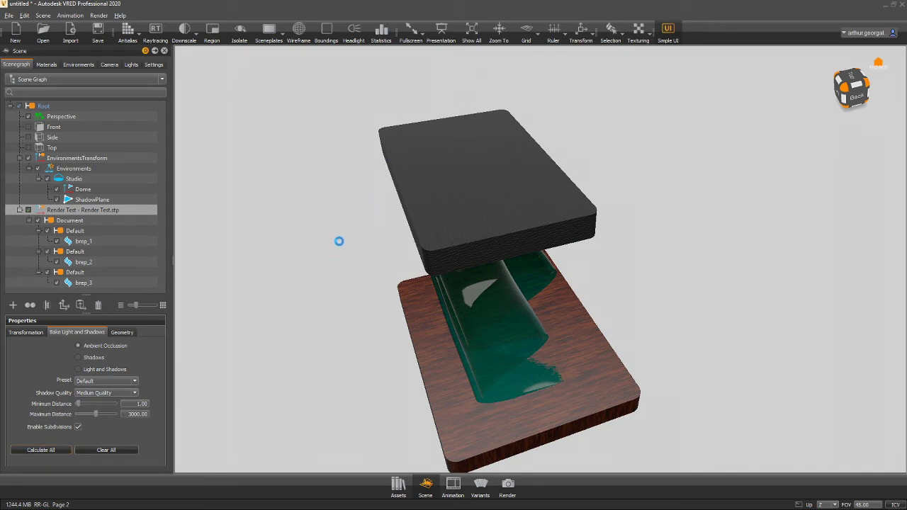
{"action": "left_click_drag", "start_coordinate": [261, 250], "coordinate": [301, 214], "text": "alt"}
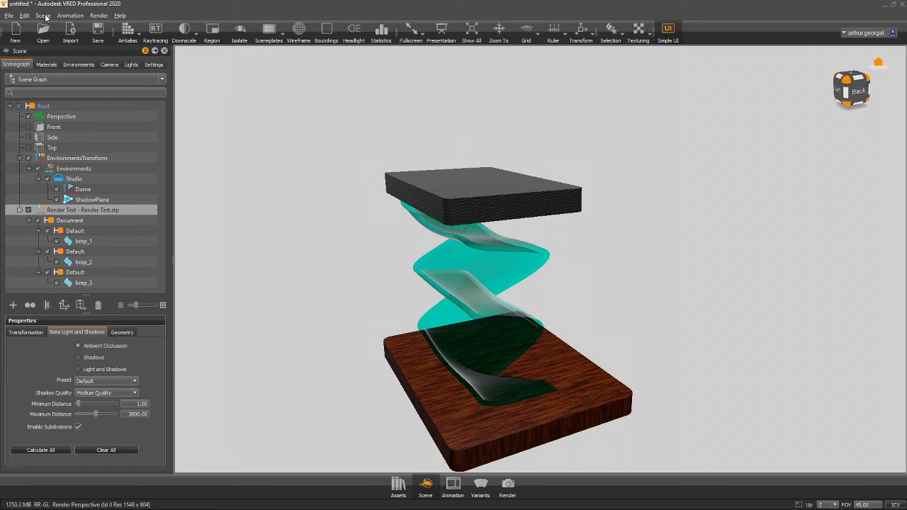
Add a point light to the scene and examine where it sits beside the wooden base
{"action": "left_click", "coordinate": [131, 65]}
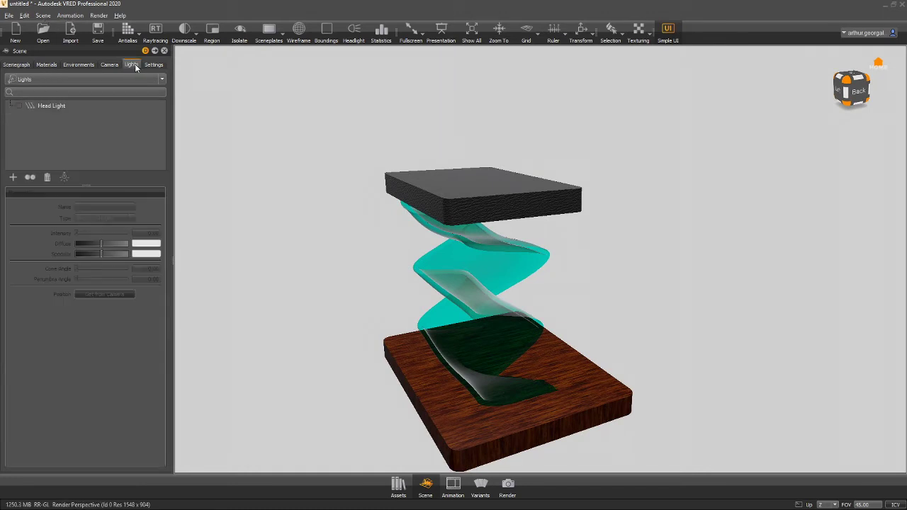
{"action": "left_click", "coordinate": [13, 176]}
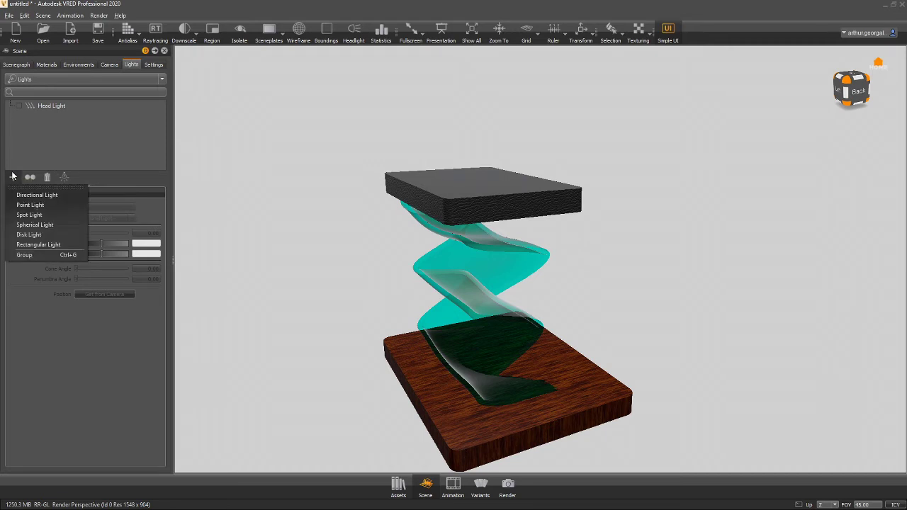
{"action": "left_click", "coordinate": [30, 205]}
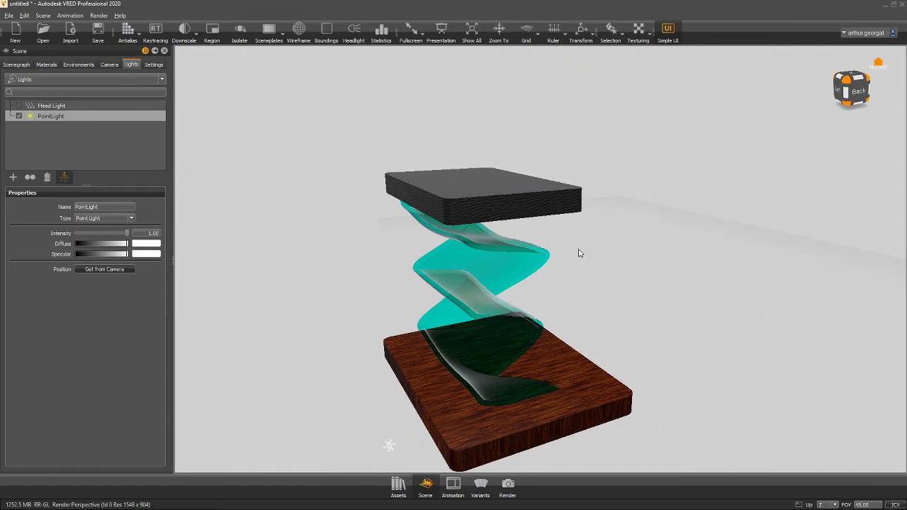
{"action": "left_click_drag", "start_coordinate": [580, 253], "coordinate": [399, 391]}
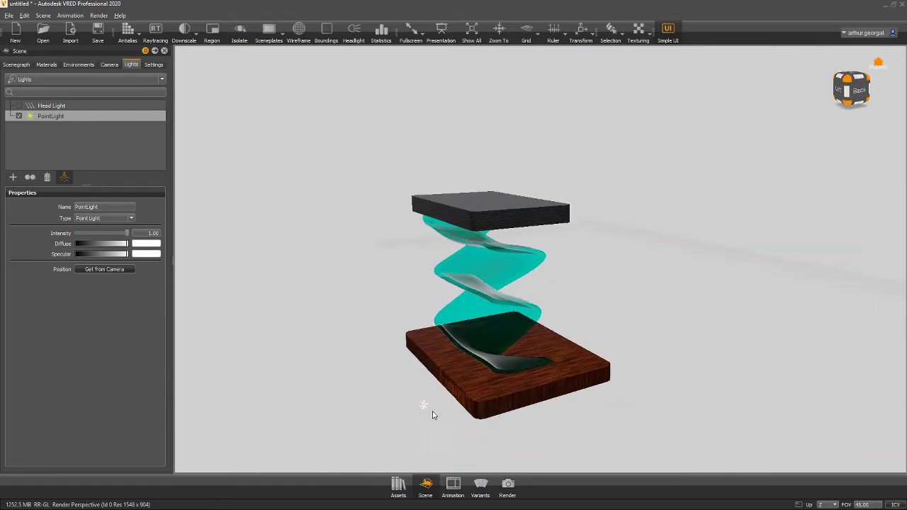
{"action": "middle_click_drag", "start_coordinate": [429, 400], "coordinate": [494, 303]}
{"action": "scroll", "coordinate": [494, 303], "scroll_direction": "up", "scroll_amount": 4}
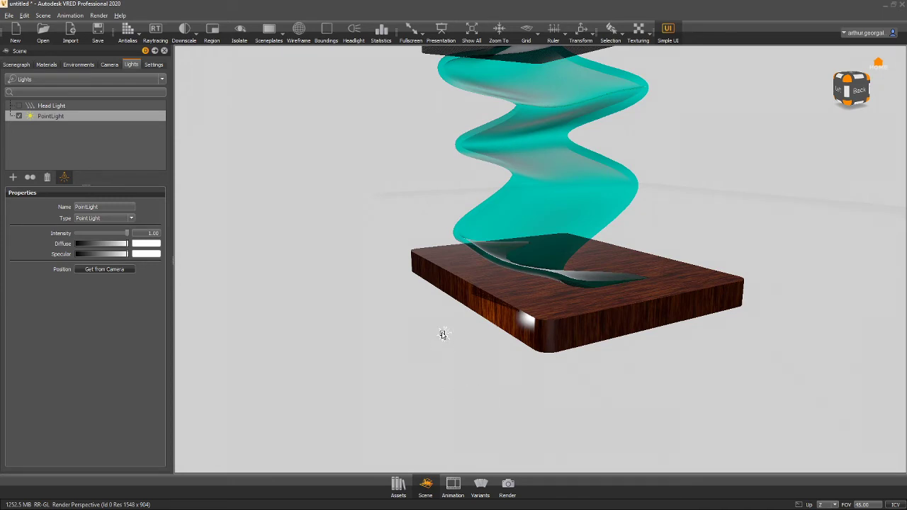
Activate the Transform tool with the point light selected, try to raise the light, and undo the move
{"action": "left_click", "coordinate": [56, 123]}
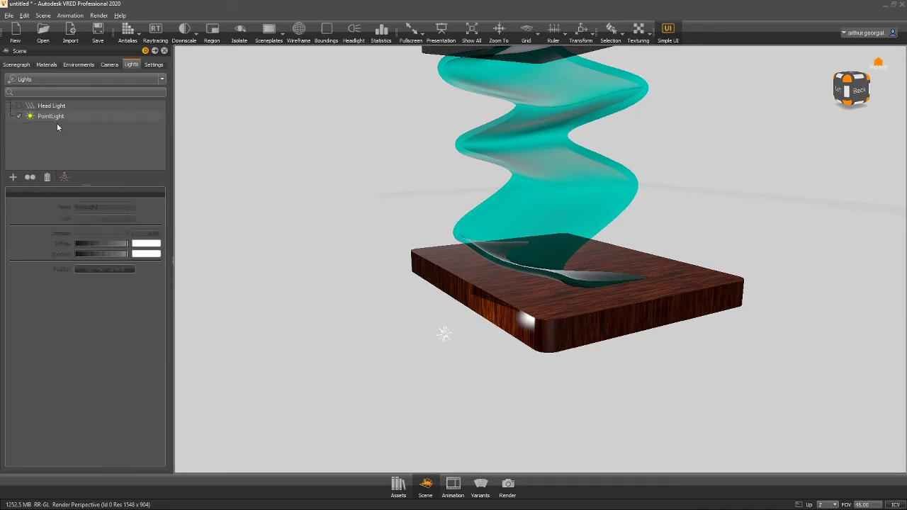
{"action": "left_click", "coordinate": [55, 106]}
{"action": "left_click", "coordinate": [55, 116]}
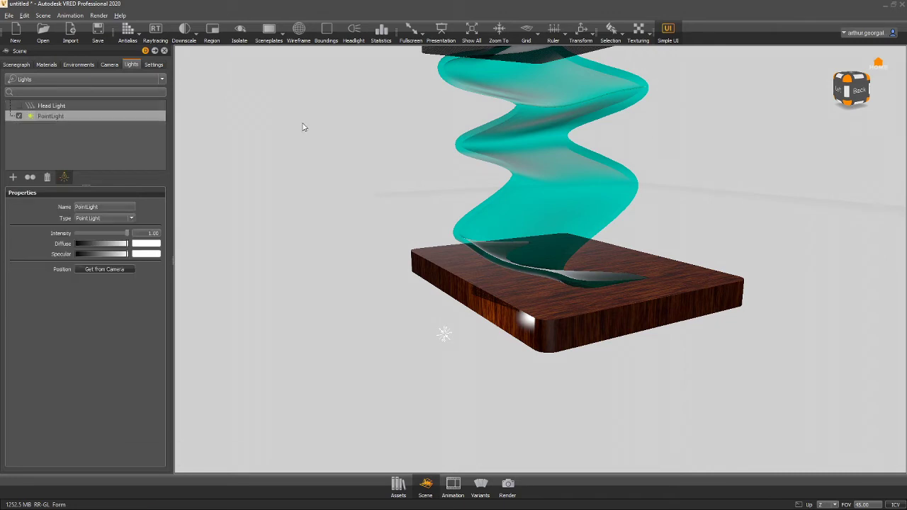
{"action": "left_click", "coordinate": [579, 31]}
{"action": "left_click_drag", "start_coordinate": [441, 264], "coordinate": [448, 182]}
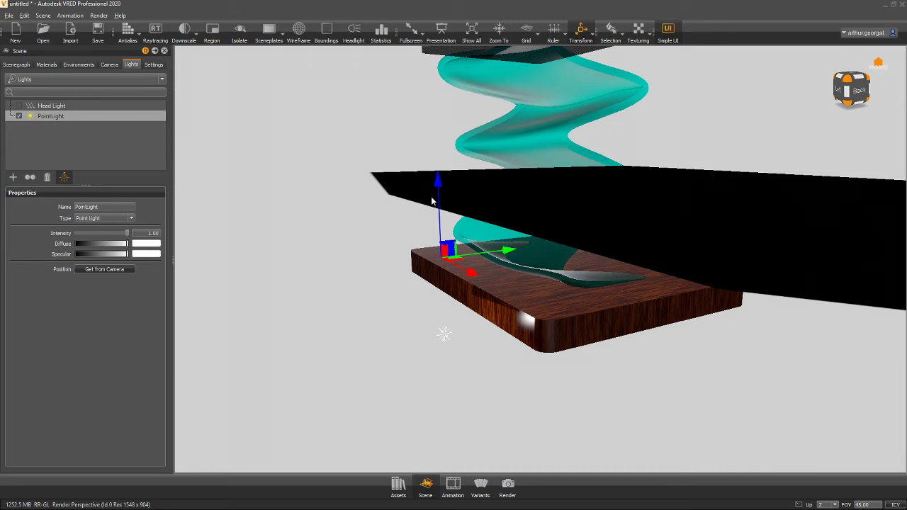
{"action": "key", "text": "ctrl+z"}
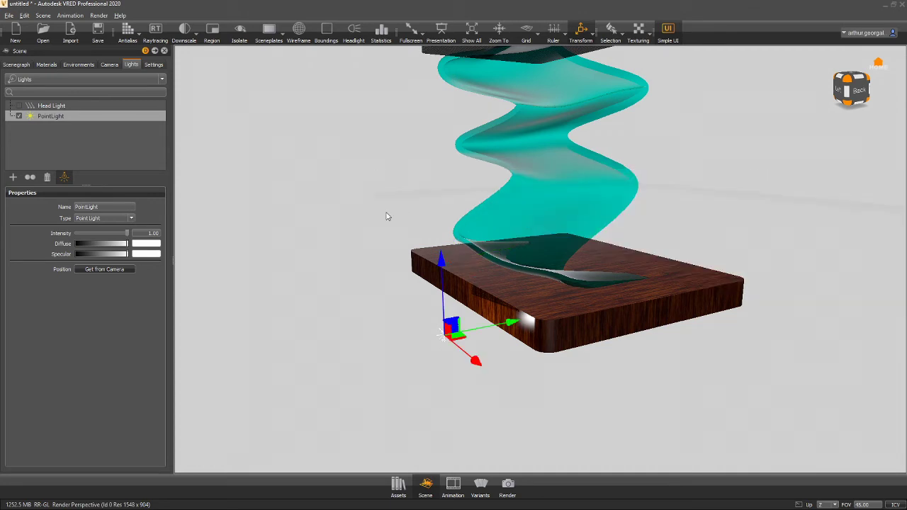
Select the point light in the scenegraph and raise it vertically to about the height of the black top plate
{"action": "left_click", "coordinate": [14, 65]}
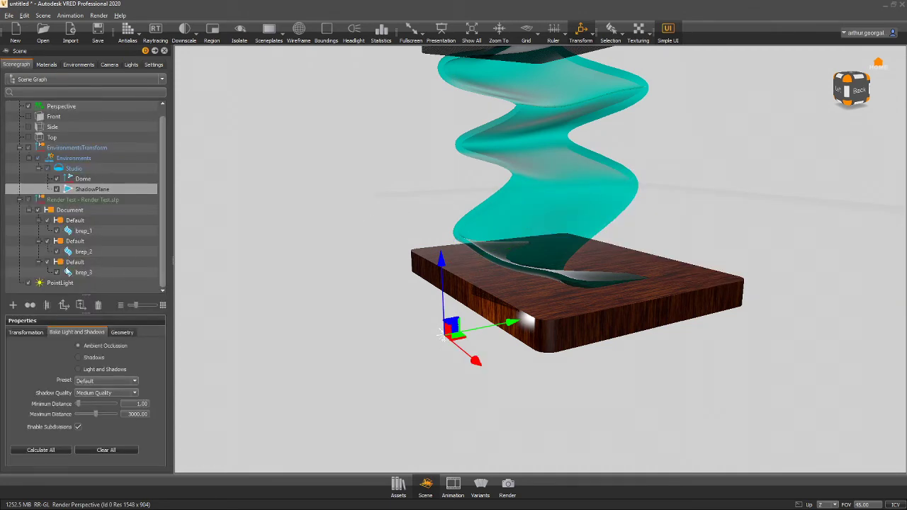
{"action": "left_click", "coordinate": [63, 284]}
{"action": "left_click_drag", "start_coordinate": [441, 259], "coordinate": [433, 65]}
{"action": "left_click_drag", "start_coordinate": [427, 219], "coordinate": [454, 328], "text": "alt"}
{"action": "scroll", "coordinate": [455, 315], "scroll_direction": "down", "scroll_amount": 5}
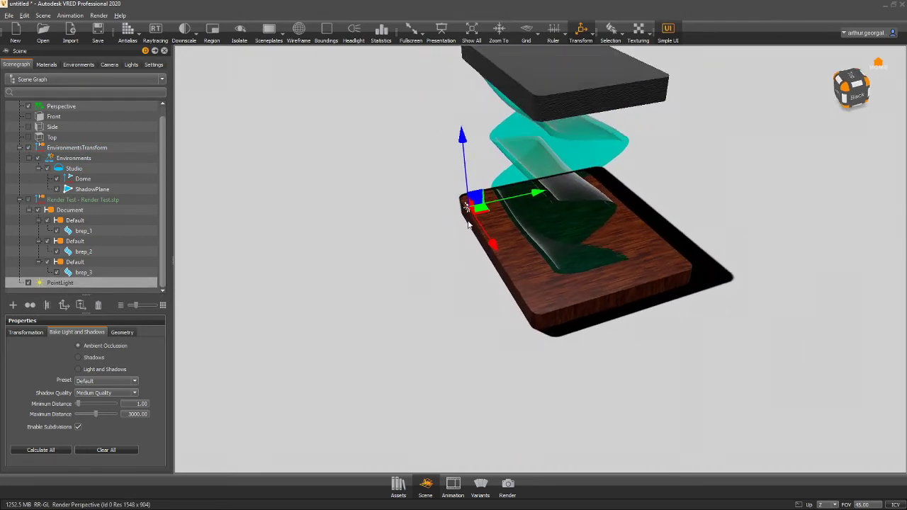
{"action": "left_click_drag", "start_coordinate": [466, 140], "coordinate": [469, 40]}
{"action": "left_click_drag", "start_coordinate": [506, 177], "coordinate": [533, 170], "text": "alt"}
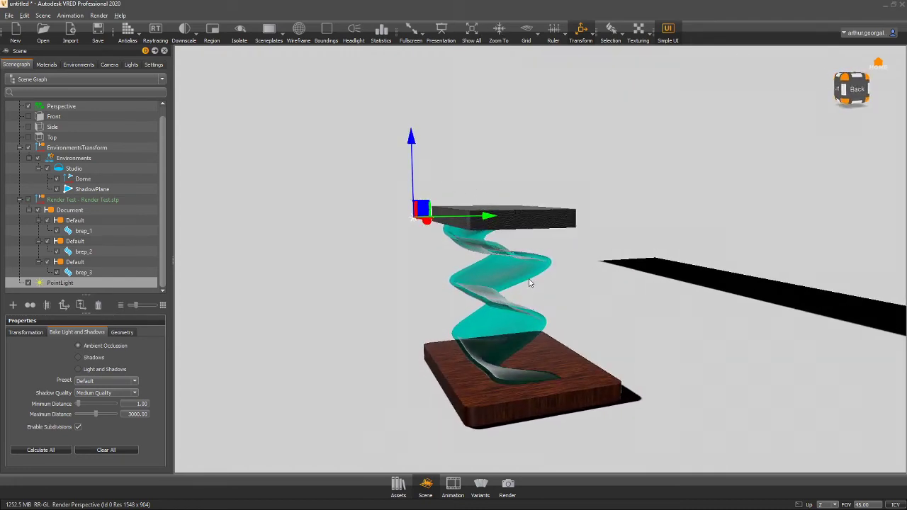
Move the point light well above the black top plate so the model casts its shadow onto the shadow plane
{"action": "left_click_drag", "start_coordinate": [531, 284], "coordinate": [517, 318]}
{"action": "left_click_drag", "start_coordinate": [411, 206], "coordinate": [581, 84]}
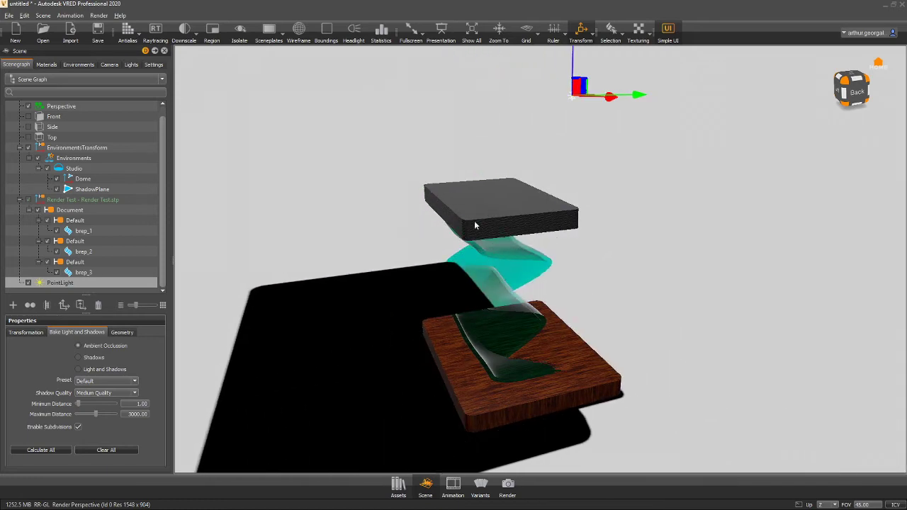
{"action": "left_click_drag", "start_coordinate": [505, 314], "coordinate": [555, 273]}
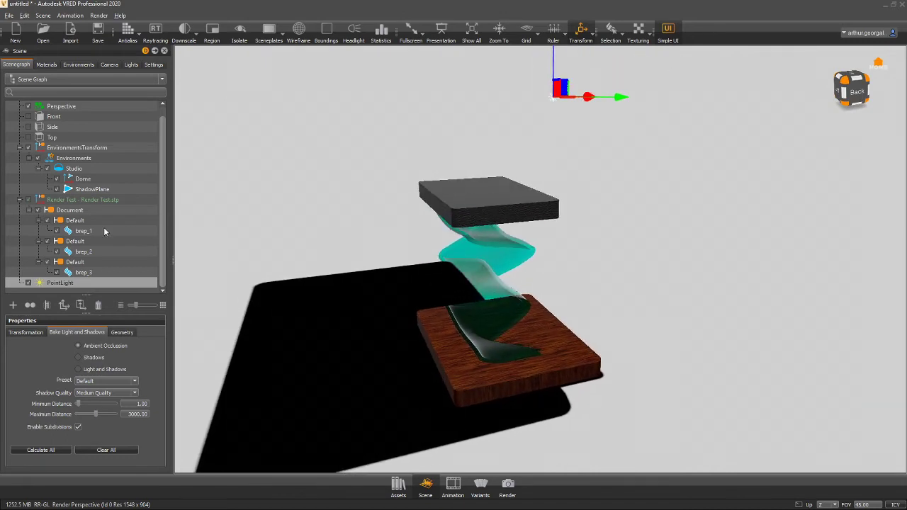
Recalculate ambient occlusion for the Render Test model at Medium Quality with subdivisions disabled
{"action": "left_click", "coordinate": [53, 201]}
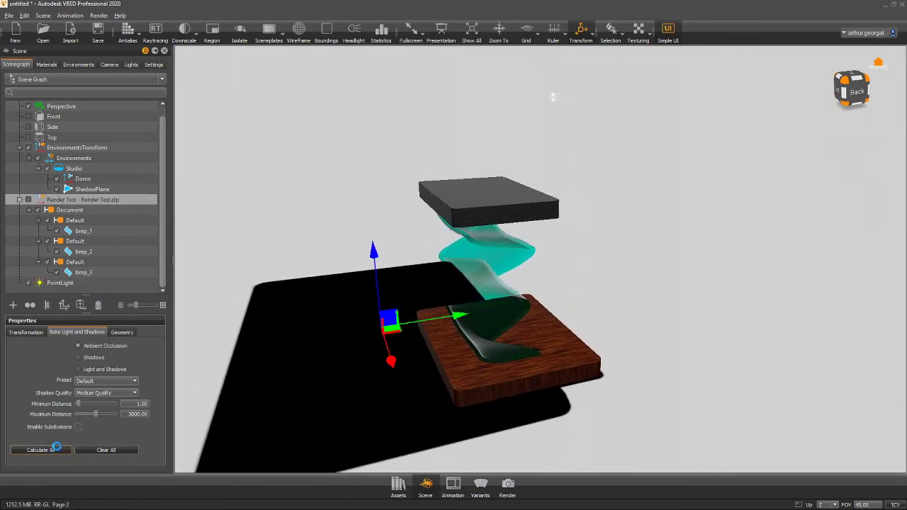
{"action": "left_click_drag", "start_coordinate": [355, 397], "coordinate": [296, 391]}
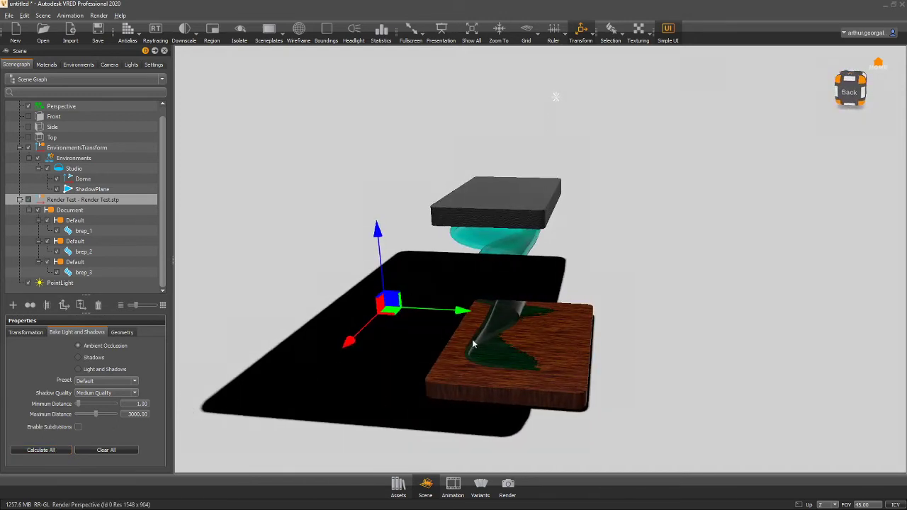
Turn on raytracing and antialiasing, and view the shadow the point light casts from the model onto the shadow plane
{"action": "left_click_drag", "start_coordinate": [506, 375], "coordinate": [296, 139]}
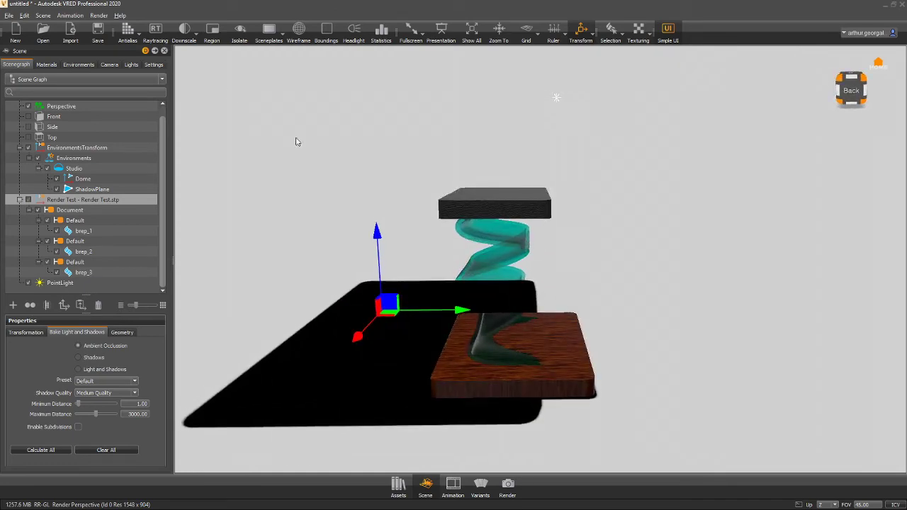
{"action": "left_click", "coordinate": [155, 29]}
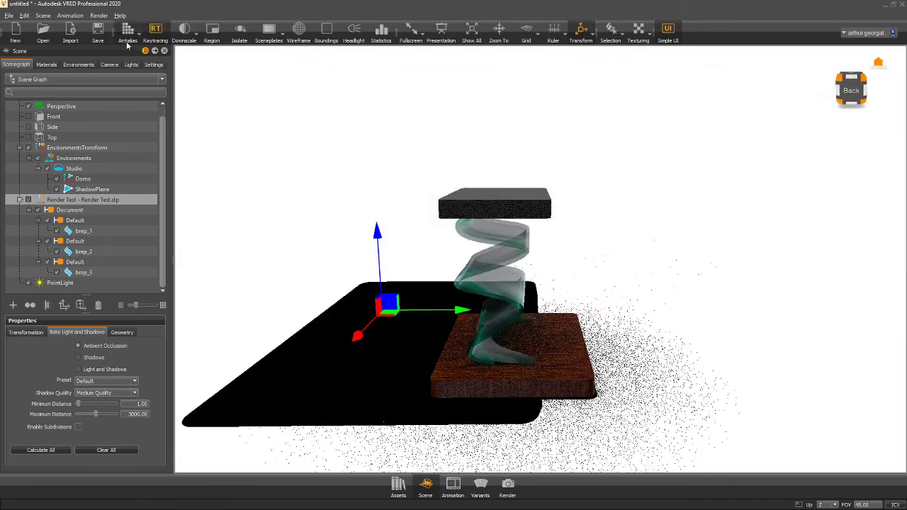
{"action": "left_click", "coordinate": [92, 190]}
{"action": "left_click_drag", "start_coordinate": [400, 293], "coordinate": [283, 116]}
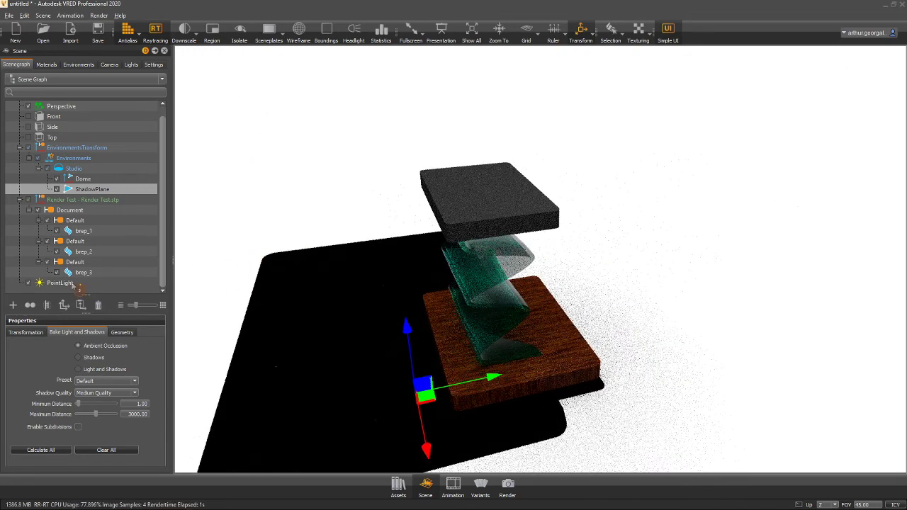
Select the point light and check its basic intensity and colour properties
{"action": "left_click", "coordinate": [61, 285]}
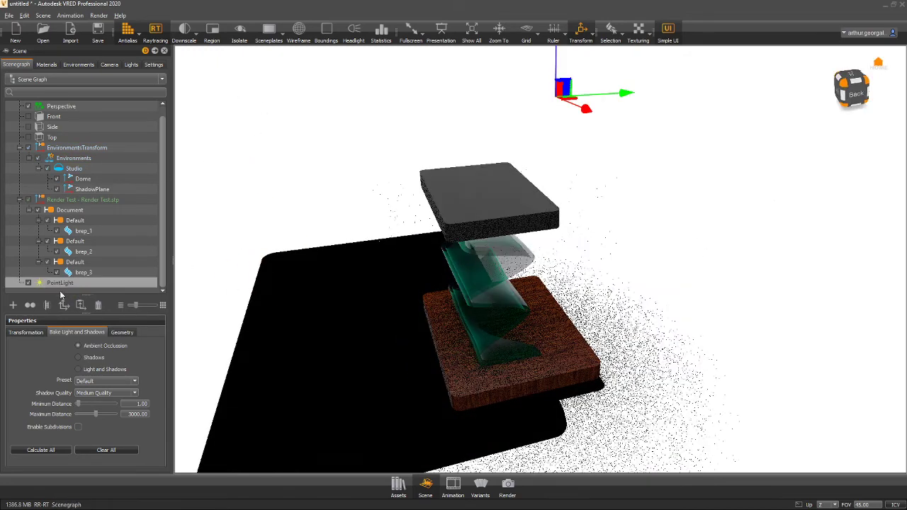
{"action": "left_click", "coordinate": [131, 65]}
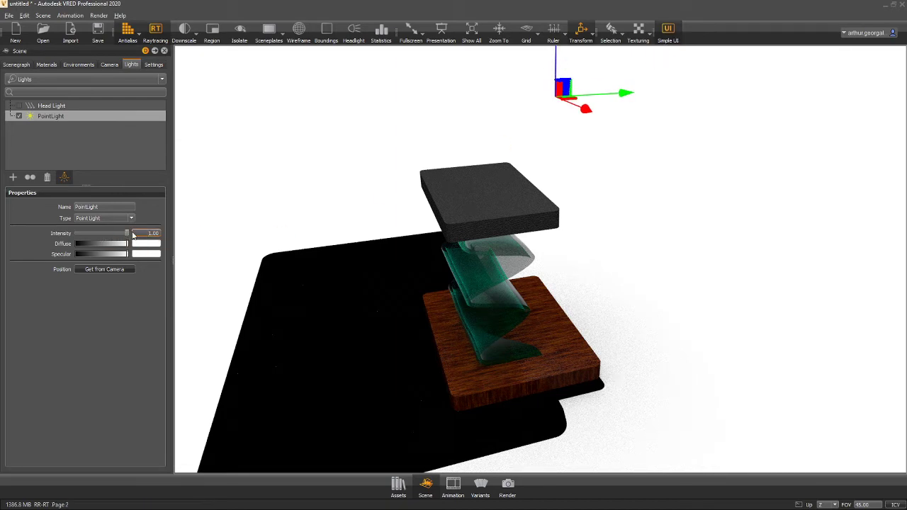
{"action": "mouse_move", "coordinate": [135, 241]}
{"action": "left_mouse_down"}
{"action": "mouse_move", "coordinate": [102, 237]}
{"action": "mouse_move", "coordinate": [137, 243]}
{"action": "left_mouse_up"}
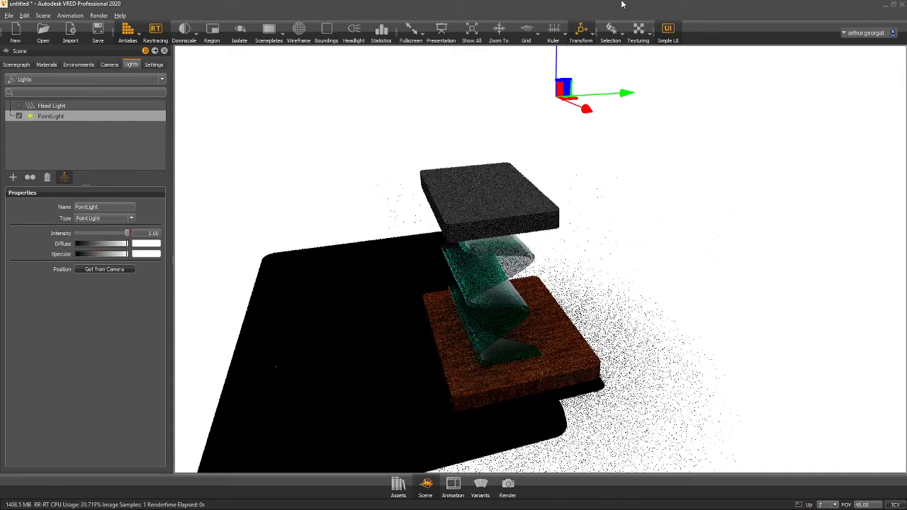
Switch from the simple to the full interface, dismiss the render settings and look through the point light's edit commands
{"action": "left_click", "coordinate": [667, 29]}
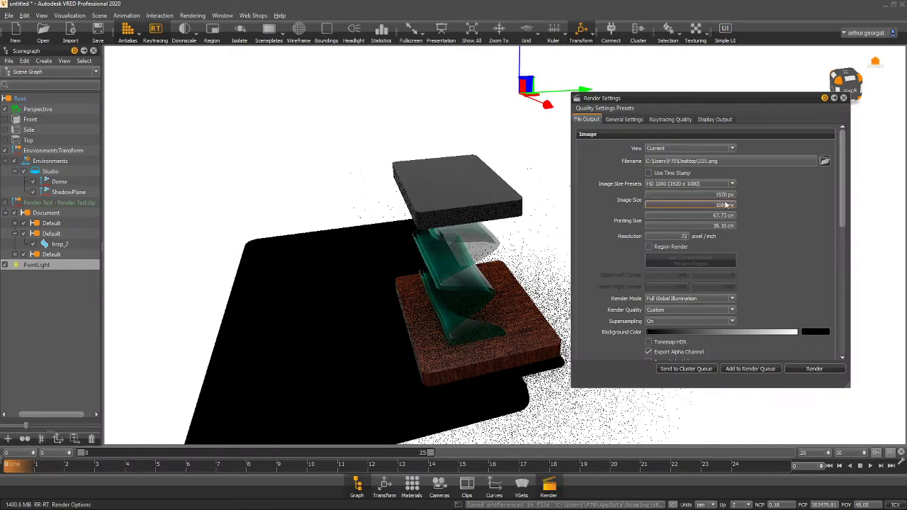
{"action": "left_click", "coordinate": [843, 98]}
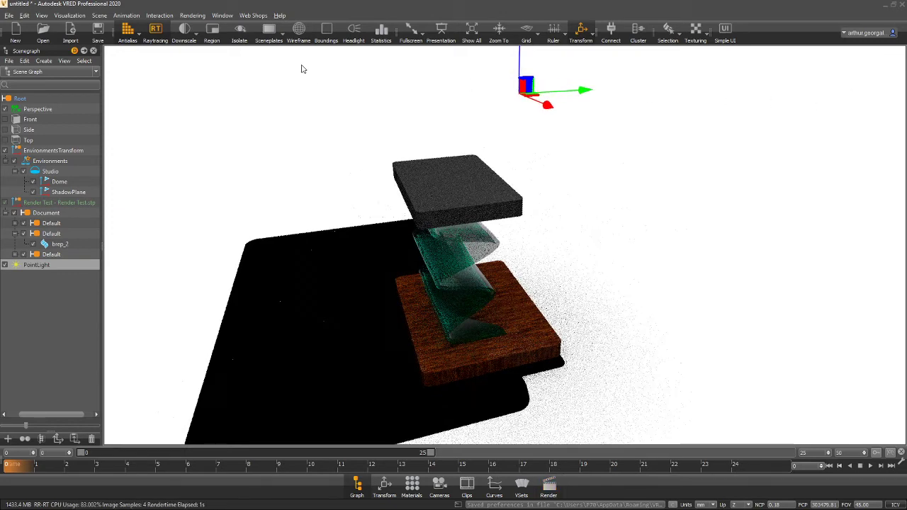
{"action": "right_click", "coordinate": [37, 268]}
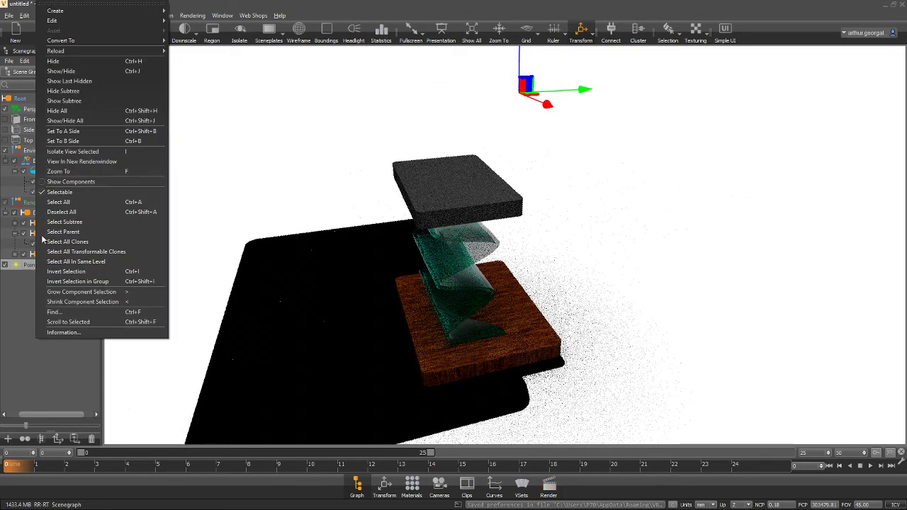
{"action": "mouse_move", "coordinate": [106, 21]}
{"action": "mouse_move", "coordinate": [213, 36]}
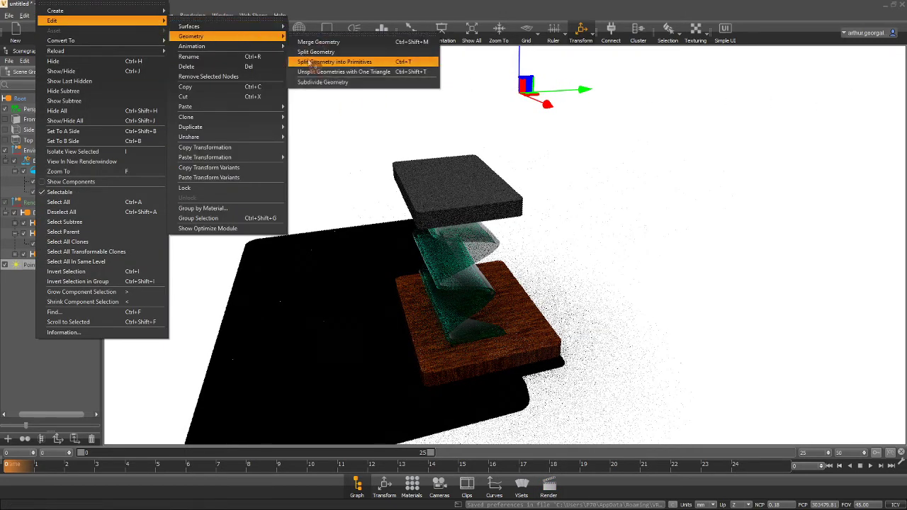
{"action": "left_click", "coordinate": [318, 7]}
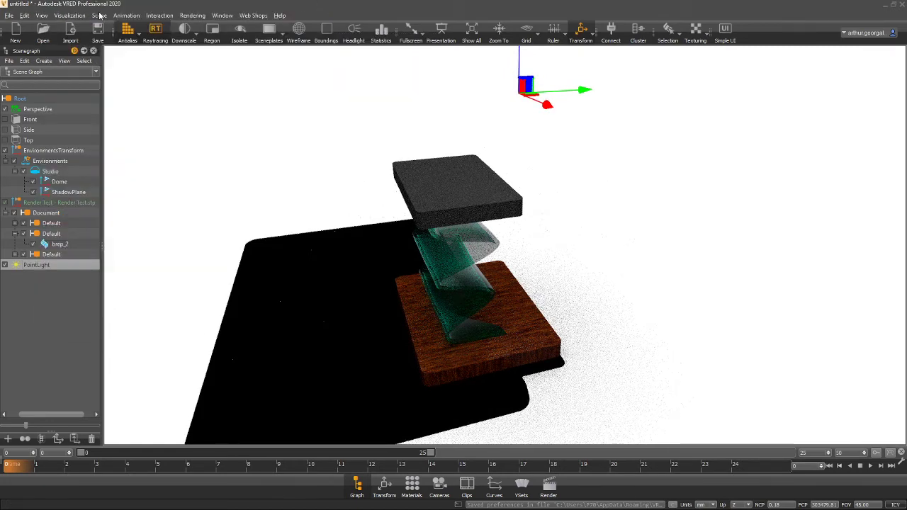
Disable Cast Shadow on Shadow Material for the point light in the Light Editor and inspect the model from other angles
{"action": "left_click", "coordinate": [100, 15]}
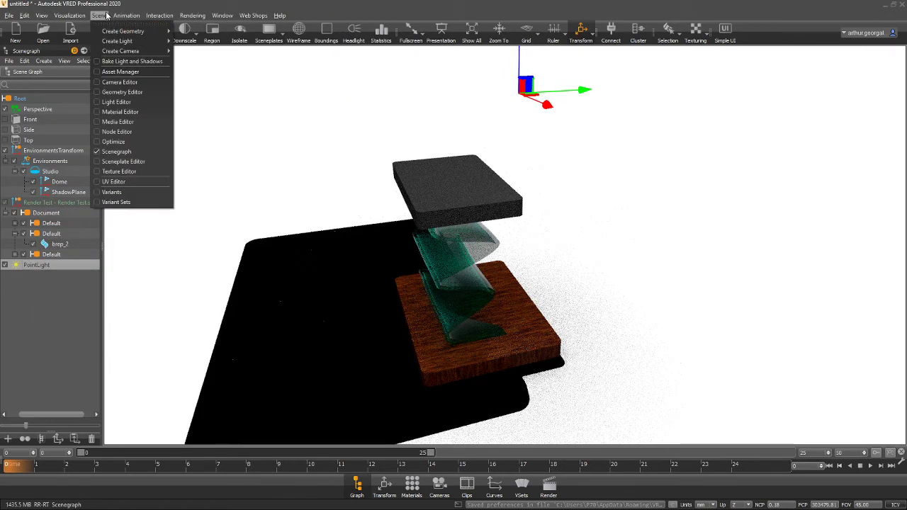
{"action": "left_click", "coordinate": [128, 104]}
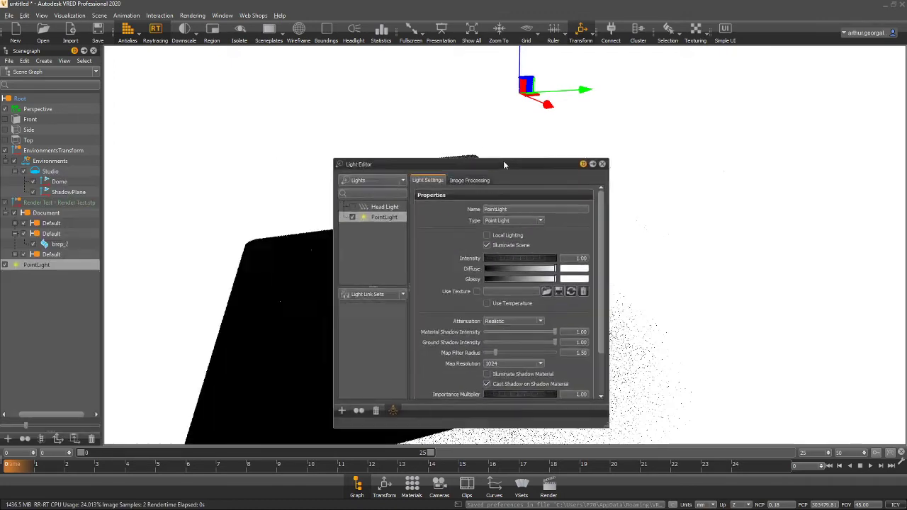
{"action": "left_click_drag", "start_coordinate": [503, 160], "coordinate": [685, 104]}
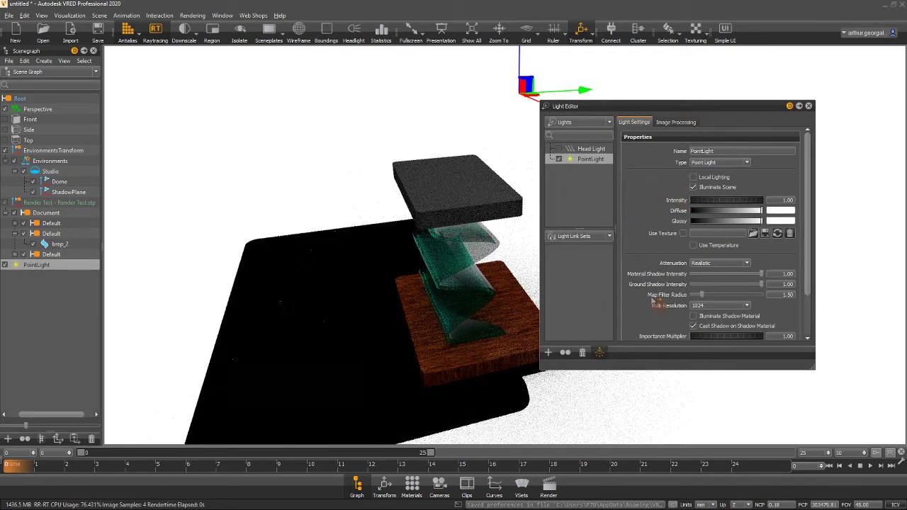
{"action": "scroll", "coordinate": [665, 289], "scroll_direction": "down", "scroll_amount": 2}
{"action": "left_click", "coordinate": [694, 288]}
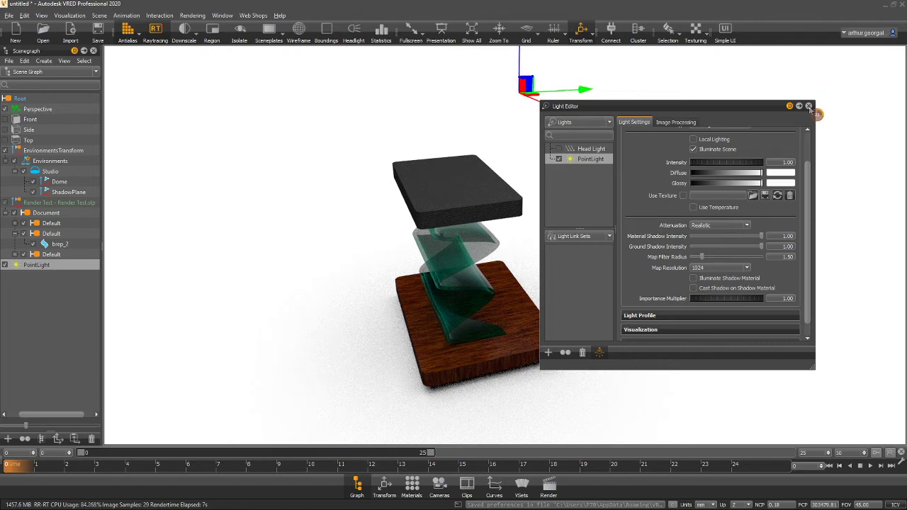
{"action": "left_click_drag", "start_coordinate": [445, 251], "coordinate": [587, 170], "text": "alt"}
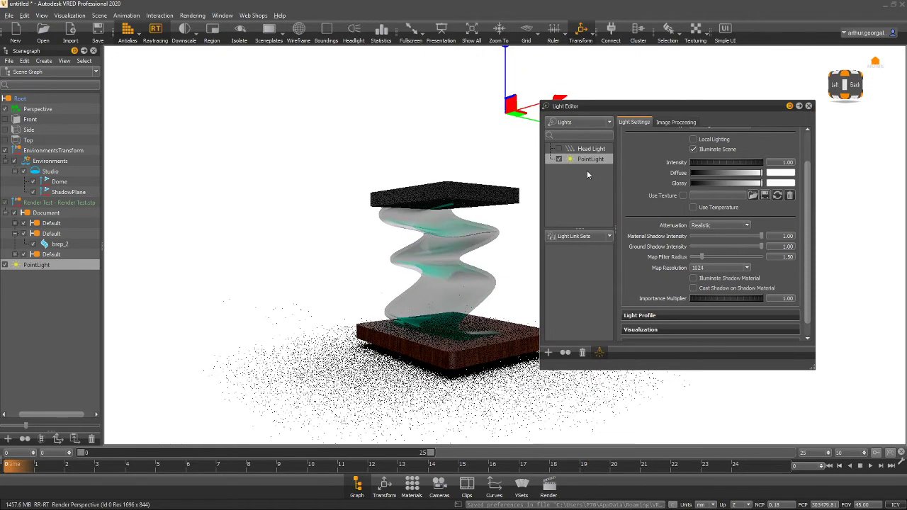
{"action": "left_click", "coordinate": [809, 107]}
{"action": "left_click_drag", "start_coordinate": [781, 155], "coordinate": [573, 203], "text": "alt"}
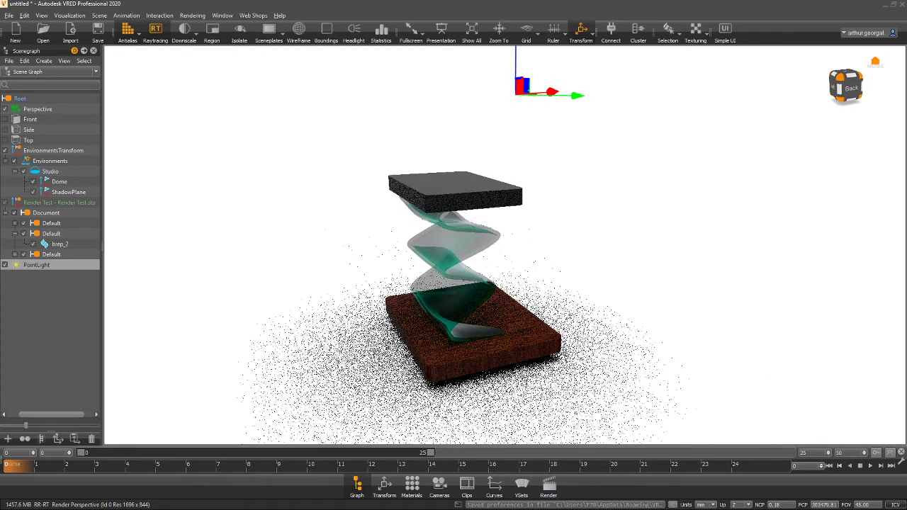
Reopen the Light Editor for the point light and set its intensity to 10
{"action": "left_click", "coordinate": [5, 265]}
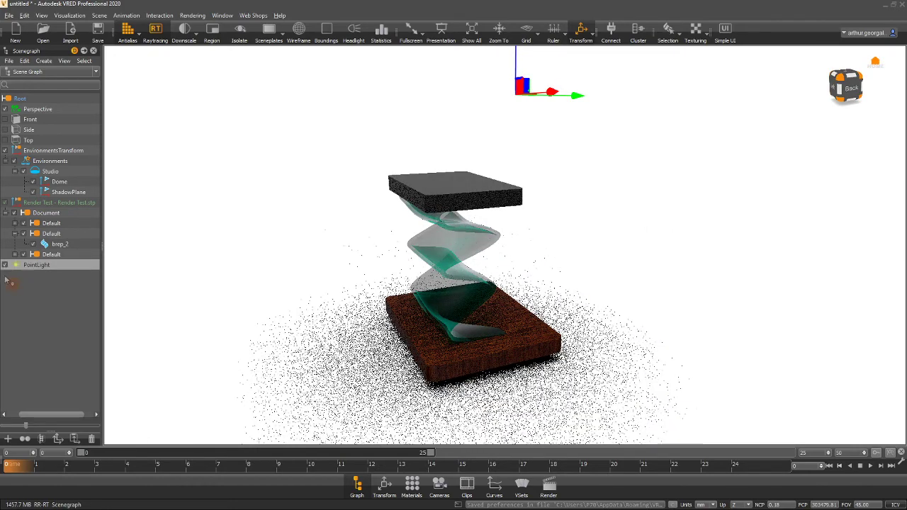
{"action": "left_click", "coordinate": [98, 15]}
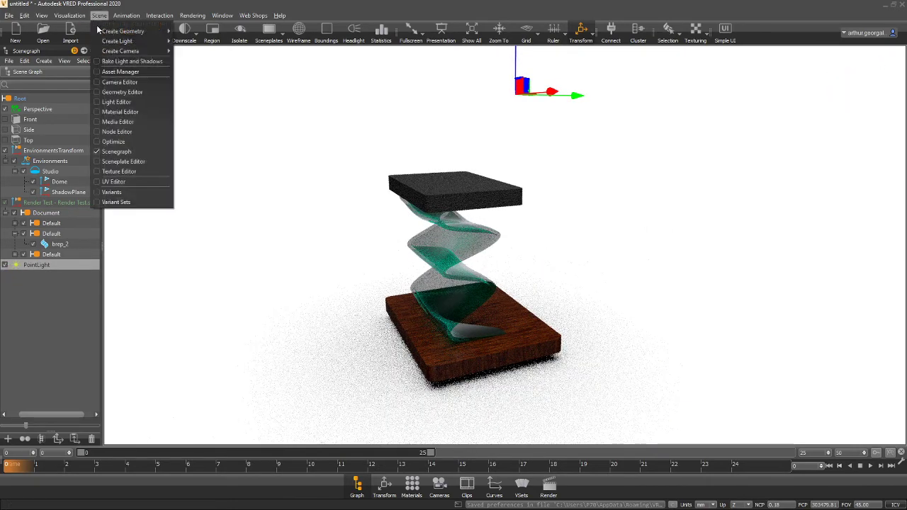
{"action": "left_click", "coordinate": [131, 102]}
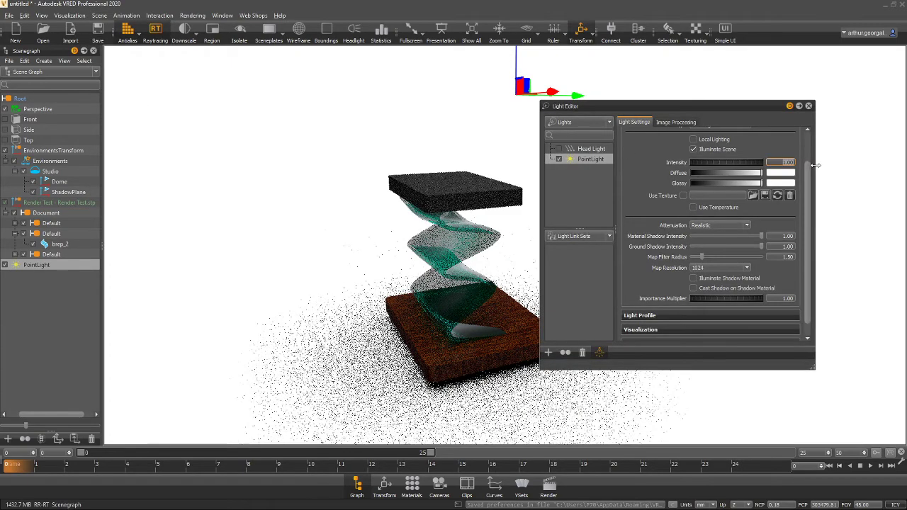
{"action": "key", "text": "Return"}
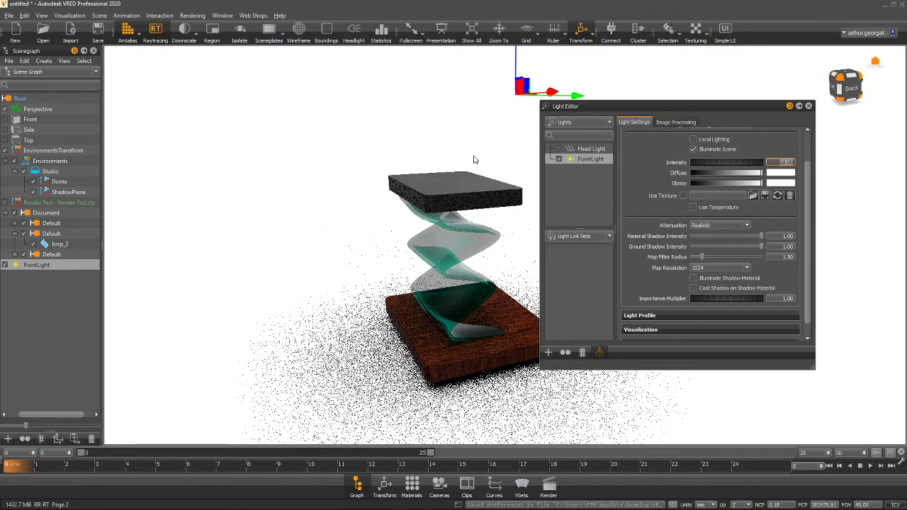
{"action": "left_click_drag", "start_coordinate": [474, 159], "coordinate": [397, 199]}
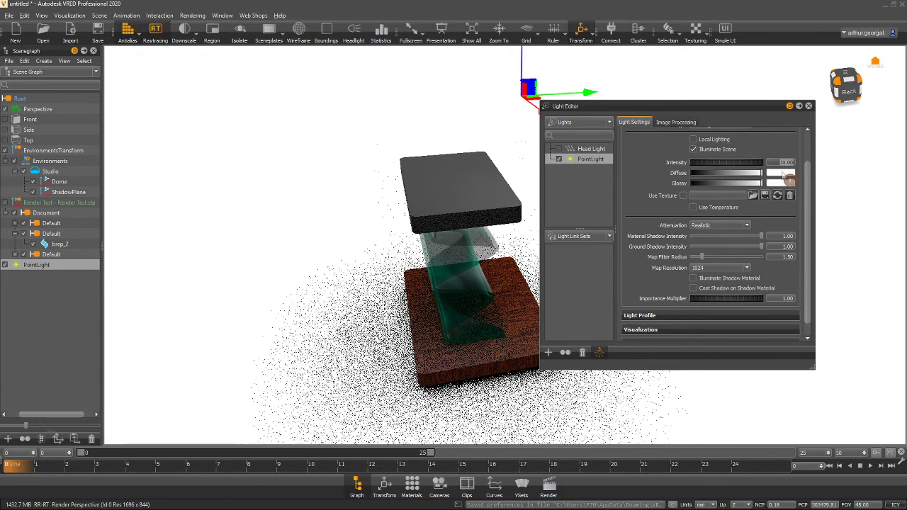
Give the point light a pure red diffuse colour, set its intensity to 50 and close the Light Editor
{"action": "left_click", "coordinate": [783, 174]}
{"action": "left_click_drag", "start_coordinate": [240, 273], "coordinate": [331, 204]}
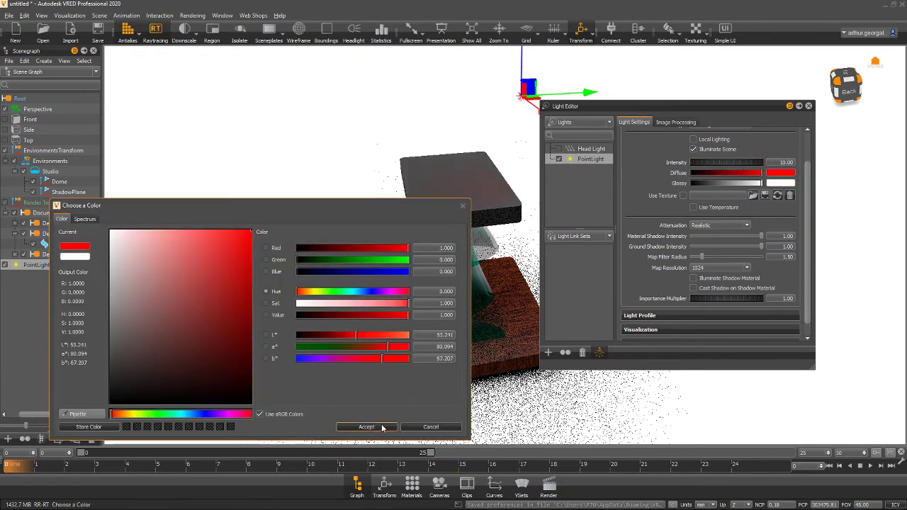
{"action": "left_click", "coordinate": [366, 427]}
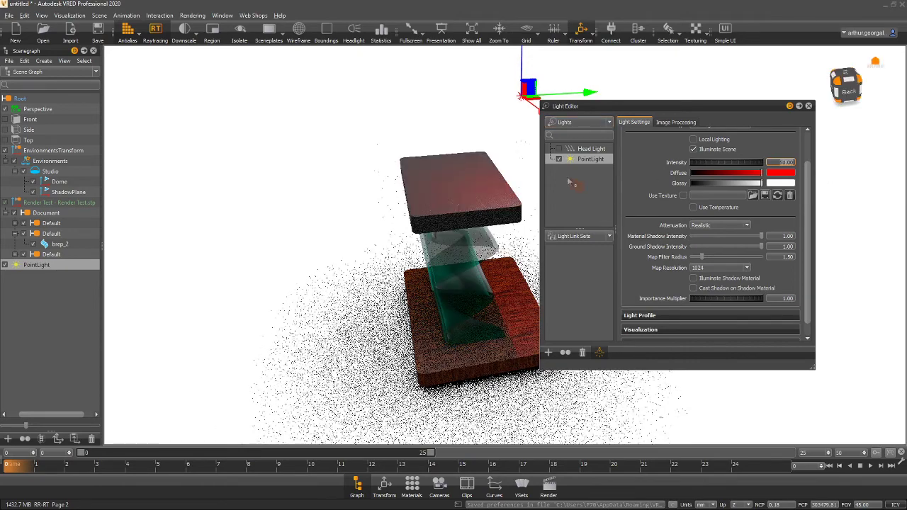
{"action": "left_click", "coordinate": [808, 106]}
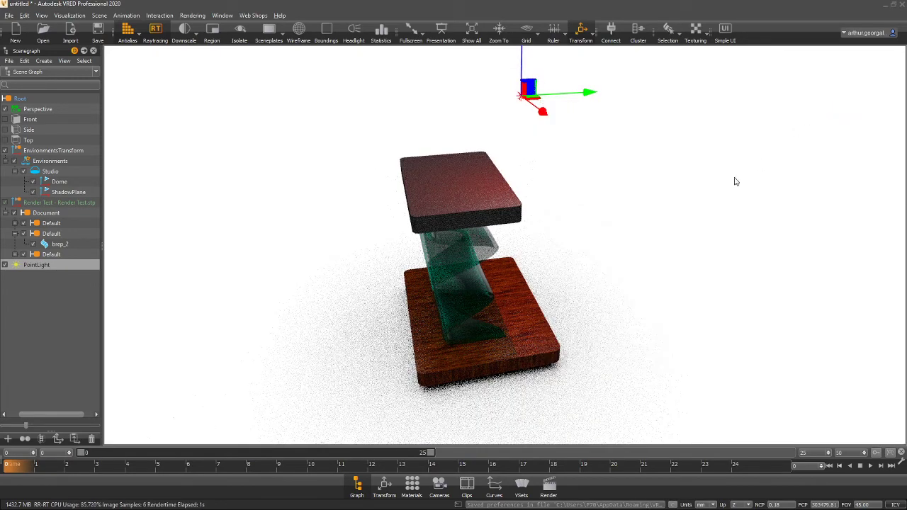
Turn off raytracing and antialiasing, and examine the red light's effect on the model up close
{"action": "left_click", "coordinate": [155, 28]}
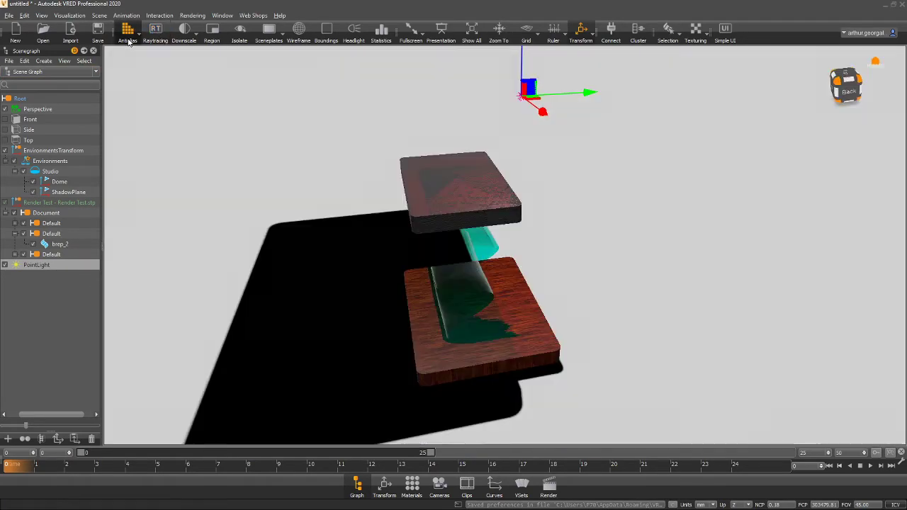
{"action": "left_click_drag", "start_coordinate": [505, 273], "coordinate": [579, 226]}
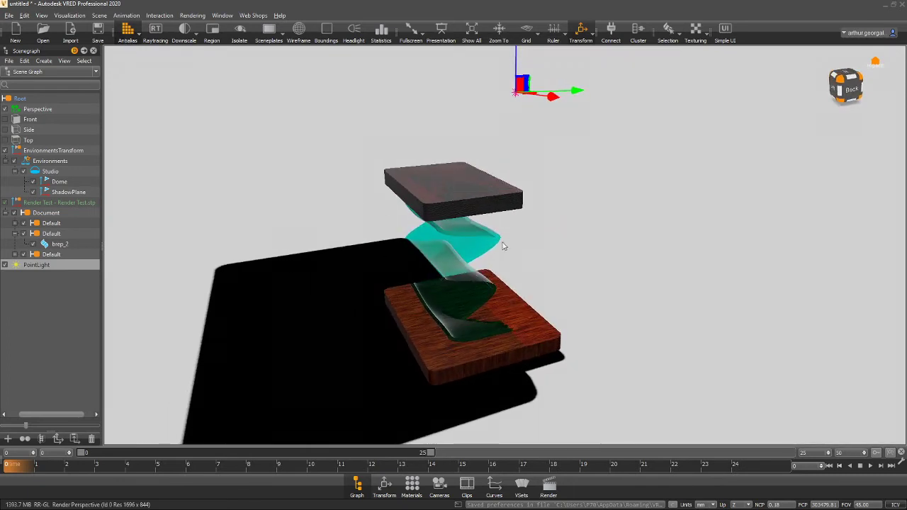
{"action": "right_click_drag", "start_coordinate": [503, 243], "coordinate": [465, 284]}
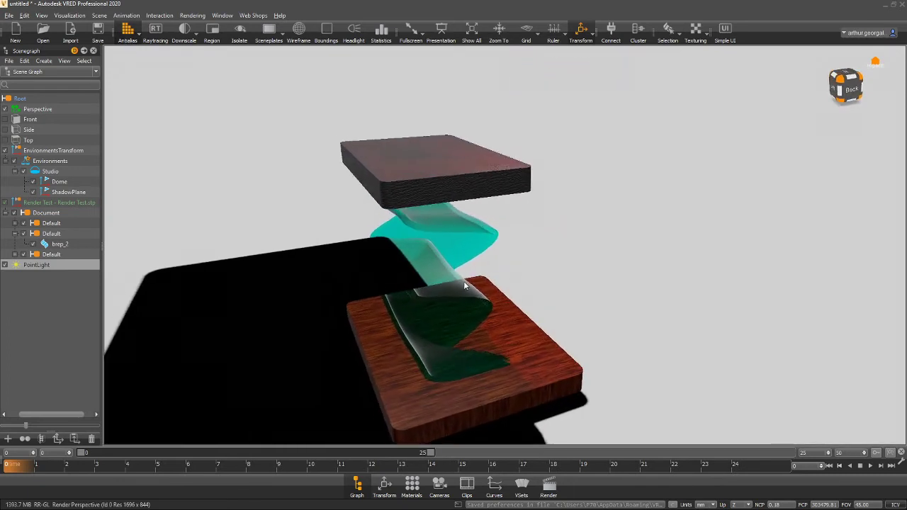
{"action": "left_click", "coordinate": [128, 31]}
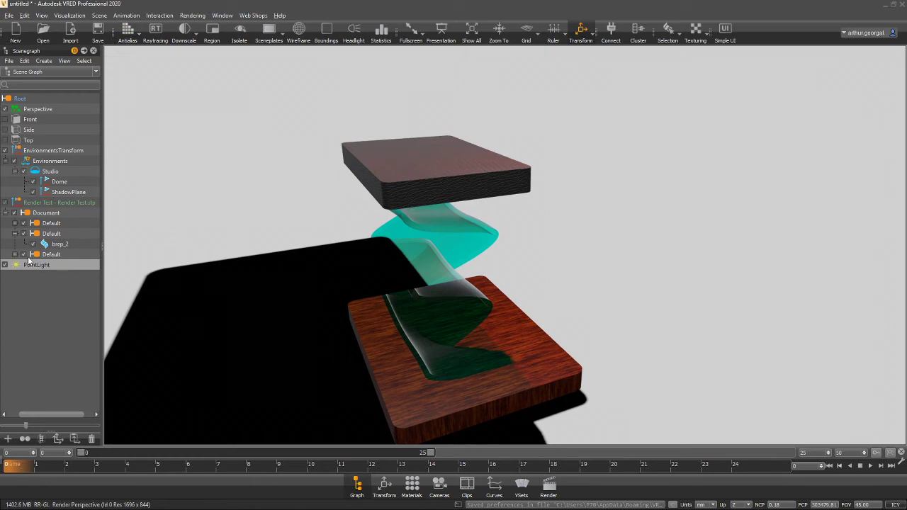
Return to the simple interface, then clear and recalculate the Render Test model's baked ambient occlusion at Medium Quality
{"action": "left_click", "coordinate": [43, 203]}
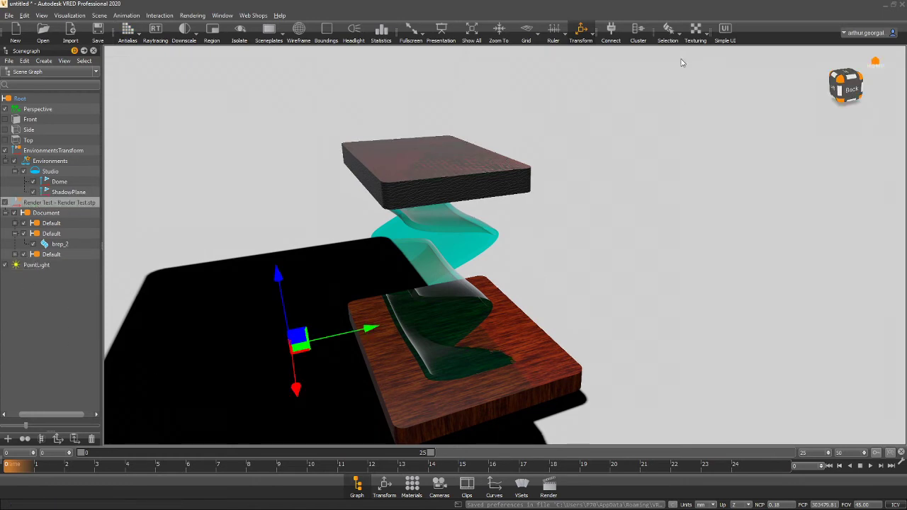
{"action": "left_click", "coordinate": [724, 31]}
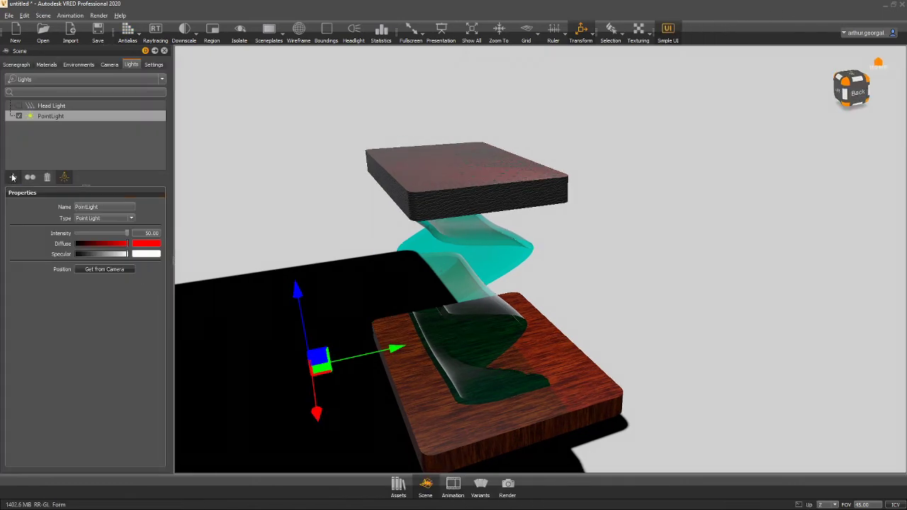
{"action": "left_click", "coordinate": [23, 64]}
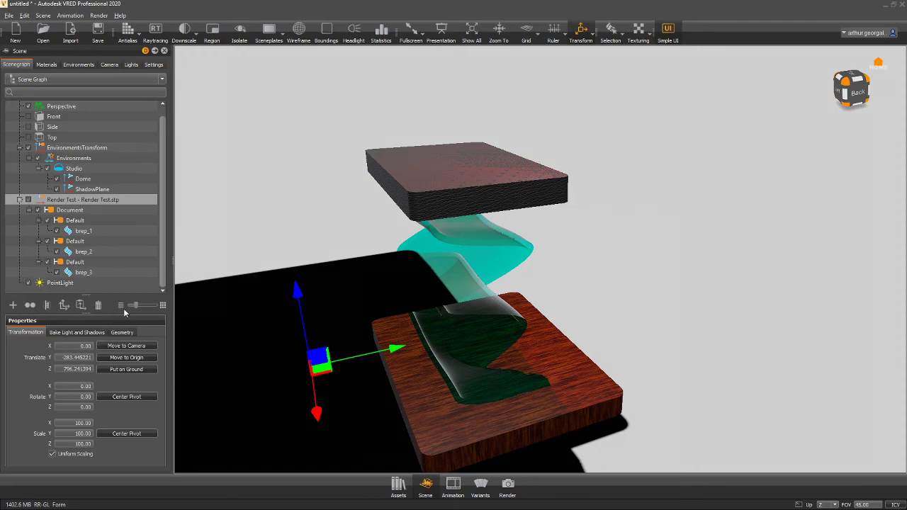
{"action": "left_click", "coordinate": [71, 333]}
{"action": "left_click", "coordinate": [110, 450]}
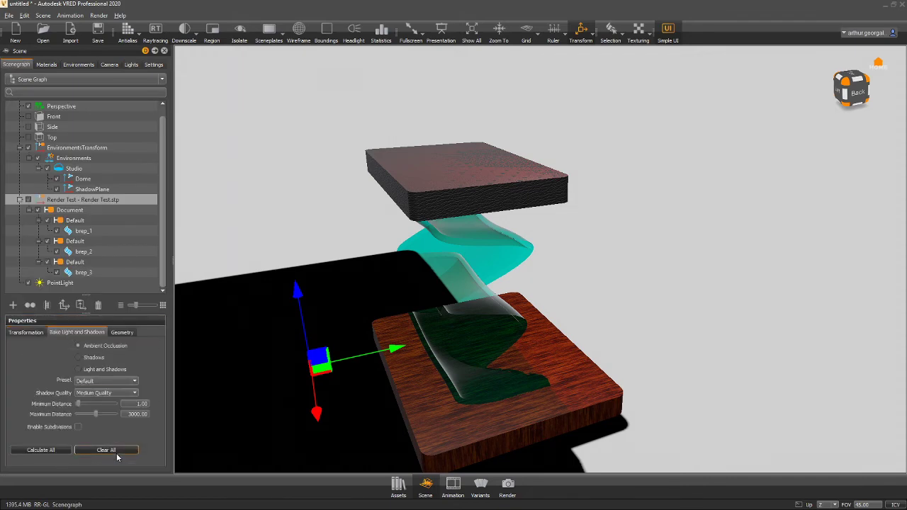
{"action": "left_click", "coordinate": [41, 451]}
Hide the environment's dome and shadow plane, and inspect the shading on the black top plate up close
{"action": "left_click", "coordinate": [57, 189]}
{"action": "left_click_drag", "start_coordinate": [283, 317], "coordinate": [434, 303]}
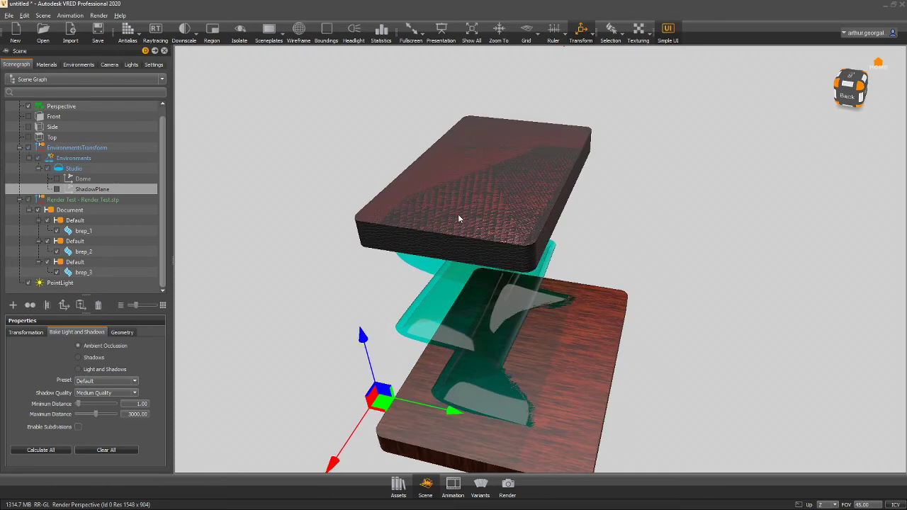
{"action": "scroll", "coordinate": [458, 219], "scroll_direction": "up", "scroll_amount": 5}
{"action": "scroll", "coordinate": [405, 177], "scroll_direction": "down", "scroll_amount": 3}
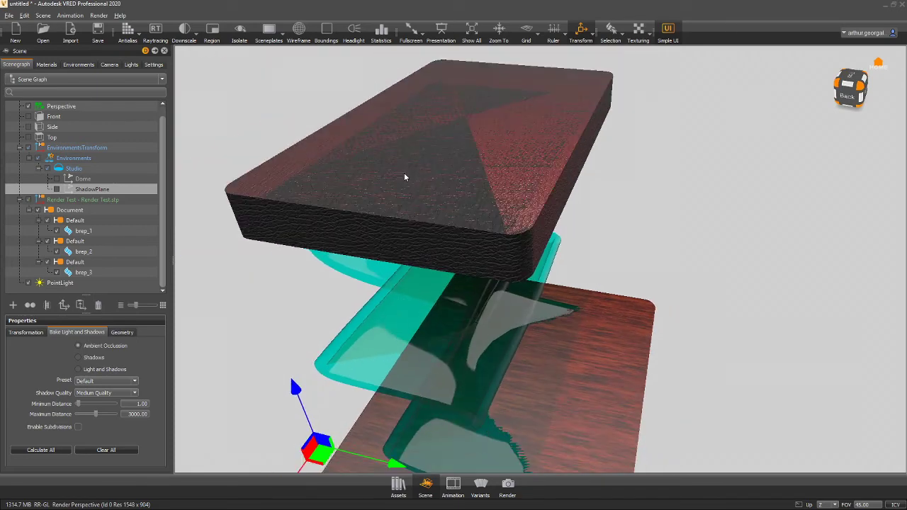
Deselect the shadow plane and examine the baked shading on the black plate, glass ribbon and wooden base from several angles
{"action": "left_click", "coordinate": [391, 202]}
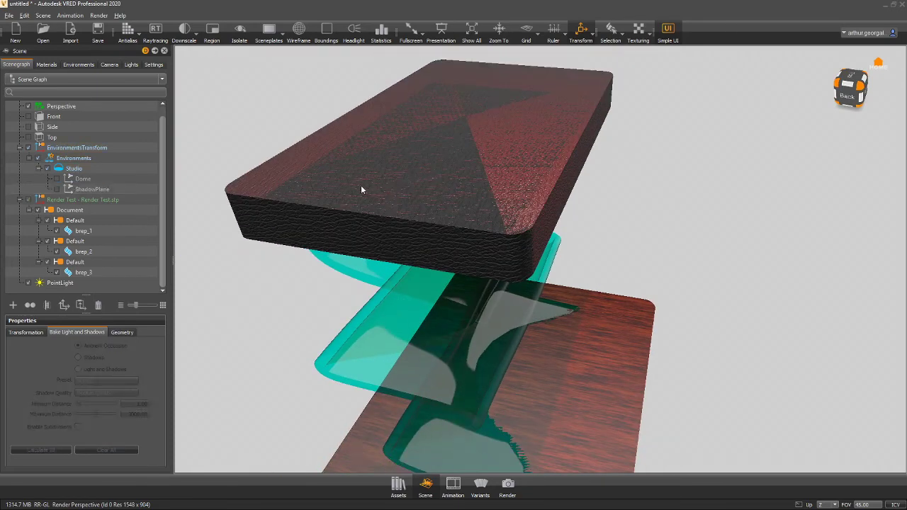
{"action": "left_click_drag", "start_coordinate": [324, 178], "coordinate": [422, 201]}
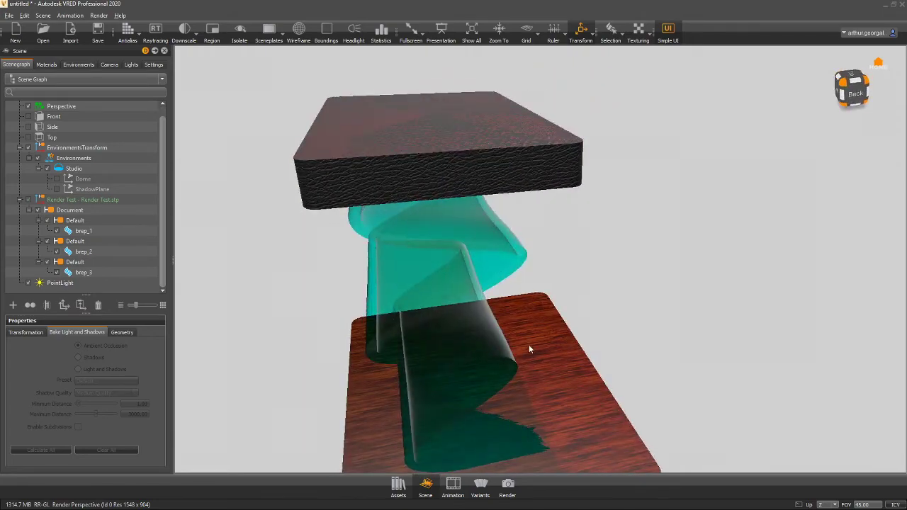
{"action": "left_click_drag", "start_coordinate": [529, 349], "coordinate": [644, 358]}
{"action": "left_click_drag", "start_coordinate": [584, 352], "coordinate": [596, 209]}
{"action": "left_click_drag", "start_coordinate": [594, 327], "coordinate": [634, 454]}
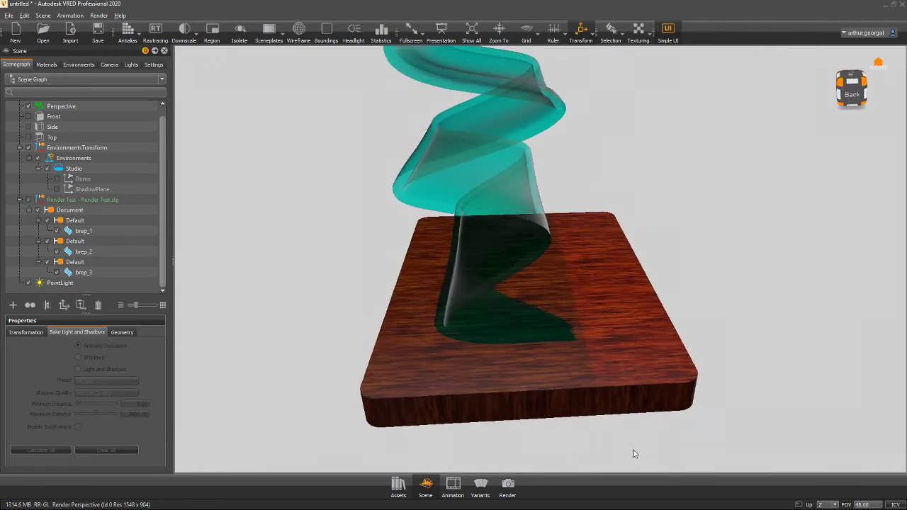
{"action": "left_click_drag", "start_coordinate": [548, 371], "coordinate": [769, 424]}
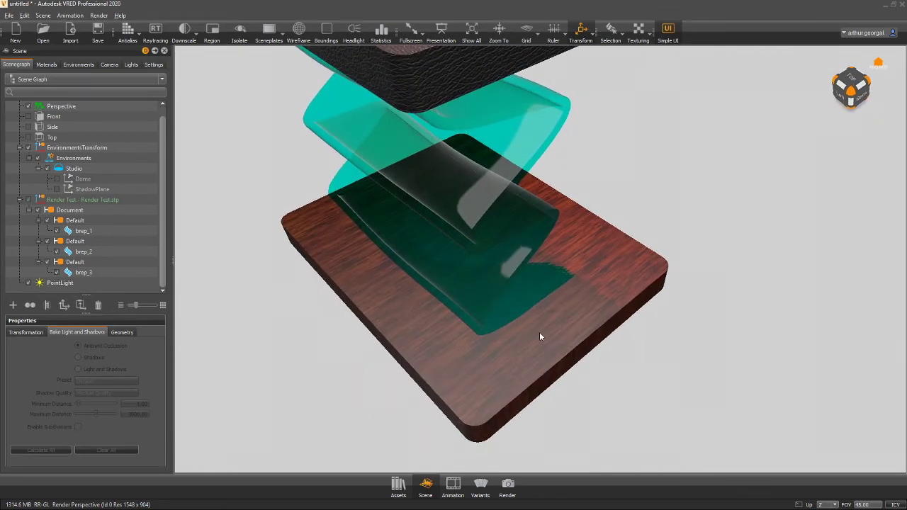
{"action": "left_click_drag", "start_coordinate": [540, 335], "coordinate": [468, 234]}
Turn on antialiasing and raytracing, and inspect the whole model's raytraced shading without the dome
{"action": "left_click", "coordinate": [128, 31]}
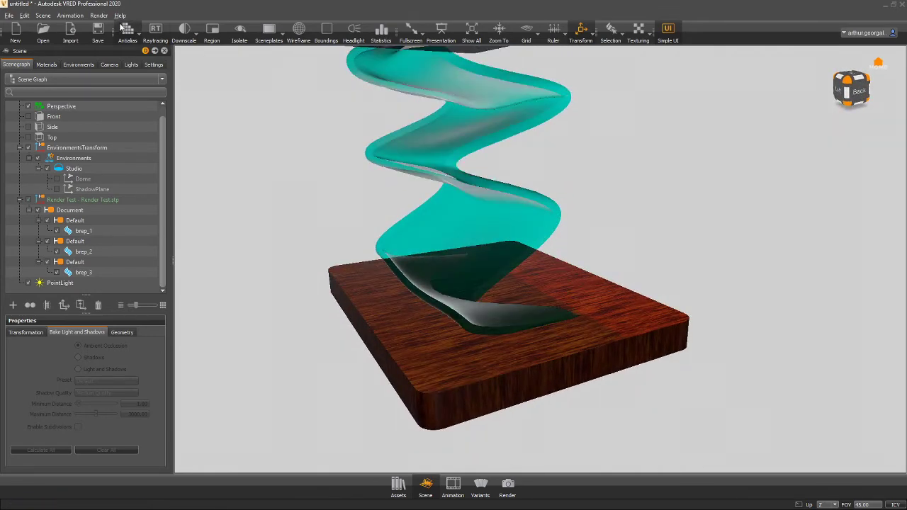
{"action": "left_click", "coordinate": [157, 29]}
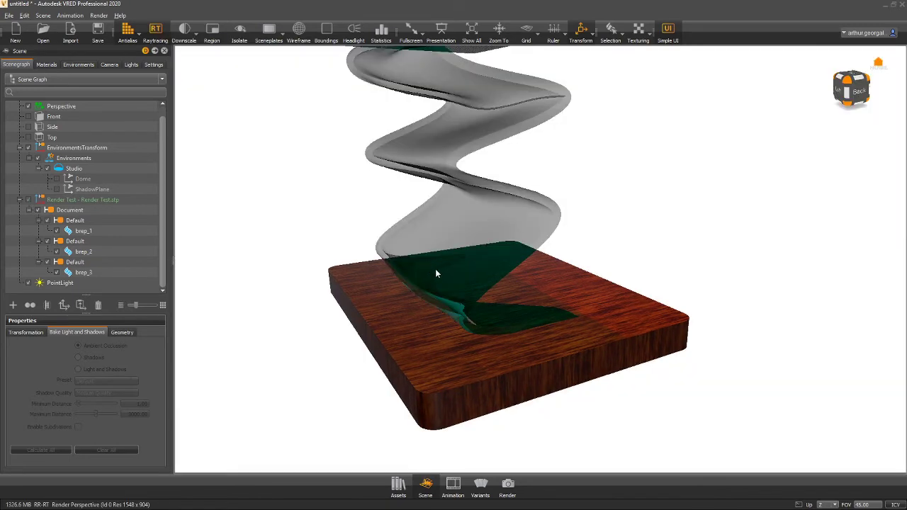
{"action": "right_click_drag", "start_coordinate": [435, 268], "coordinate": [437, 227]}
{"action": "middle_click_drag", "start_coordinate": [474, 197], "coordinate": [475, 222]}
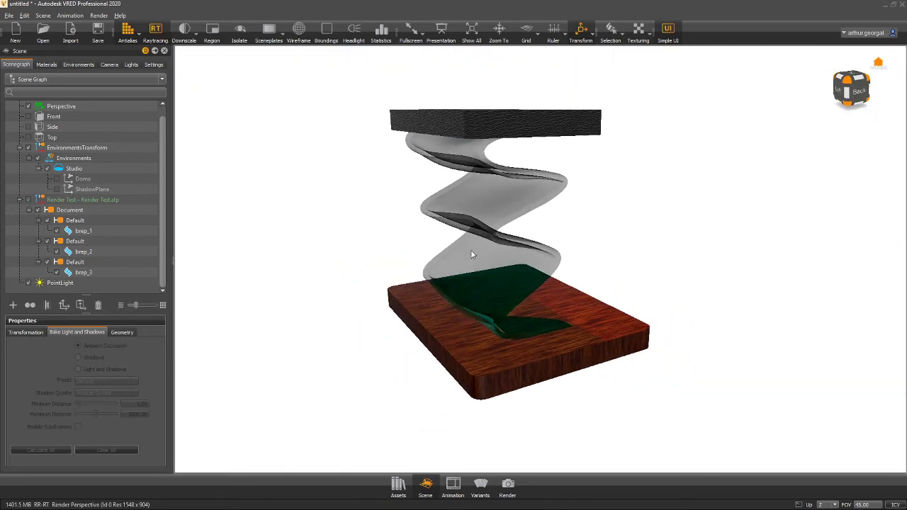
{"action": "left_click_drag", "start_coordinate": [471, 251], "coordinate": [464, 251]}
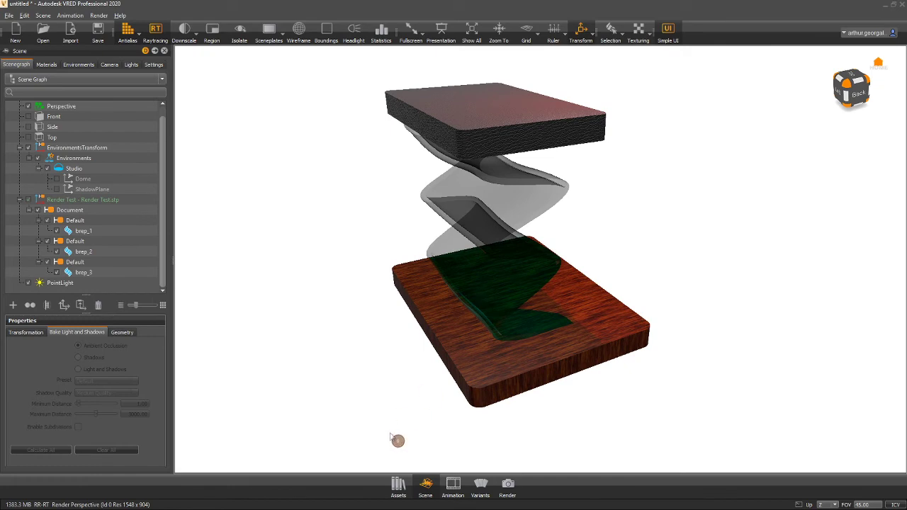
{"action": "left_click_drag", "start_coordinate": [391, 437], "coordinate": [426, 415]}
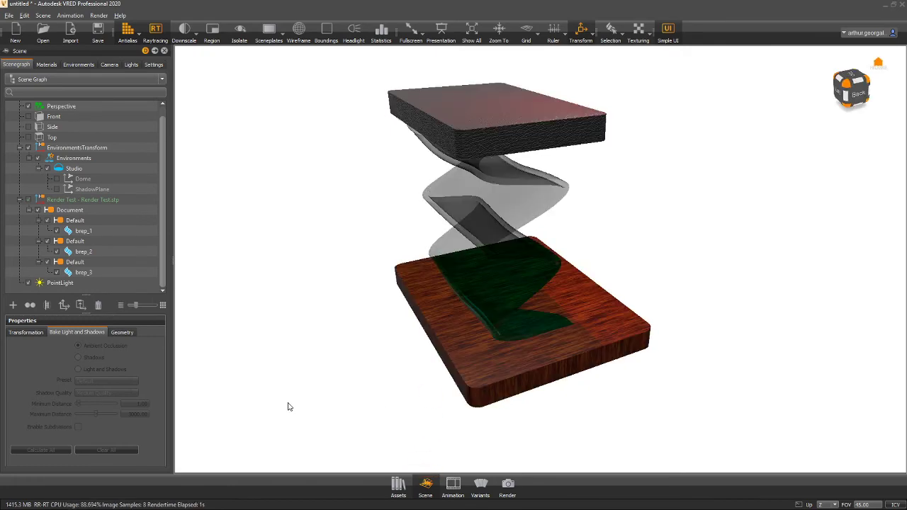
{"action": "left_click_drag", "start_coordinate": [289, 406], "coordinate": [259, 403]}
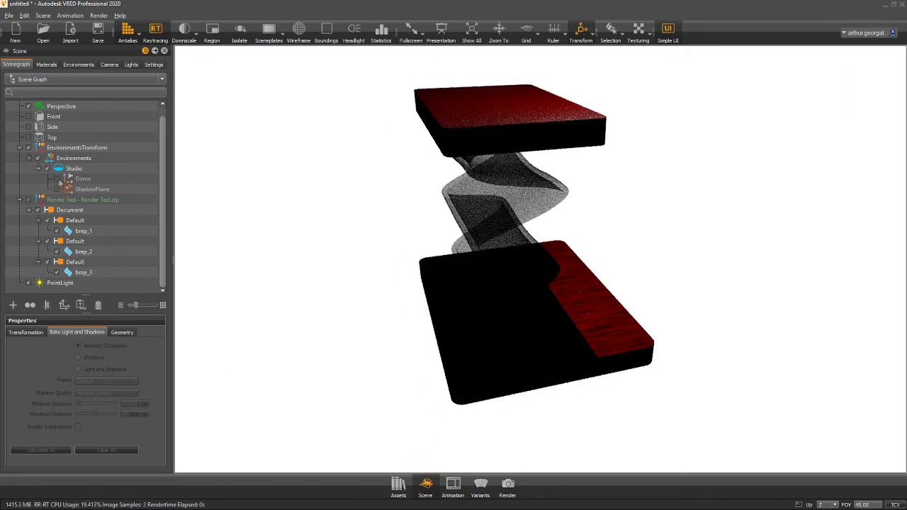
Show the environment's dome again, check the raytraced model, and turn off raytracing and antialiasing
{"action": "left_click", "coordinate": [59, 179]}
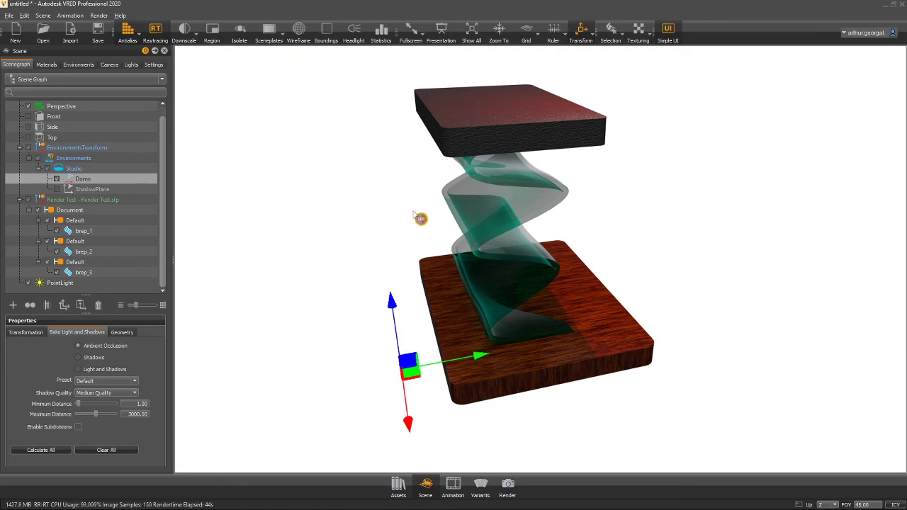
{"action": "left_click_drag", "start_coordinate": [448, 234], "coordinate": [468, 237]}
{"action": "left_click", "coordinate": [160, 31]}
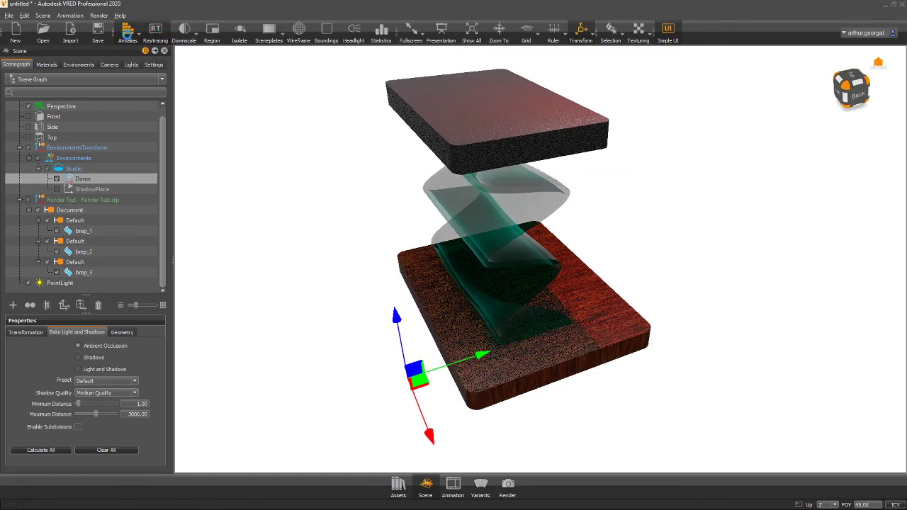
Switch to the full interface, open the Geometry Editor and tessellate brep_1 at Medium quality
{"action": "left_click", "coordinate": [674, 30]}
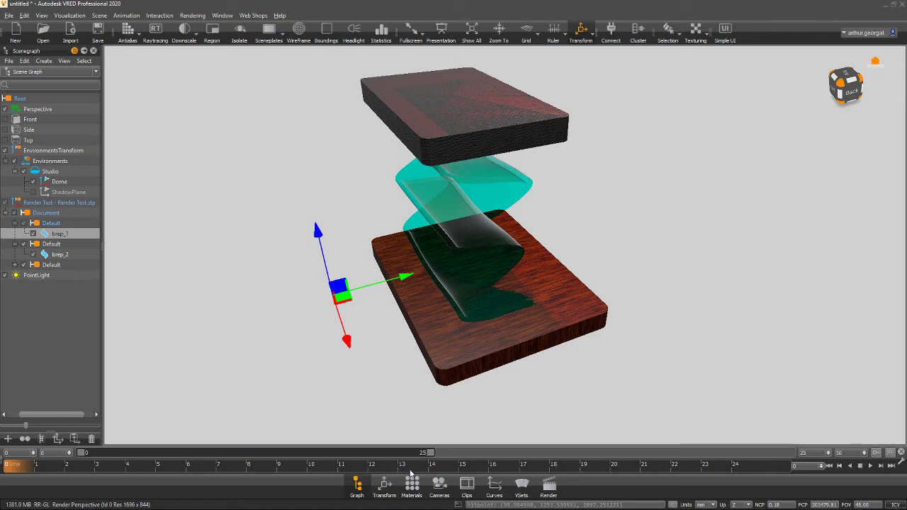
{"action": "left_click", "coordinate": [99, 16]}
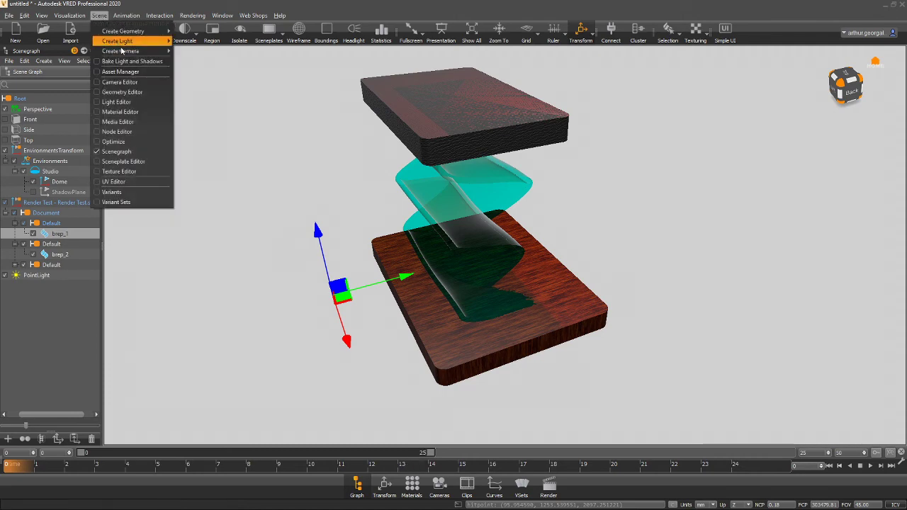
{"action": "left_click", "coordinate": [248, 112]}
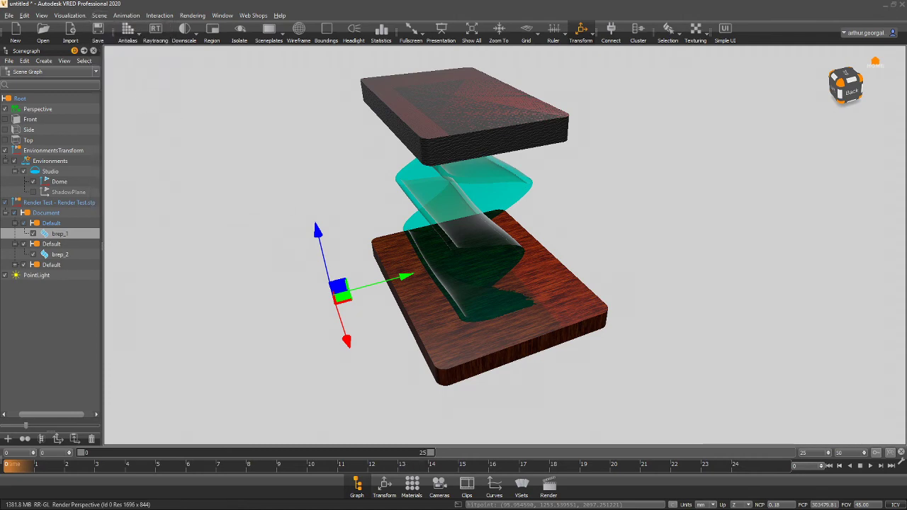
{"action": "left_click_drag", "start_coordinate": [451, 245], "coordinate": [690, 192]}
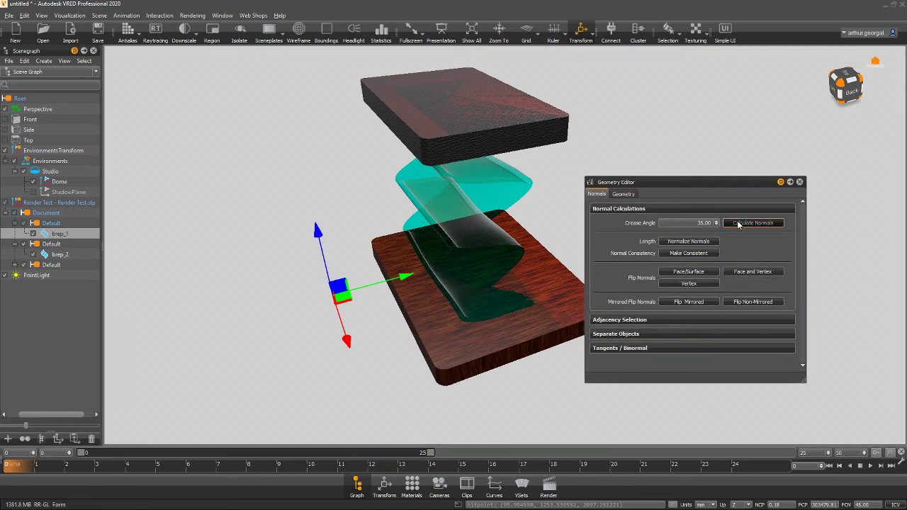
{"action": "left_click", "coordinate": [624, 194]}
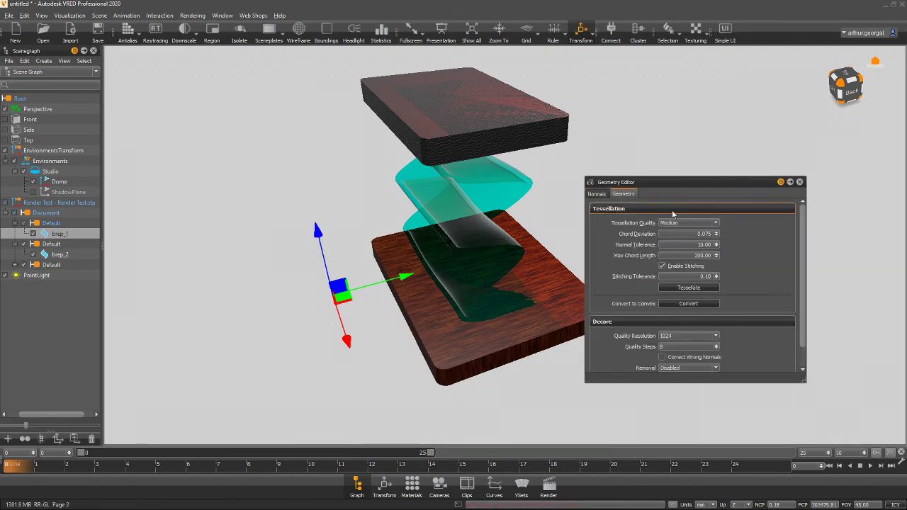
{"action": "left_click", "coordinate": [689, 288]}
{"action": "left_click_drag", "start_coordinate": [561, 158], "coordinate": [512, 174], "text": "alt"}
Enable Correct Wrong Normals in the Decore settings, start Decore with removal disabled, and close the Geometry Editor
{"action": "left_click", "coordinate": [692, 360]}
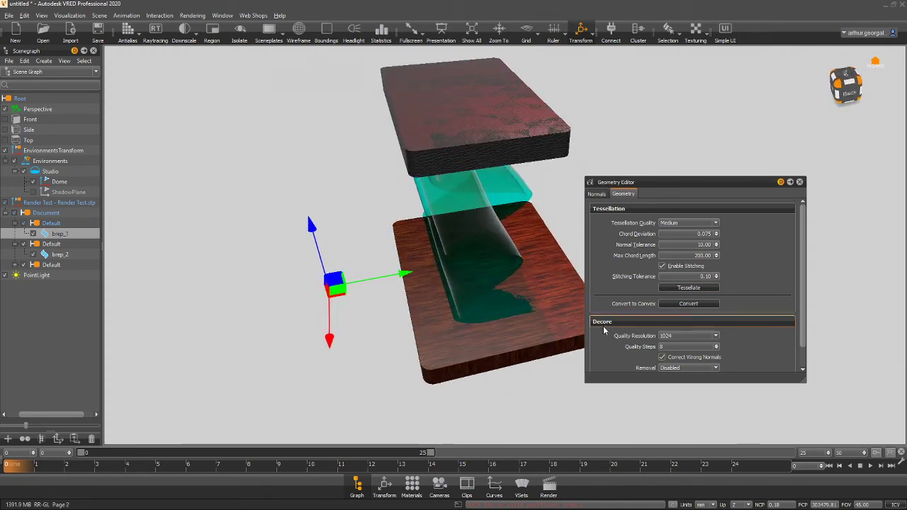
{"action": "scroll", "coordinate": [681, 355], "scroll_direction": "down", "scroll_amount": 1}
{"action": "left_click", "coordinate": [678, 356]}
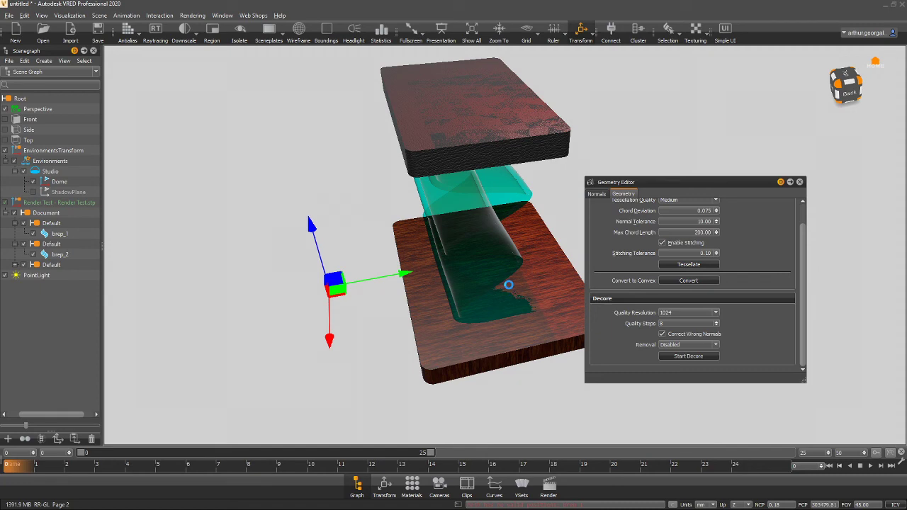
{"action": "left_click", "coordinate": [800, 183]}
Examine the re-tessellated model's surfaces and shading from all sides
{"action": "left_click_drag", "start_coordinate": [724, 231], "coordinate": [529, 251]}
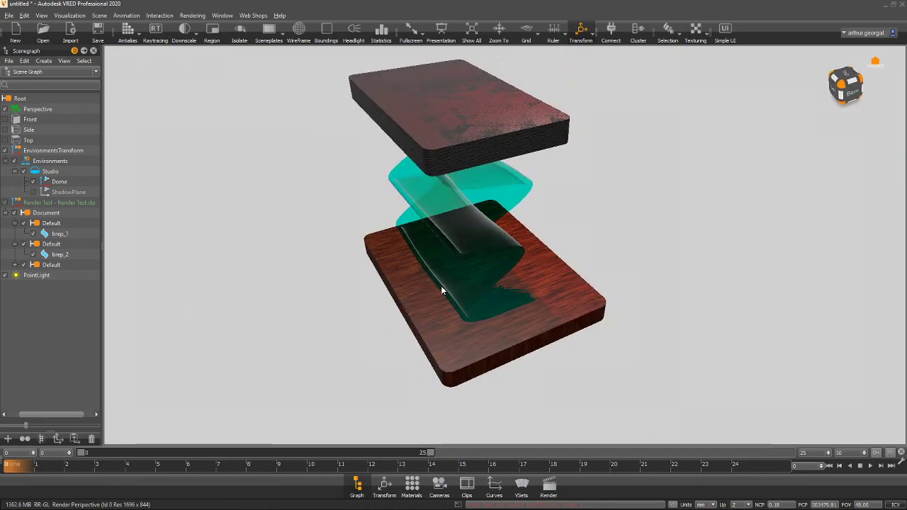
{"action": "middle_click_drag", "start_coordinate": [482, 218], "coordinate": [442, 271]}
{"action": "left_click_drag", "start_coordinate": [442, 270], "coordinate": [489, 199]}
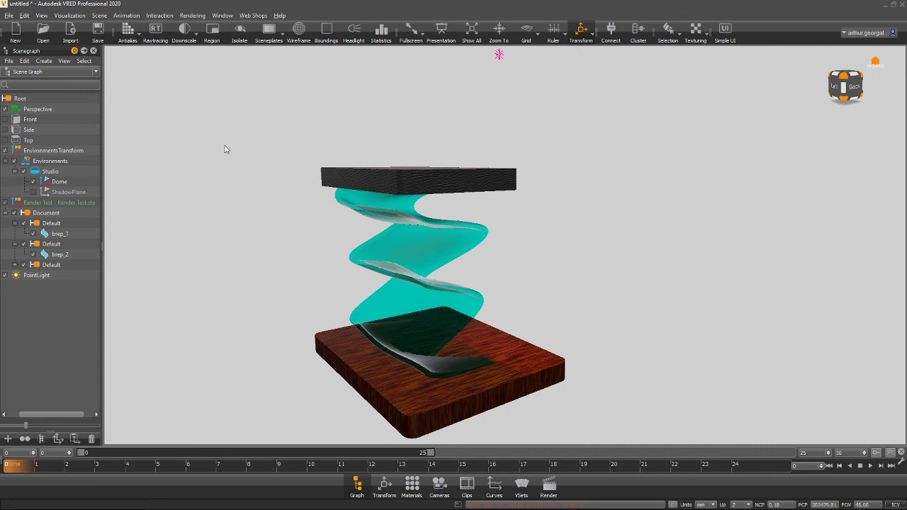
{"action": "left_click_drag", "start_coordinate": [225, 146], "coordinate": [212, 177], "text": "alt"}
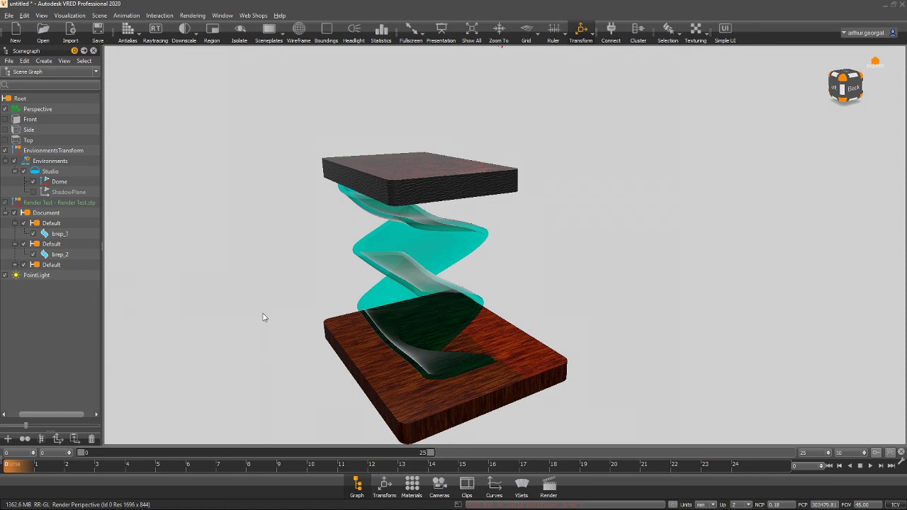
{"action": "left_click_drag", "start_coordinate": [358, 223], "coordinate": [903, 209]}
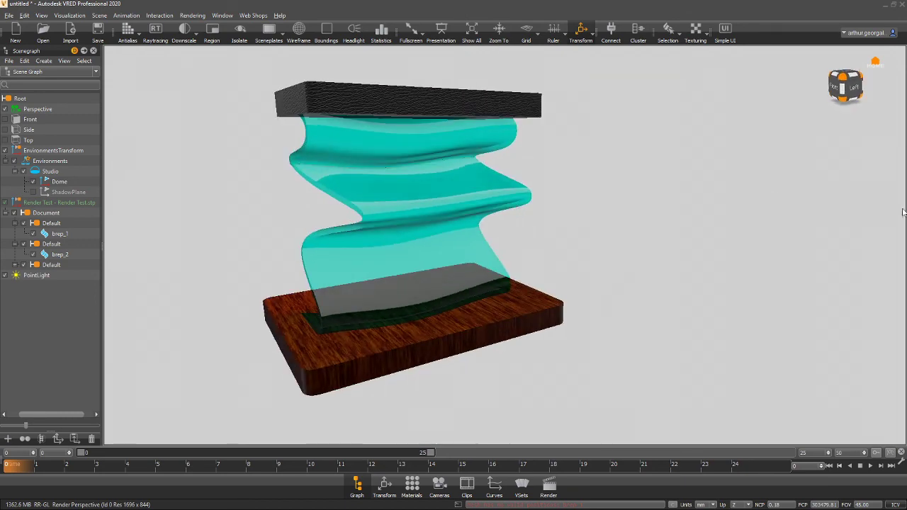
{"action": "left_click_drag", "start_coordinate": [512, 207], "coordinate": [381, 214]}
{"action": "middle_click_drag", "start_coordinate": [443, 189], "coordinate": [597, 240]}
{"action": "left_click_drag", "start_coordinate": [597, 243], "coordinate": [276, 299]}
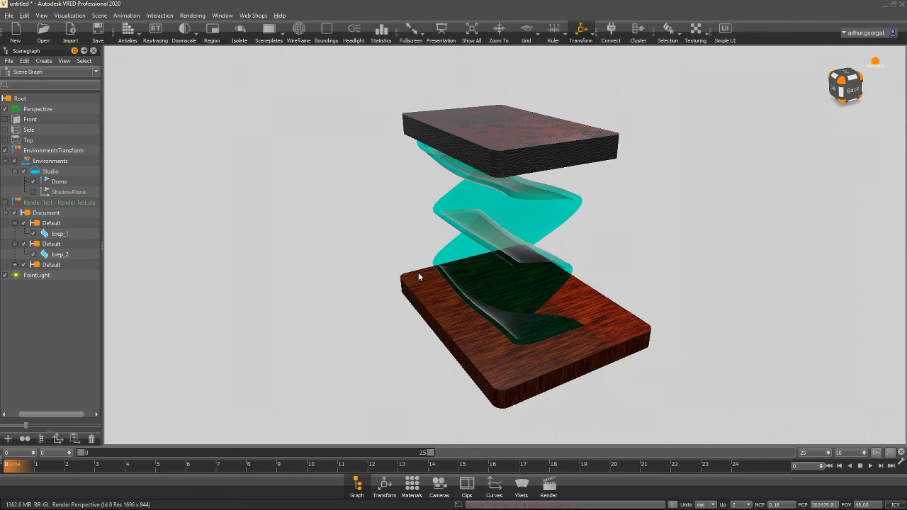
Inspect the black top plate's shading up close, and turn on raytracing and antialiasing to compare it
{"action": "left_click_drag", "start_coordinate": [545, 264], "coordinate": [620, 275]}
{"action": "scroll", "coordinate": [559, 202], "scroll_direction": "up", "scroll_amount": 3}
{"action": "middle_click_drag", "start_coordinate": [560, 203], "coordinate": [529, 245]}
{"action": "scroll", "coordinate": [589, 185], "scroll_direction": "up", "scroll_amount": 3}
{"action": "scroll", "coordinate": [588, 185], "scroll_direction": "up", "scroll_amount": 2}
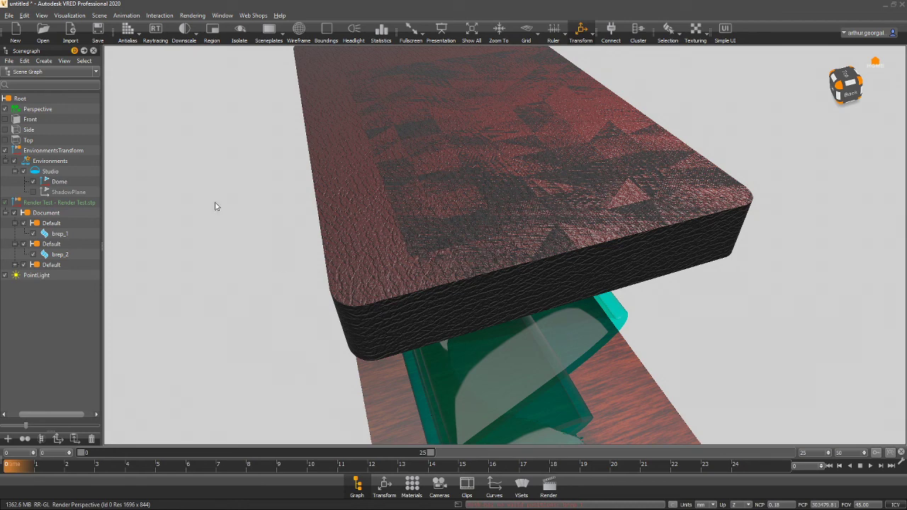
{"action": "left_click", "coordinate": [168, 41]}
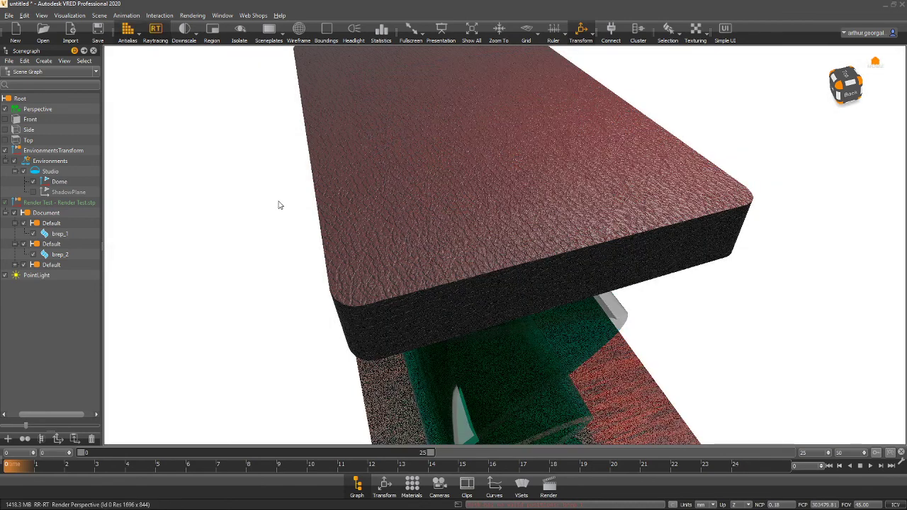